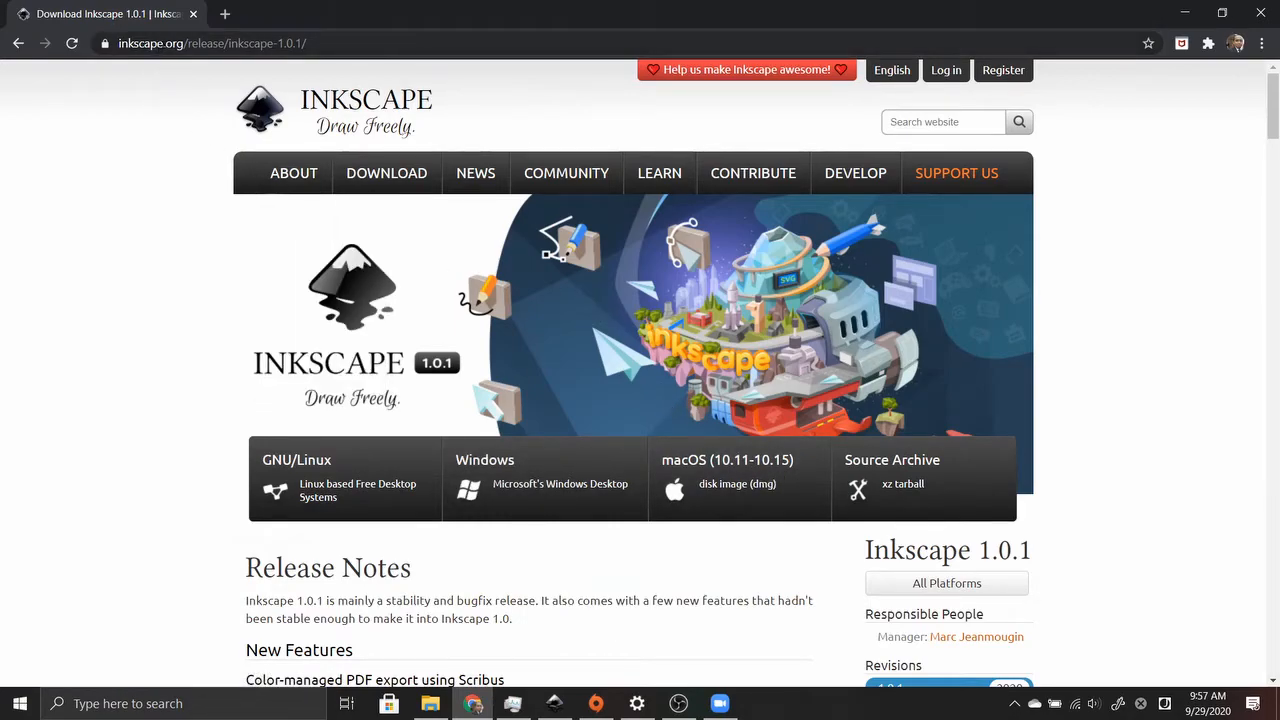
Bring the Inkscape document with the red circle, blue rectangle, cyan shape and pentagon in front of Chrome
mouse_move(368, 190)
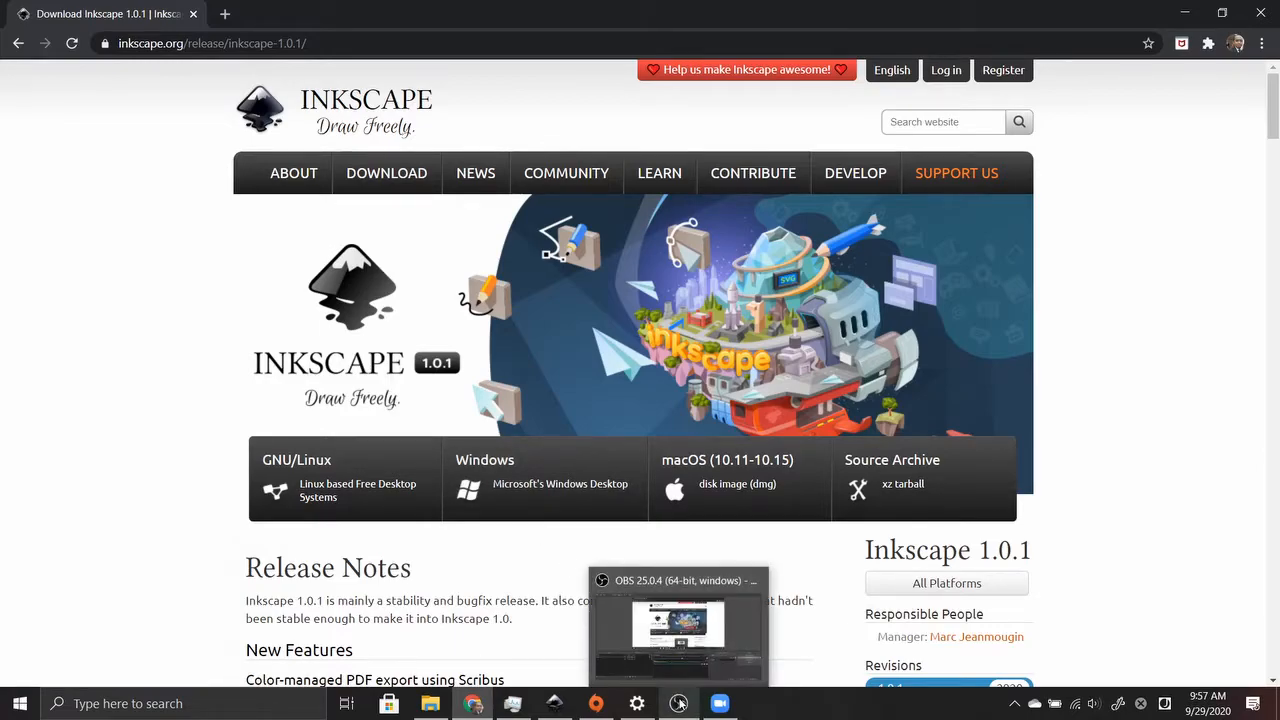
click(554, 703)
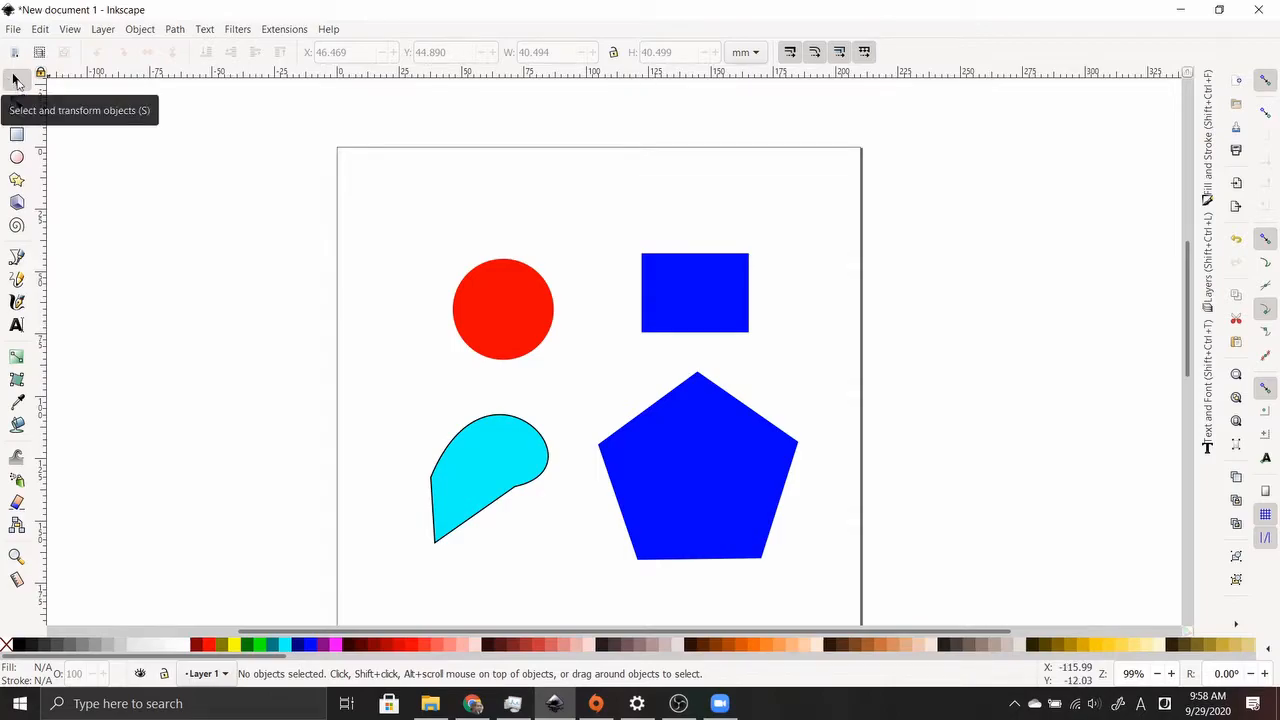
Reposition the red circle, blue rectangle, pentagon and cyan shape individually on the page
click(467, 296)
drag(512, 313, 471, 250)
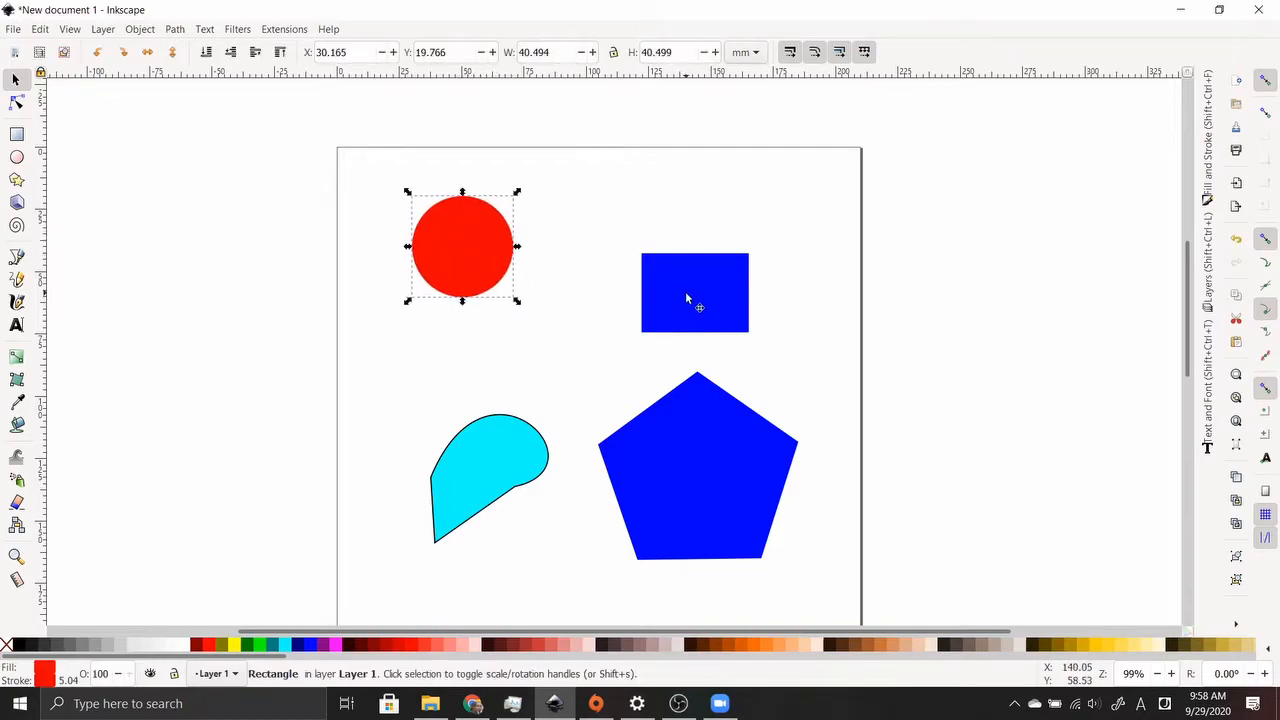
drag(686, 298, 706, 242)
click(716, 467)
drag(716, 467, 737, 399)
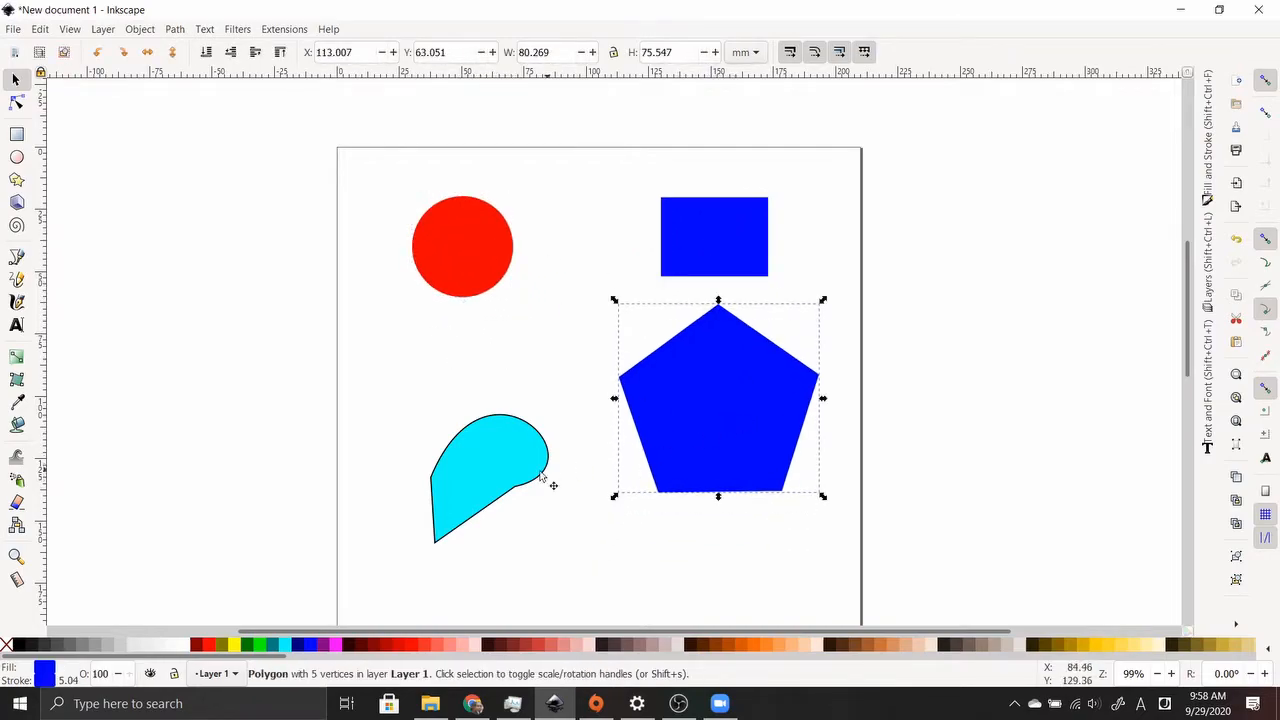
click(514, 466)
drag(514, 466, 457, 386)
Select all four shapes, shift them together slightly, then clear the selection
click(505, 254)
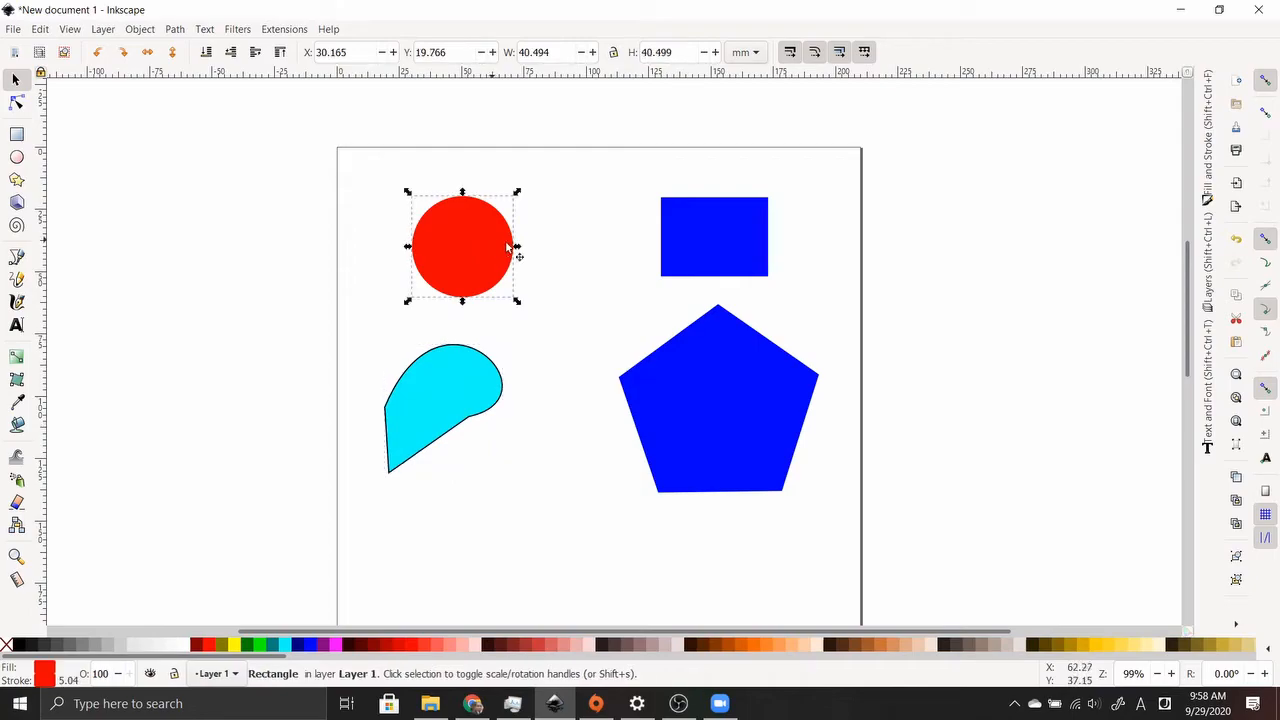
shift+click(726, 248)
shift+click(724, 404)
shift+click(405, 414)
mouse_move(468, 259)
mouse_down()
mouse_move(460, 283)
mouse_move(480, 263)
mouse_up()
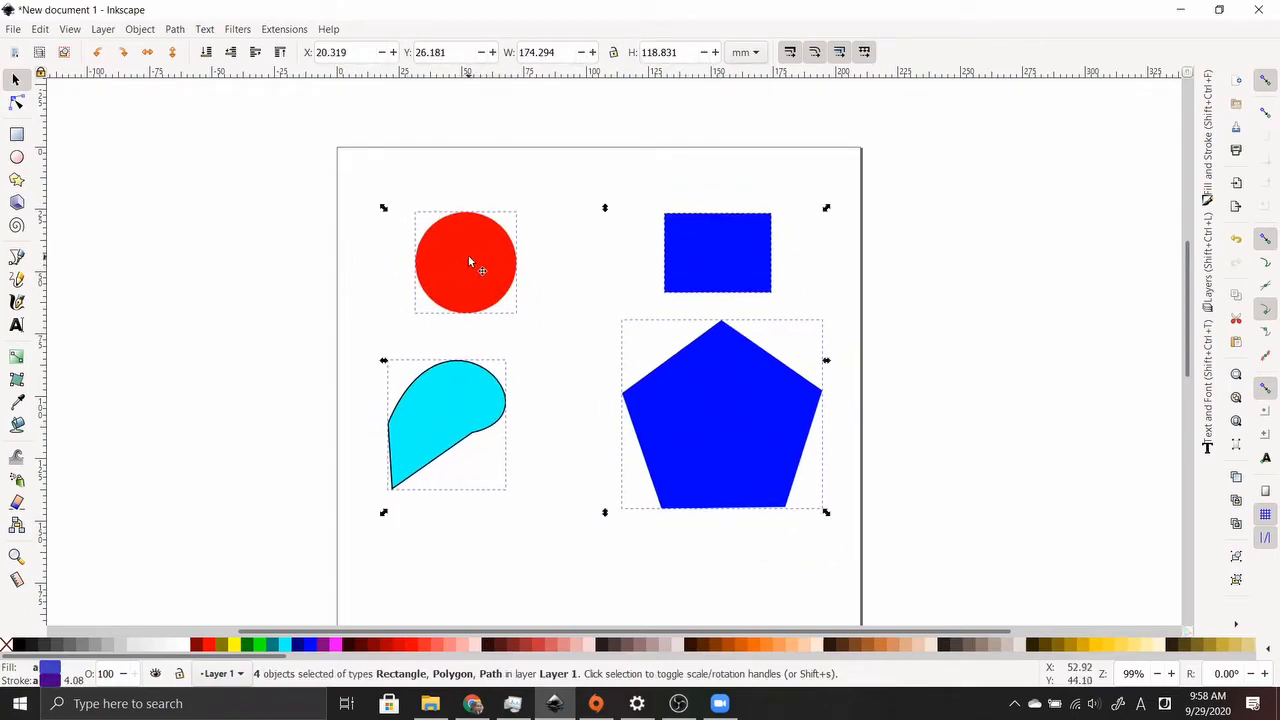
click(405, 165)
mouse_move(300, 129)
mouse_down()
mouse_move(877, 586)
mouse_move(868, 570)
mouse_up()
click(831, 263)
Nudge the blue rectangle up-left and gather the shapes into a selection again
click(734, 262)
drag(733, 262, 685, 222)
click(735, 369)
shift+click(478, 415)
shift+click(468, 284)
shift+click(660, 245)
click(808, 236)
click(717, 218)
shift+click(744, 368)
Rotate all four shapes together by about 16 degrees
click(720, 241)
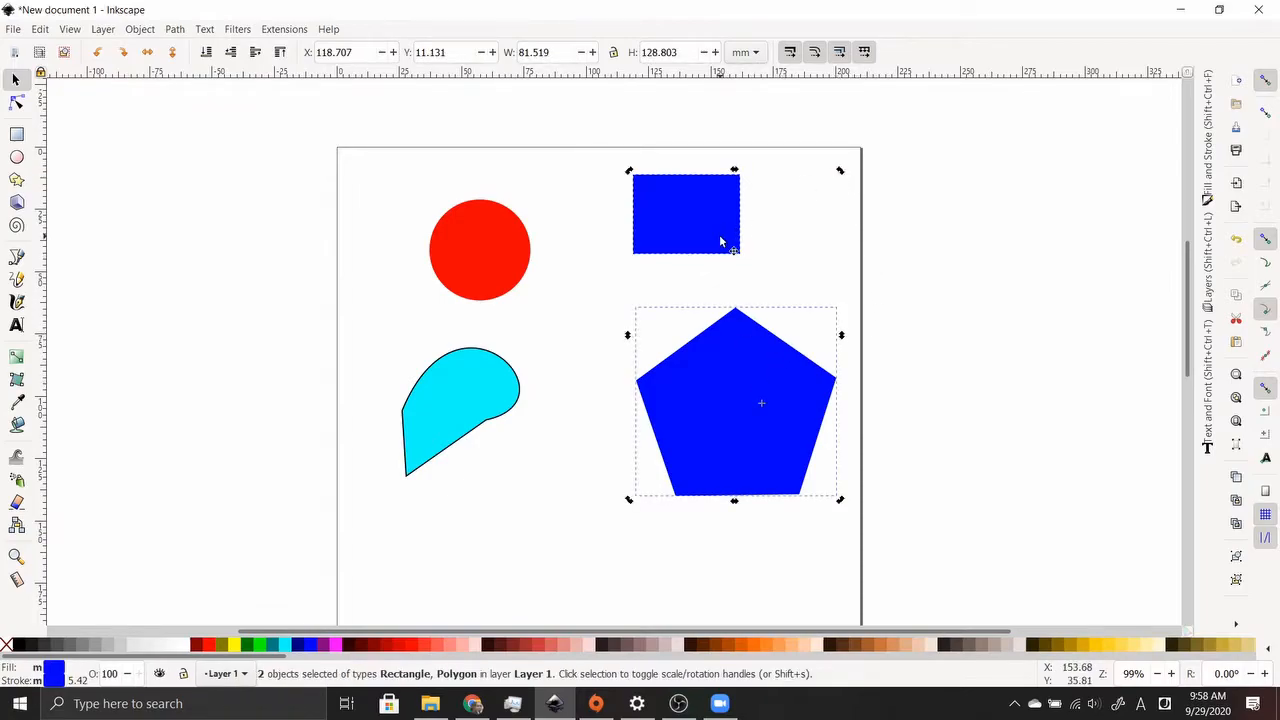
drag(335, 145, 810, 478)
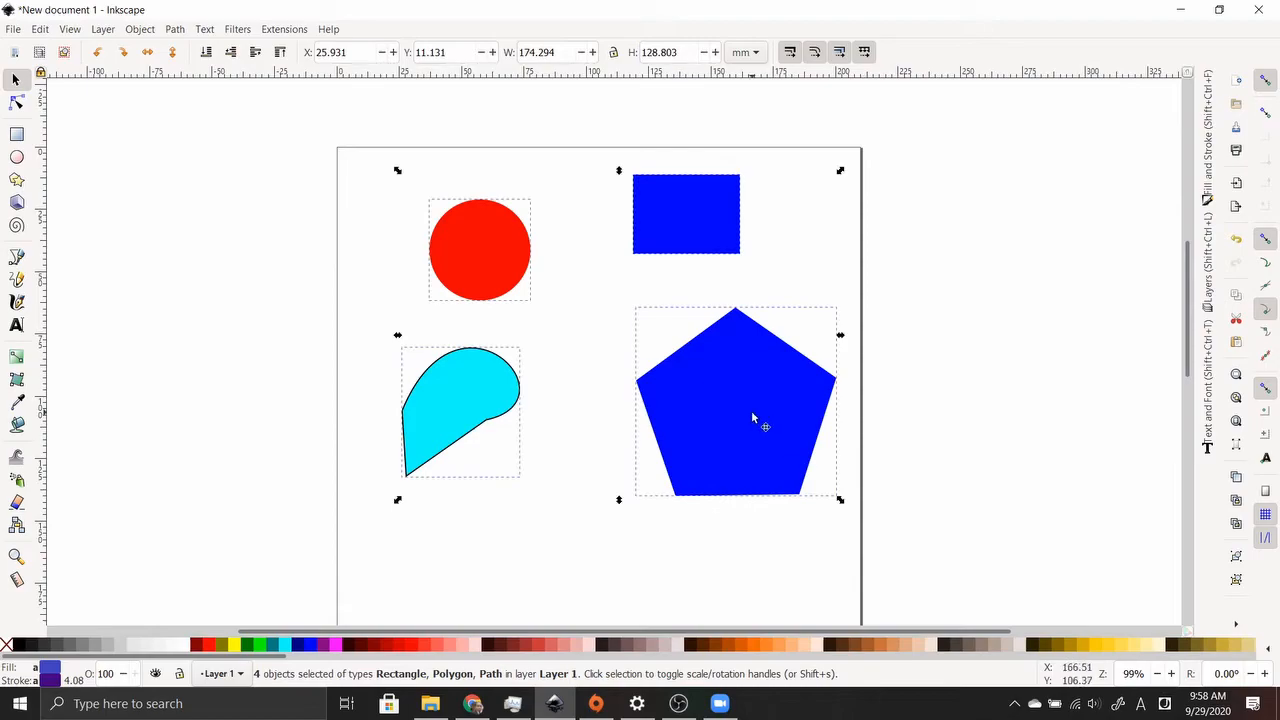
drag(841, 171, 933, 336)
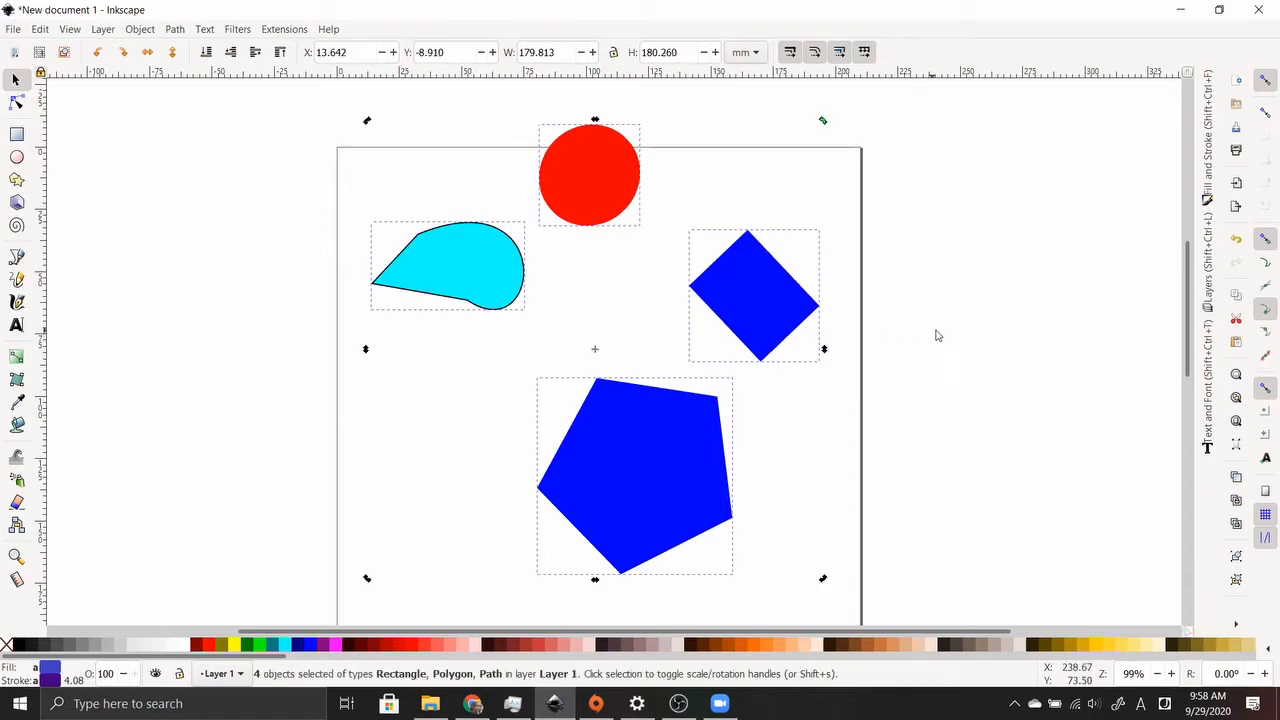
click(936, 341)
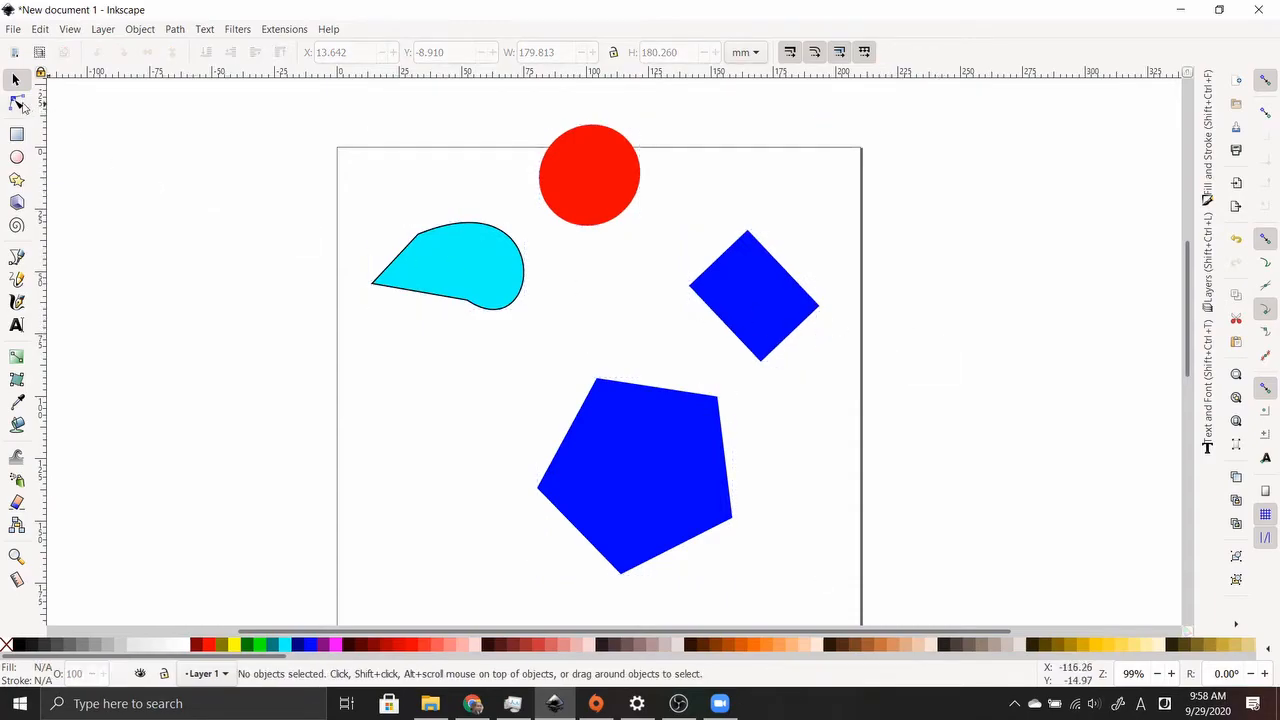
click(18, 104)
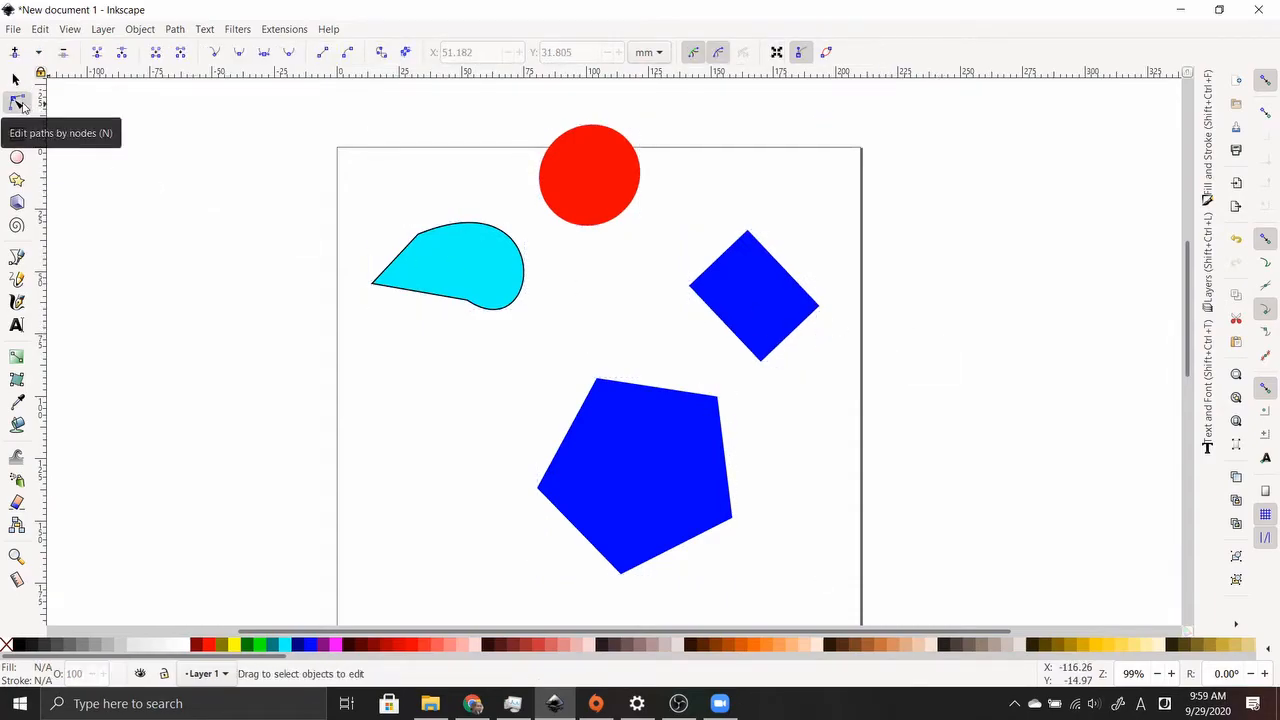
Inspect each shape's nodes and settle on the cyan shape for node editing
click(590, 172)
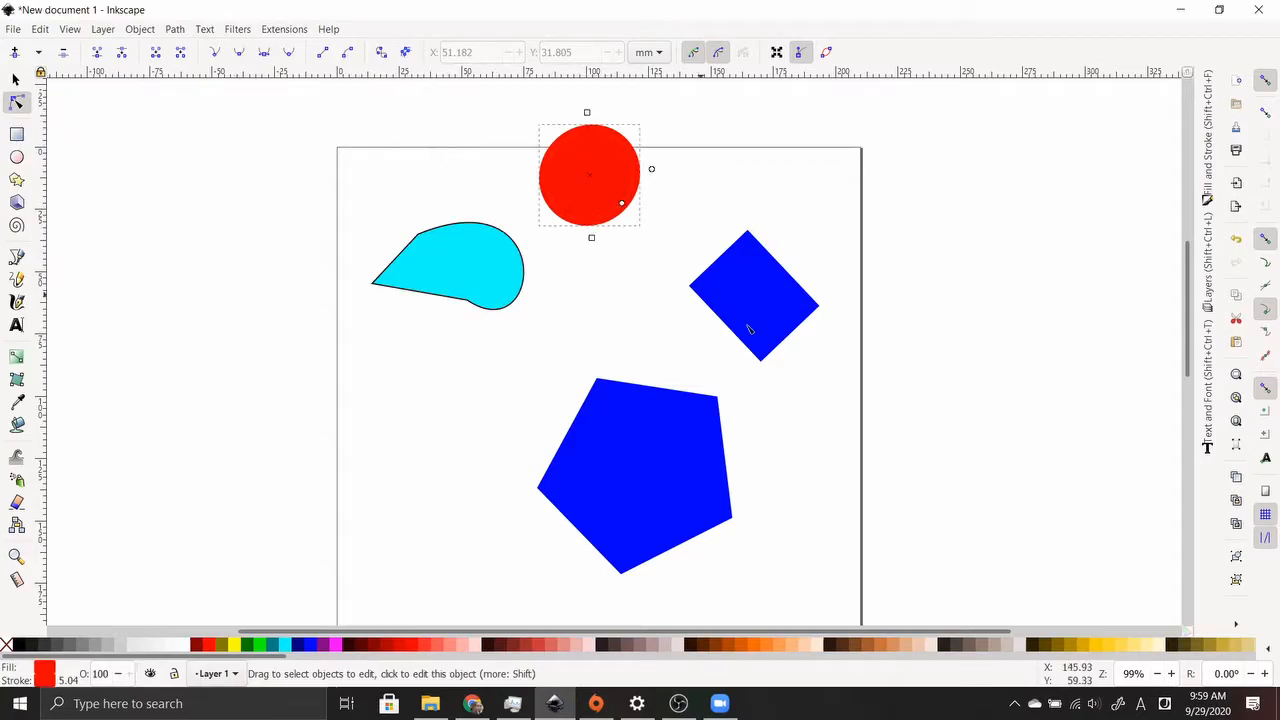
click(768, 298)
click(657, 474)
click(460, 240)
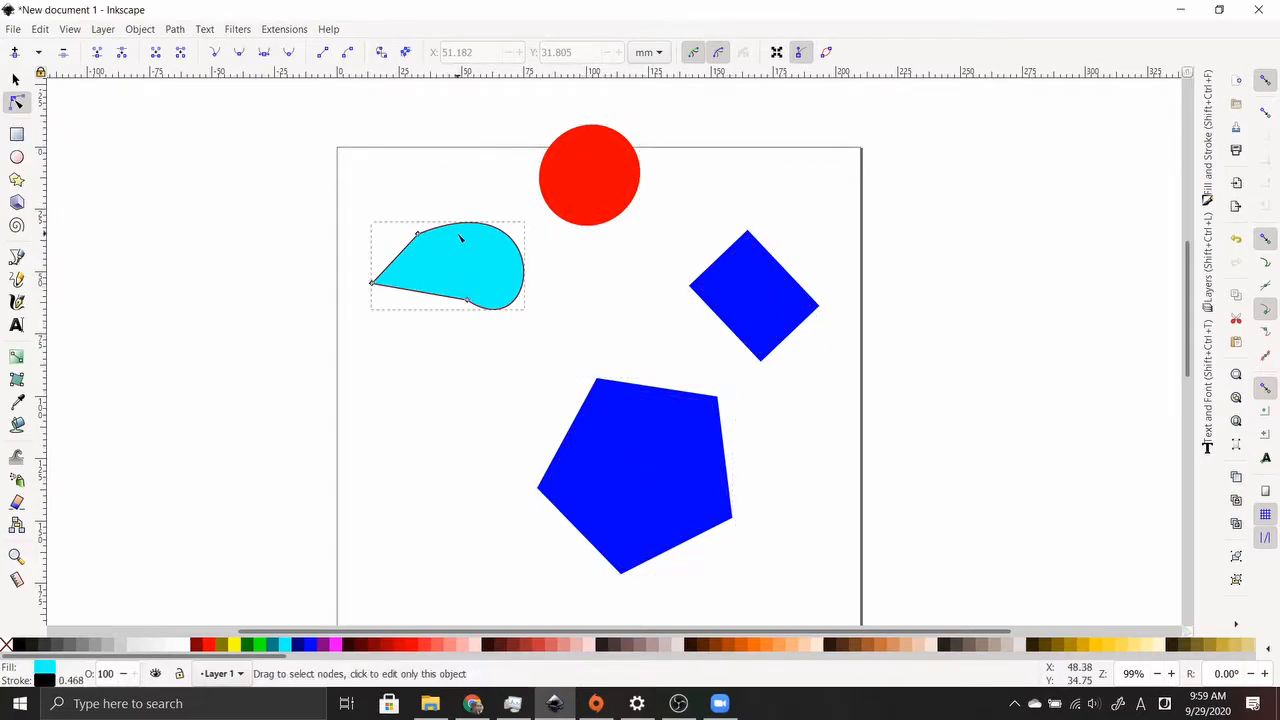
drag(505, 265, 477, 267)
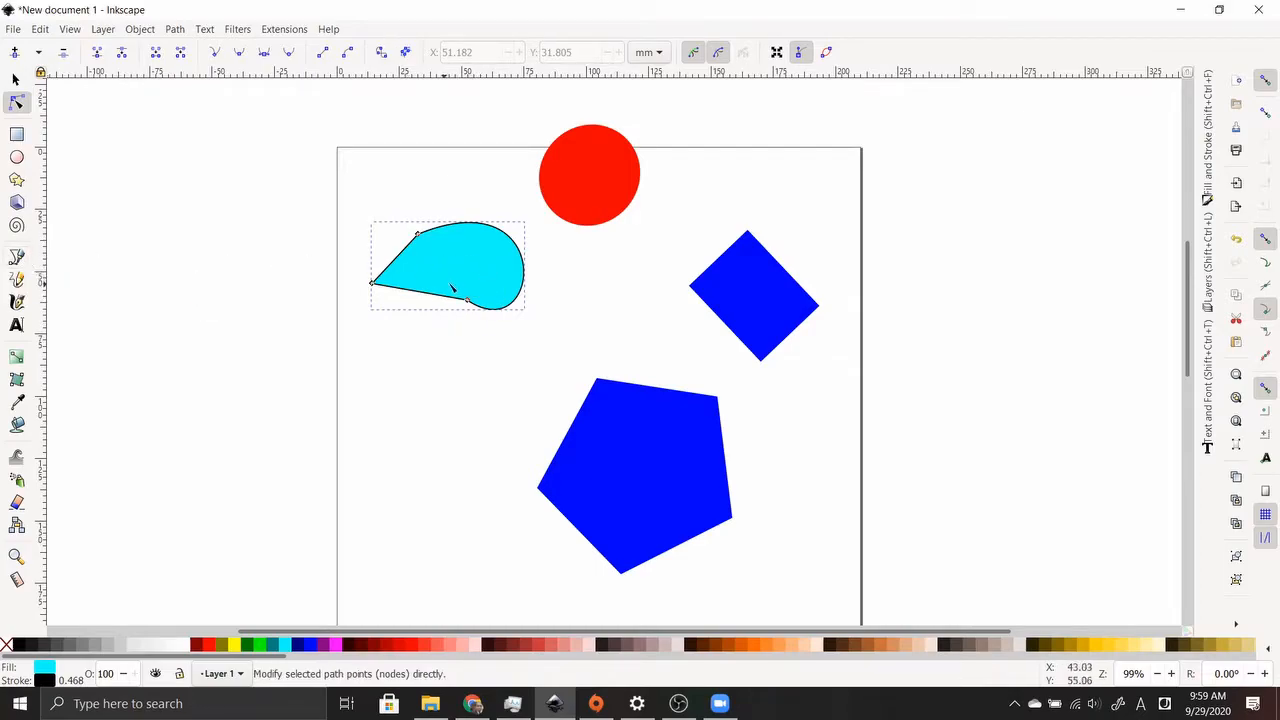
click(615, 200)
click(705, 305)
click(443, 238)
Drag the cyan shape's top-left, left and lower nodes to enlarge and reshape it
click(418, 234)
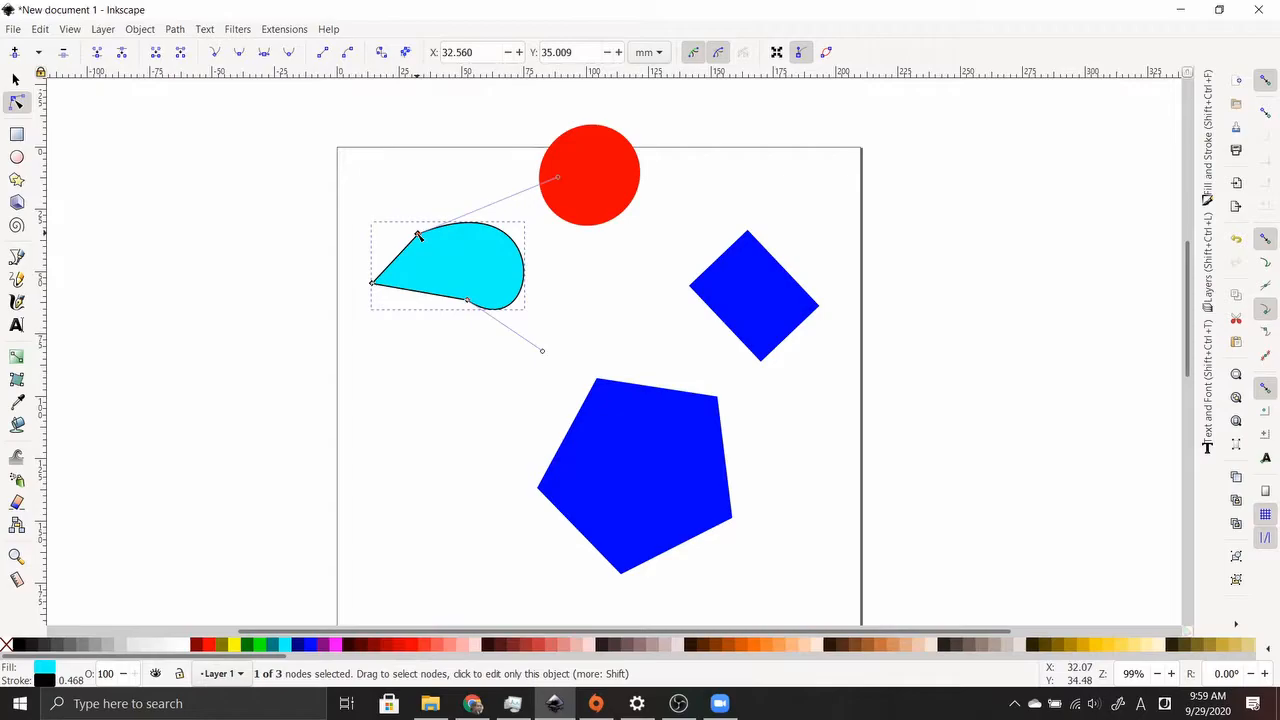
drag(418, 234, 408, 184)
click(372, 283)
drag(372, 283, 324, 313)
click(466, 302)
drag(466, 302, 450, 263)
drag(528, 313, 632, 328)
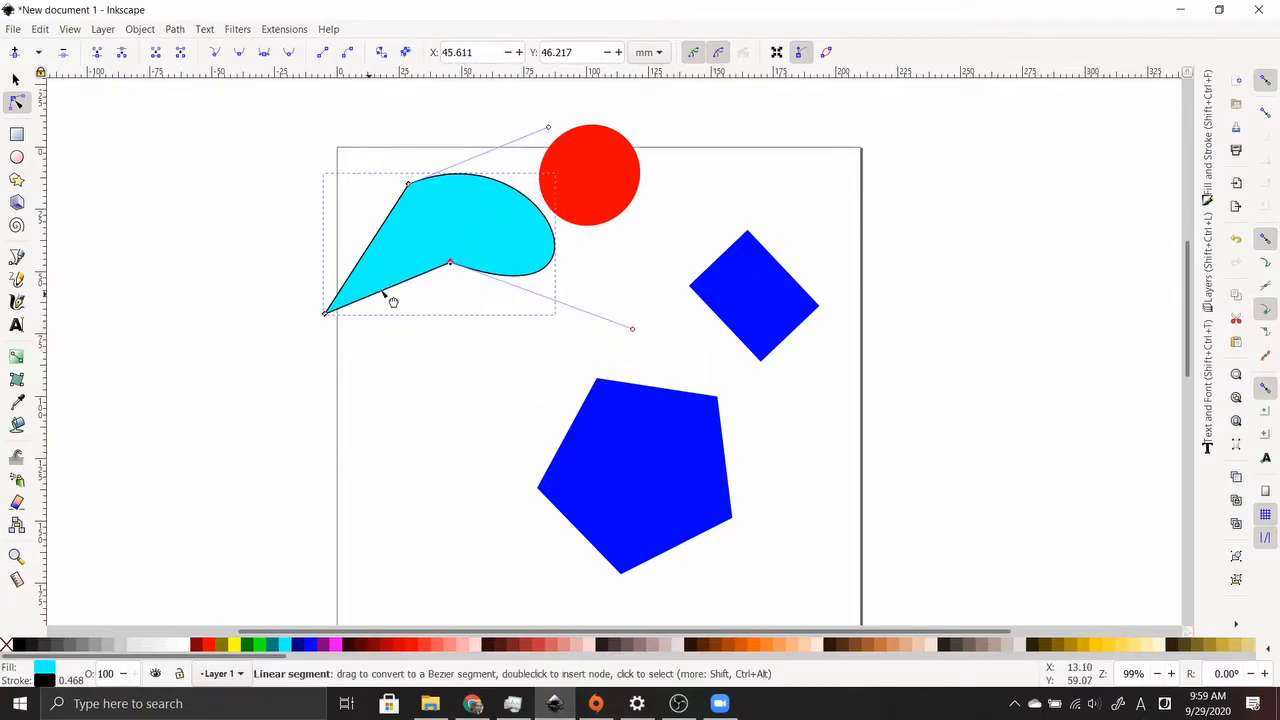
Bend the cyan shape's lower, right and left edges into outward-bulging curves
drag(411, 288, 434, 326)
drag(408, 278, 432, 358)
drag(527, 277, 512, 238)
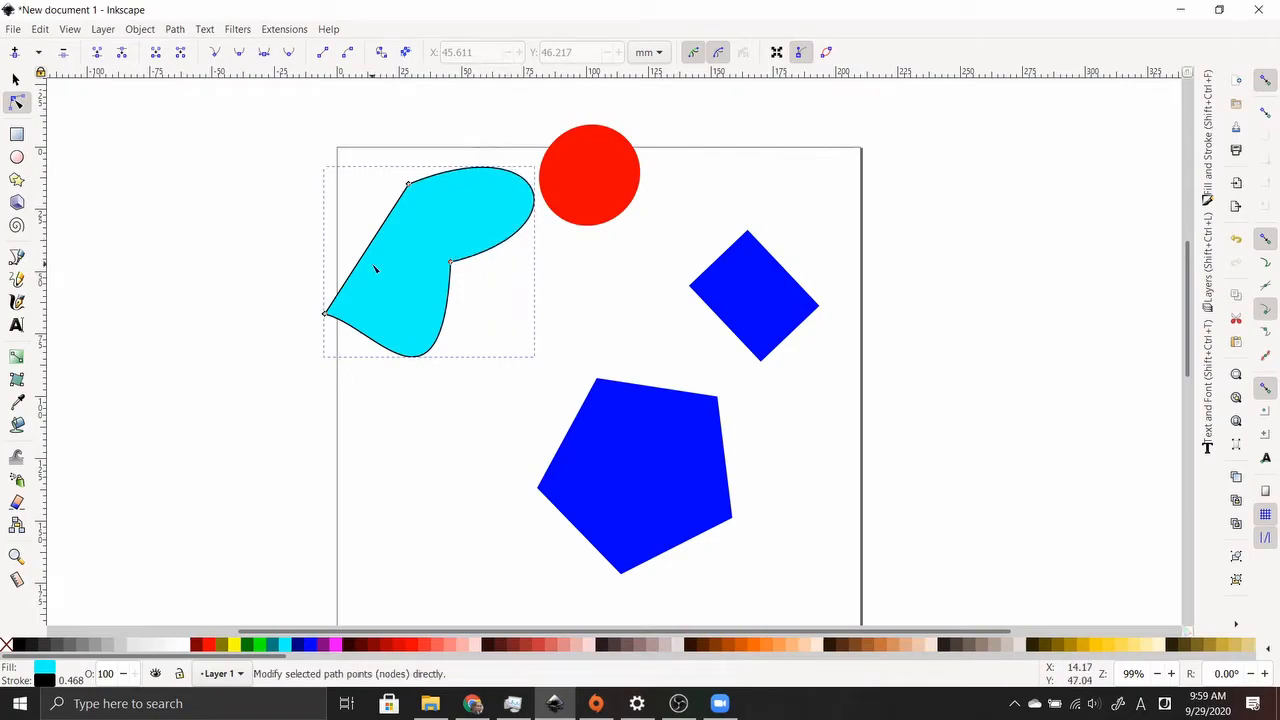
drag(356, 262, 313, 222)
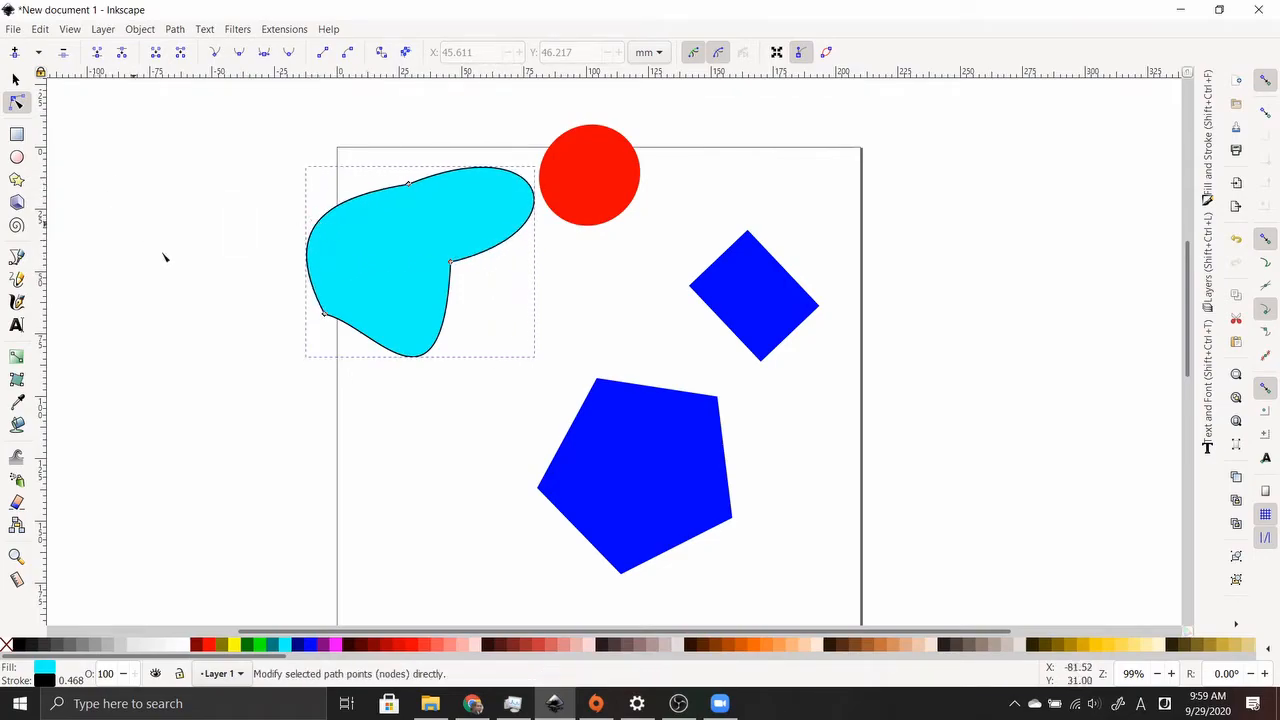
click(16, 135)
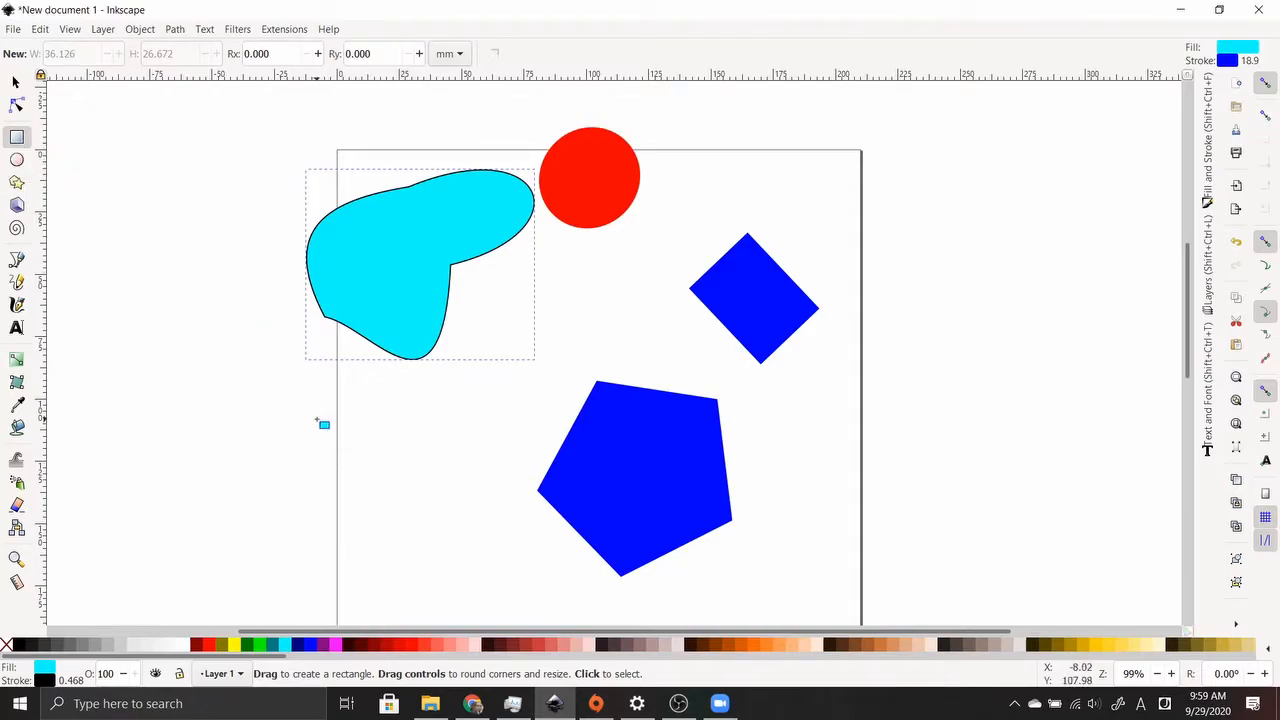
Draw a cyan square at lower left with corners left sharp, then a cyan circle at lower right
mouse_move(362, 410)
mouse_down()
mouse_move(468, 528)
mouse_move(508, 541)
mouse_move(505, 563)
mouse_up()
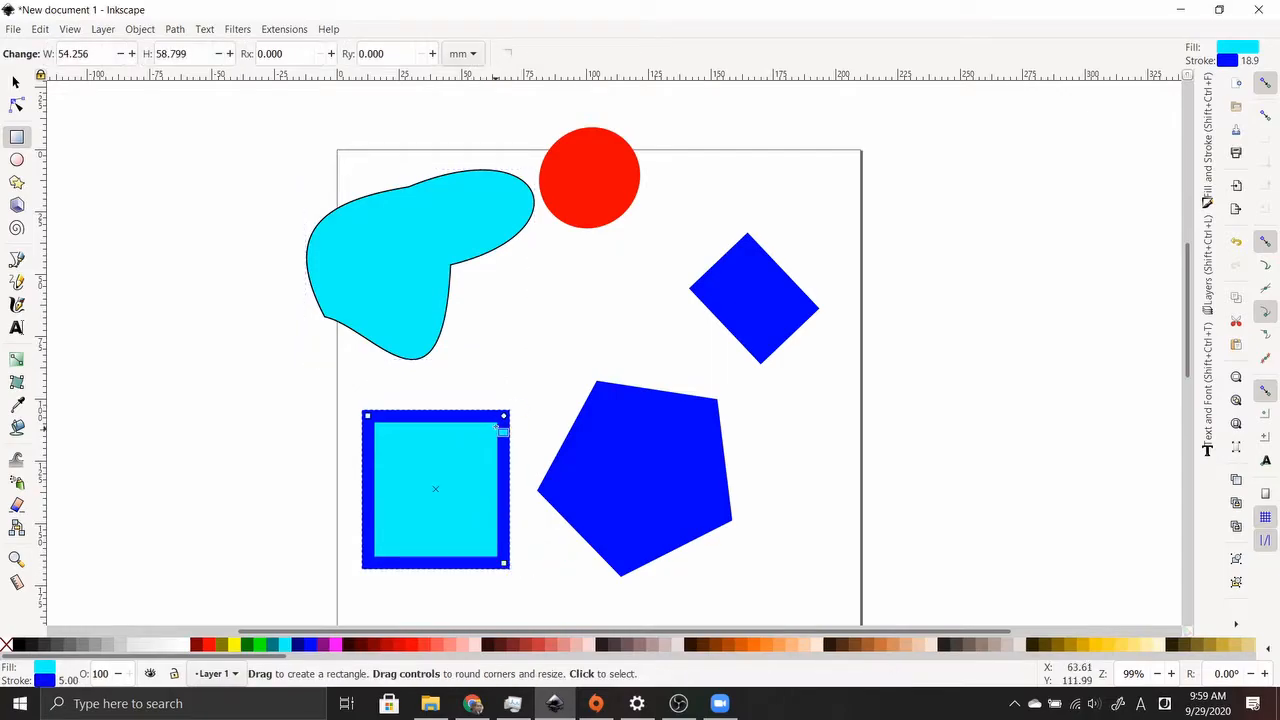
drag(511, 423, 525, 454)
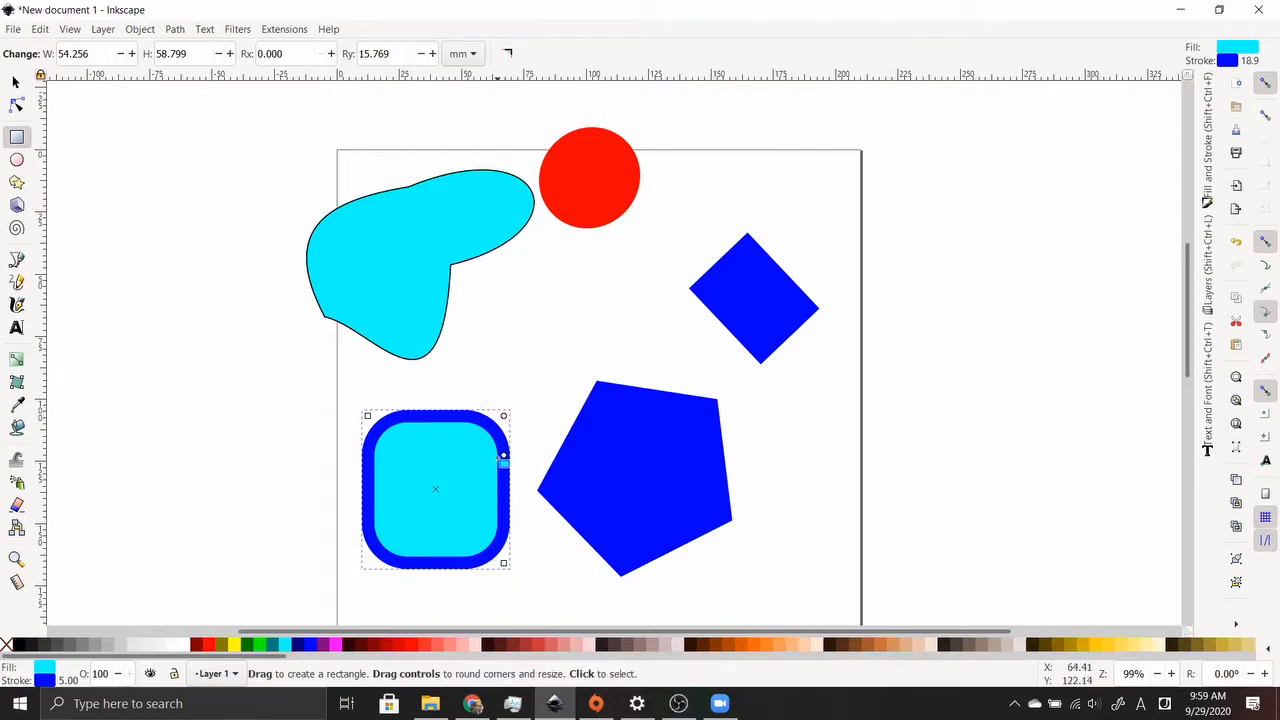
mouse_move(505, 456)
mouse_down()
mouse_move(514, 393)
mouse_move(510, 462)
mouse_up()
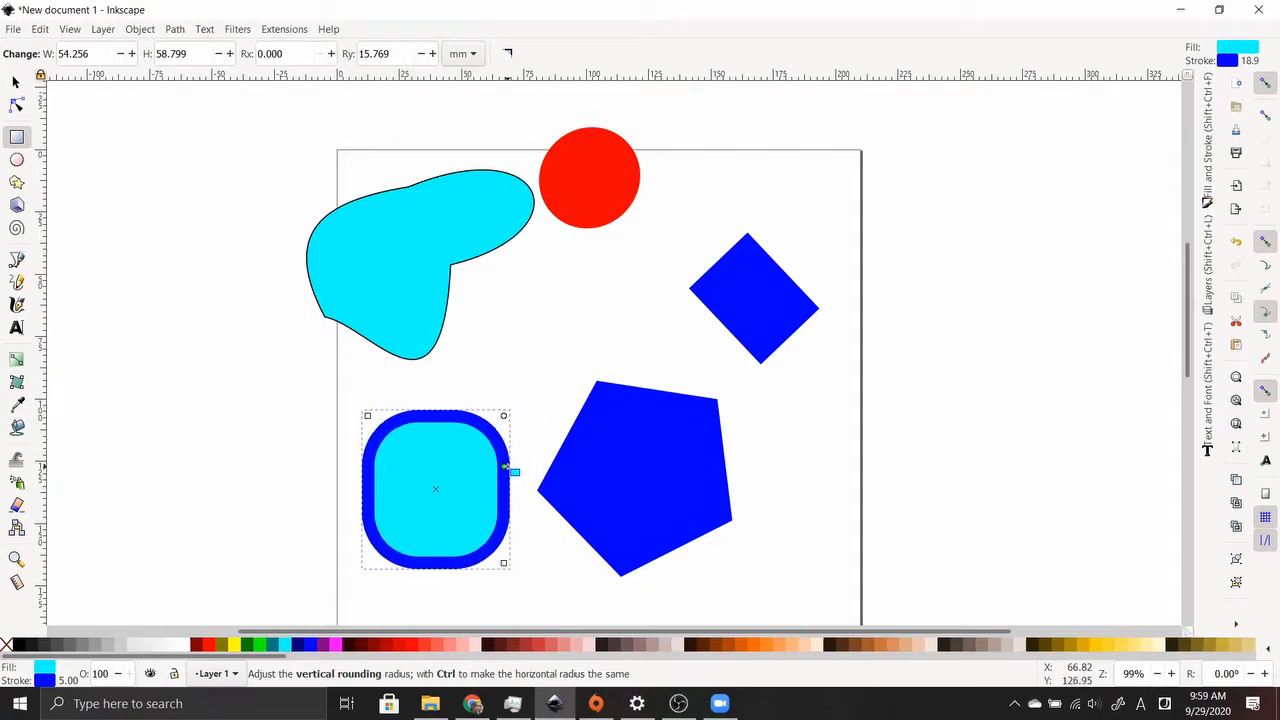
click(507, 54)
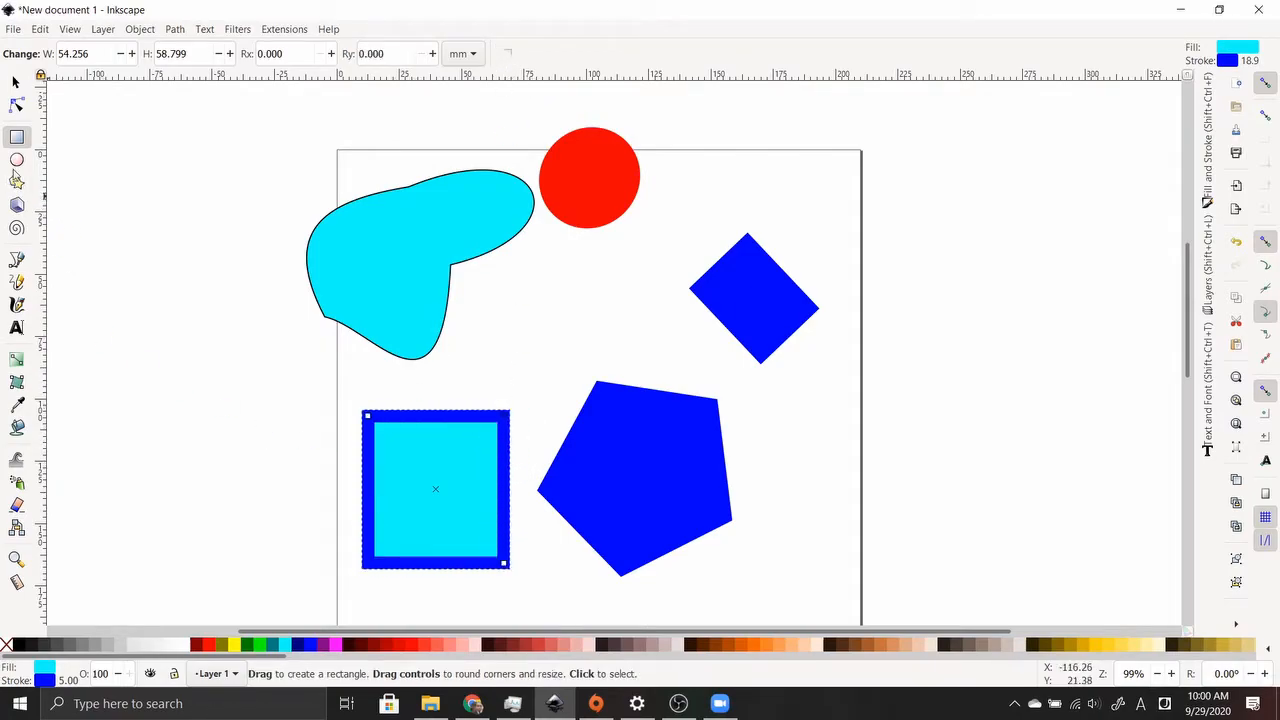
click(16, 160)
mouse_move(766, 408)
mouse_down()
mouse_move(868, 472)
mouse_move(888, 533)
mouse_move(926, 563)
mouse_move(1037, 474)
mouse_move(1017, 558)
mouse_move(956, 470)
mouse_move(956, 488)
mouse_move(984, 495)
mouse_move(993, 483)
mouse_move(942, 570)
mouse_up()
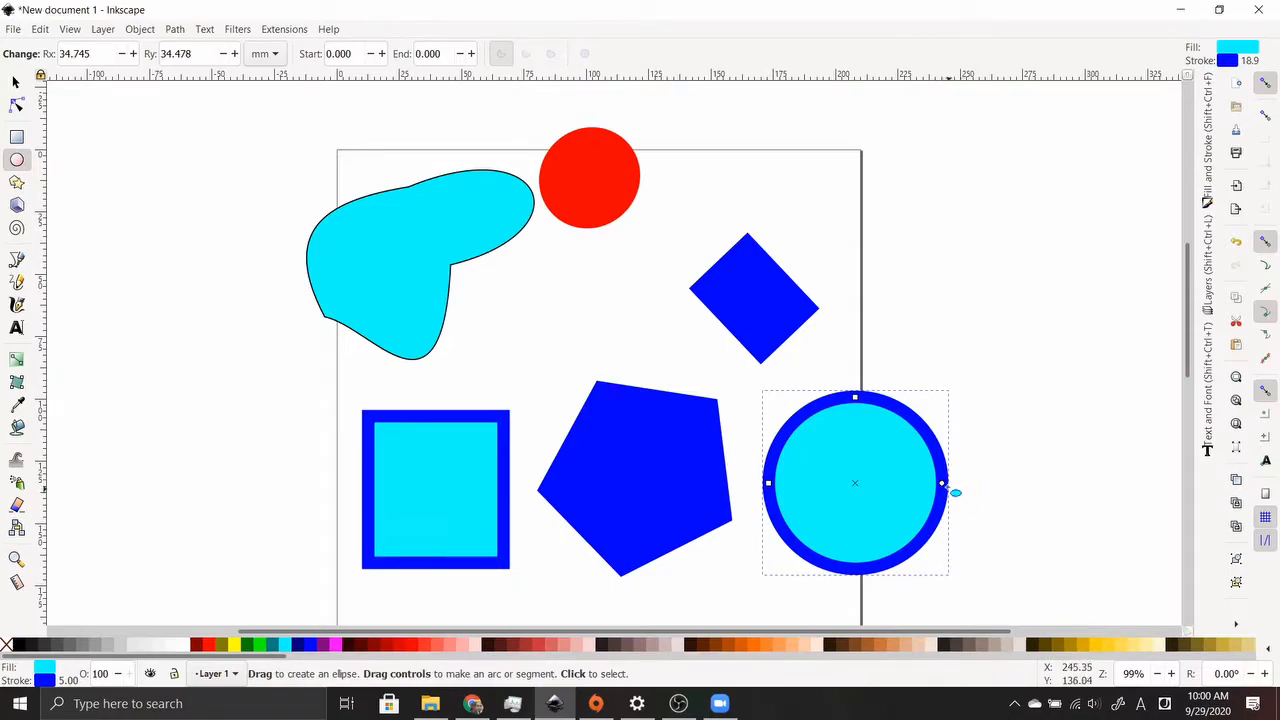
Open the lower-right circle into a pie, then restore it to a whole ellipse
drag(943, 485, 1000, 428)
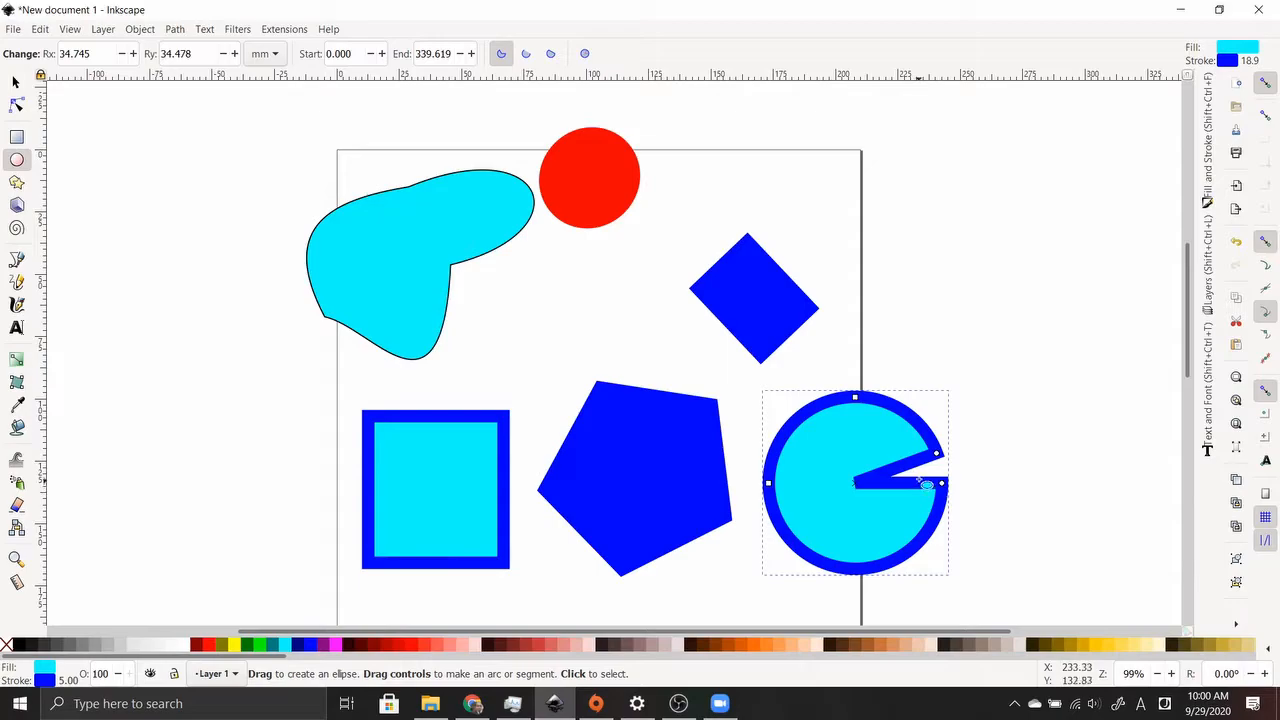
click(585, 55)
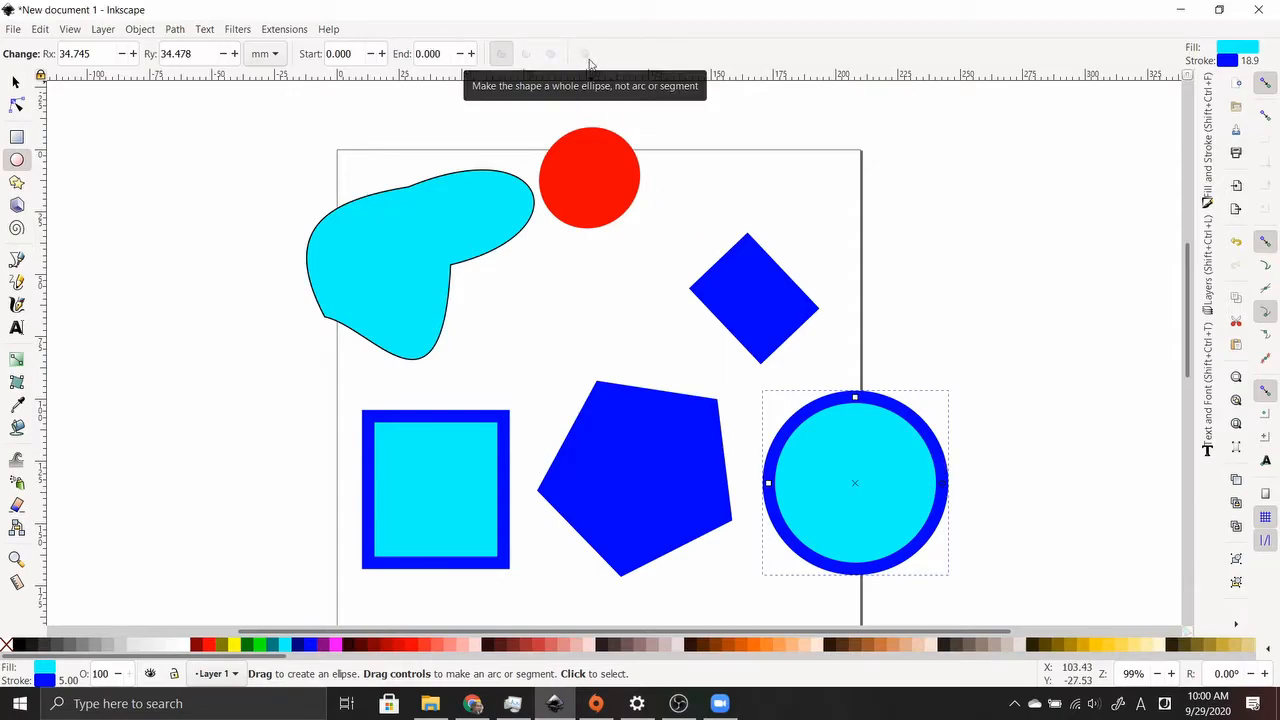
click(17, 183)
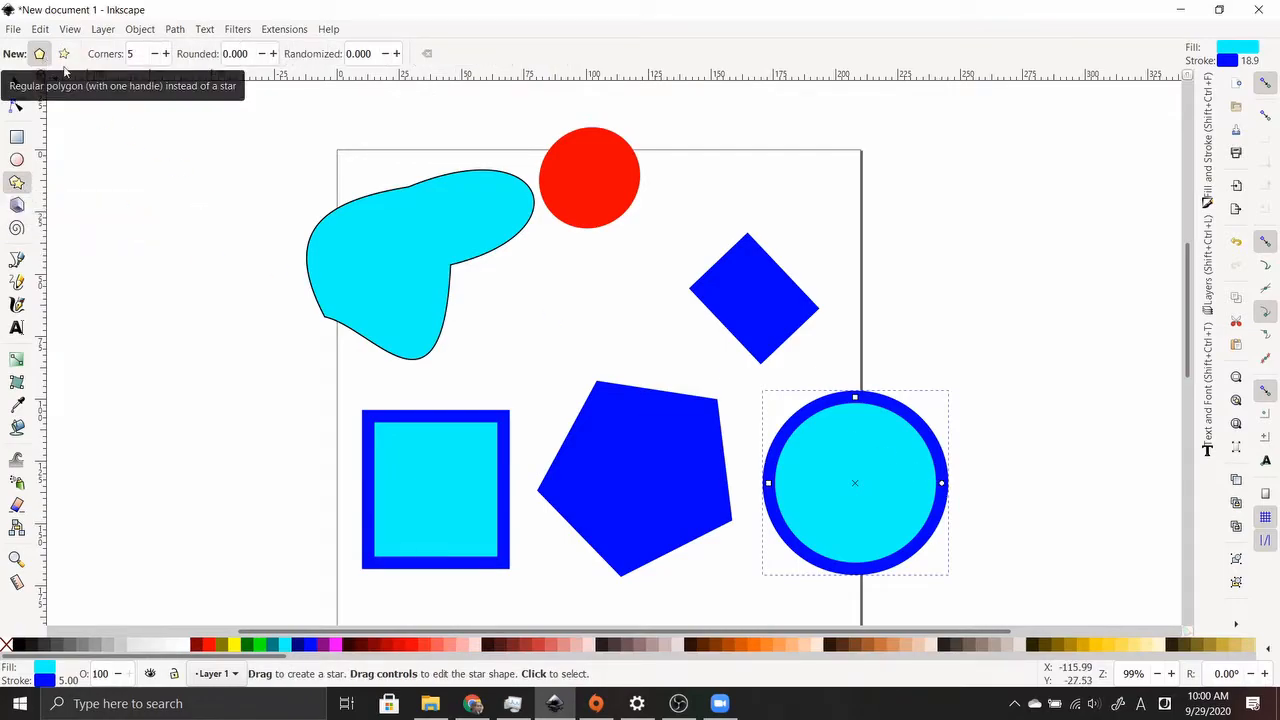
Draw a cyan pentagon near the red circle and a five-pointed star left of the page, adjusting its point count
mouse_move(724, 150)
mouse_down()
mouse_move(768, 228)
mouse_move(762, 196)
mouse_up()
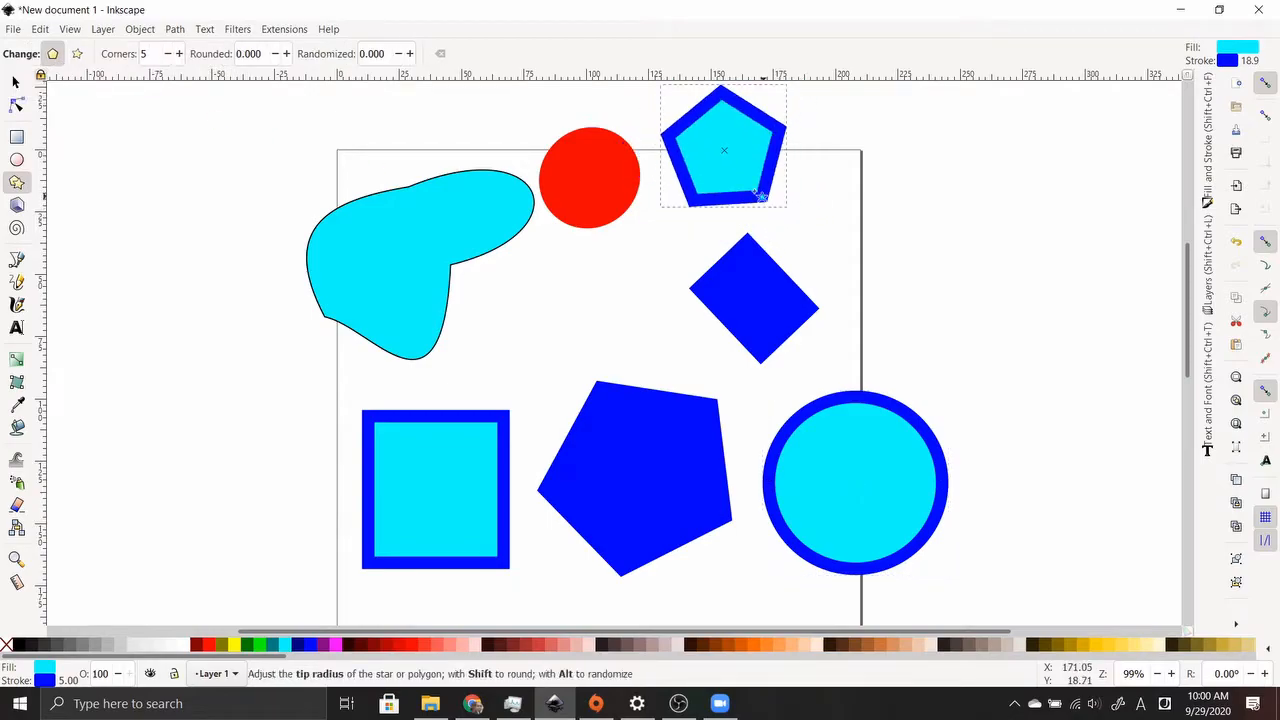
click(77, 54)
drag(209, 321, 250, 390)
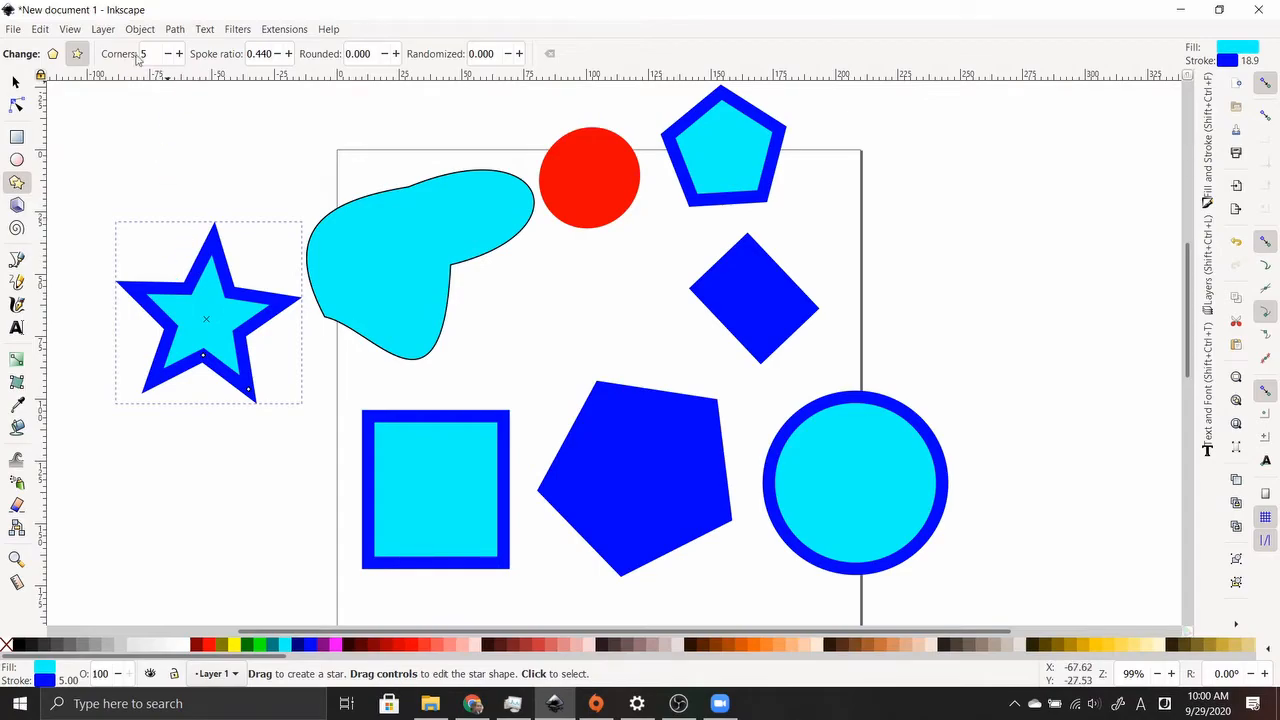
click(171, 57)
click(171, 57)
click(171, 57)
click(171, 57)
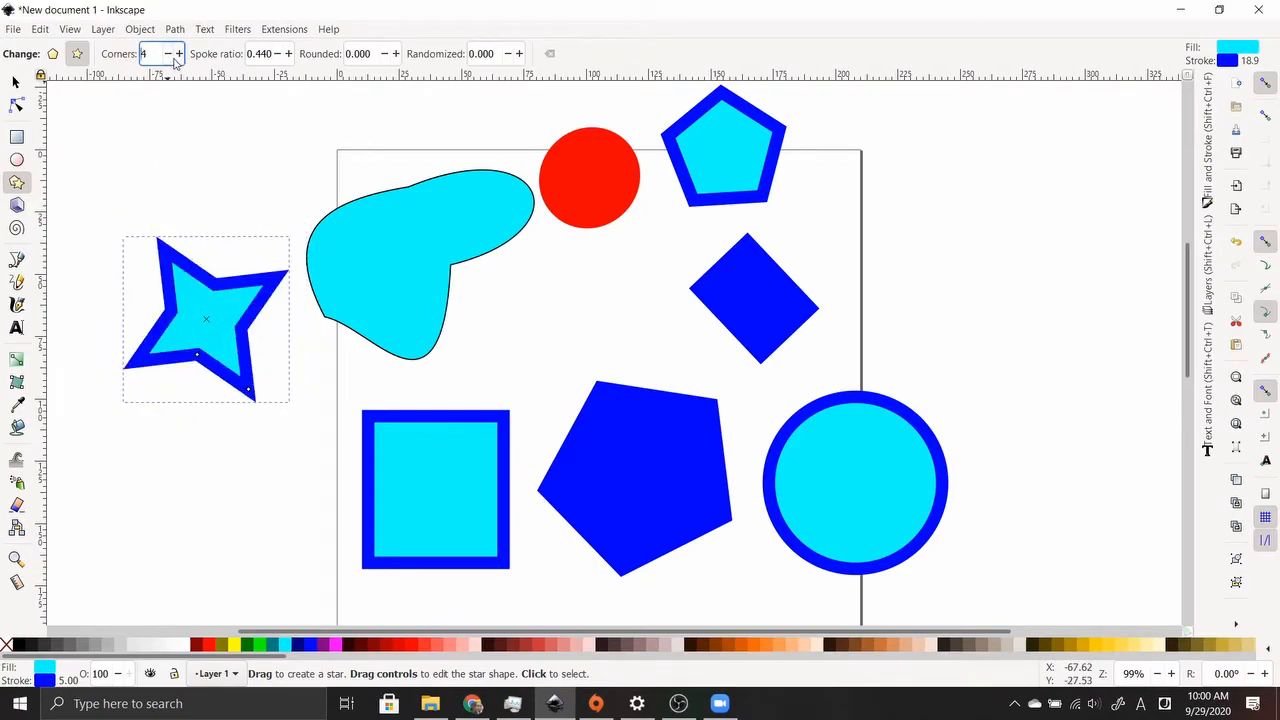
click(180, 57)
click(180, 57)
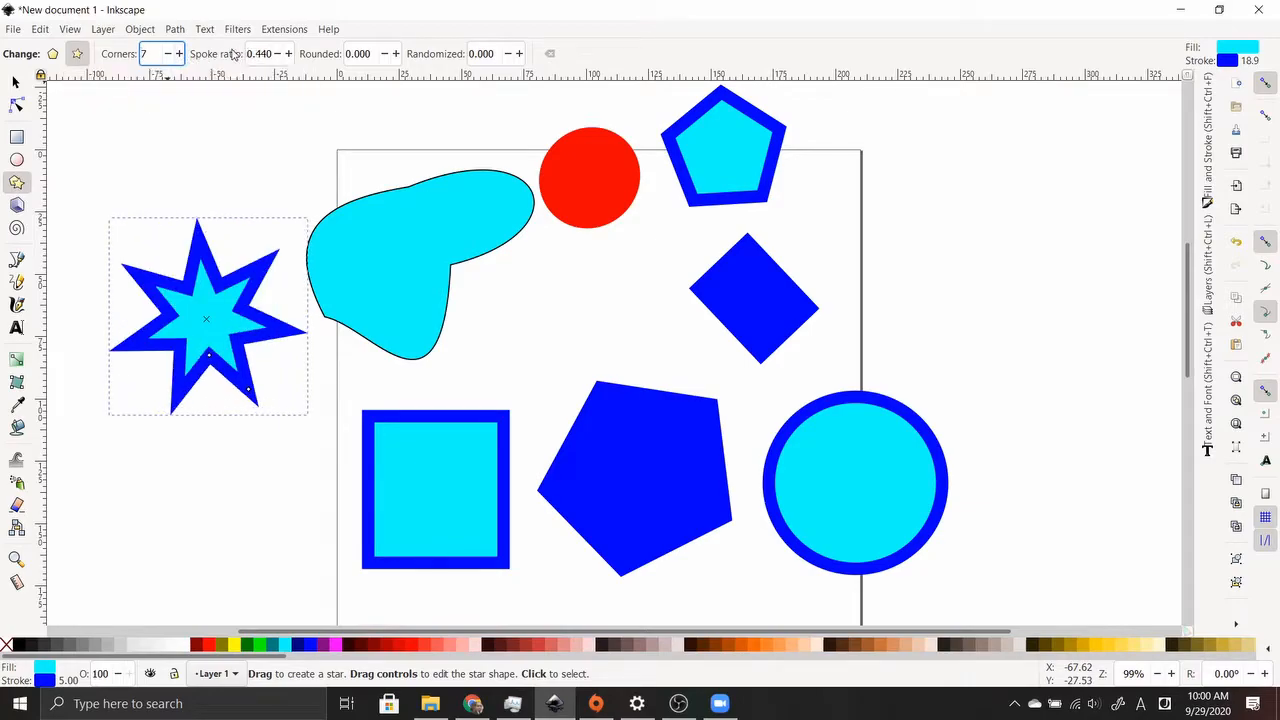
Raise the star's spoke ratio up to 1.000 and round its tips, then reset it to defaults
drag(234, 10, 313, 3)
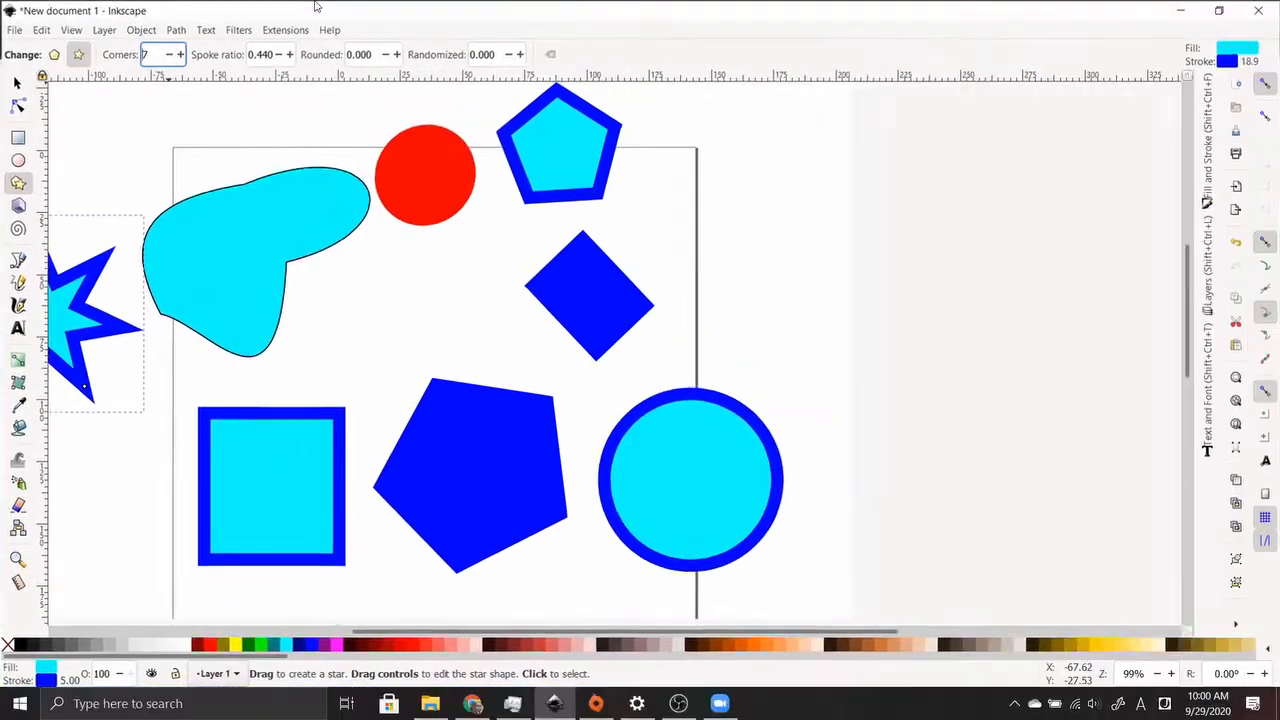
click(288, 54)
click(288, 54)
click(288, 54)
click(288, 54)
click(288, 54)
click(288, 54)
click(288, 54)
drag(288, 55, 336, 3)
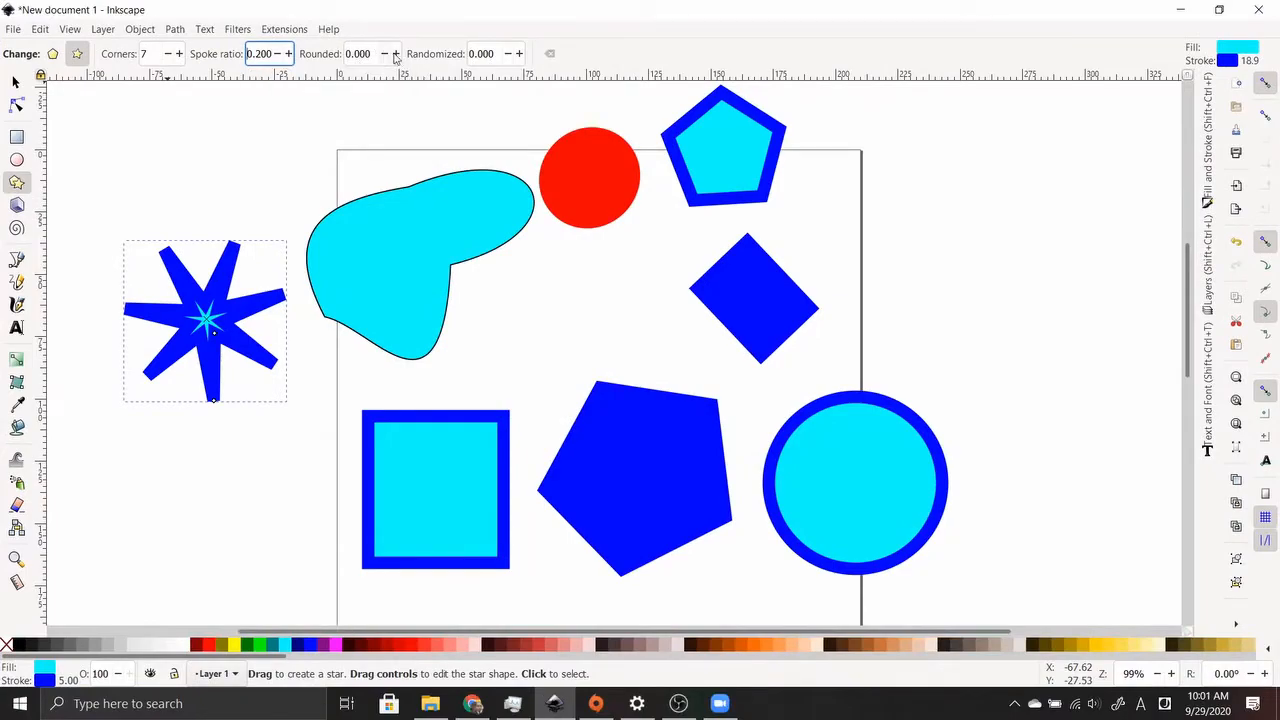
click(397, 54)
drag(397, 55, 395, 55)
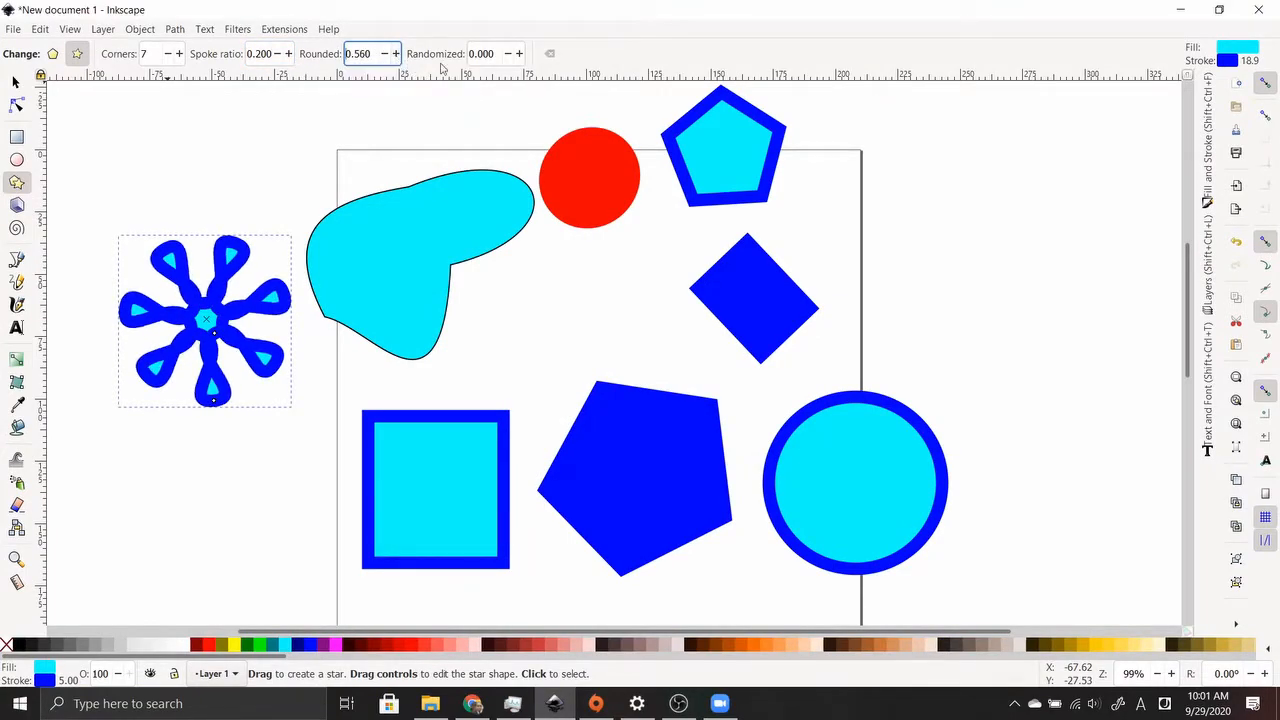
click(546, 57)
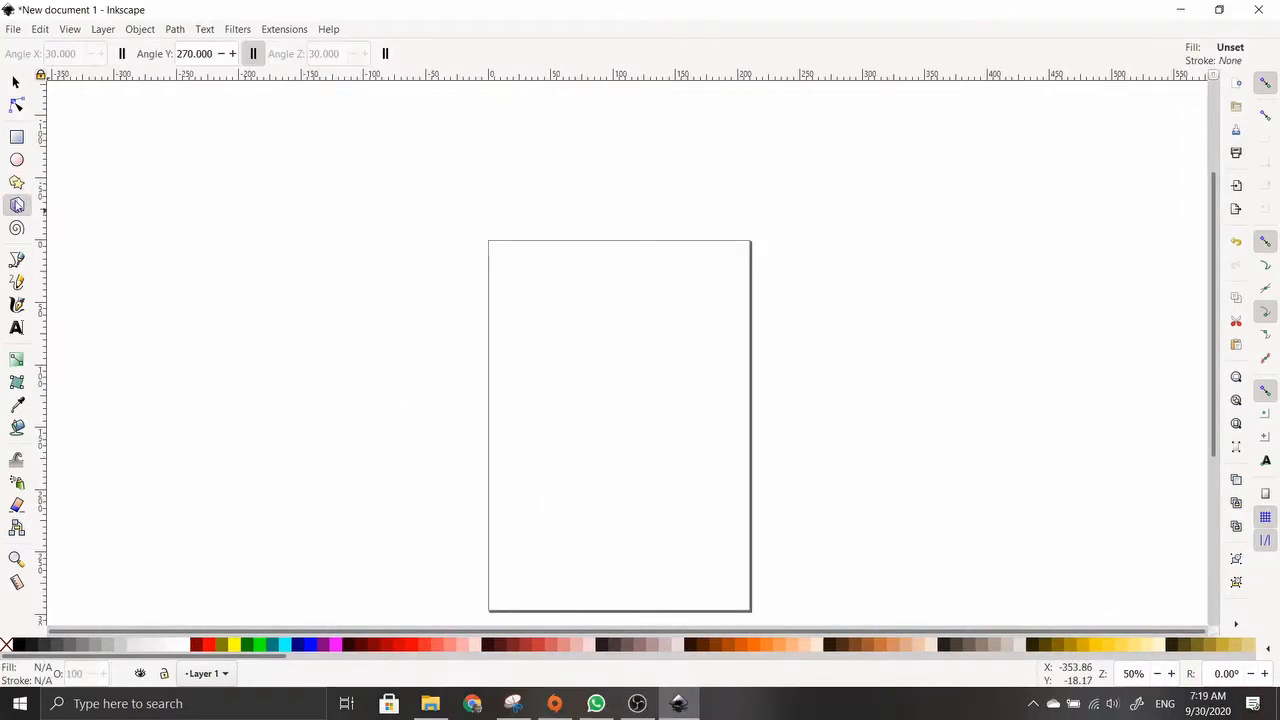
Draw several 3D boxes and drag vanishing points to change their perspective
drag(545, 371, 612, 412)
drag(652, 314, 754, 344)
scroll(757, 313, up, 1)
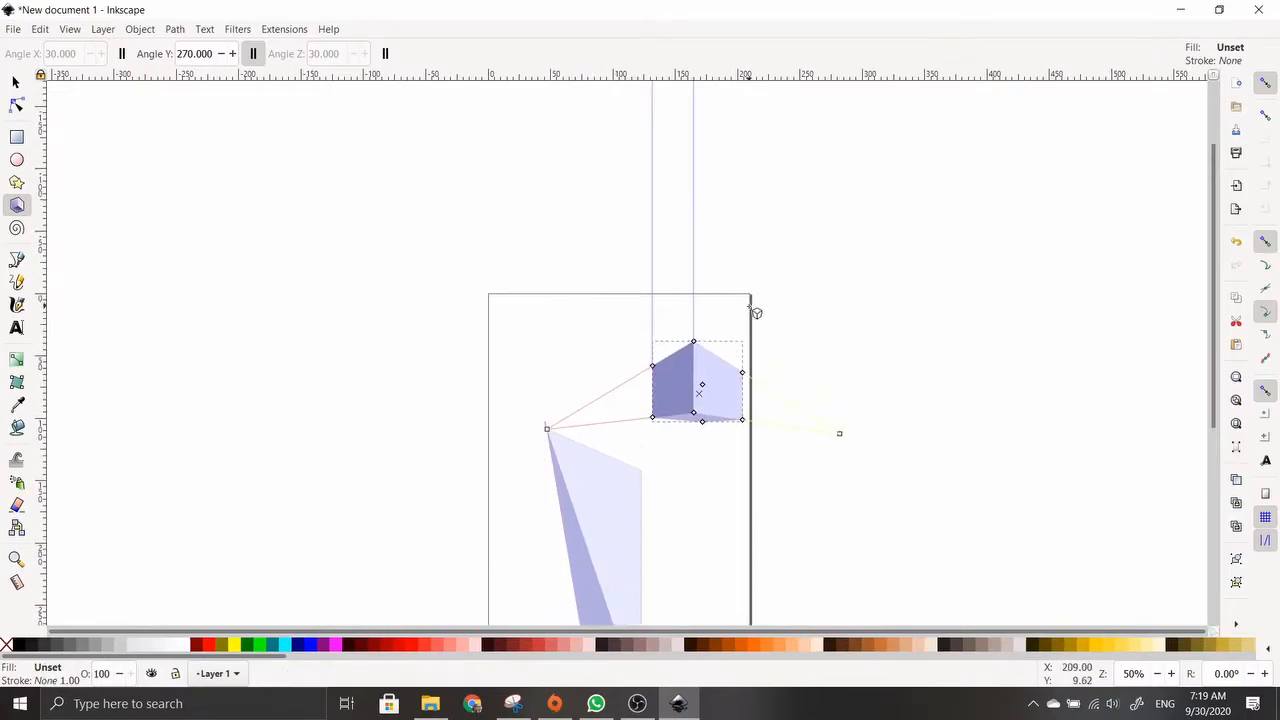
mouse_move(547, 428)
mouse_down()
mouse_move(546, 366)
mouse_move(532, 410)
mouse_up()
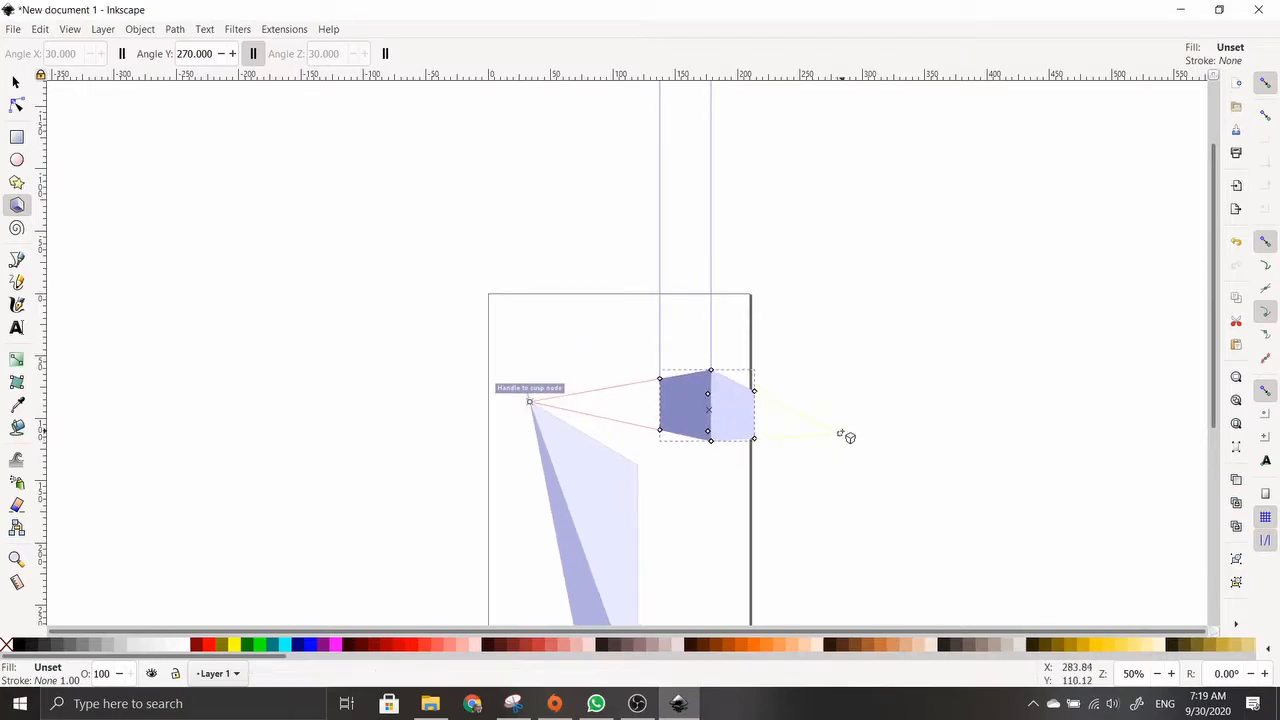
drag(839, 436, 797, 303)
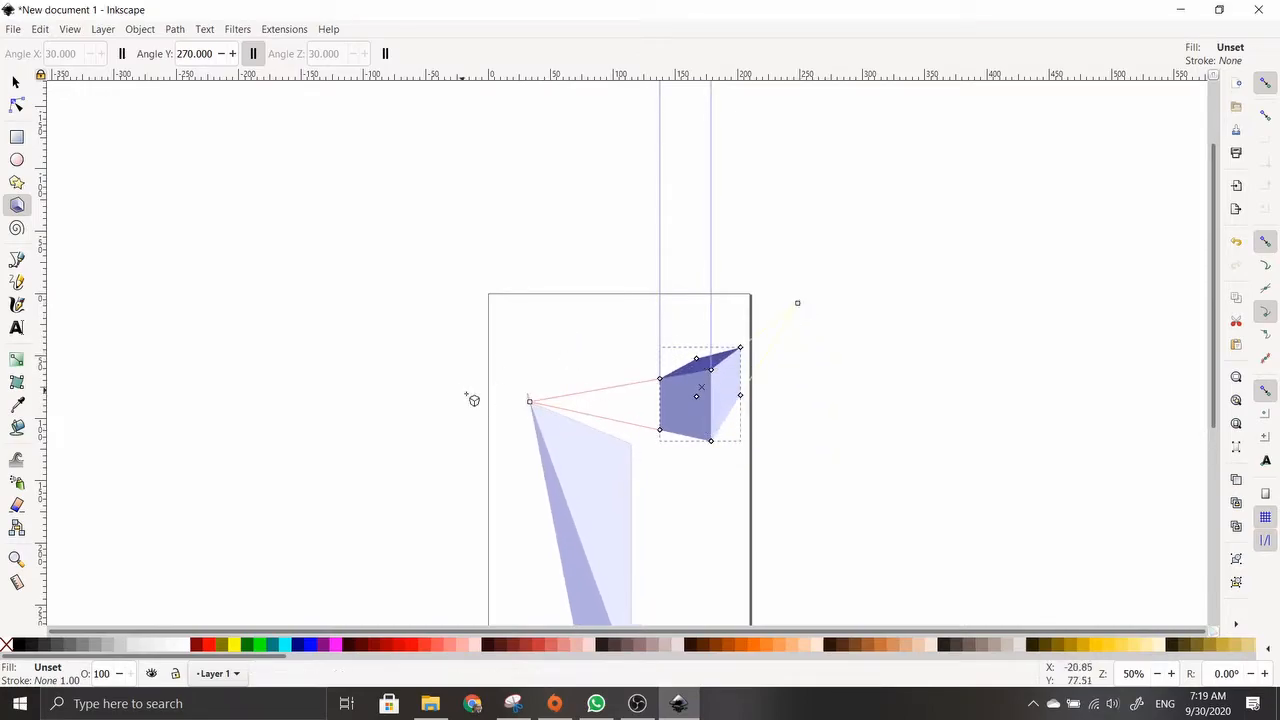
drag(534, 402, 538, 334)
drag(842, 388, 975, 355)
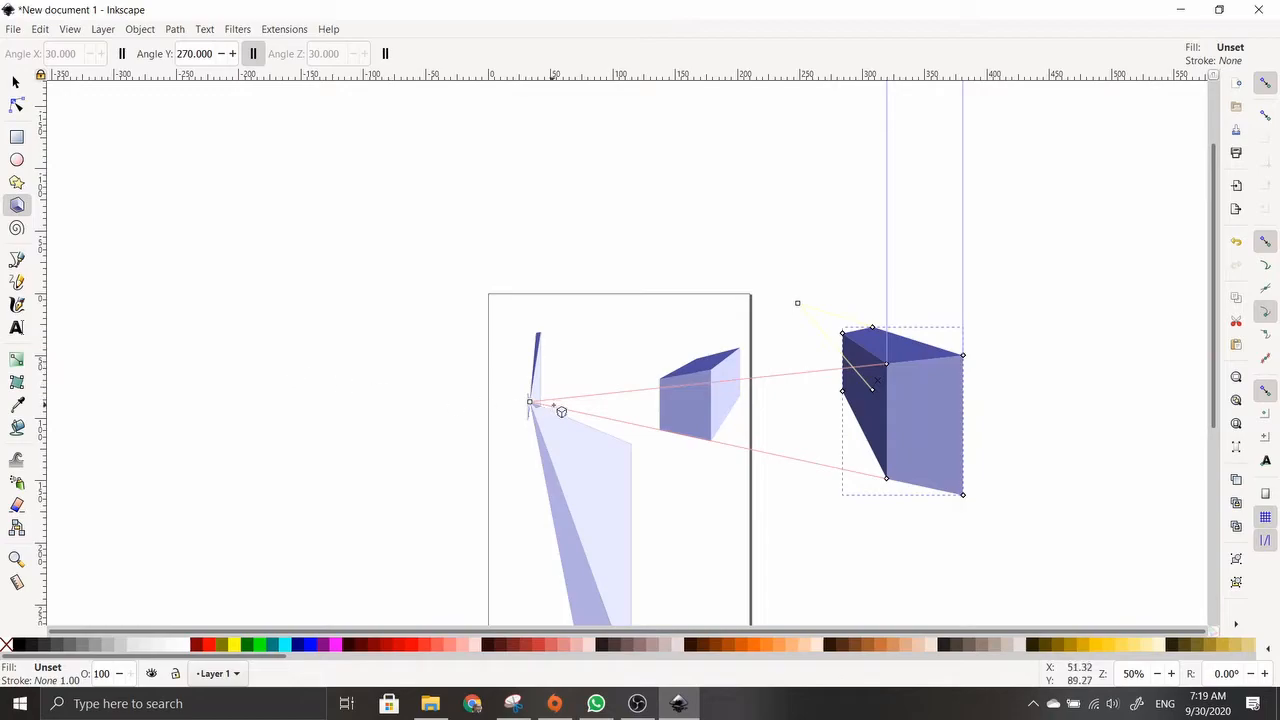
Delete the box right of the page, the large light triangle and the thin box
key(Delete)
click(577, 457)
key(Delete)
click(537, 386)
key(Delete)
key(Delete)
Draw a new 3D box, reshape it with corner handles and vanishing points, then delete it
drag(597, 420, 616, 540)
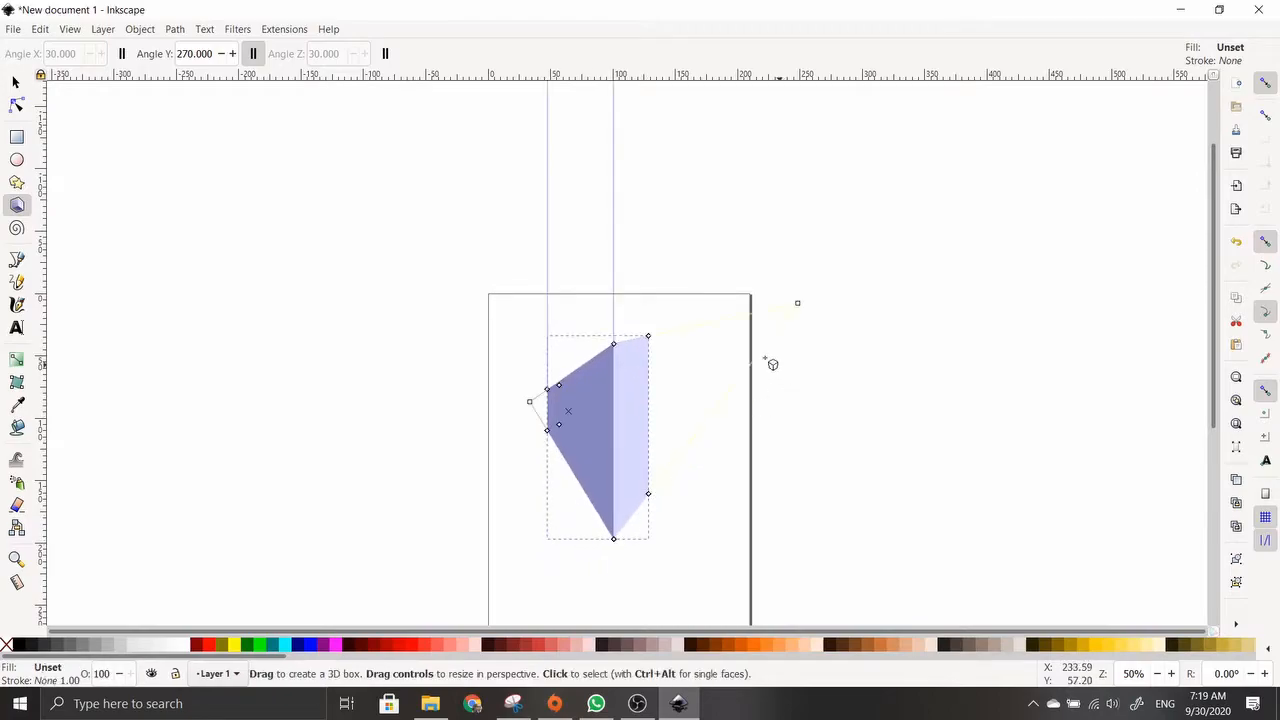
drag(527, 405, 560, 334)
drag(805, 308, 825, 274)
drag(612, 347, 690, 352)
drag(583, 482, 632, 543)
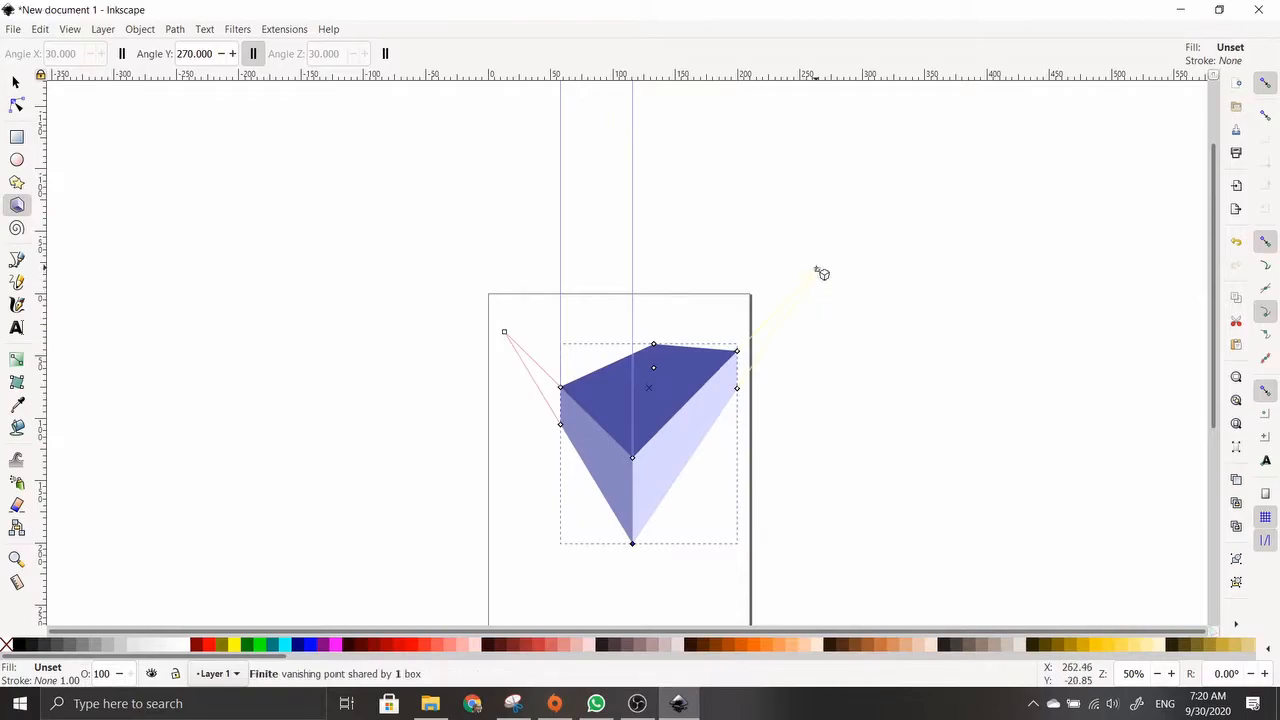
drag(817, 270, 811, 331)
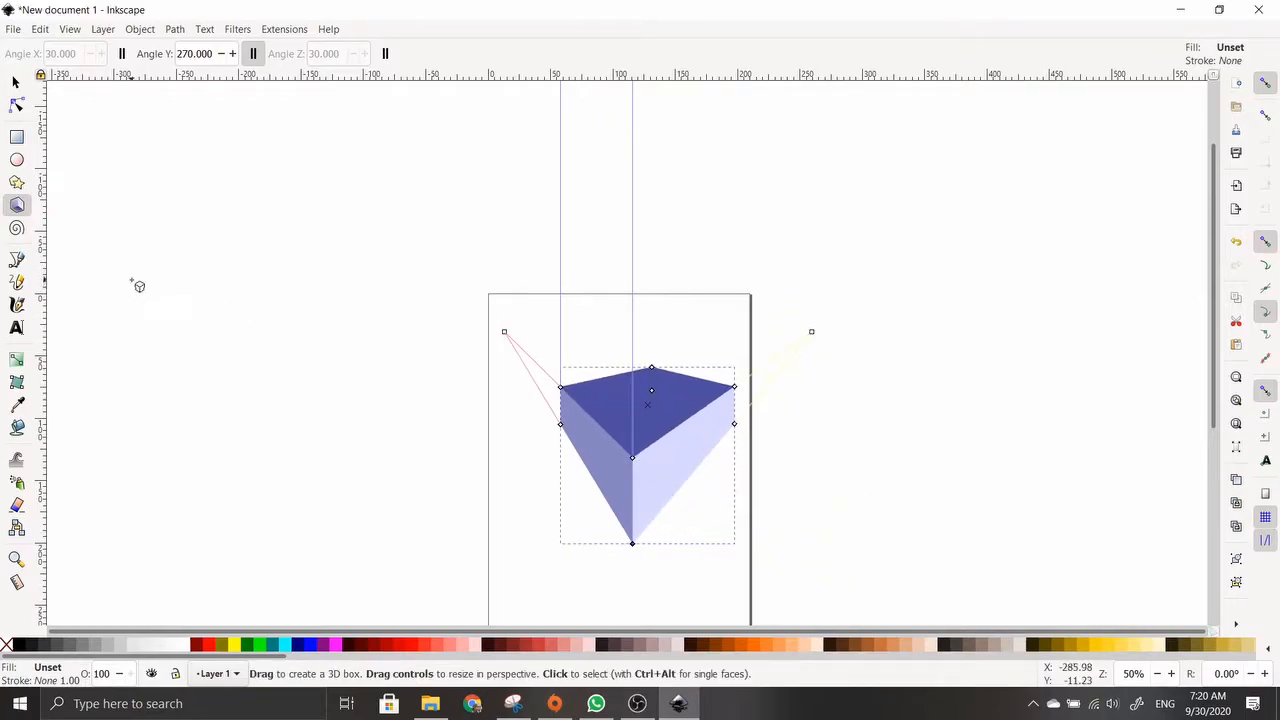
key(Delete)
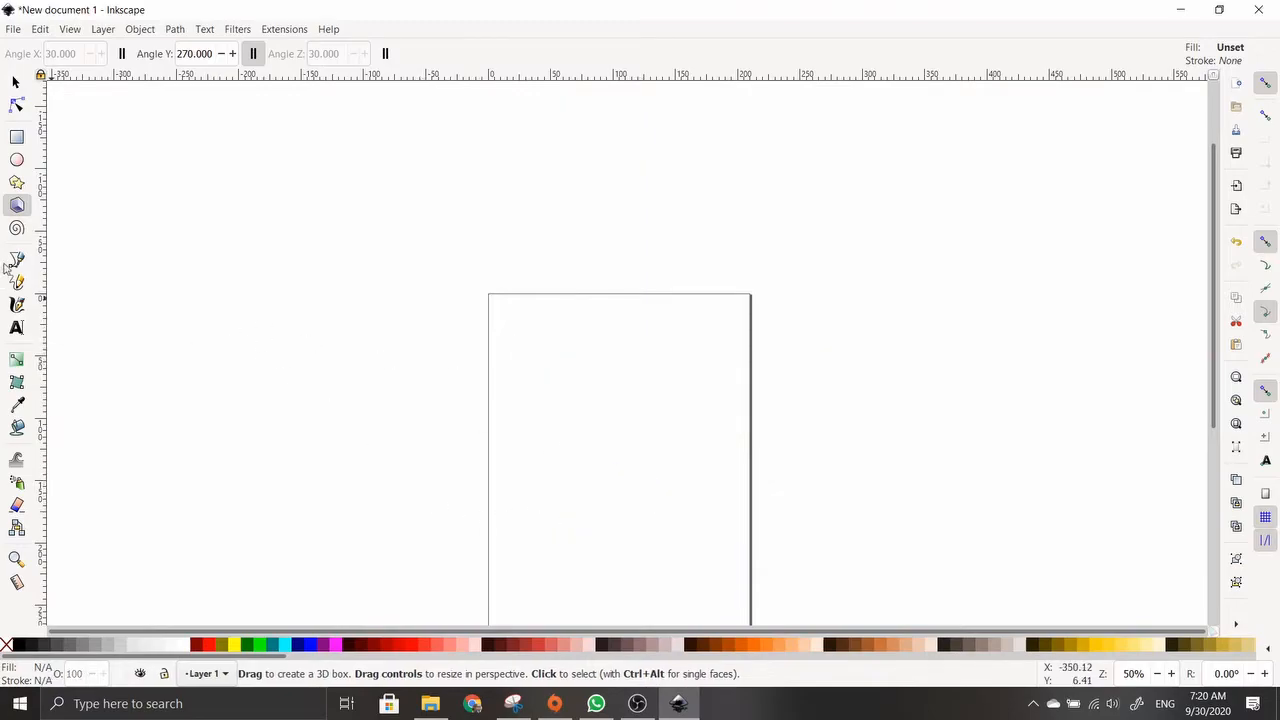
click(16, 228)
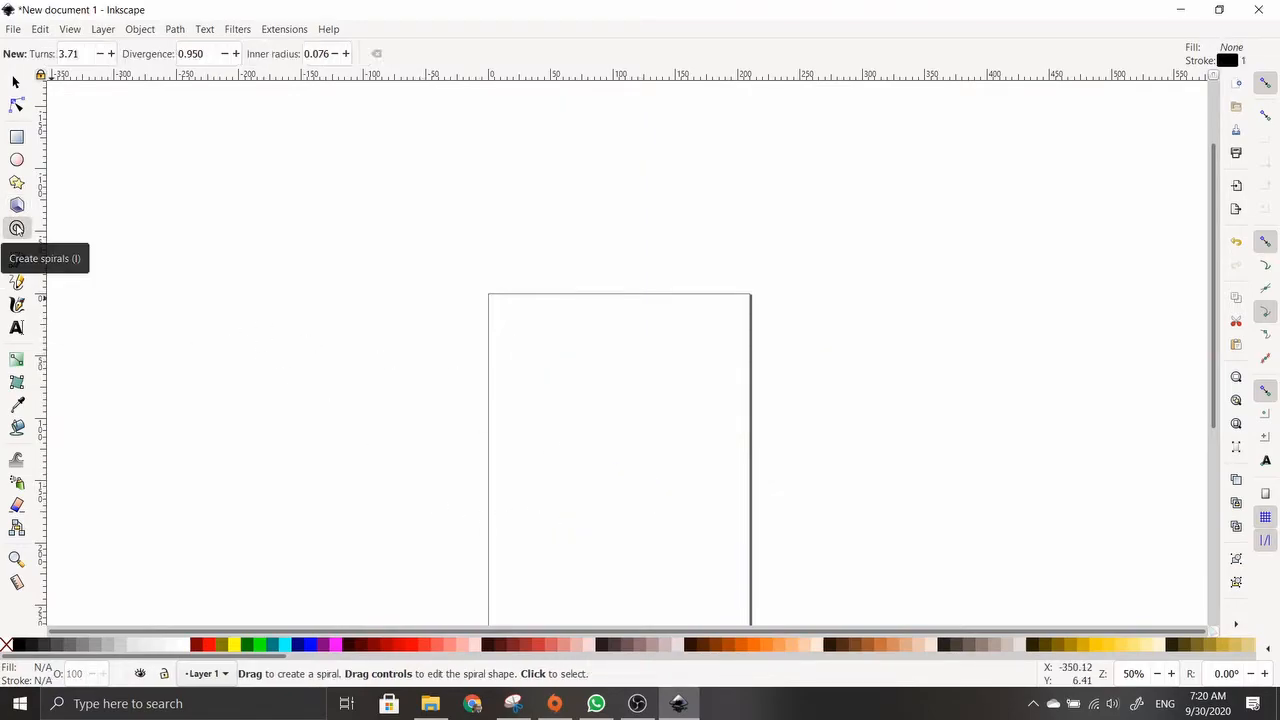
drag(545, 390, 691, 410)
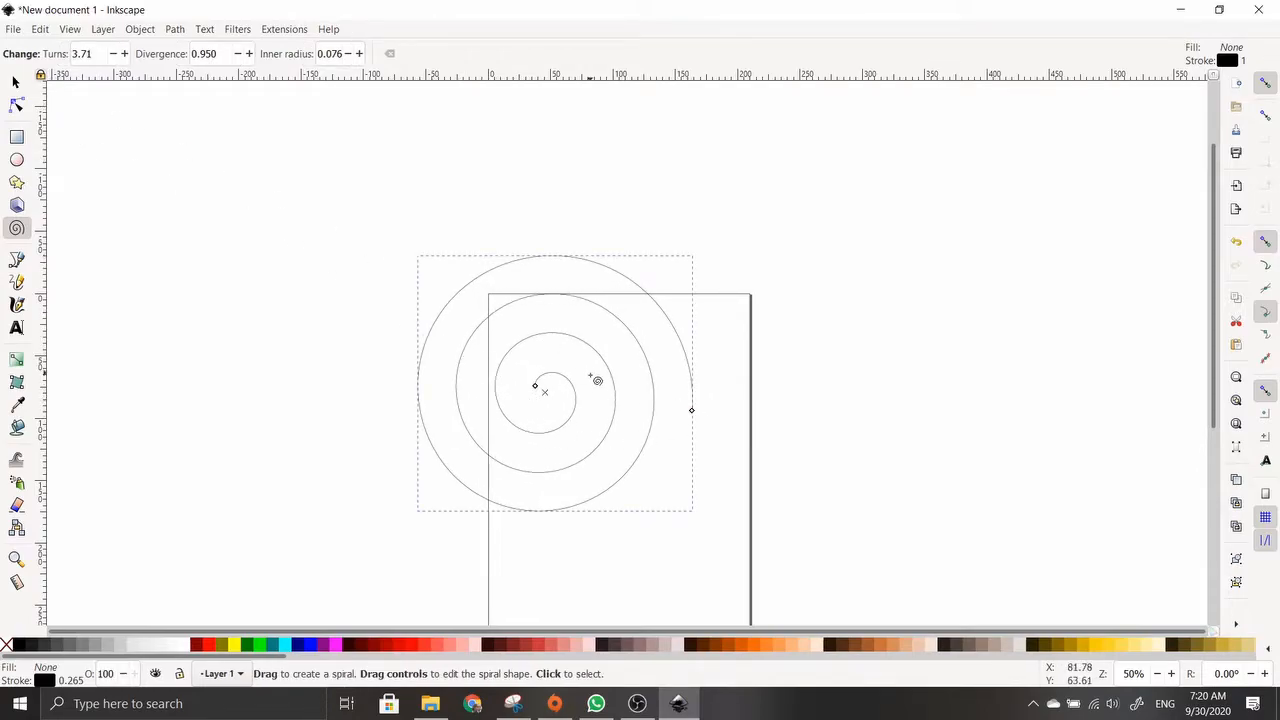
drag(613, 484, 543, 377)
drag(692, 413, 737, 423)
click(249, 54)
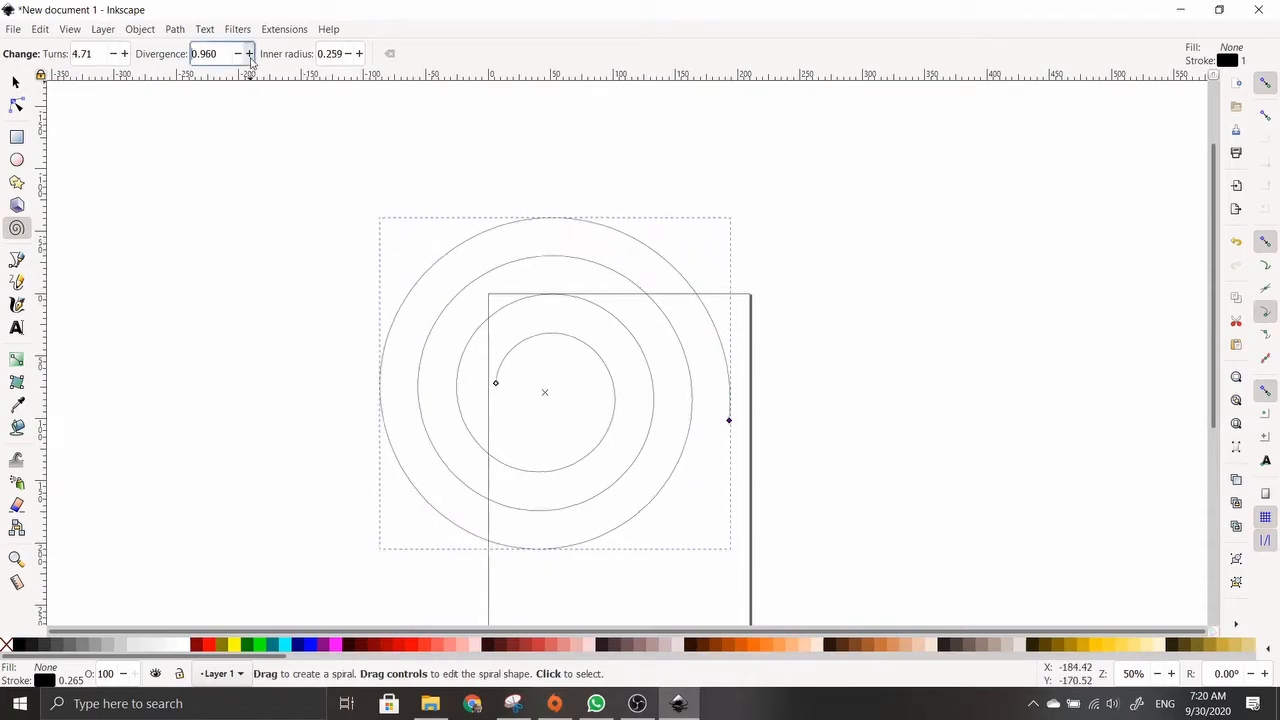
click(249, 54)
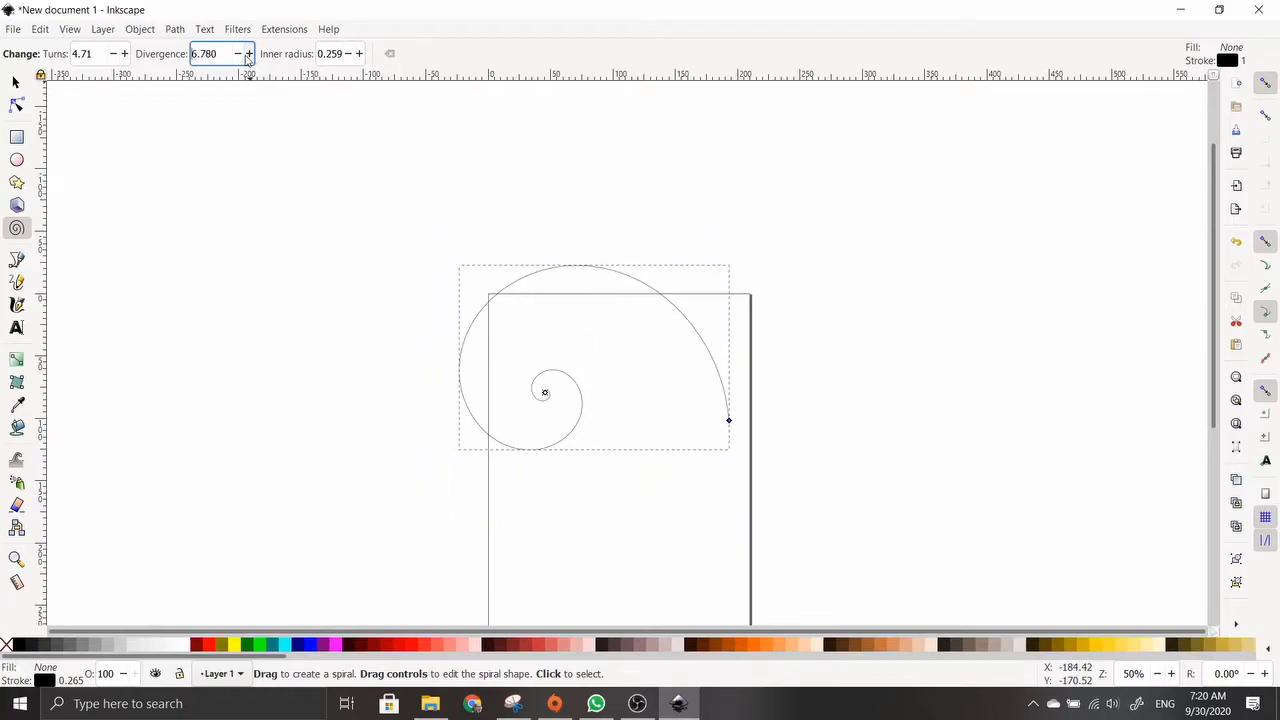
click(238, 54)
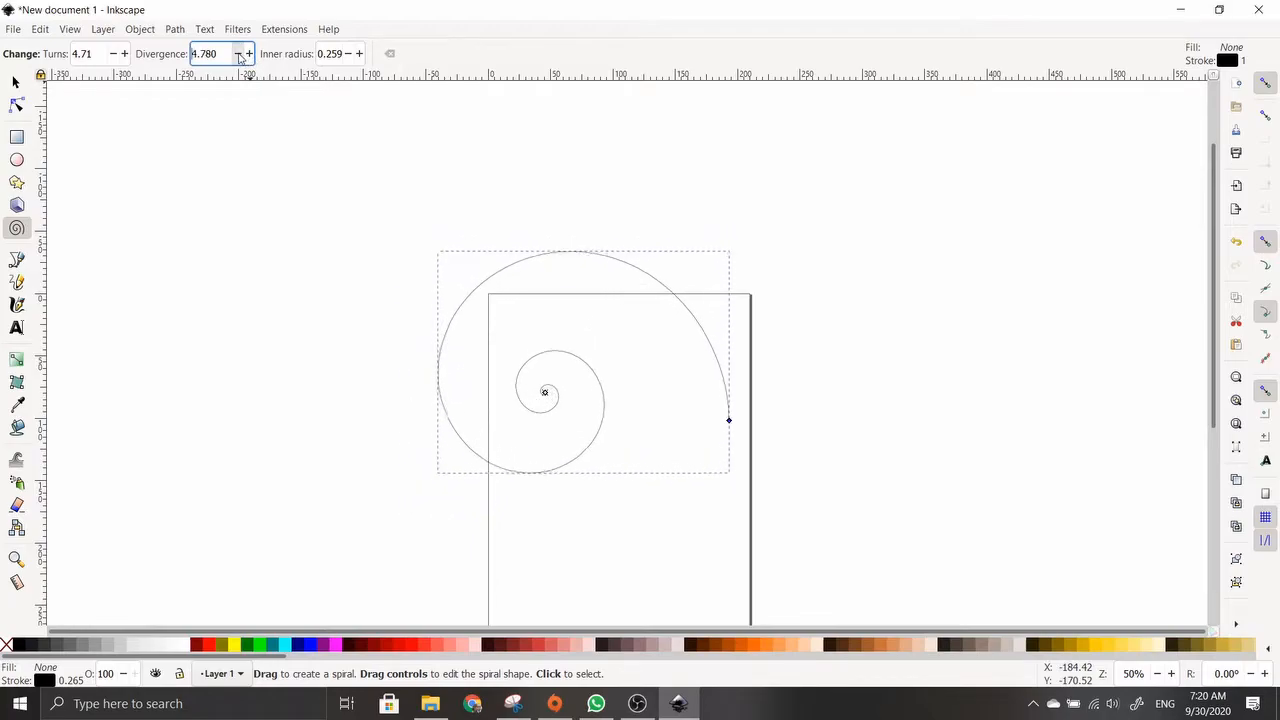
click(249, 54)
click(362, 56)
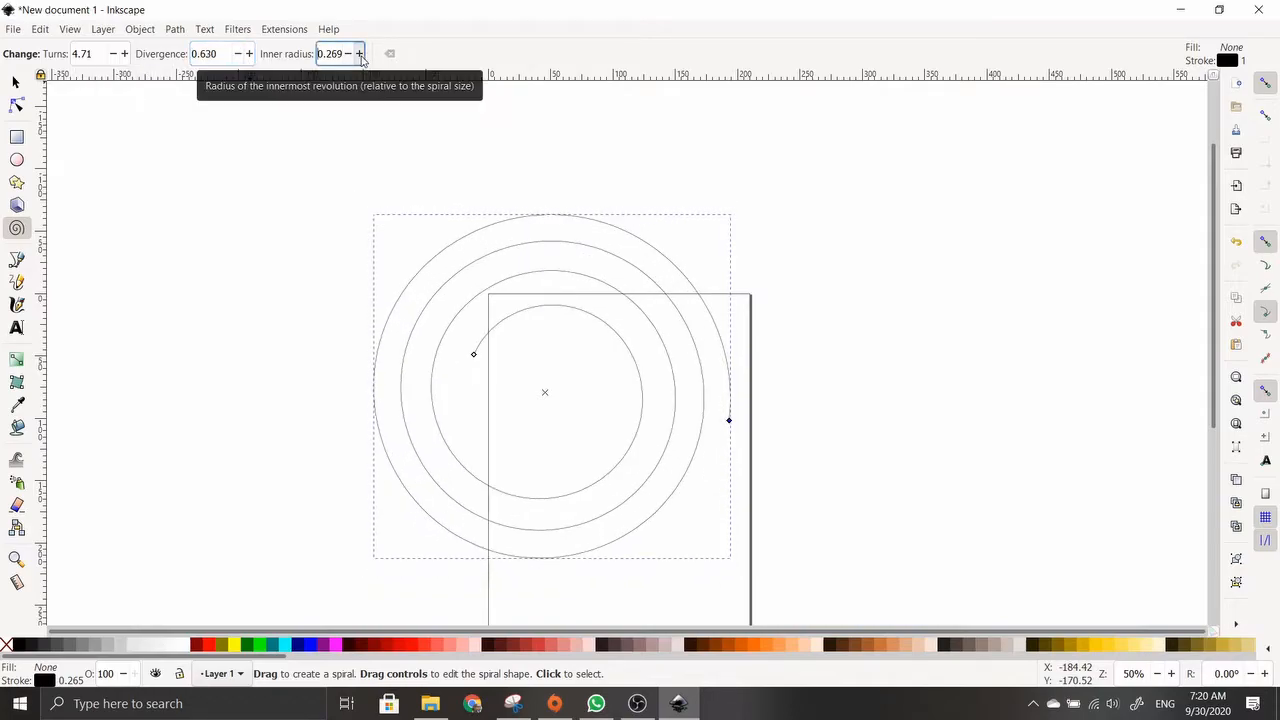
click(348, 56)
click(348, 56)
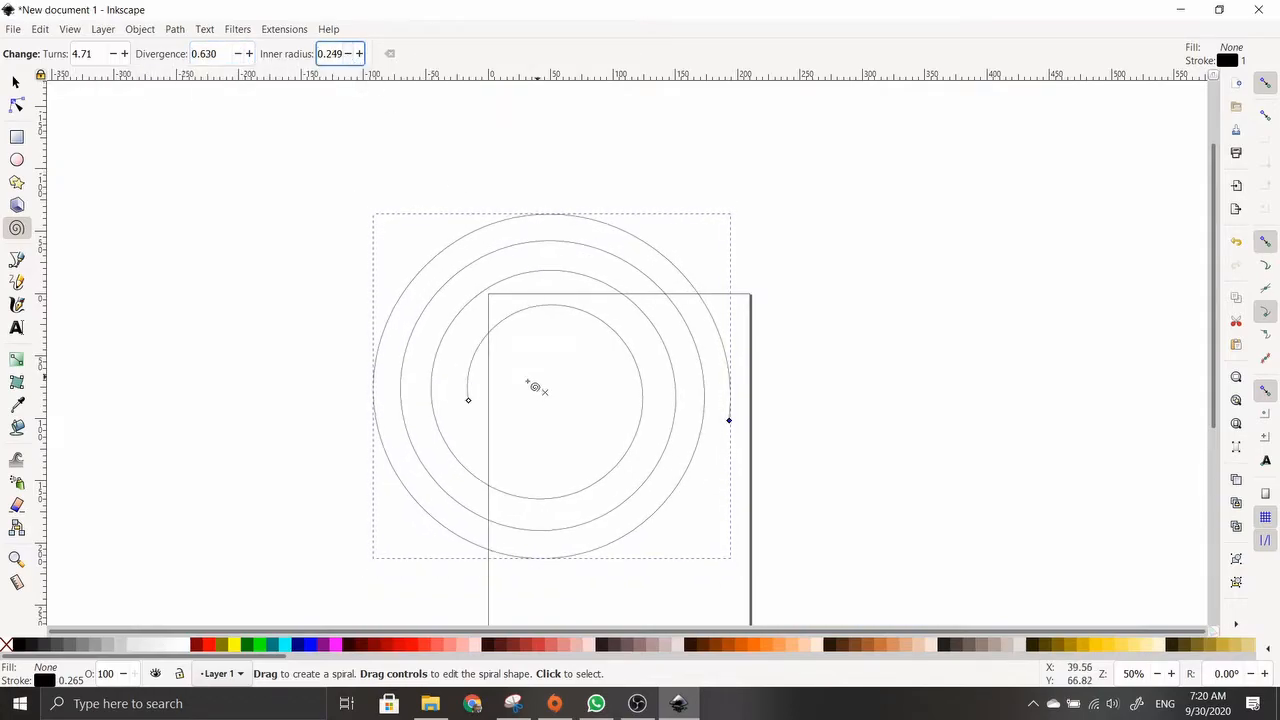
drag(467, 399, 343, 487)
key(Delete)
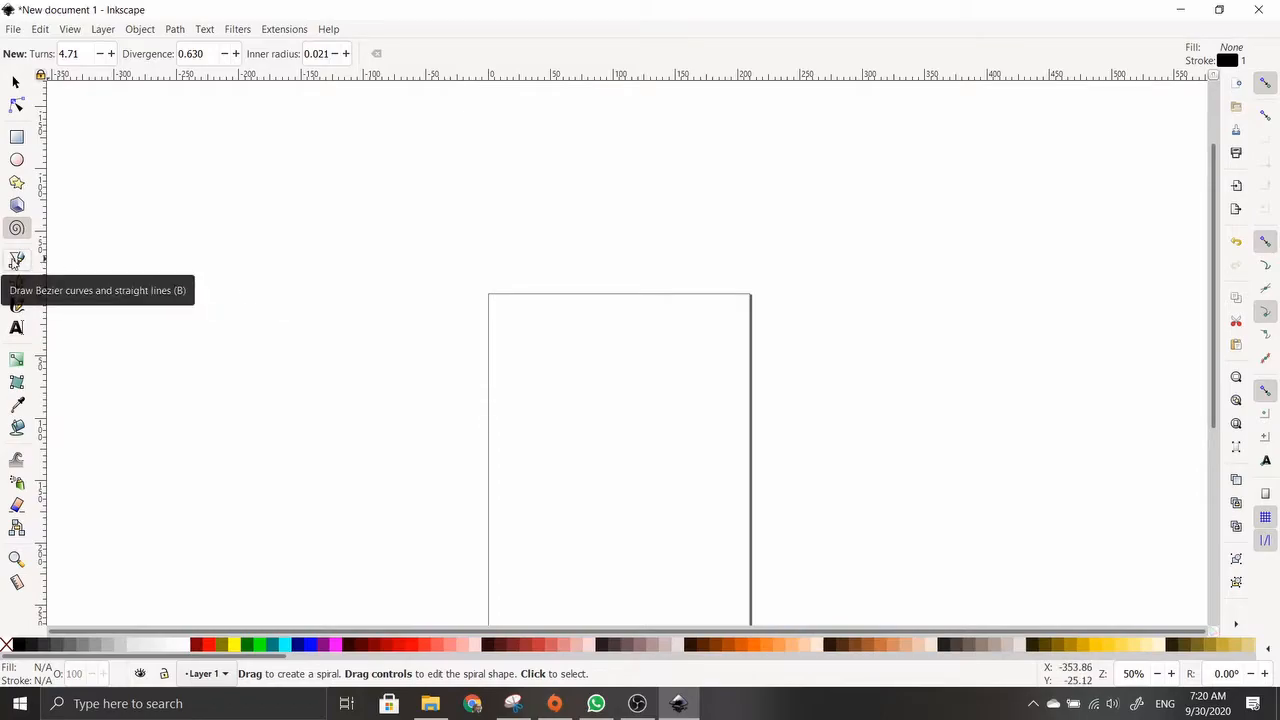
Begin a straight-segment Bezier path on the page, then abandon it
click(15, 260)
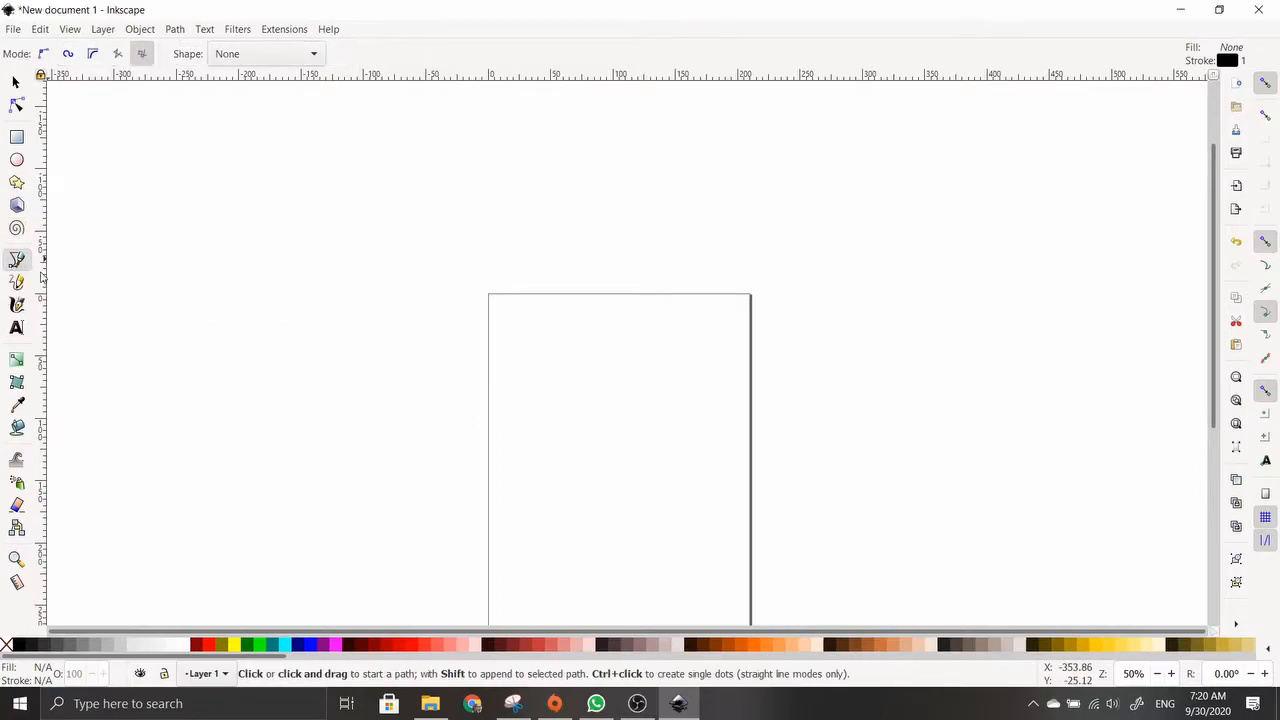
click(516, 446)
click(526, 404)
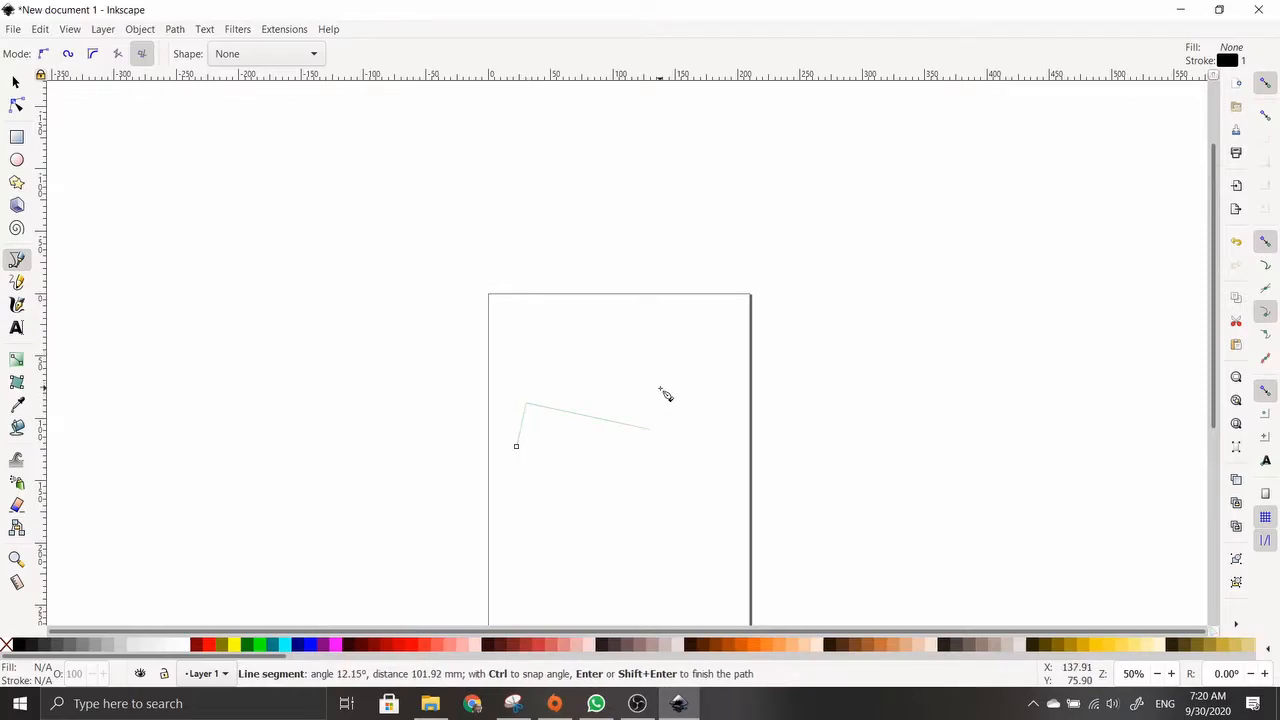
click(651, 428)
key(s)
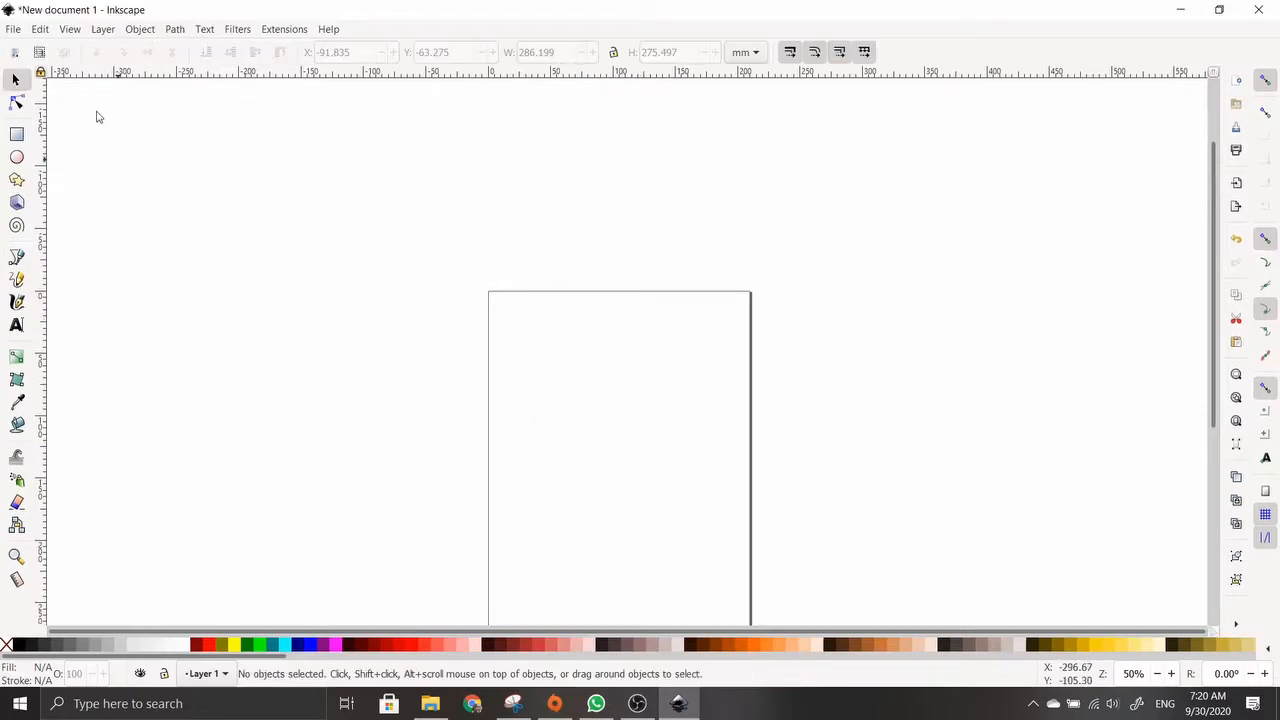
In Regular Bezier mode, draw a path mixing curves and straight segments, closing it on its start node
click(20, 256)
click(43, 55)
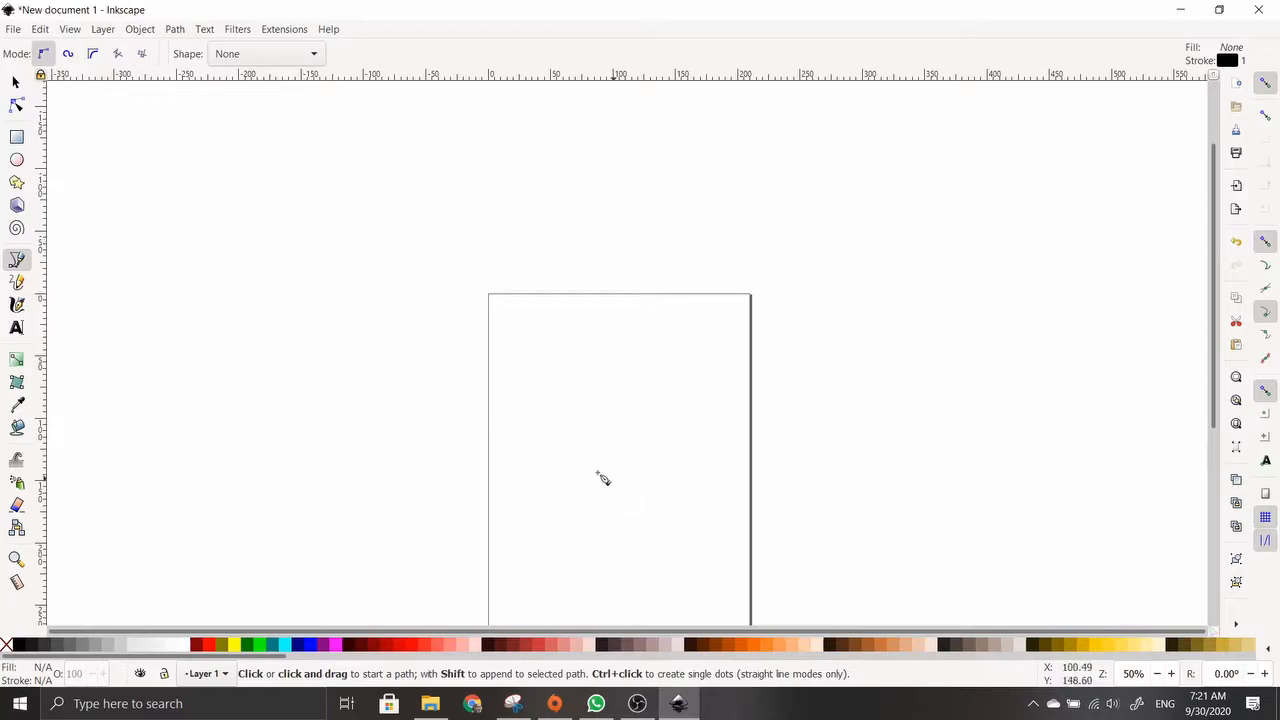
drag(537, 459, 541, 344)
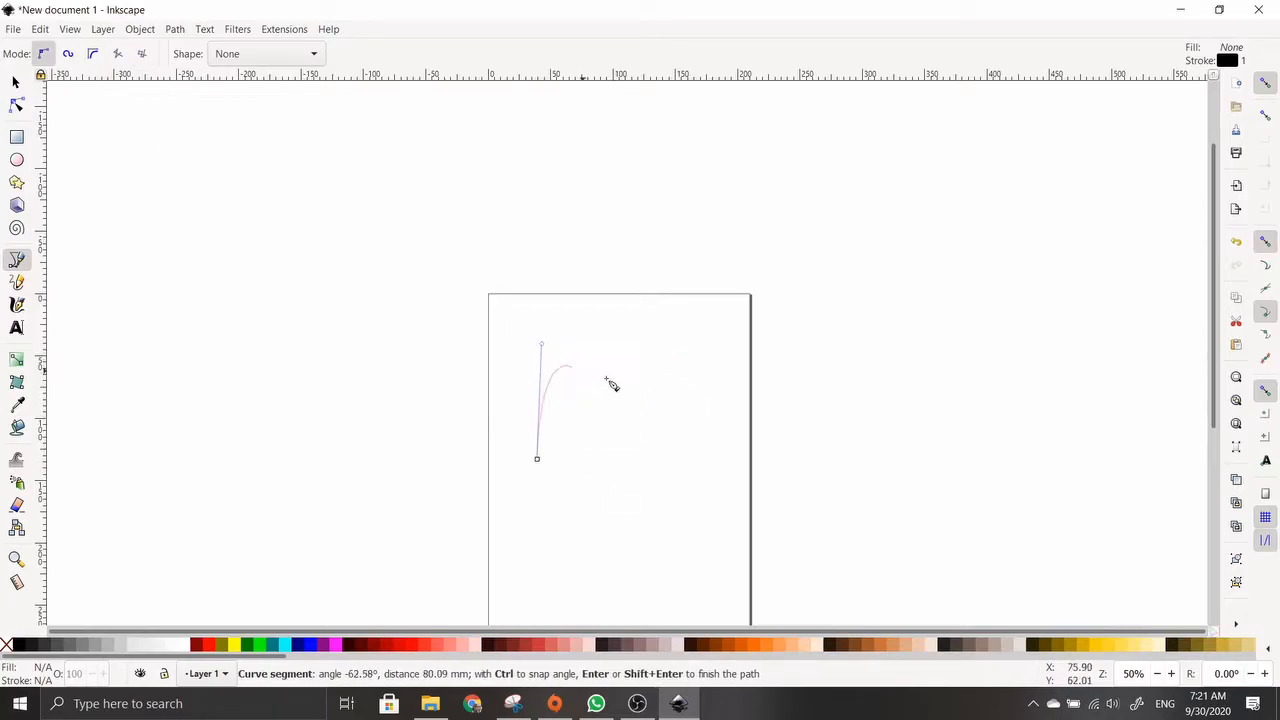
click(686, 357)
click(696, 492)
drag(492, 560, 443, 505)
click(462, 370)
click(547, 337)
click(538, 460)
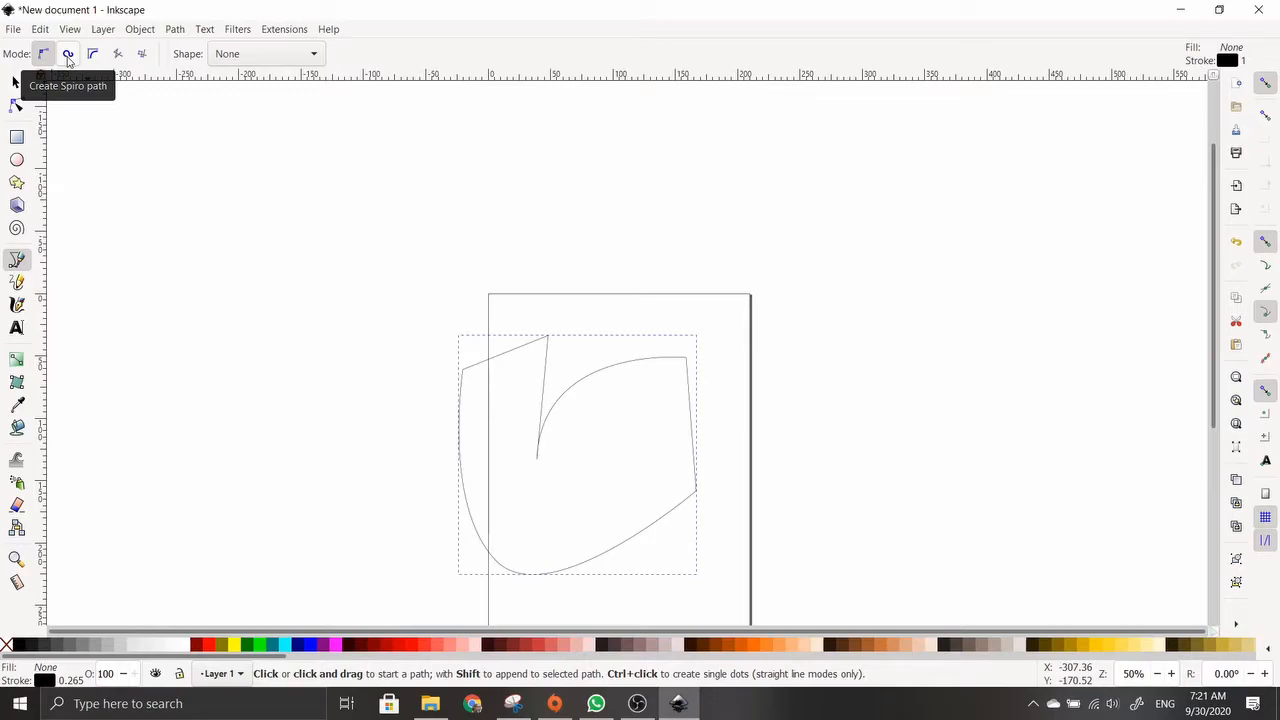
Draw a closed, looping Spiro path to the left of the page
click(68, 55)
click(254, 291)
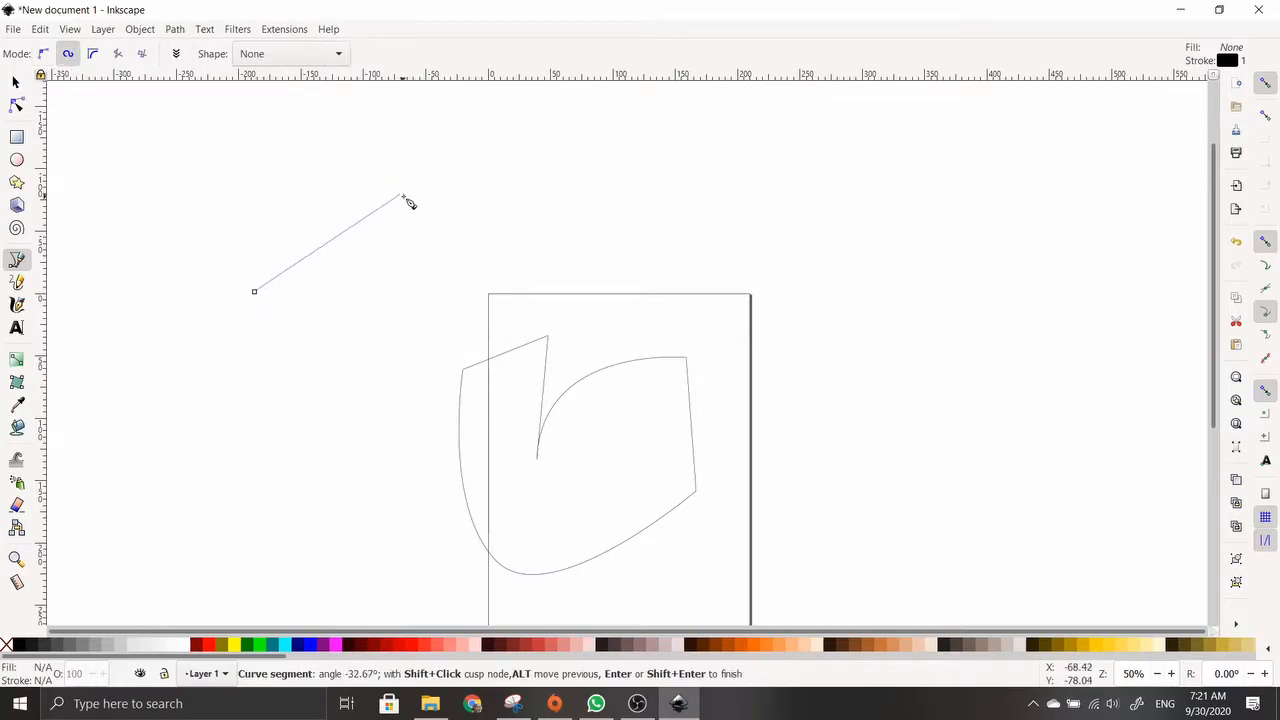
click(438, 241)
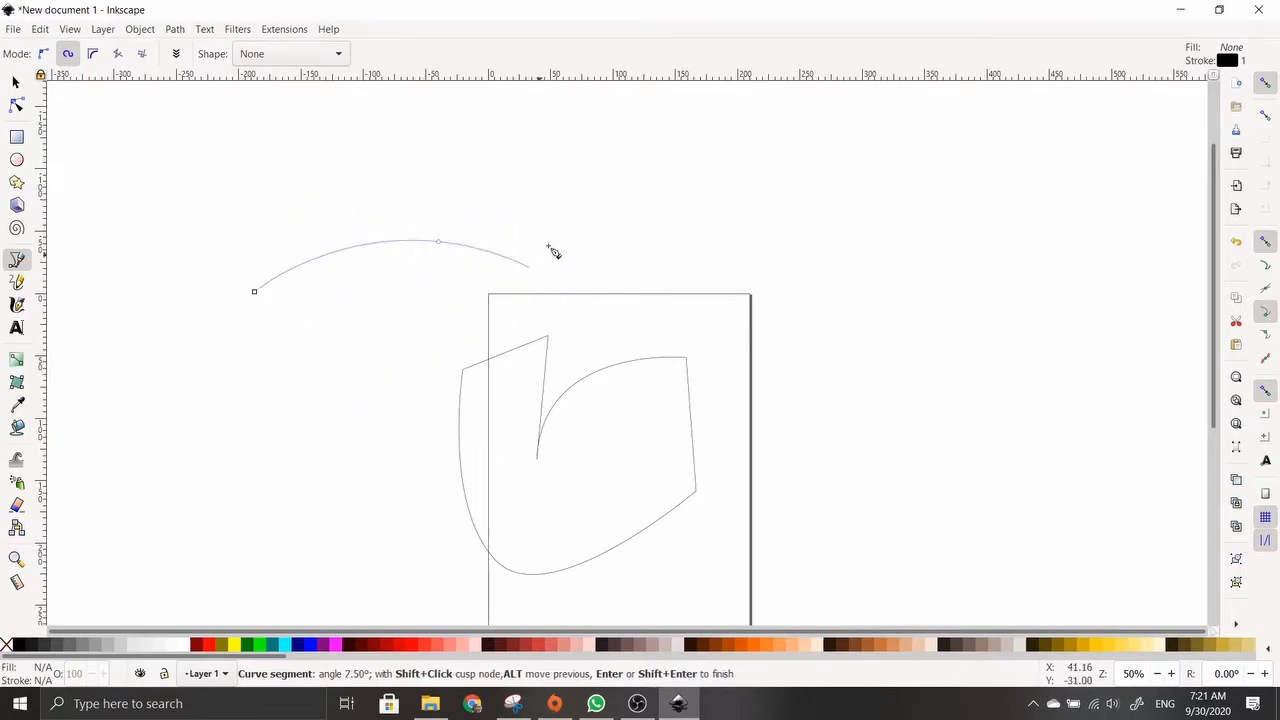
click(282, 227)
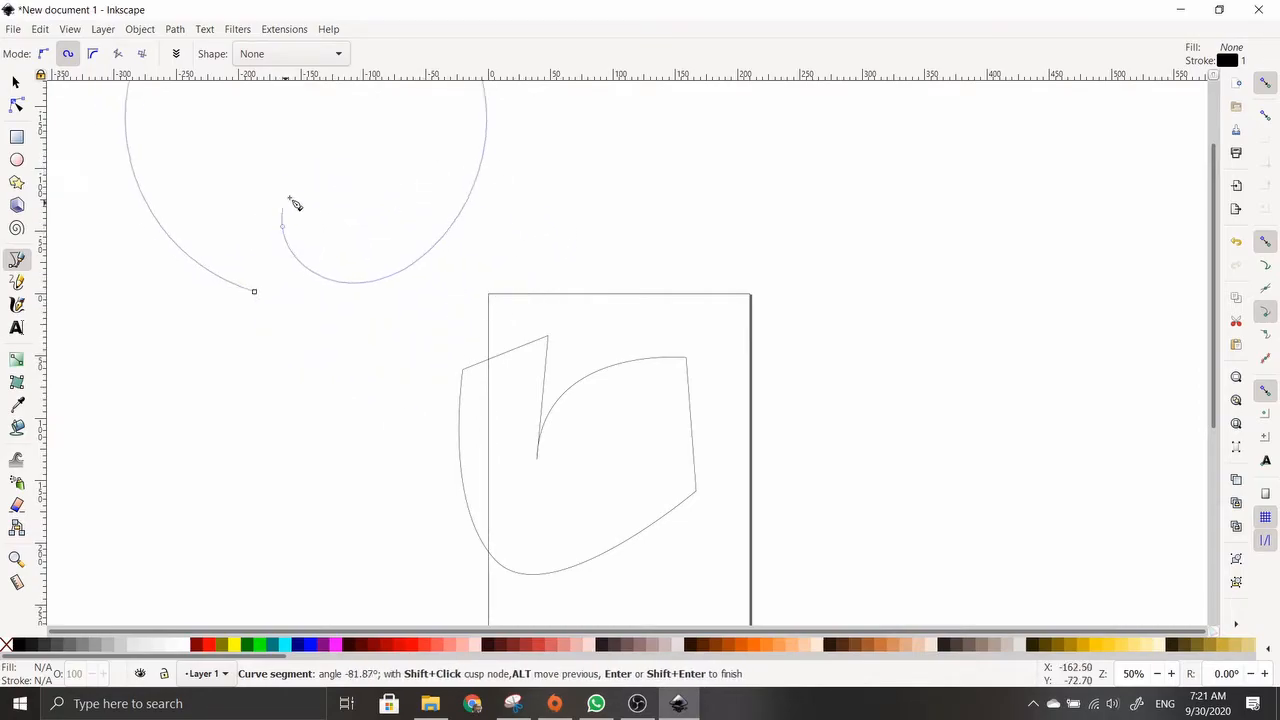
click(486, 170)
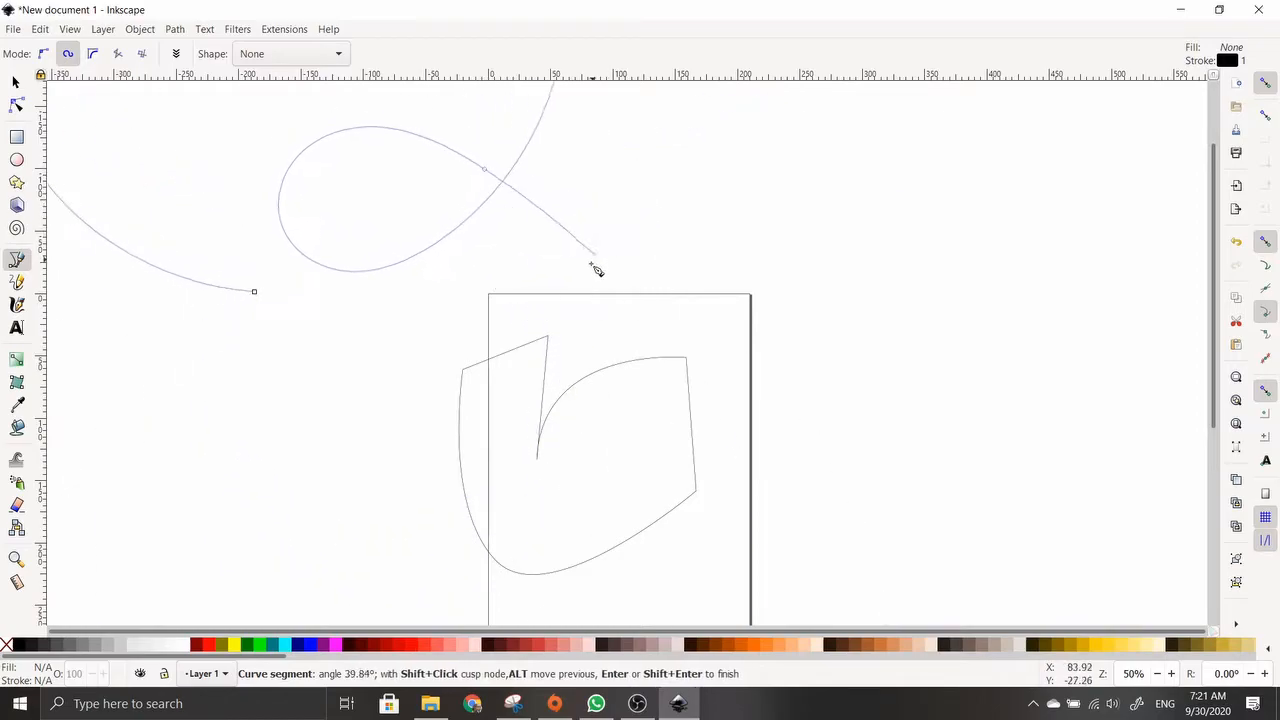
click(516, 313)
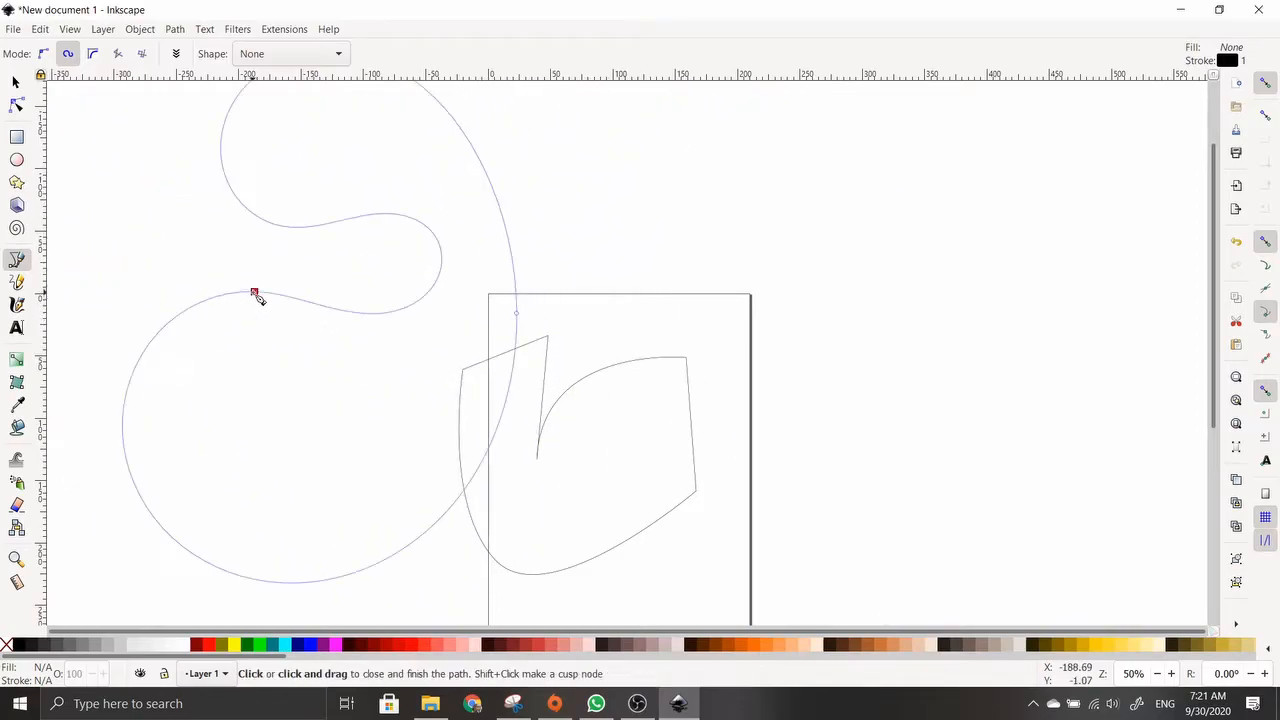
click(255, 294)
Draw a closed S-shaped Spiro path on the right side
click(853, 268)
click(941, 199)
click(1026, 357)
click(918, 429)
click(1072, 515)
click(1128, 377)
click(1023, 460)
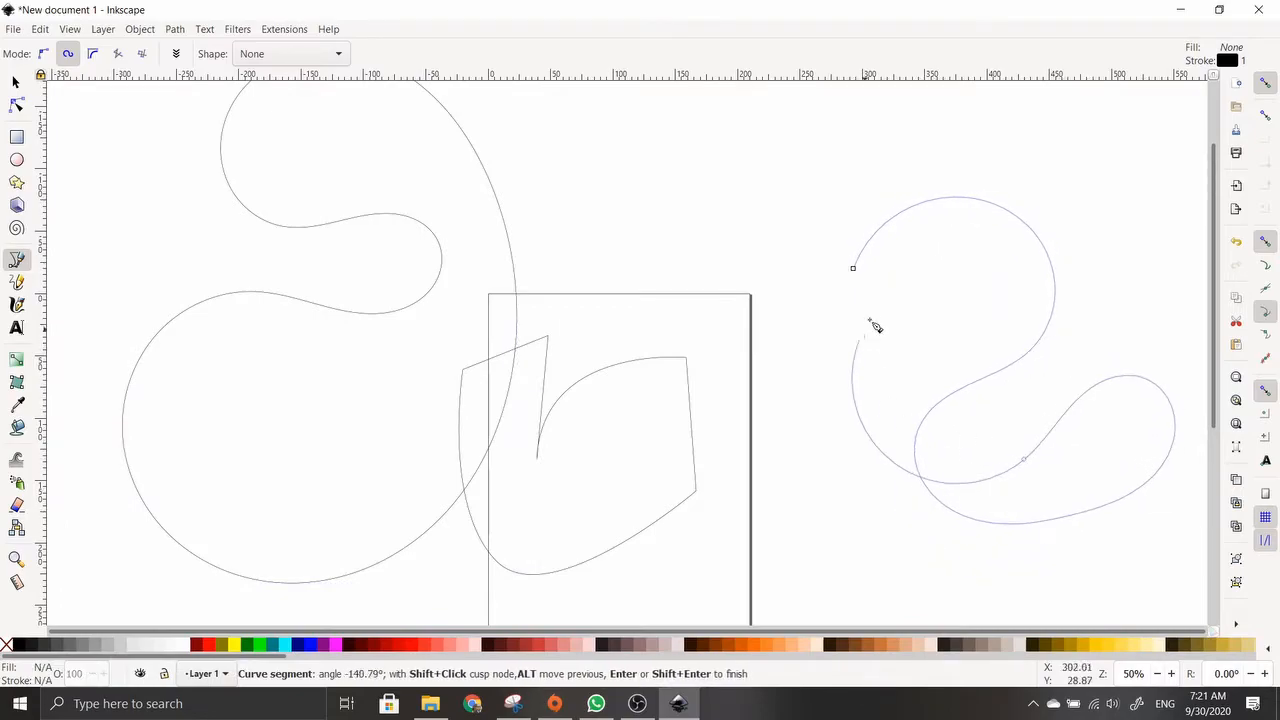
click(853, 268)
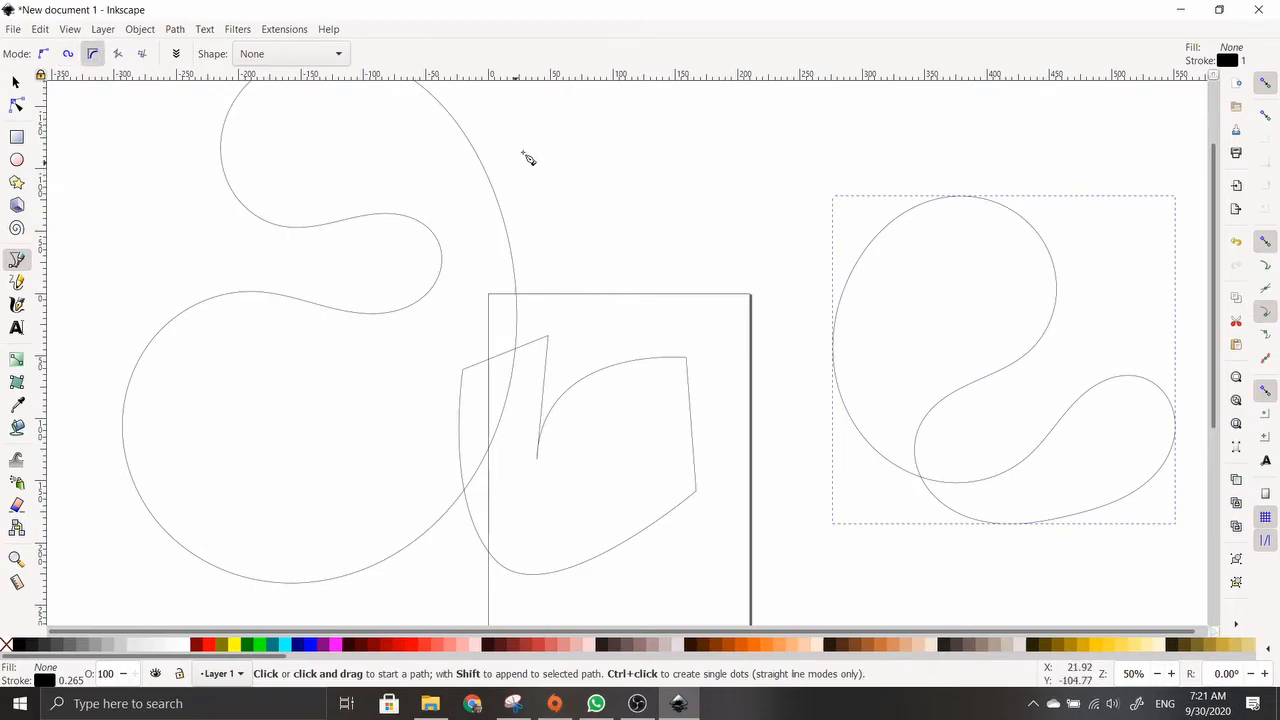
Draw a closed leaf-shaped curve near the top of the page
click(539, 121)
click(747, 117)
click(822, 365)
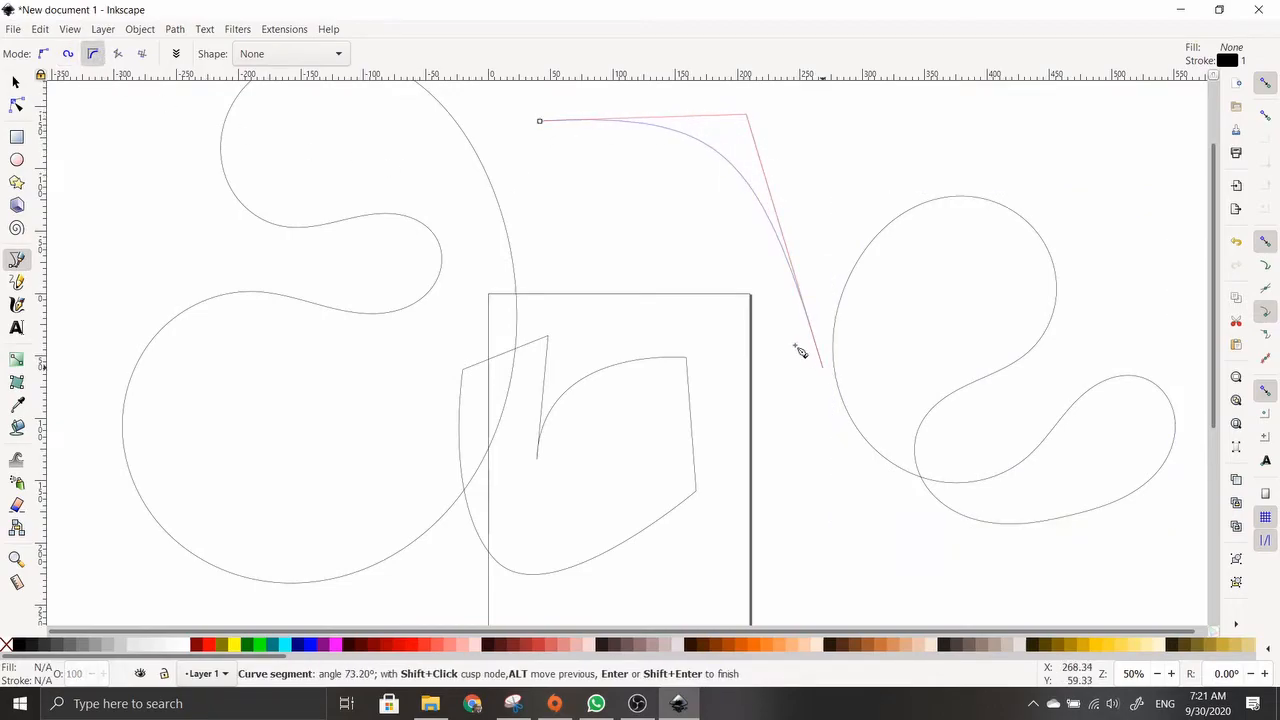
click(540, 122)
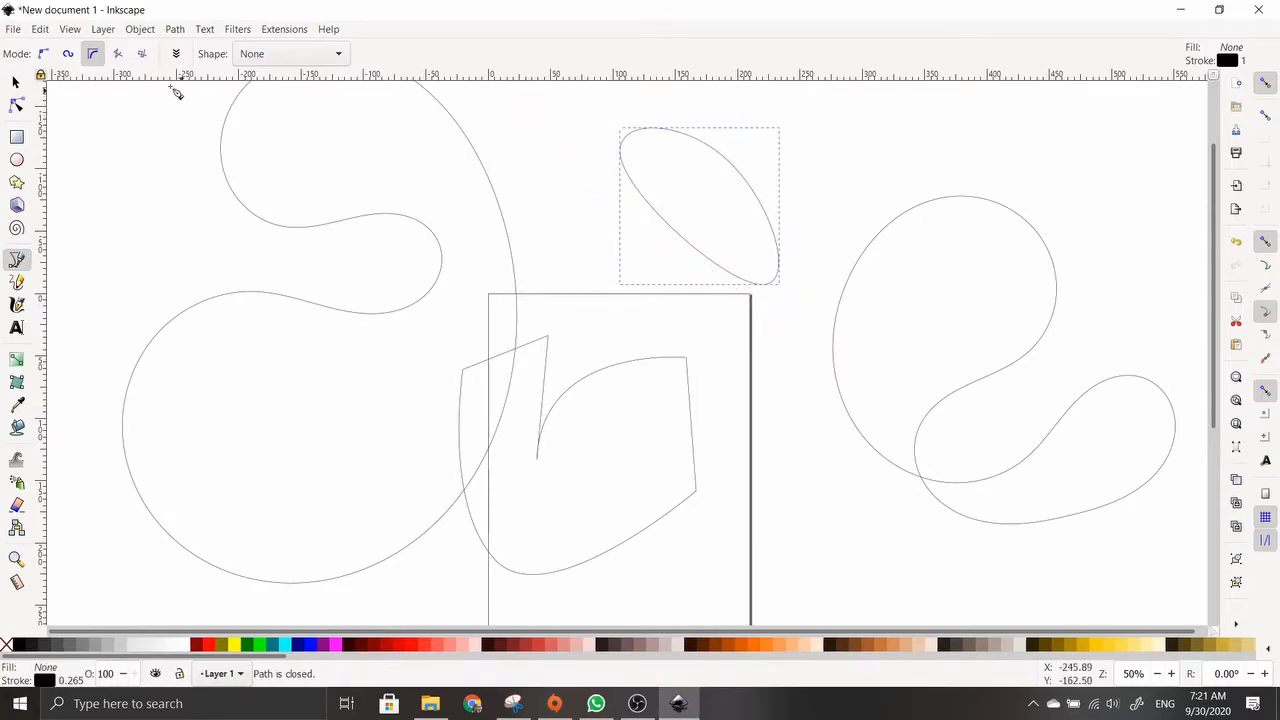
Draw a closed five-cornered straight-edged polygon at the upper left
click(118, 55)
click(145, 163)
click(436, 216)
click(243, 411)
click(423, 382)
click(230, 265)
click(145, 163)
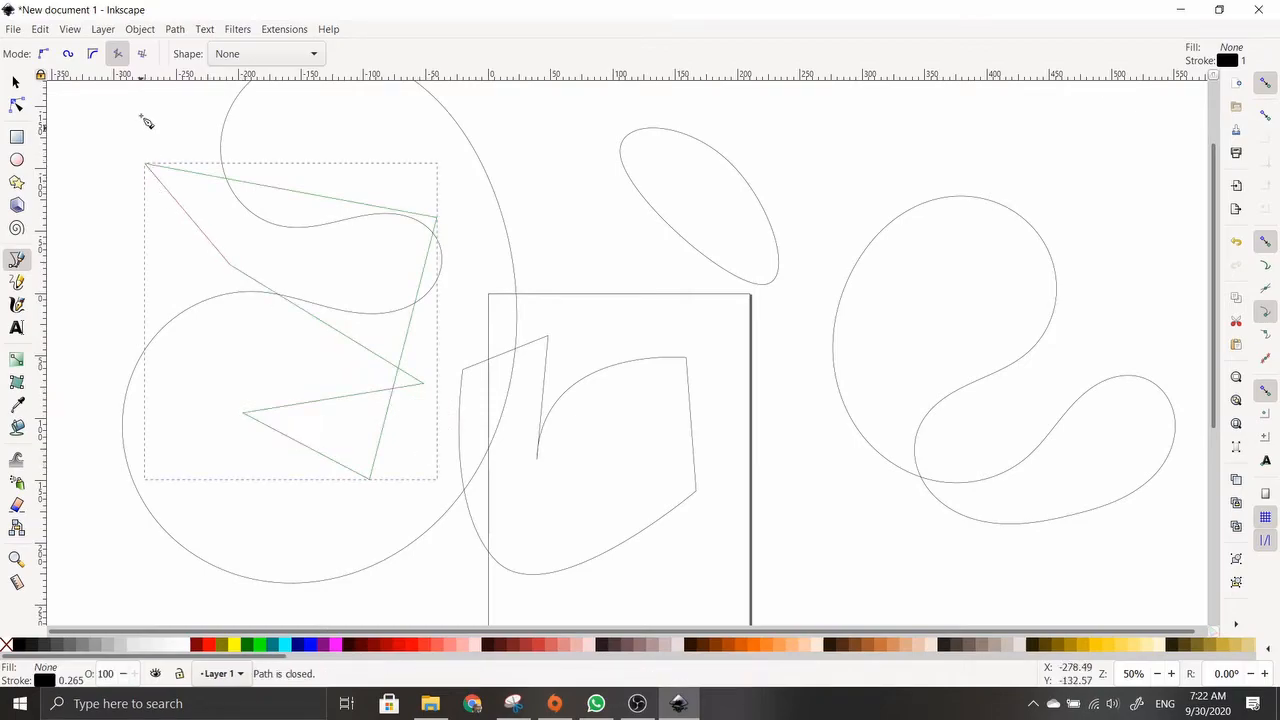
Draw an open paraxial path made of right-angled segments
click(141, 55)
click(468, 154)
click(602, 198)
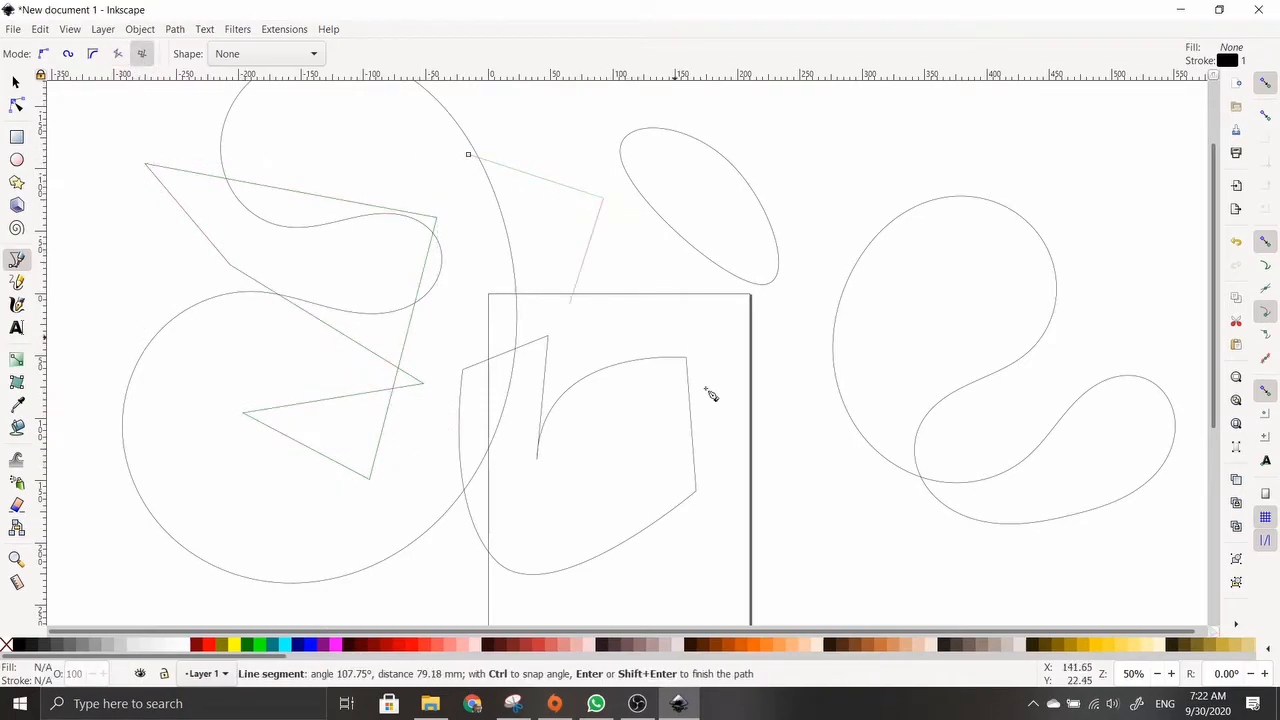
click(745, 453)
click(843, 446)
click(794, 340)
click(651, 377)
click(563, 453)
click(296, 193)
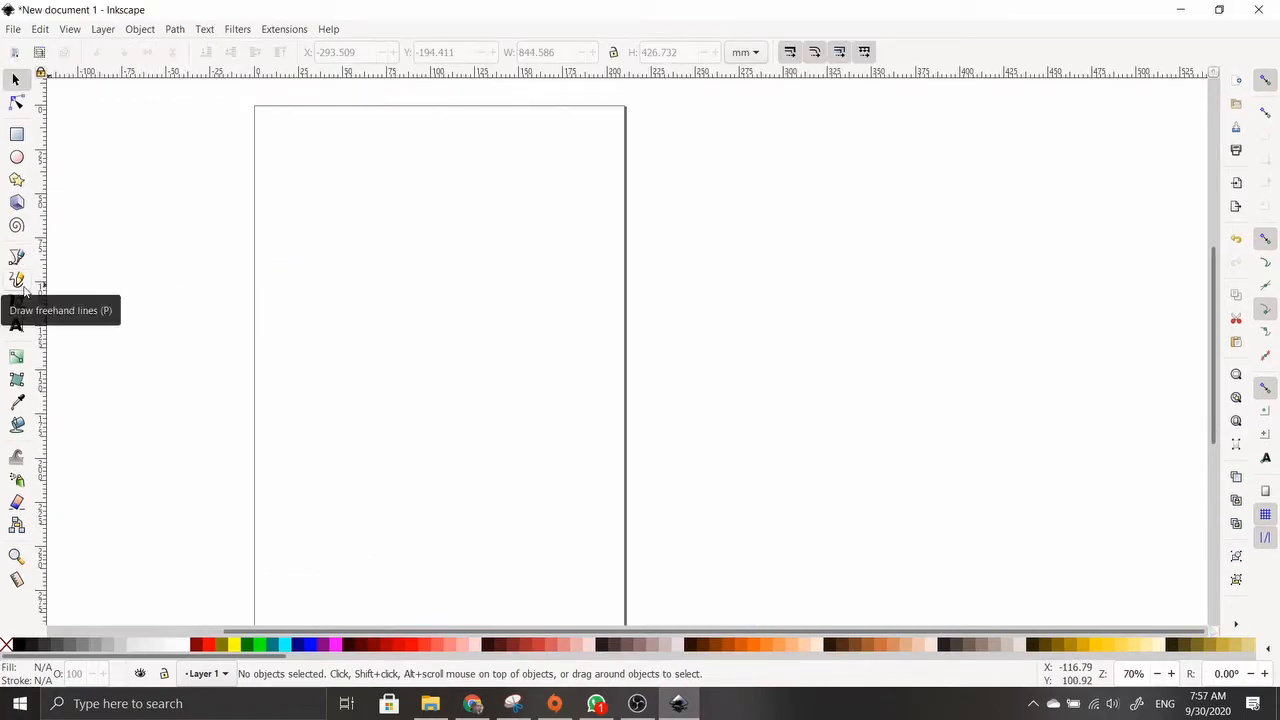
Draw freehand pencil curves across the page and just to its right
click(17, 280)
mouse_move(356, 256)
mouse_down()
mouse_move(466, 345)
mouse_move(550, 354)
mouse_up()
drag(554, 452, 395, 520)
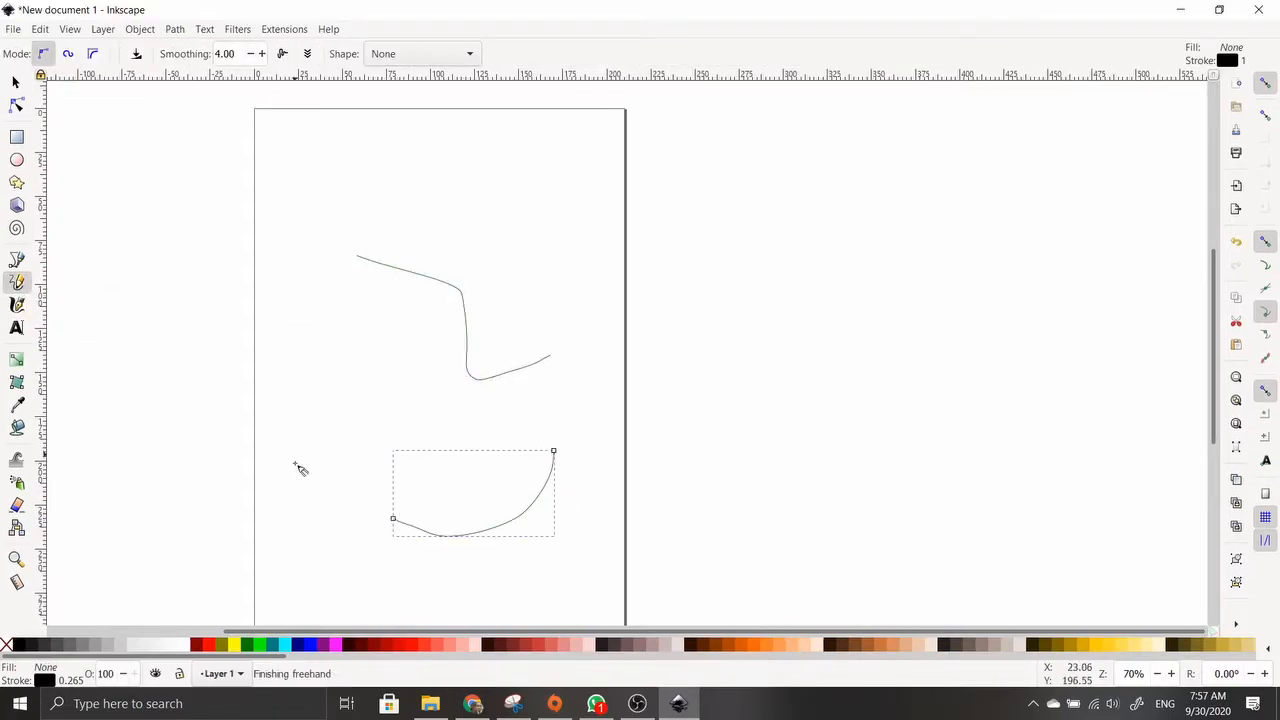
drag(299, 488, 343, 423)
mouse_move(402, 411)
mouse_down()
mouse_move(485, 458)
mouse_move(417, 441)
mouse_move(380, 484)
mouse_up()
mouse_move(580, 327)
mouse_down()
mouse_move(495, 230)
mouse_move(527, 185)
mouse_up()
mouse_move(642, 208)
mouse_down()
mouse_move(793, 224)
mouse_move(764, 334)
mouse_up()
mouse_move(762, 395)
mouse_down()
mouse_move(900, 338)
mouse_move(843, 517)
mouse_up()
drag(652, 395, 729, 527)
Add more freehand arcs and winding lines along the top, far right and lower left
mouse_move(700, 322)
mouse_down()
mouse_move(658, 271)
mouse_move(573, 206)
mouse_move(600, 158)
mouse_up()
mouse_move(720, 149)
mouse_down()
mouse_move(845, 158)
mouse_move(885, 200)
mouse_up()
mouse_move(975, 230)
mouse_down()
mouse_move(1023, 206)
mouse_move(1052, 318)
mouse_up()
mouse_move(948, 324)
mouse_down()
mouse_move(929, 251)
mouse_move(848, 323)
mouse_move(783, 340)
mouse_up()
mouse_move(671, 338)
mouse_down()
mouse_move(743, 386)
mouse_move(729, 409)
mouse_up()
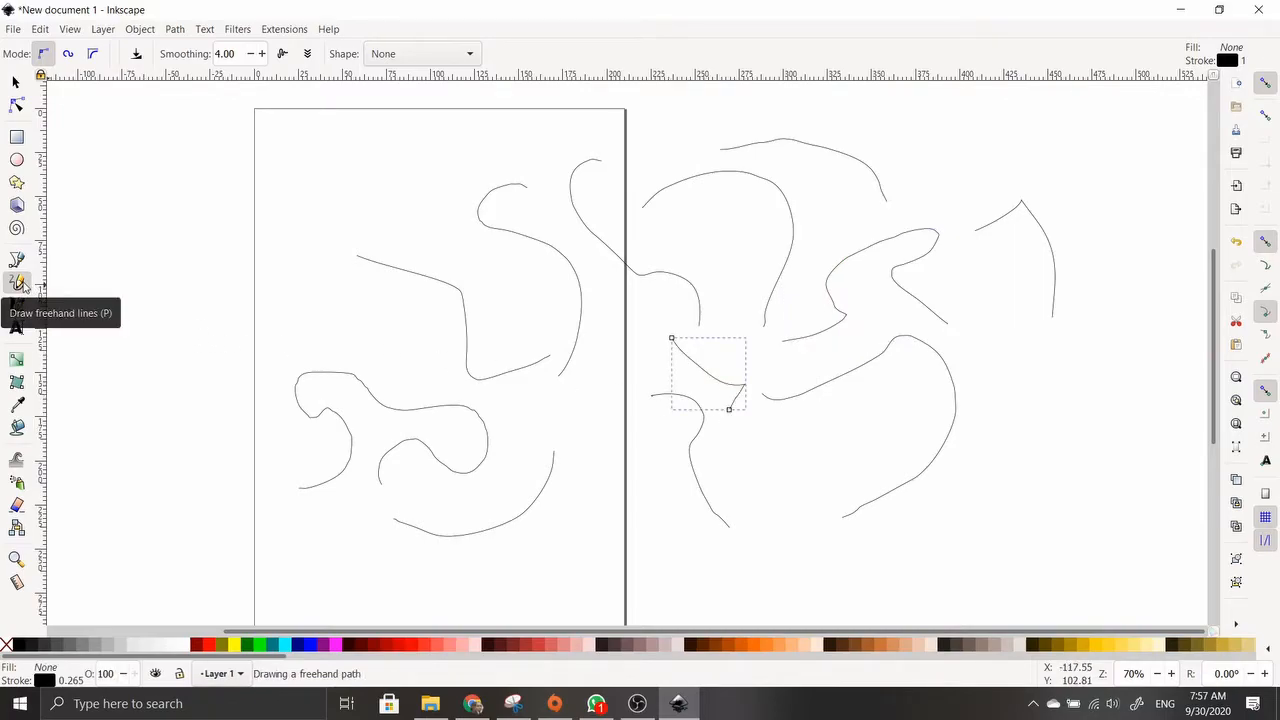
mouse_move(285, 275)
mouse_down()
mouse_move(315, 263)
mouse_move(265, 174)
mouse_move(388, 172)
mouse_move(477, 155)
mouse_move(433, 147)
mouse_move(800, 103)
mouse_up()
mouse_move(929, 141)
mouse_down()
mouse_move(1028, 180)
mouse_move(1081, 172)
mouse_up()
mouse_move(315, 353)
mouse_down()
mouse_move(276, 402)
mouse_move(300, 528)
mouse_move(532, 567)
mouse_move(580, 547)
mouse_up()
scroll(349, 397, down, 4)
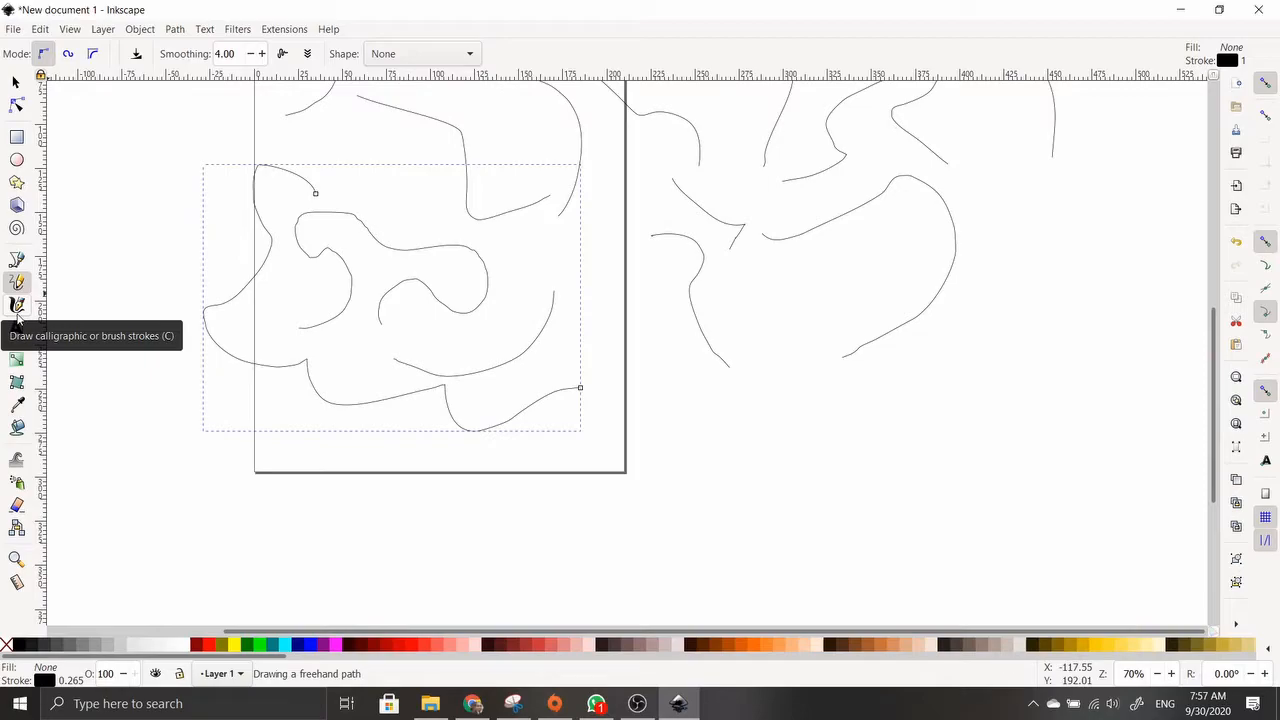
Draw a wide calligraphic stroke on the left using the Dip pen preset
click(17, 313)
drag(130, 188, 152, 437)
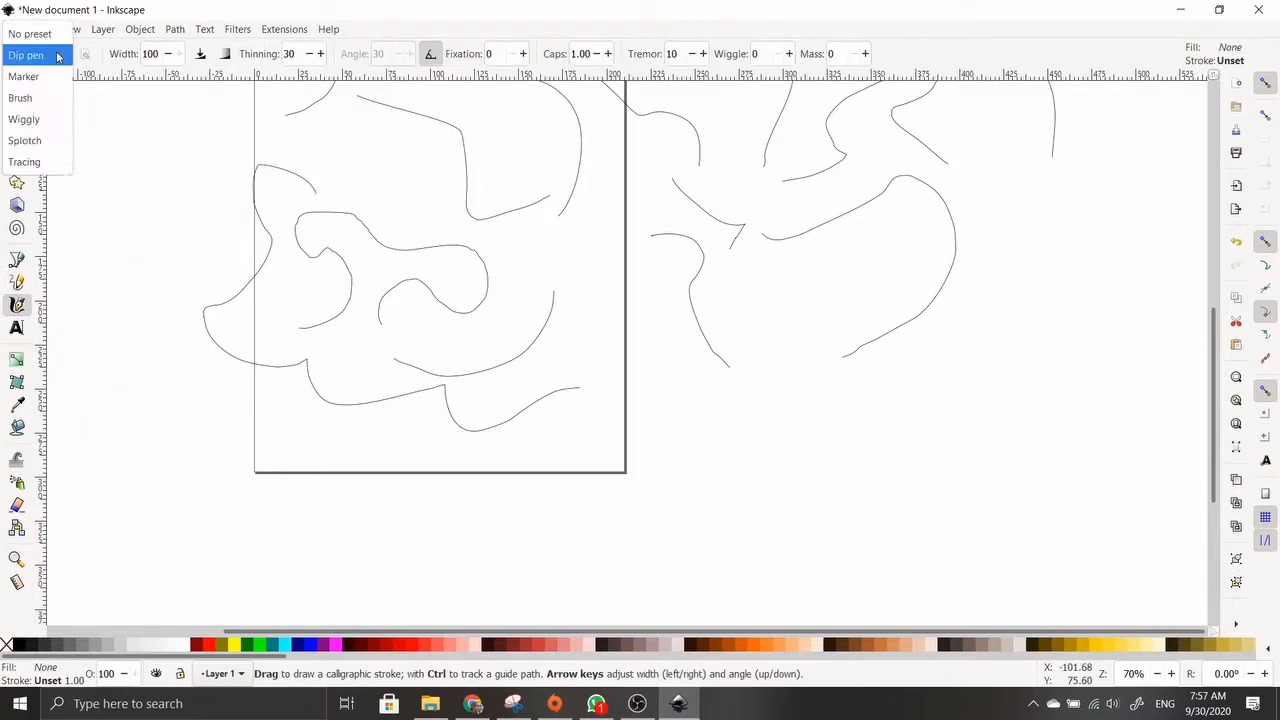
click(58, 56)
click(38, 58)
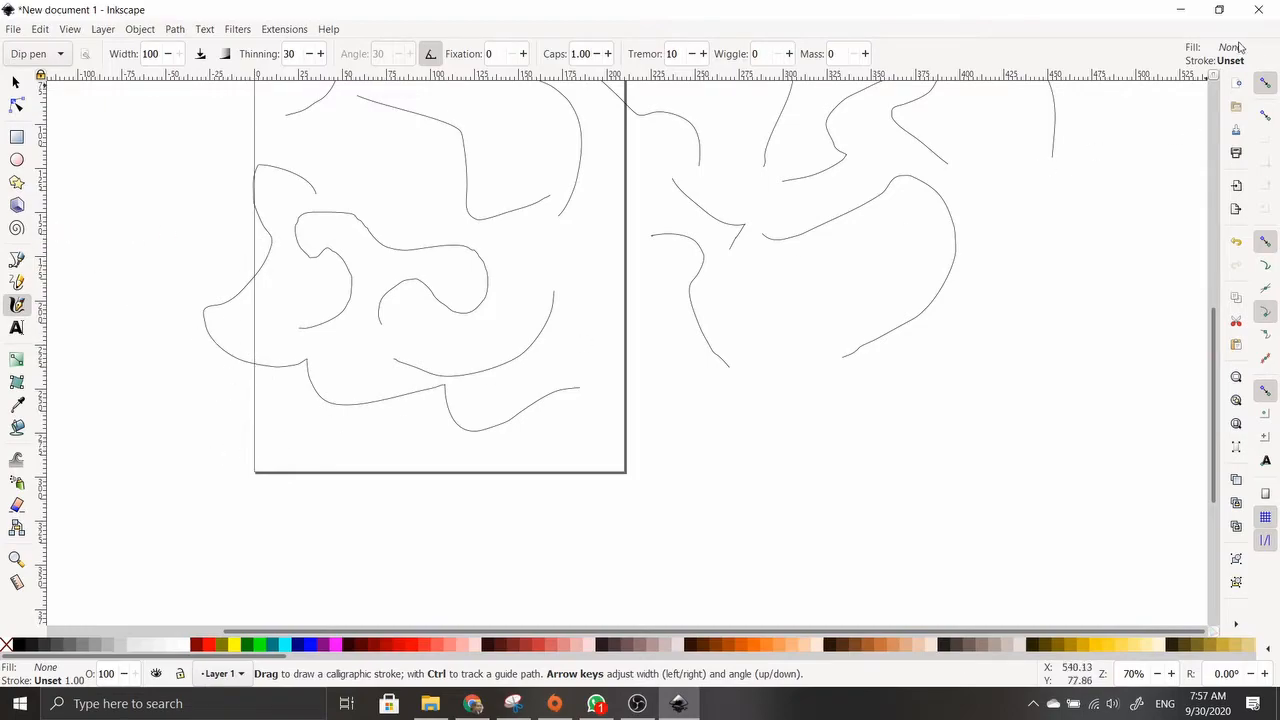
Check the calligraphy preferences, fill the stroke red and draw another red stroke
double_click(16, 305)
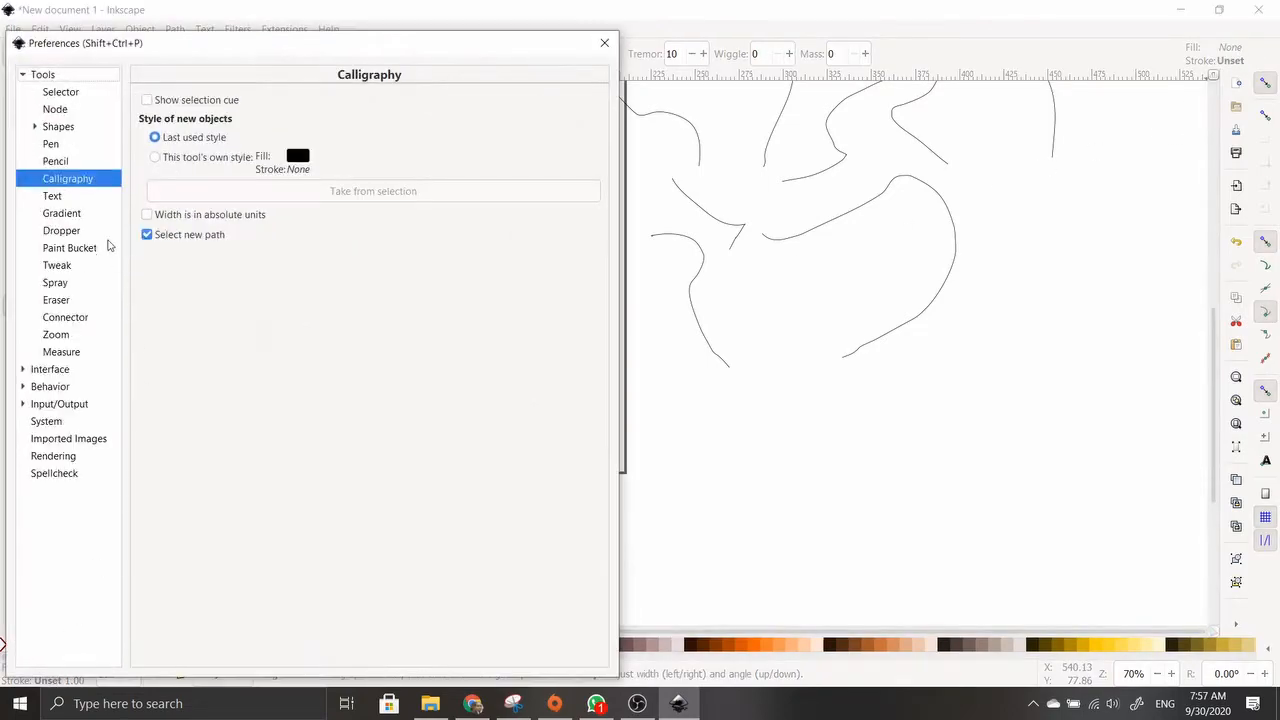
click(603, 42)
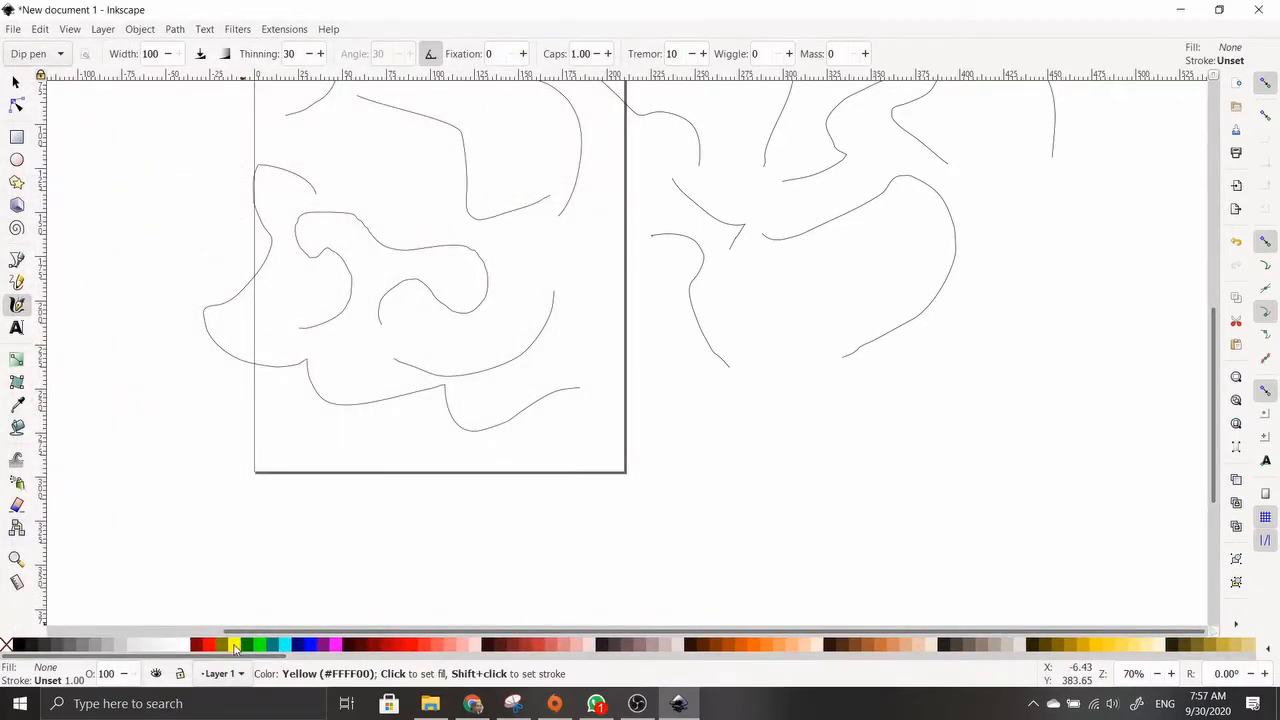
click(200, 646)
mouse_move(290, 438)
mouse_down()
mouse_move(283, 575)
mouse_move(250, 612)
mouse_up()
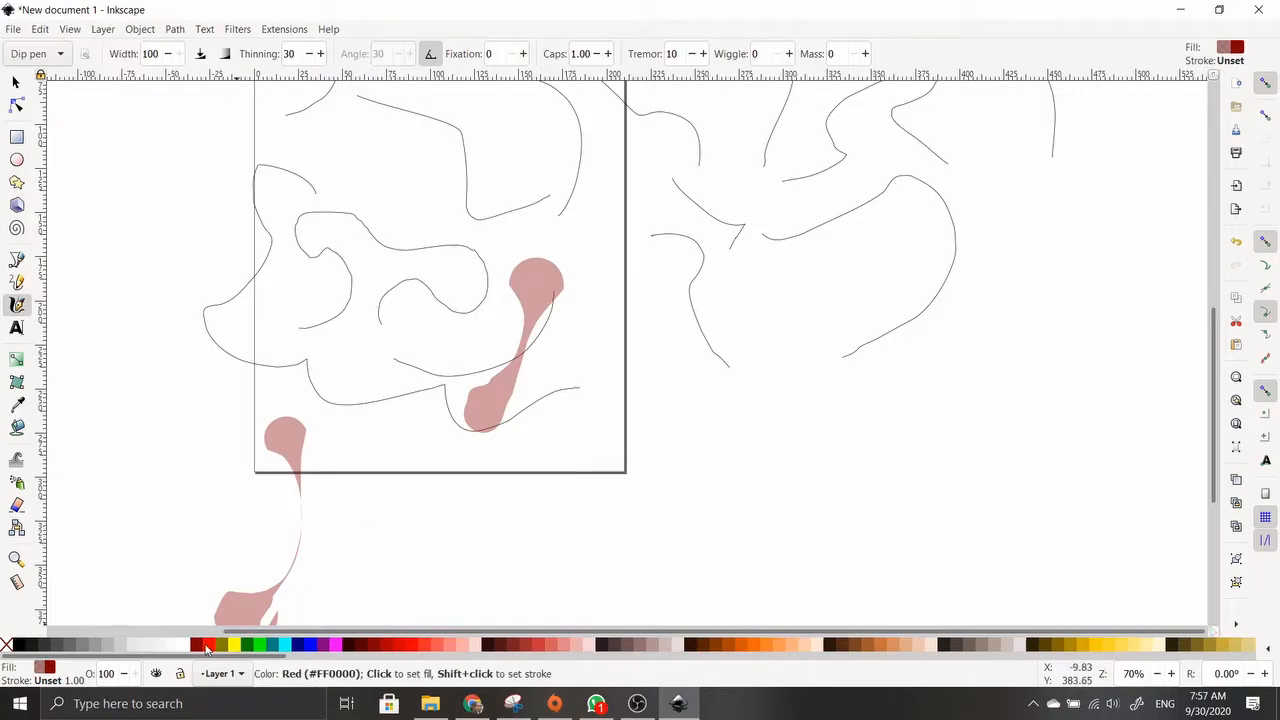
click(62, 54)
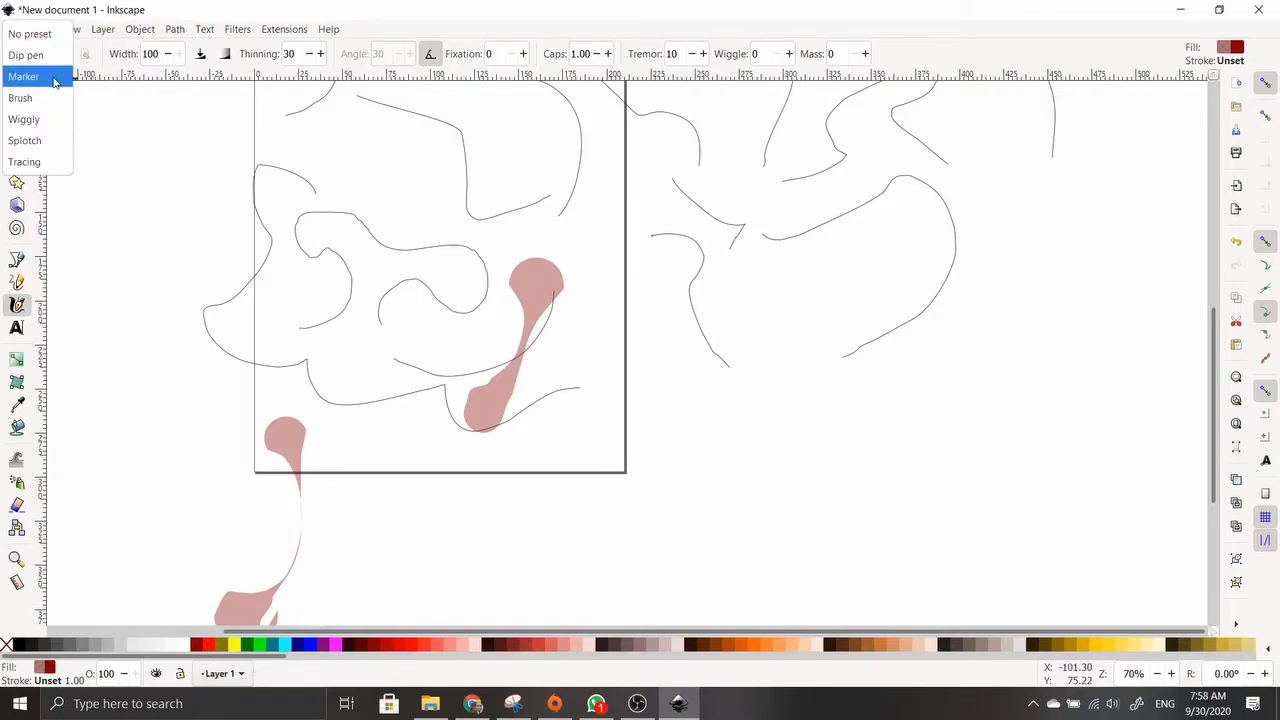
Draw Marker strokes, including a large S-shaped one, then a thin Tracing stroke
click(55, 80)
drag(150, 105, 135, 355)
scroll(343, 376, up, 3)
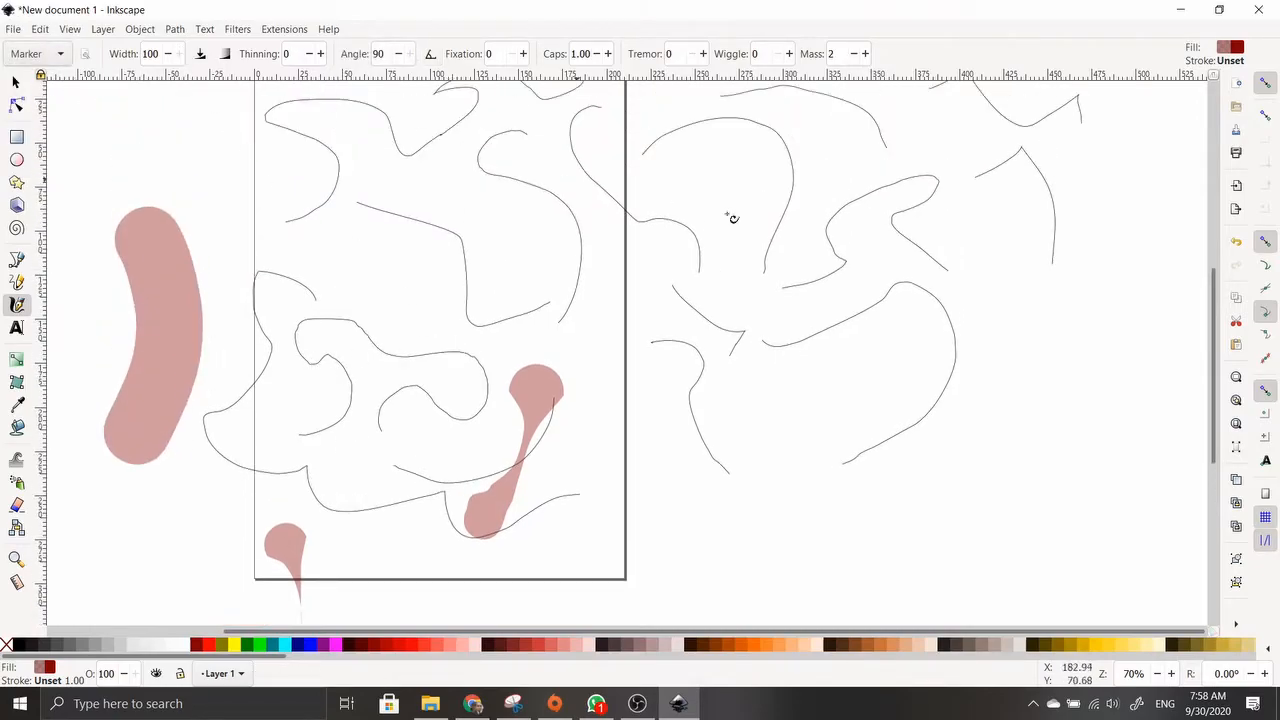
mouse_move(1011, 260)
mouse_down()
mouse_move(1100, 563)
mouse_move(880, 612)
mouse_up()
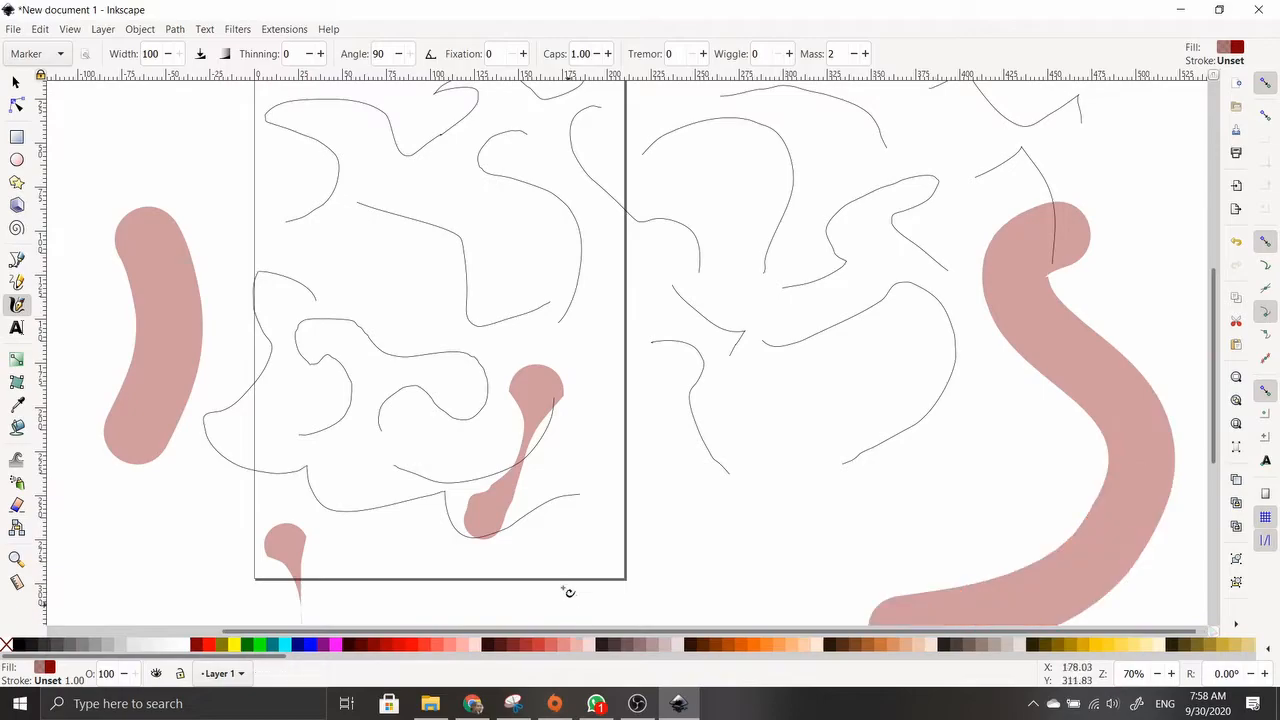
scroll(777, 423, down, 5)
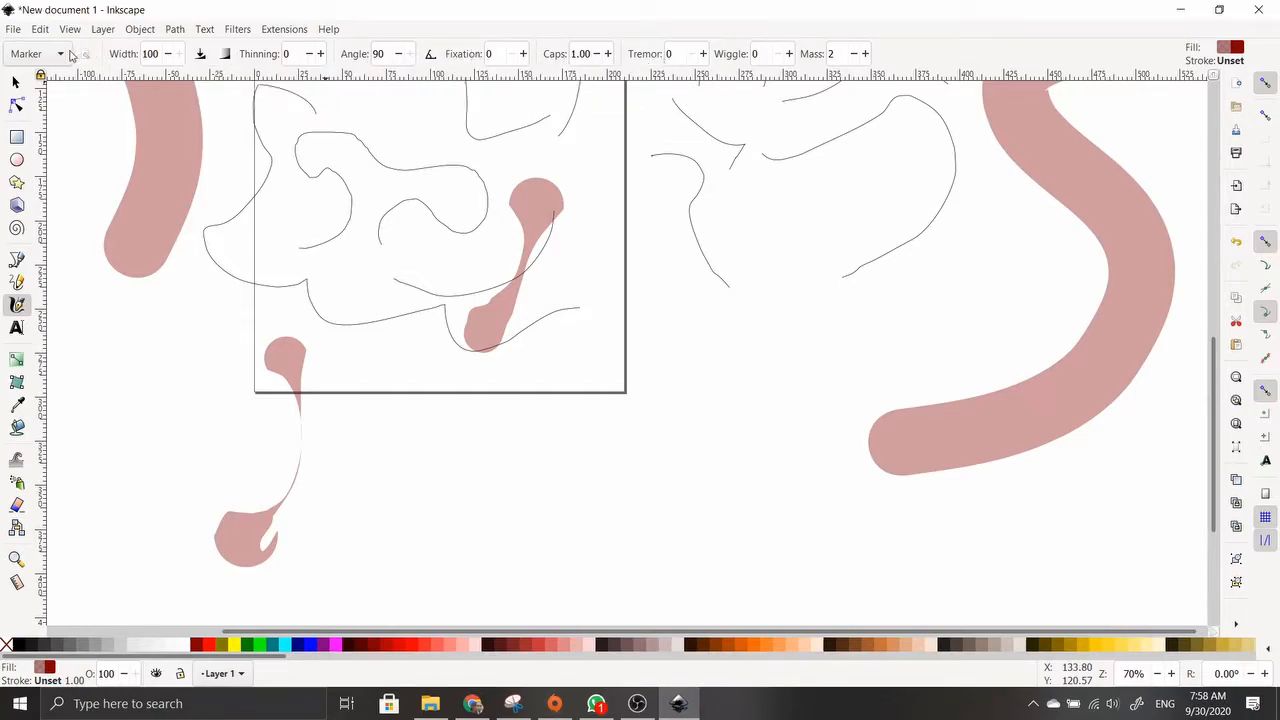
click(62, 53)
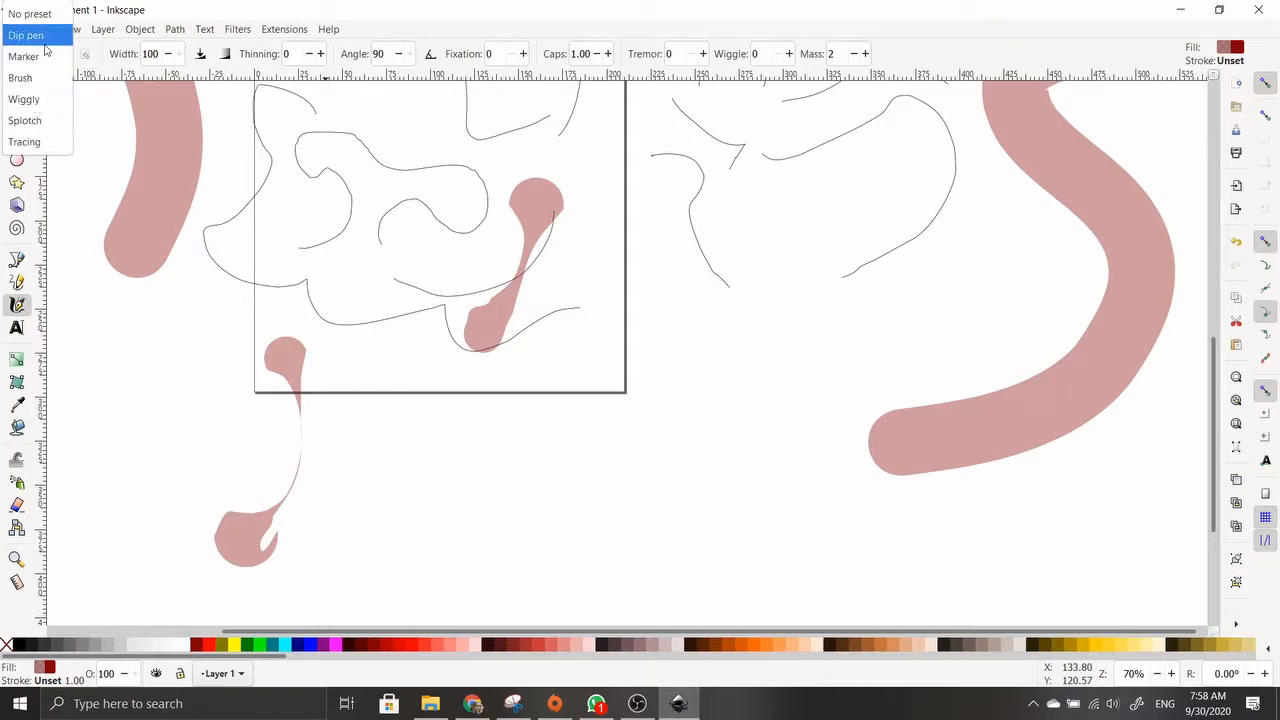
click(38, 141)
mouse_move(656, 282)
mouse_down()
mouse_move(714, 463)
mouse_move(674, 524)
mouse_up()
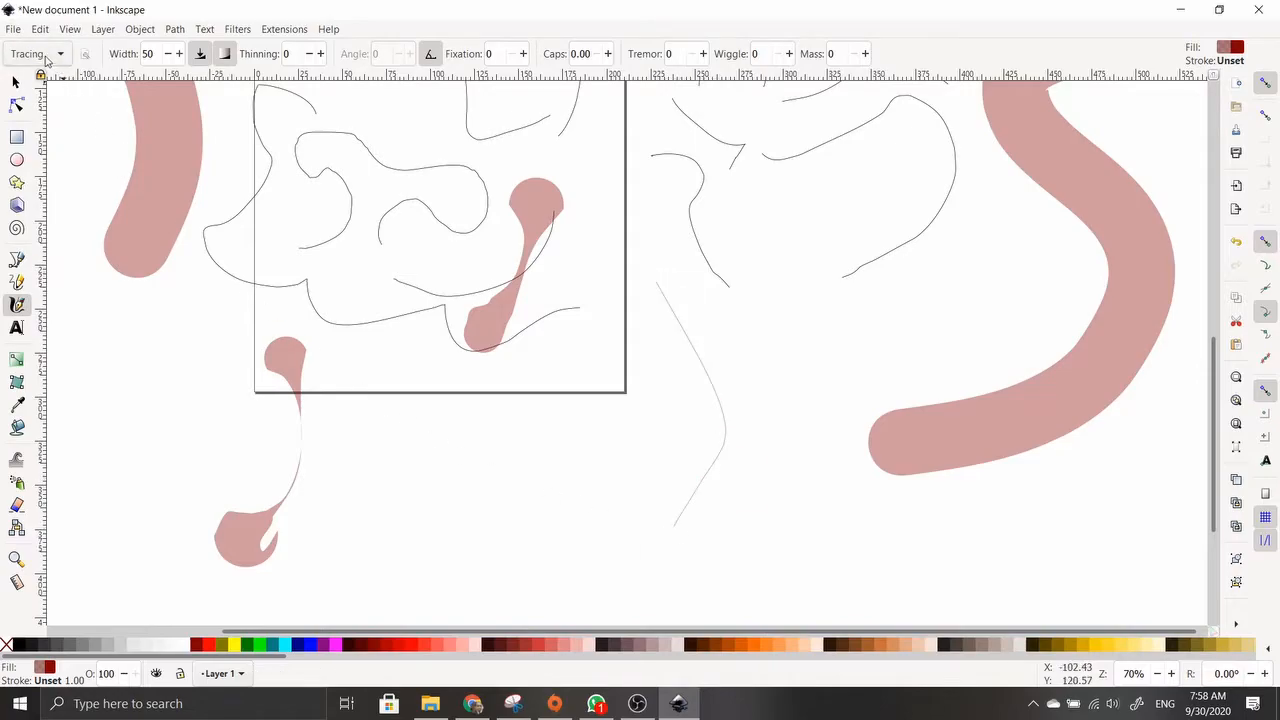
Switch to the Brush preset and sweep four wide brush strokes across and below the page
click(55, 54)
click(54, 55)
click(54, 55)
click(54, 55)
click(54, 55)
scroll(42, 95, up, 3)
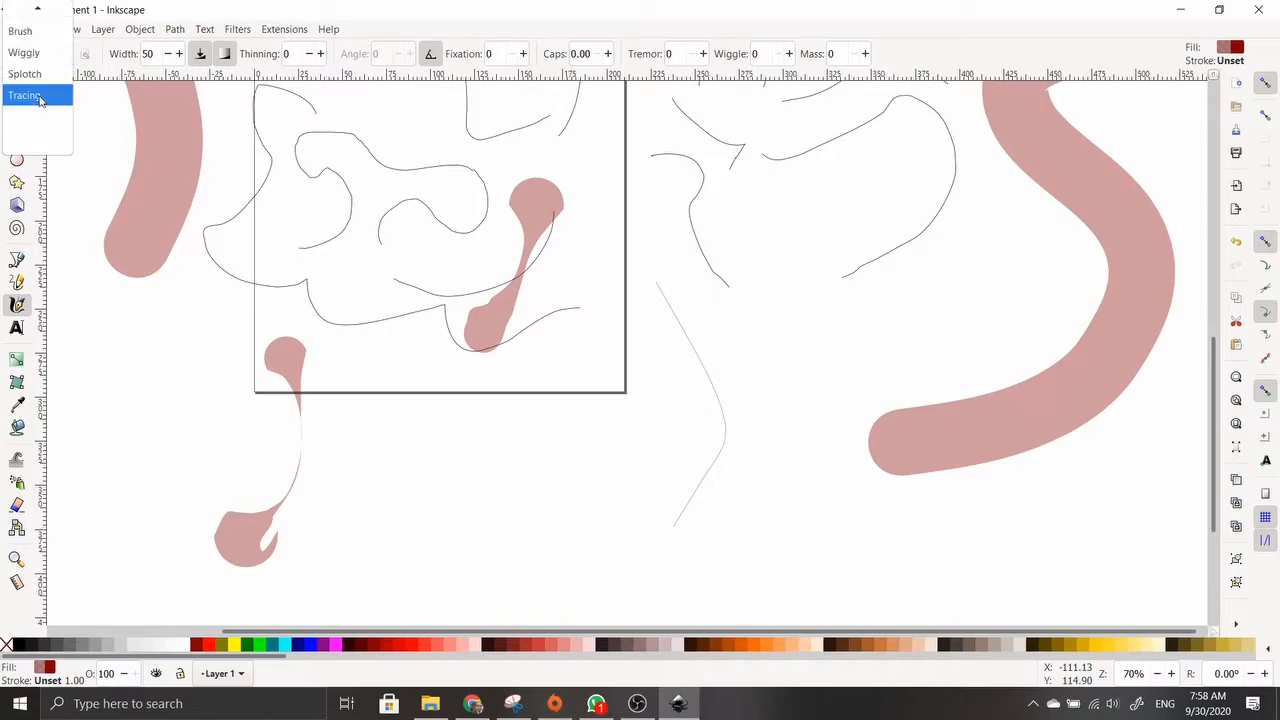
click(20, 61)
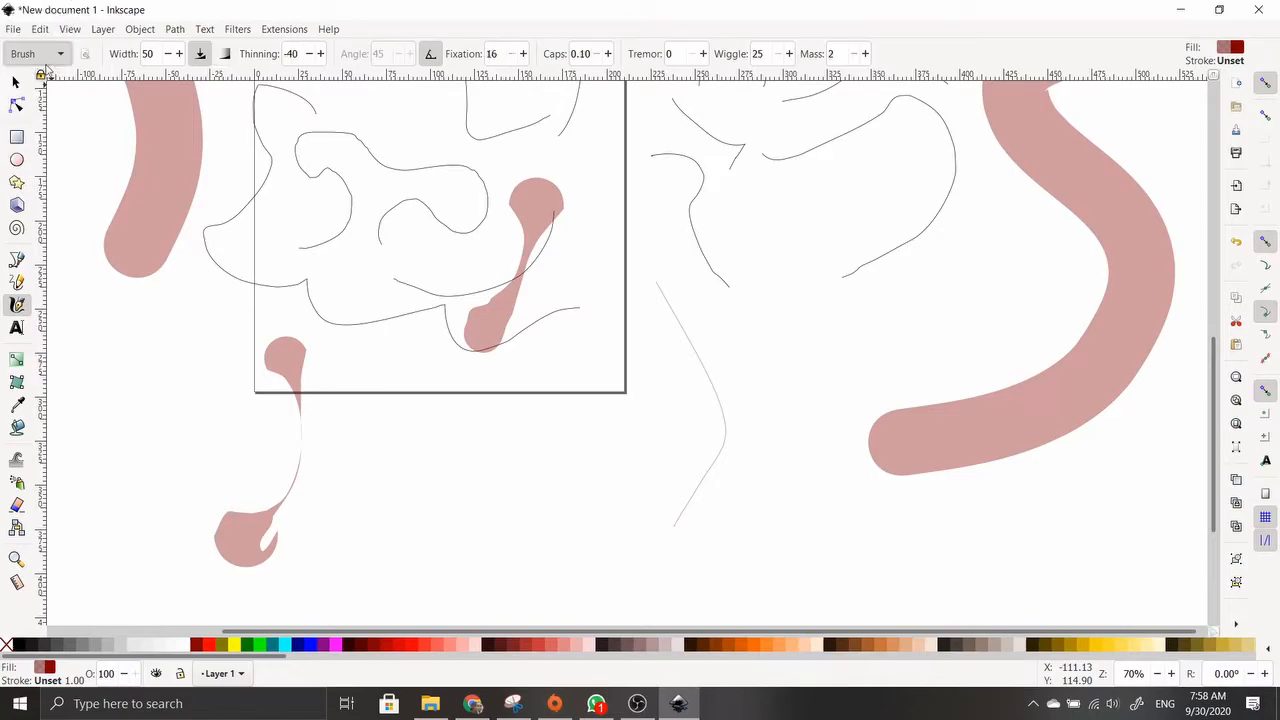
drag(591, 360, 570, 545)
drag(472, 385, 414, 586)
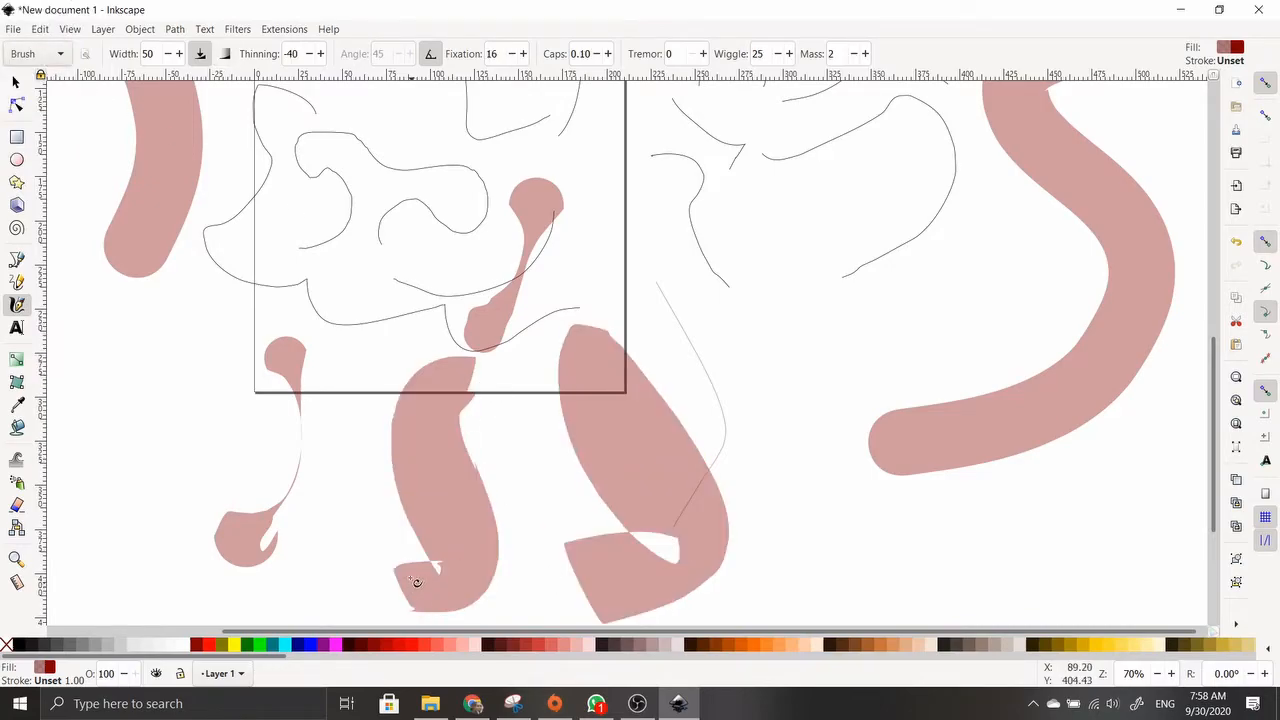
drag(171, 300, 120, 574)
mouse_move(712, 235)
mouse_down()
mouse_move(783, 306)
mouse_move(790, 620)
mouse_up()
scroll(160, 282, up, 8)
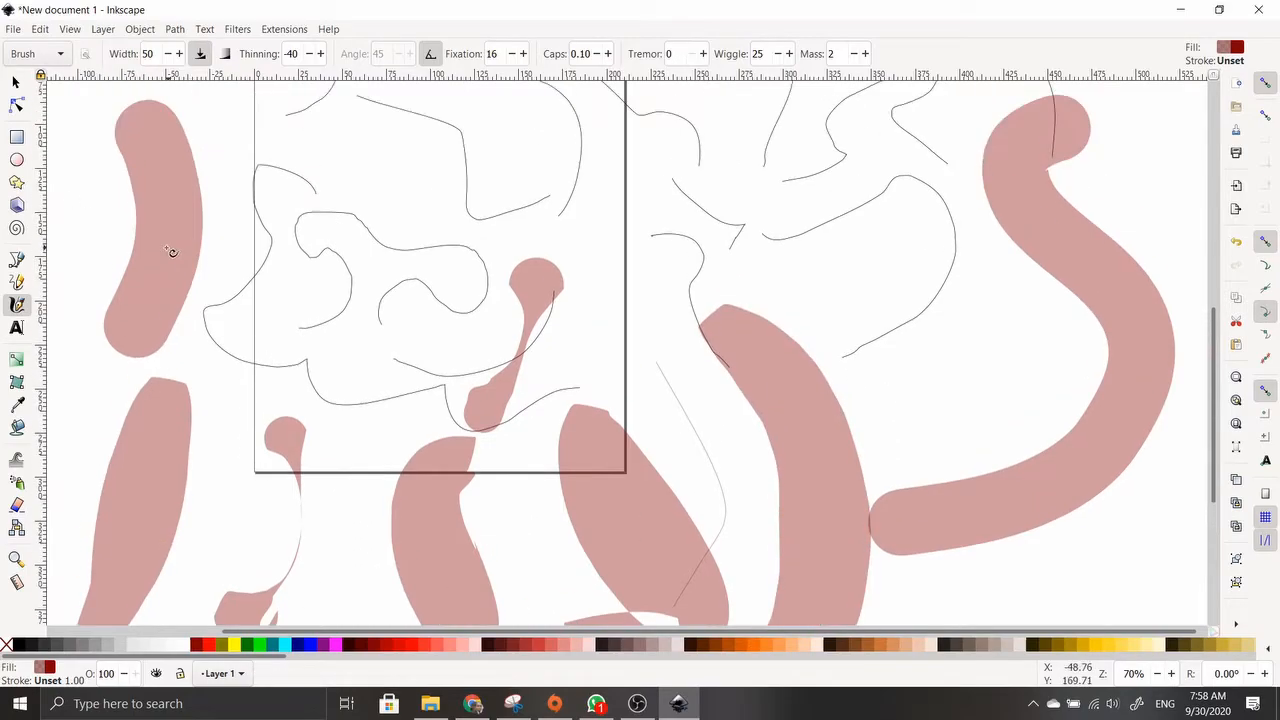
key(t)
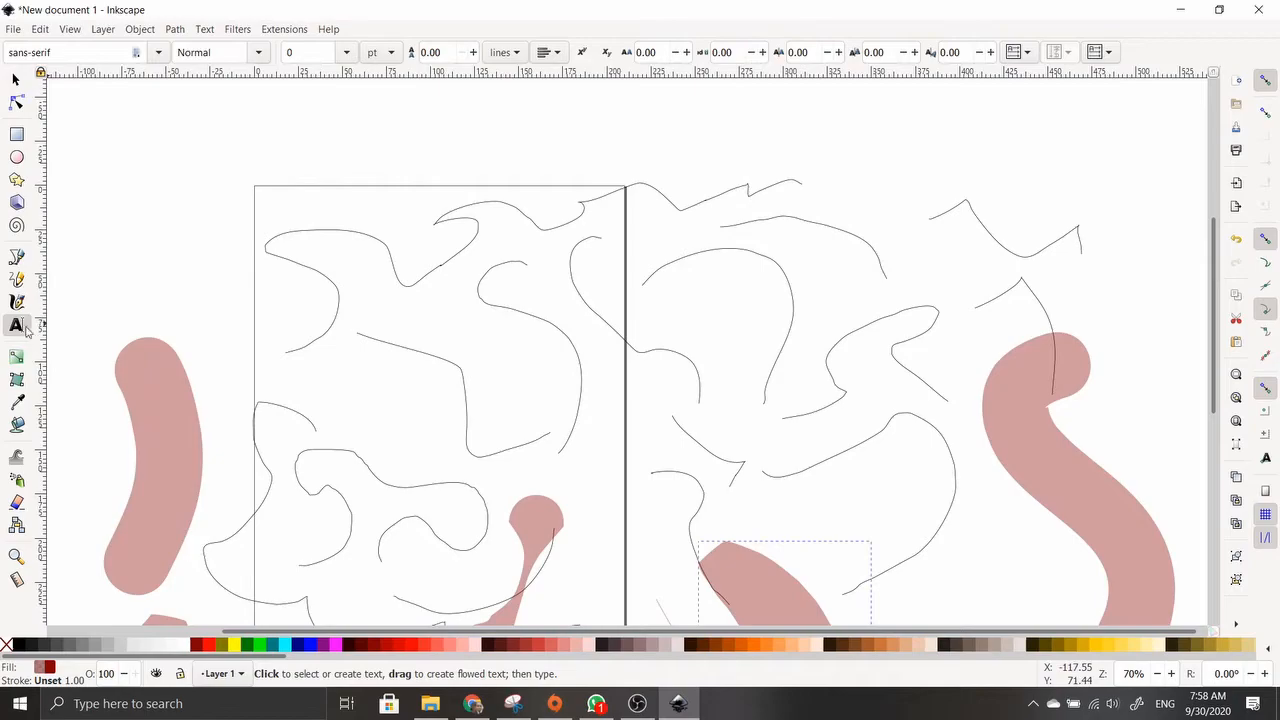
Type the author's full name as a line of text above the page
click(197, 130)
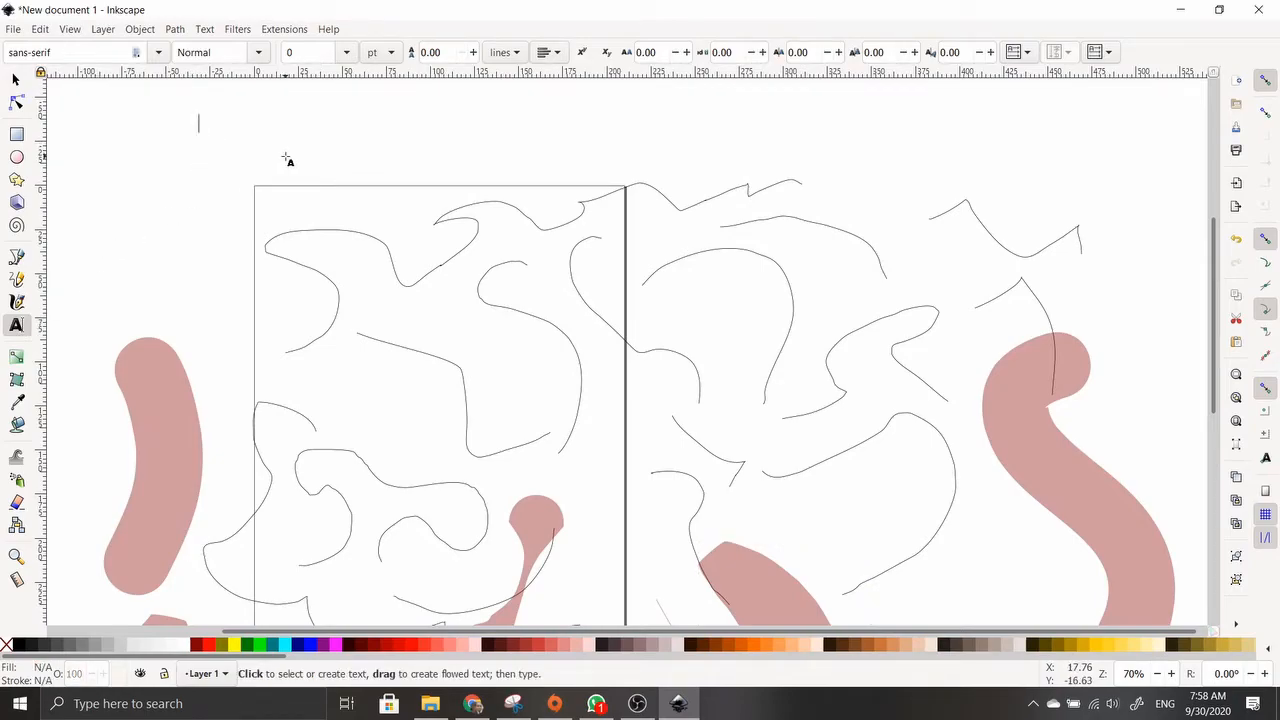
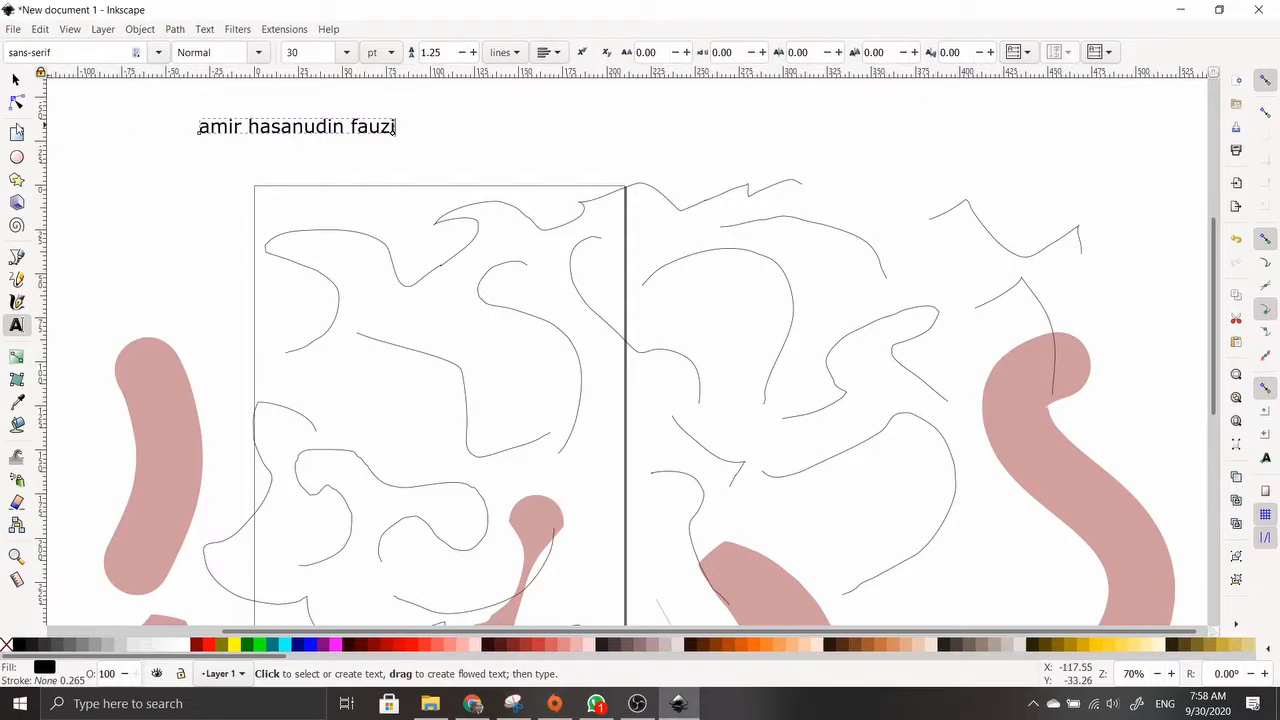
Draw a red rounded rectangle at the upper left
click(16, 134)
drag(132, 166, 243, 299)
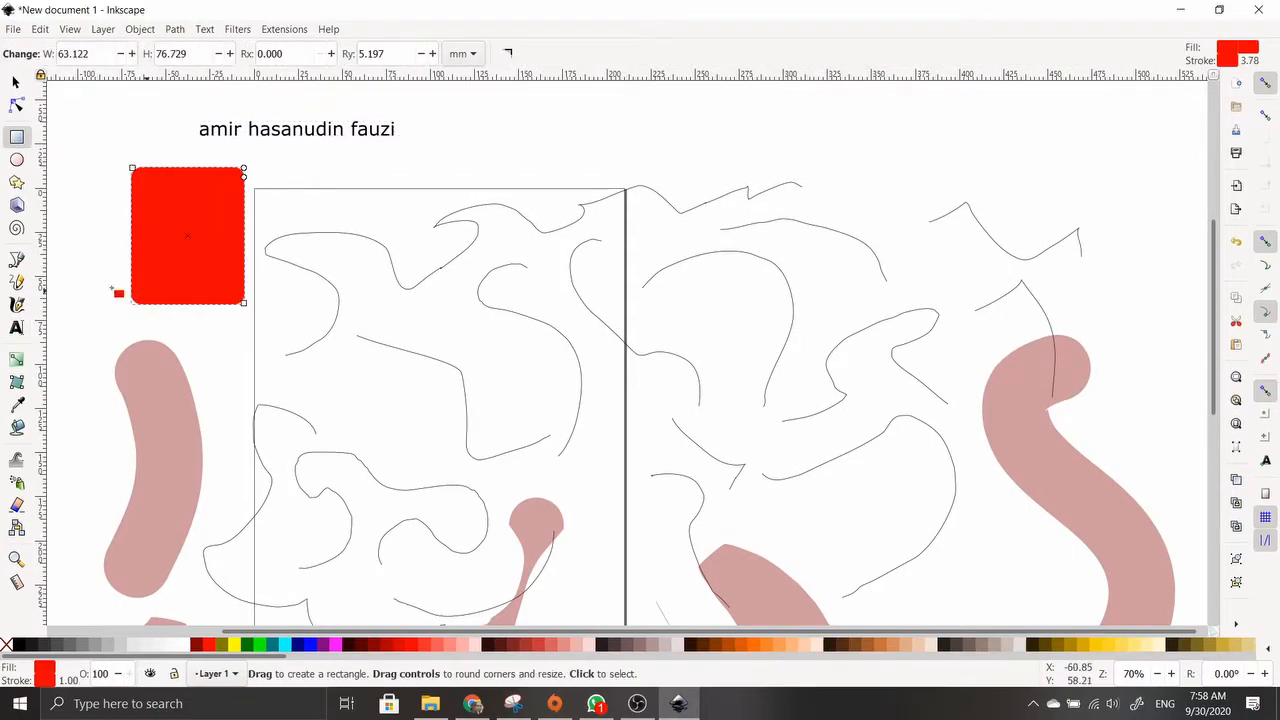
click(16, 326)
click(153, 232)
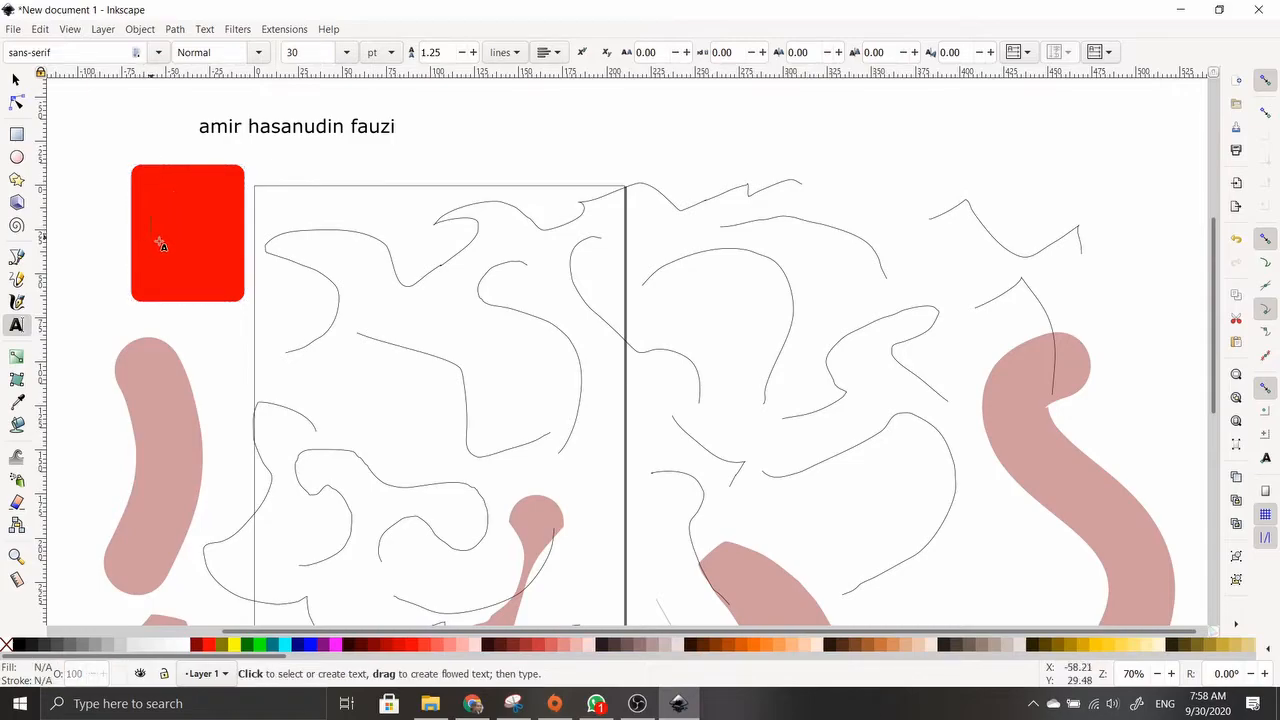
Move the name text further right above the page
click(15, 85)
click(287, 134)
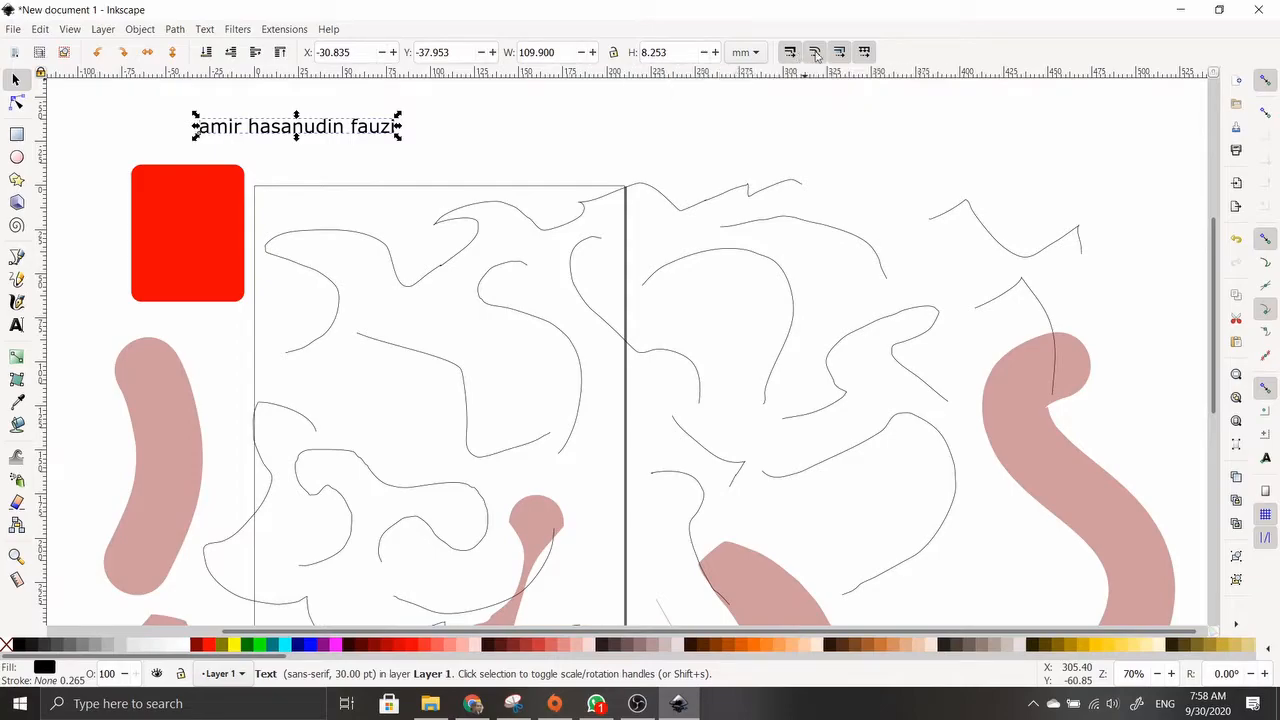
drag(300, 135, 425, 136)
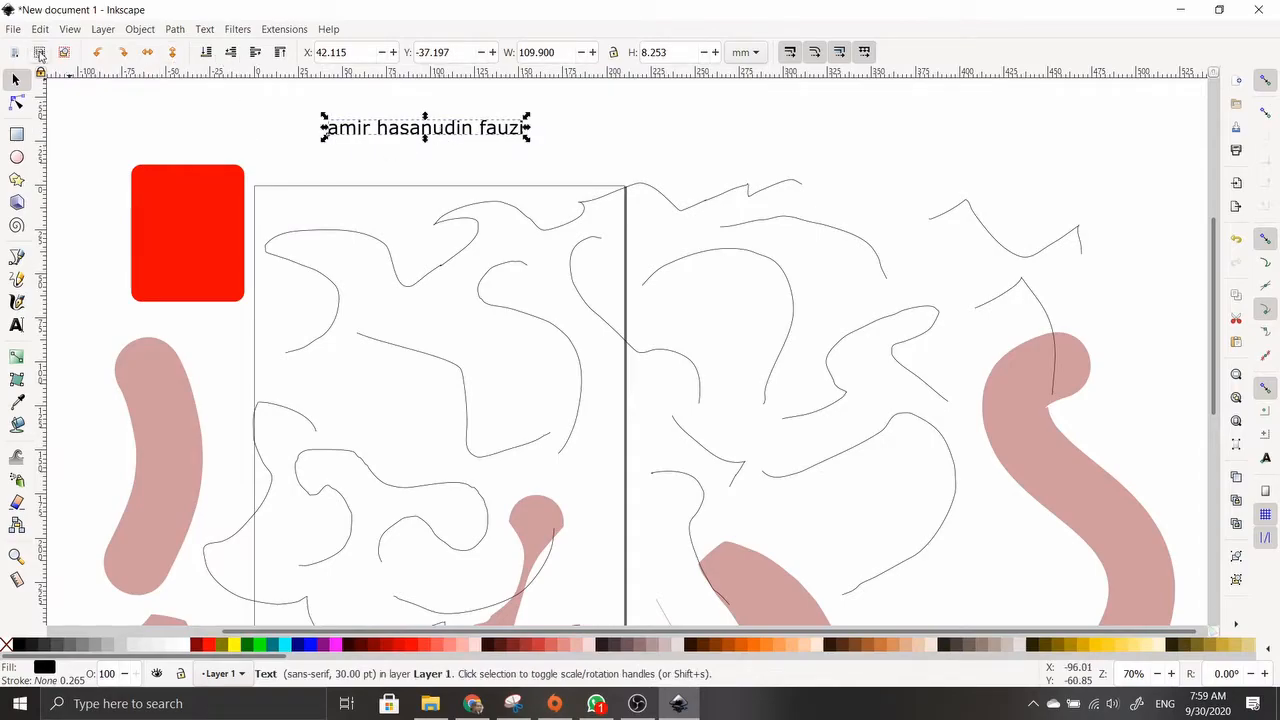
double_click(363, 130)
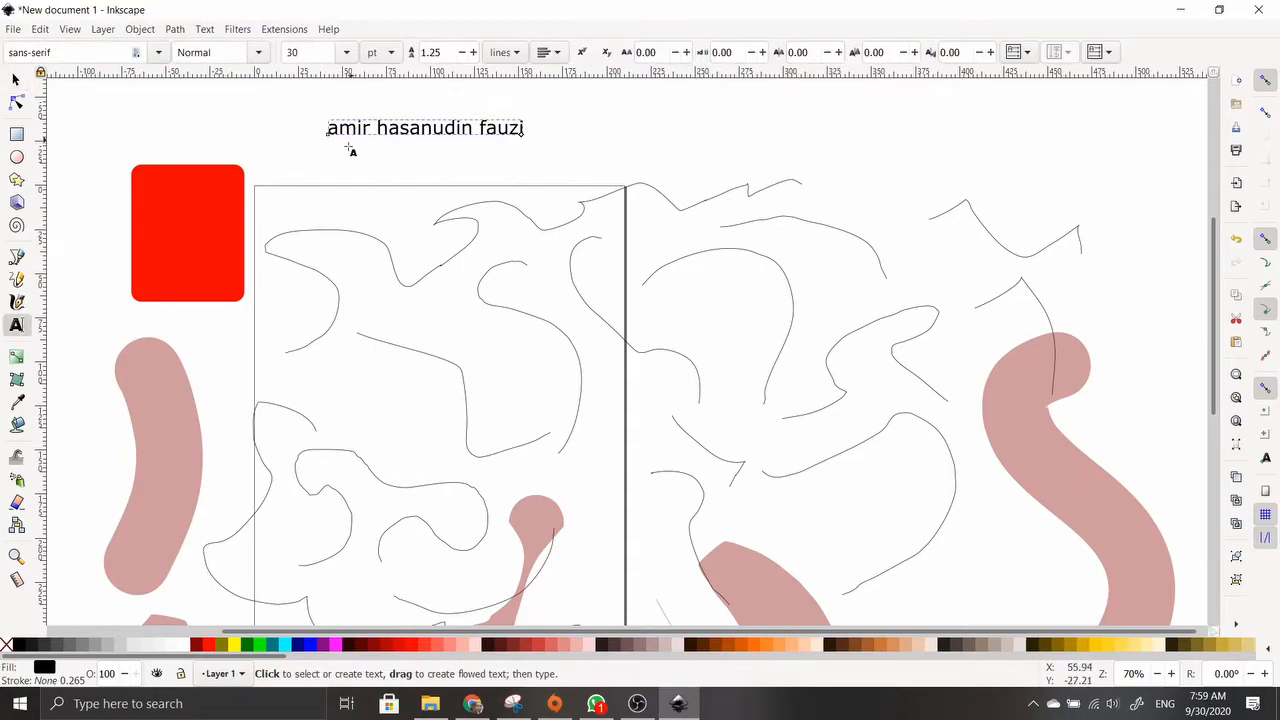
key(ctrl+a)
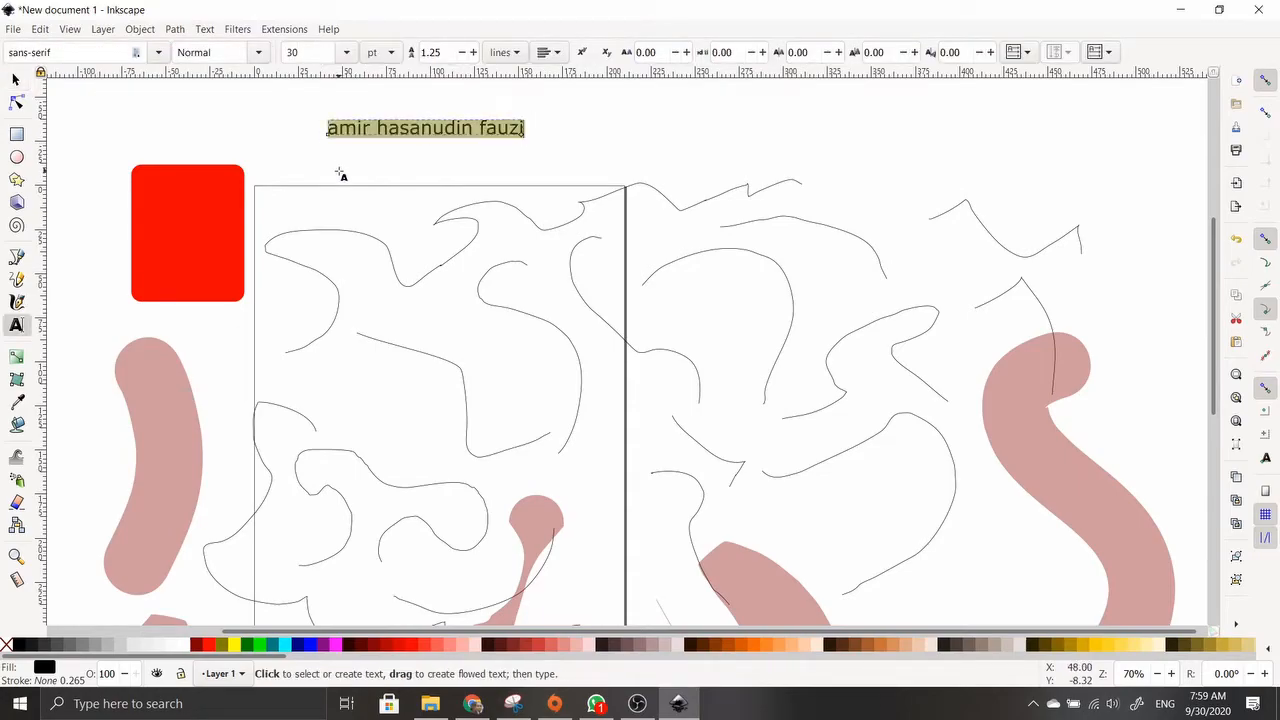
click(160, 52)
click(160, 52)
click(259, 53)
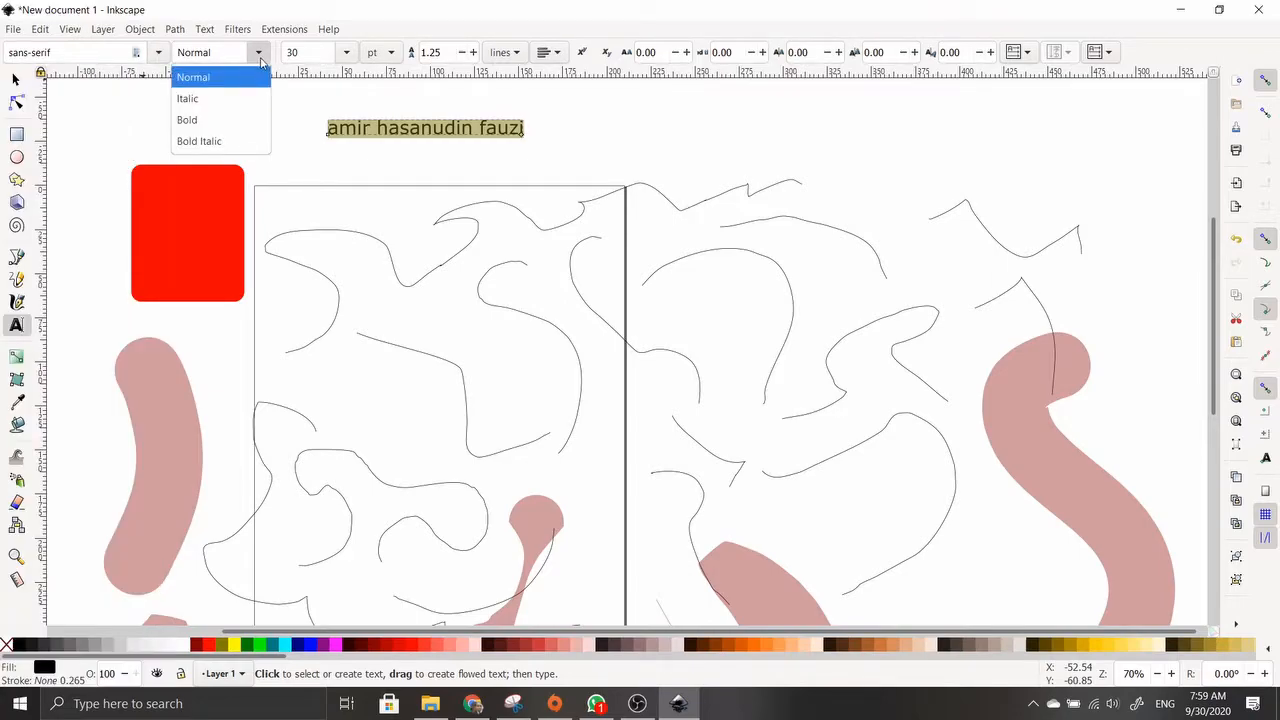
click(259, 56)
click(345, 53)
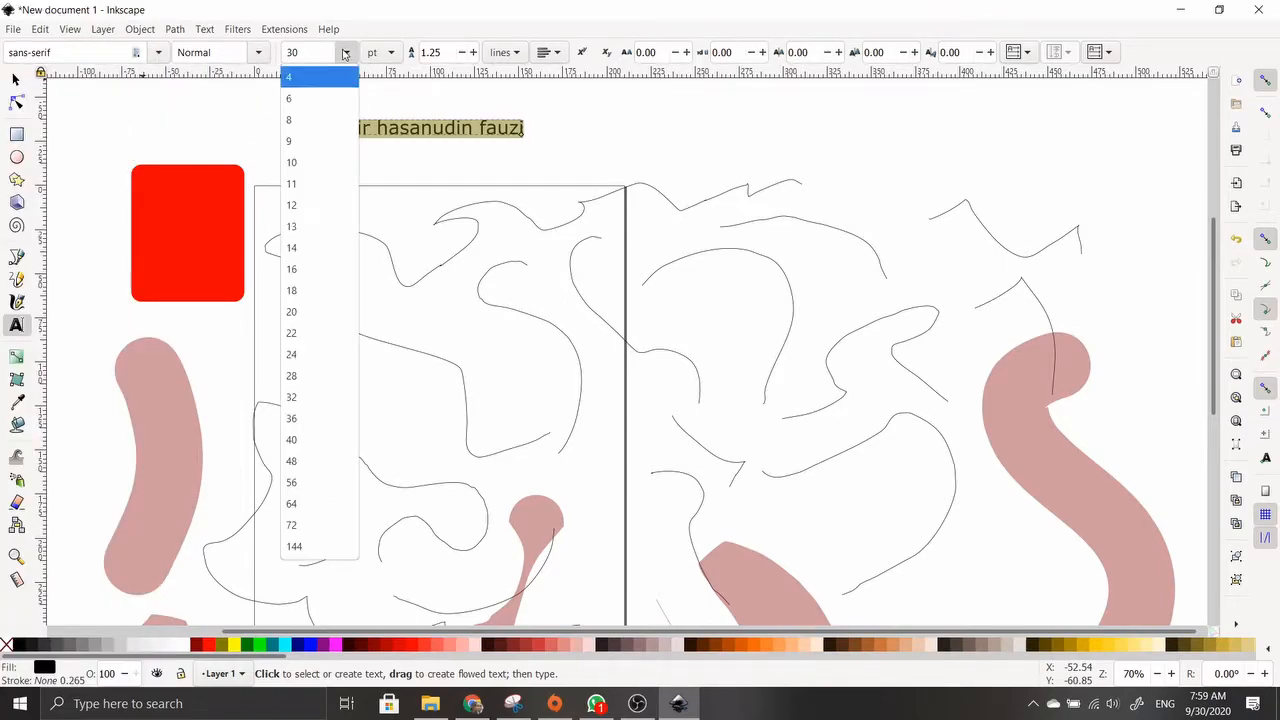
click(344, 53)
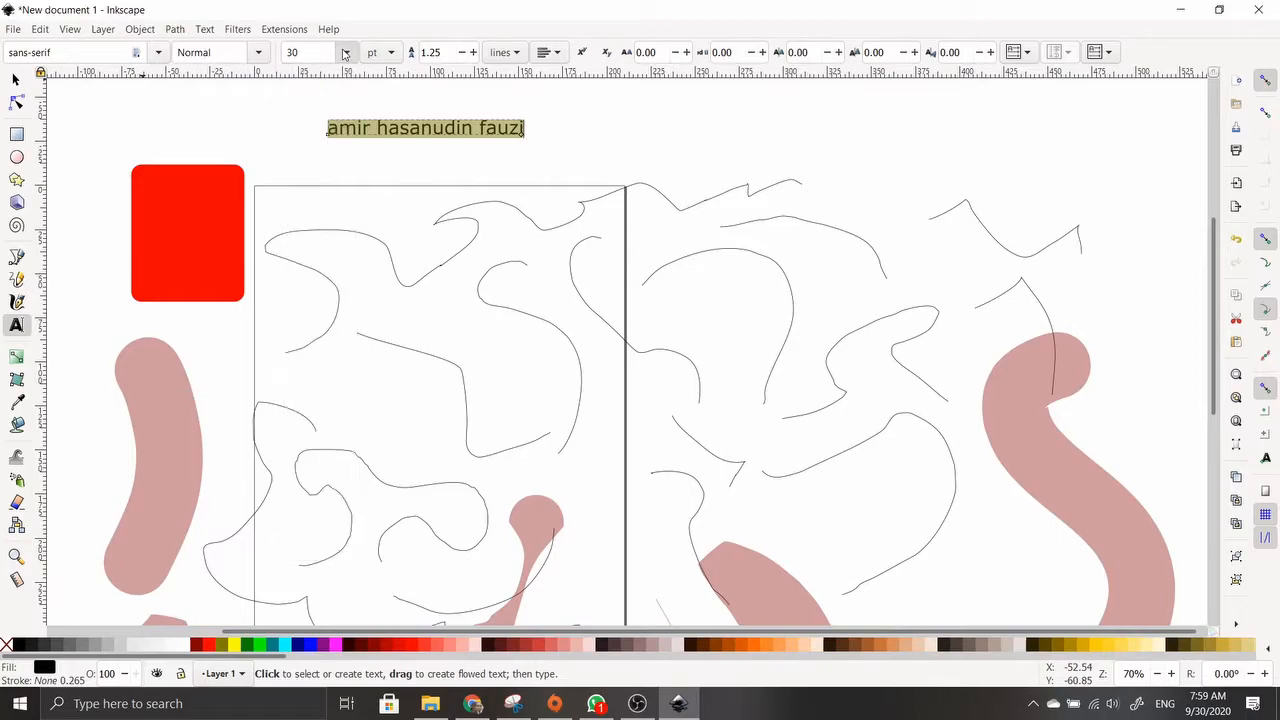
click(548, 52)
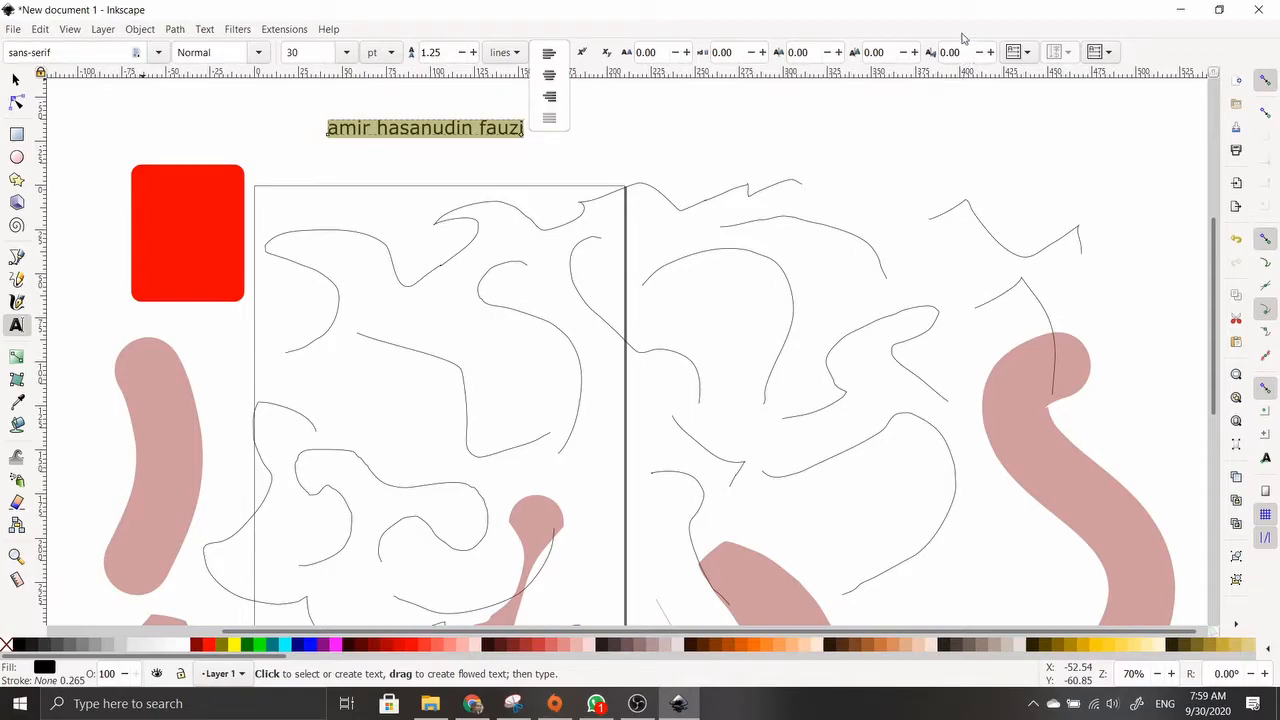
click(963, 37)
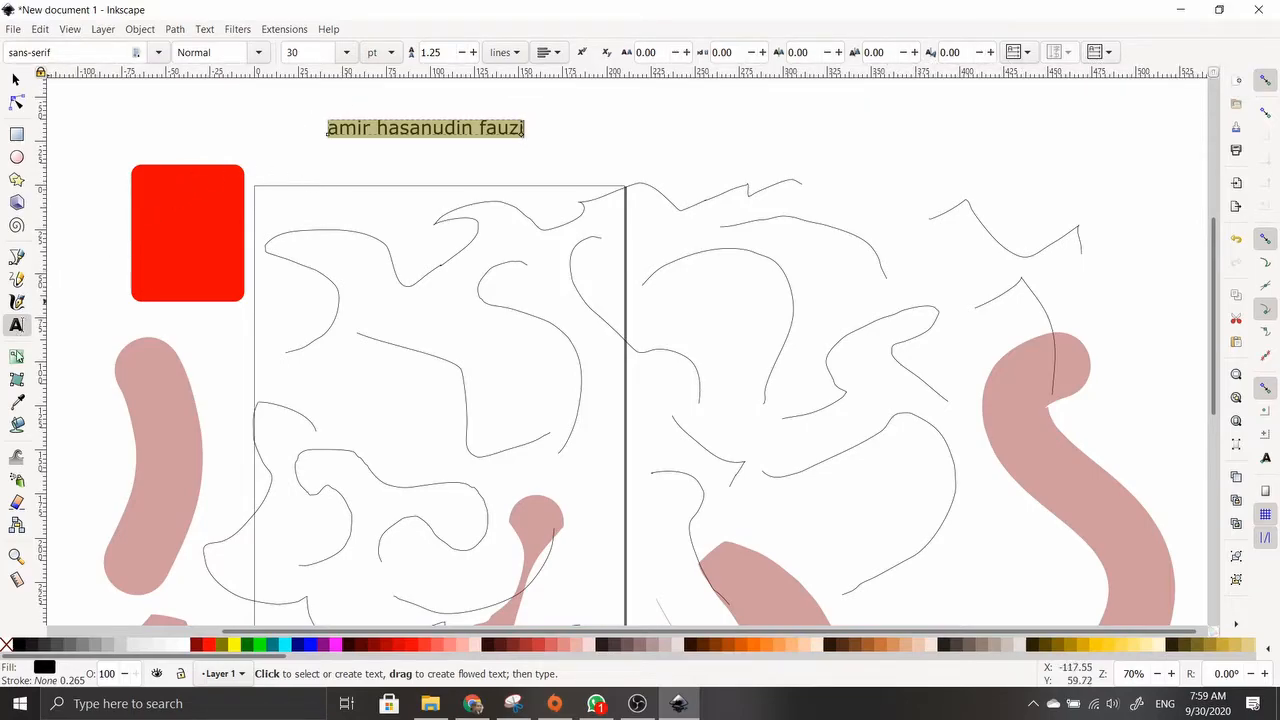
Apply a fading red gradient to the top text and a dark red gradient to the rectangle
click(17, 358)
drag(156, 182, 235, 316)
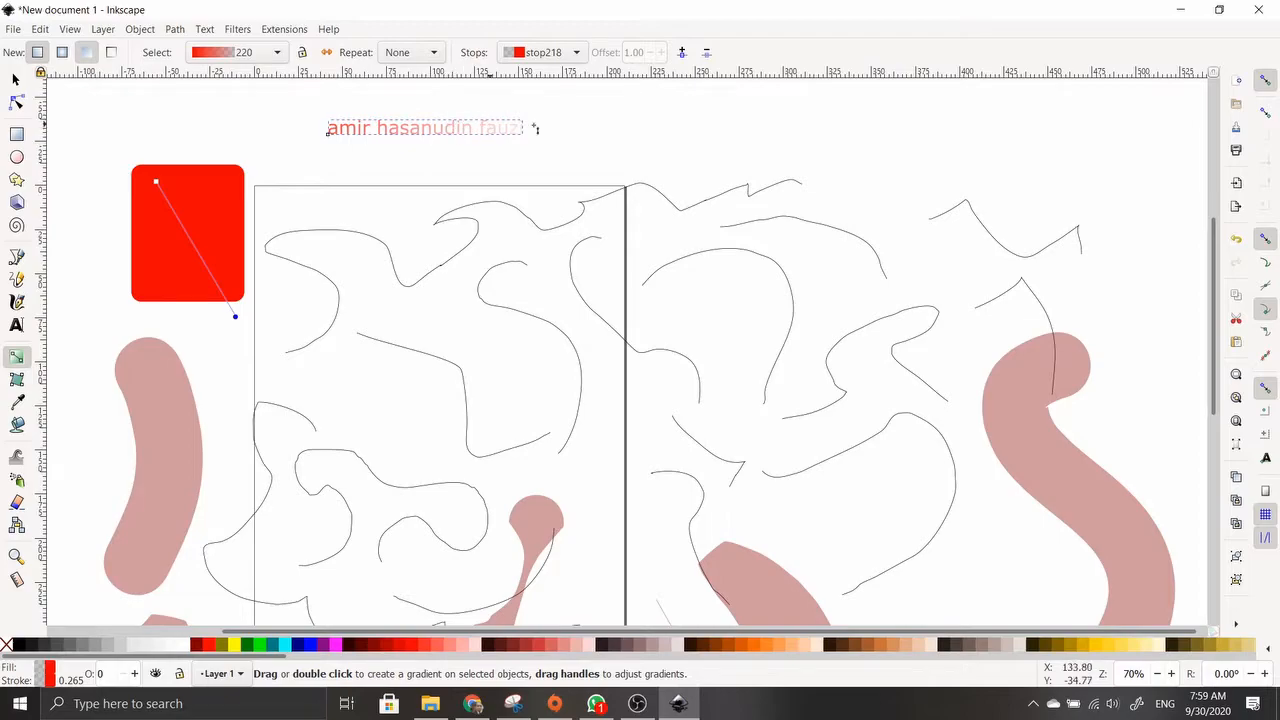
click(16, 80)
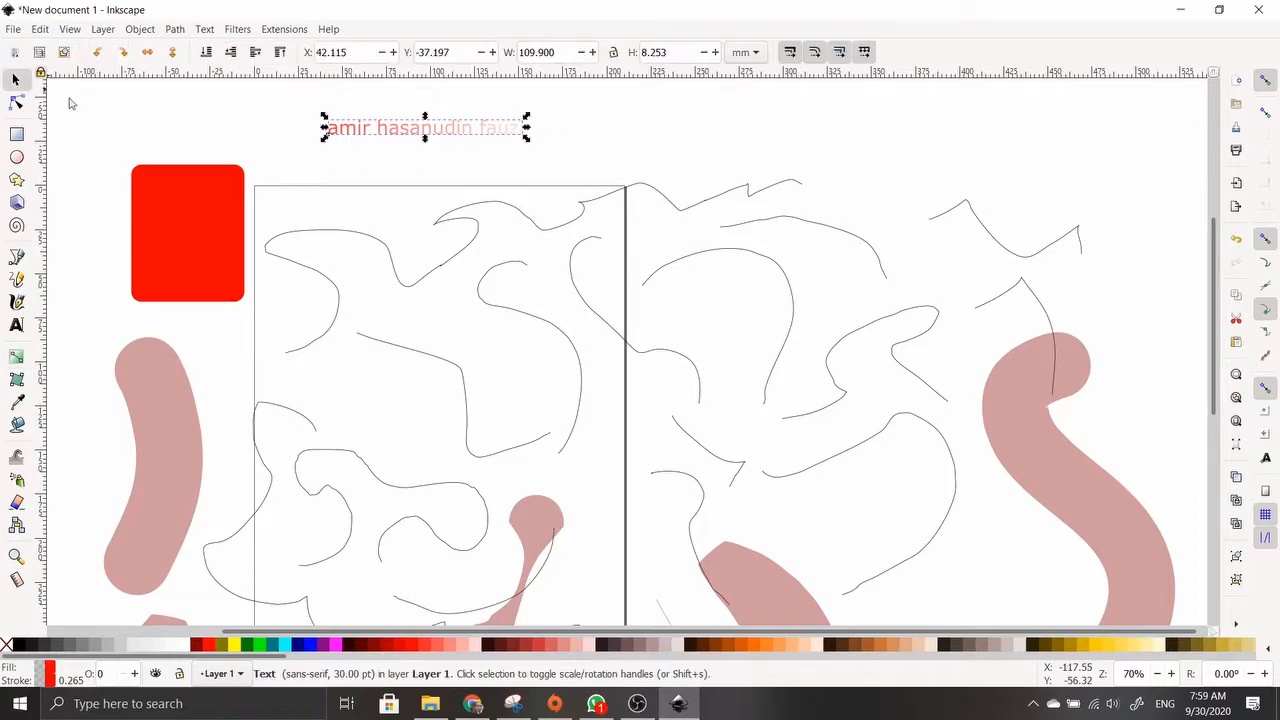
click(232, 202)
click(16, 356)
drag(153, 122, 226, 253)
drag(148, 354, 174, 485)
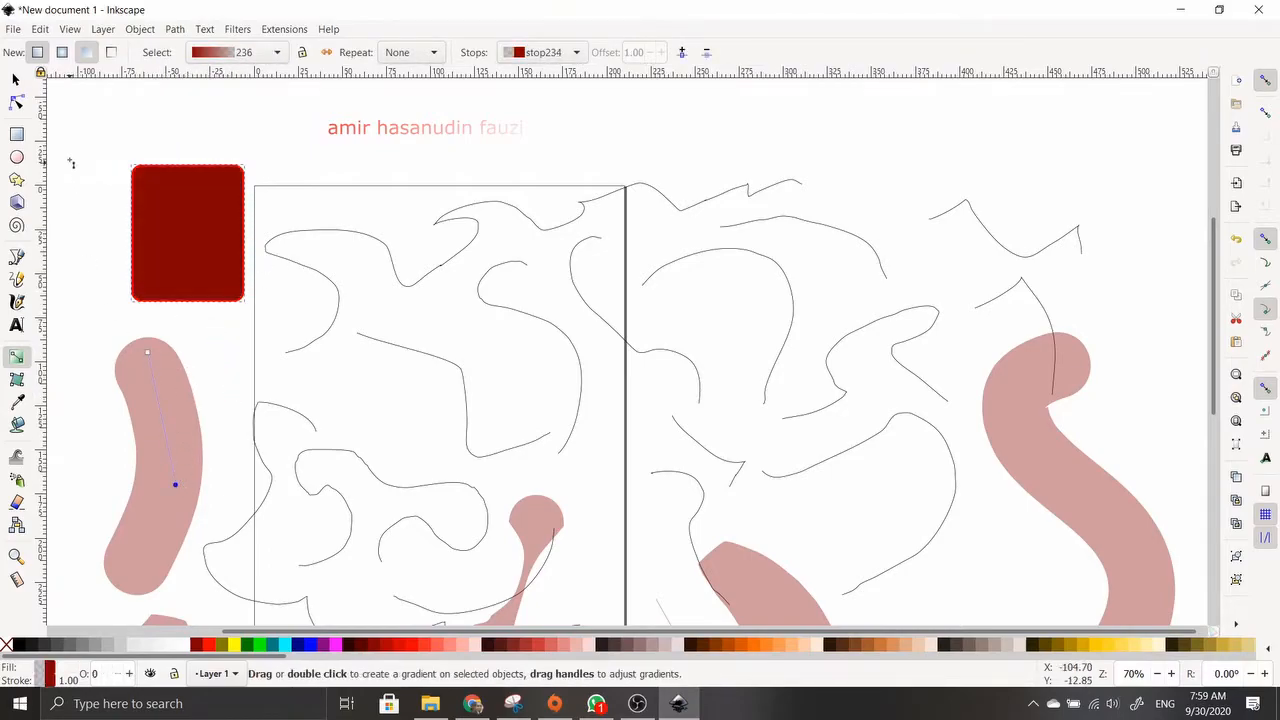
Give the left pink curved shape the bright red gradient 220 and open Fill and Stroke
click(16, 80)
click(149, 371)
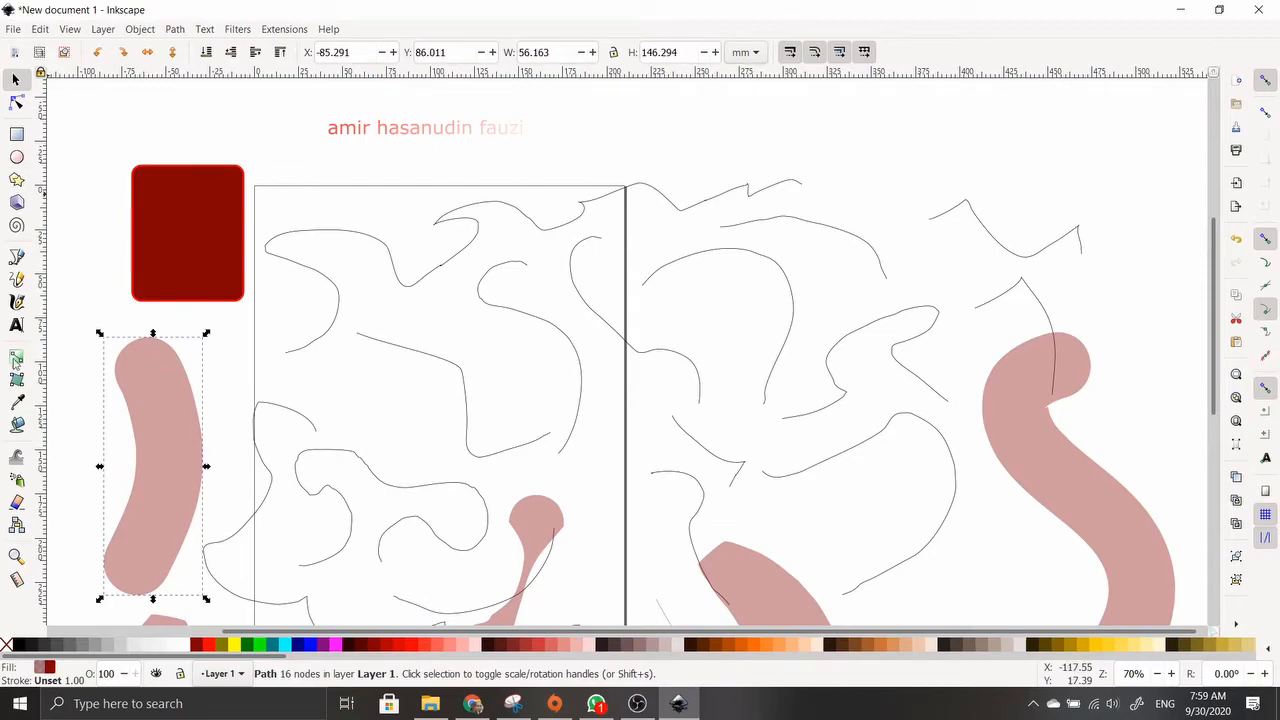
click(16, 356)
drag(115, 349, 320, 530)
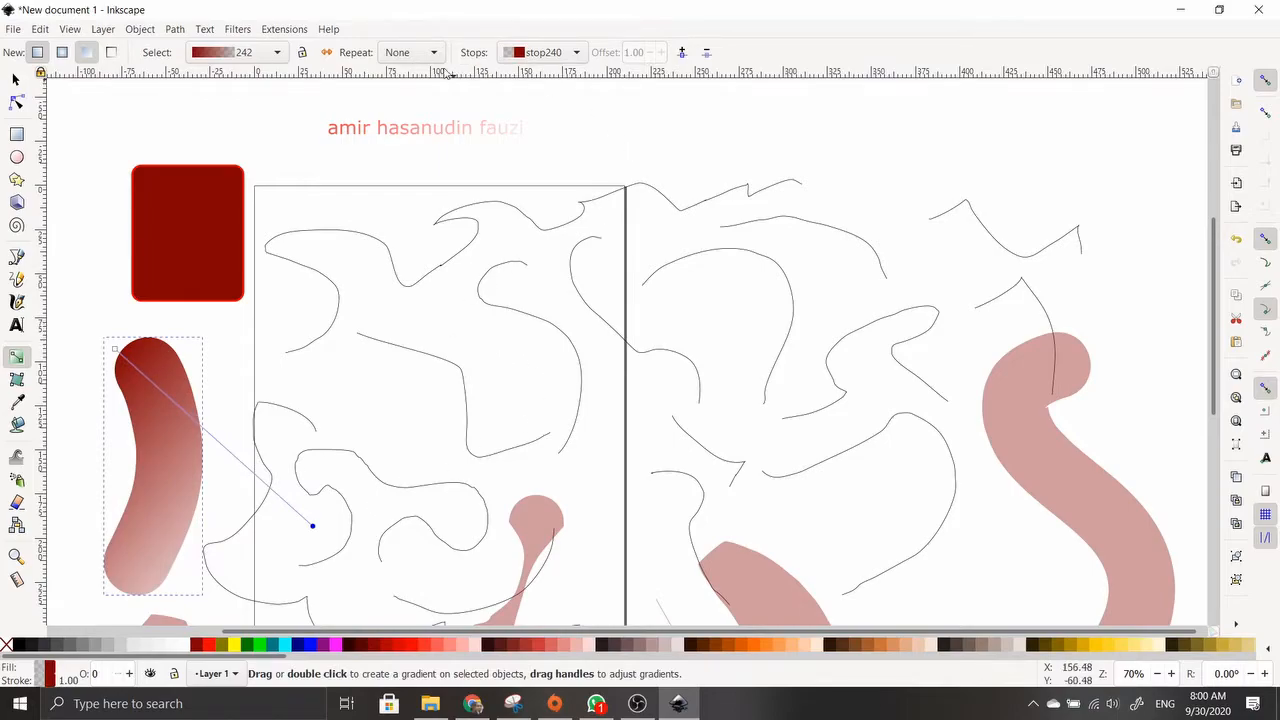
click(276, 52)
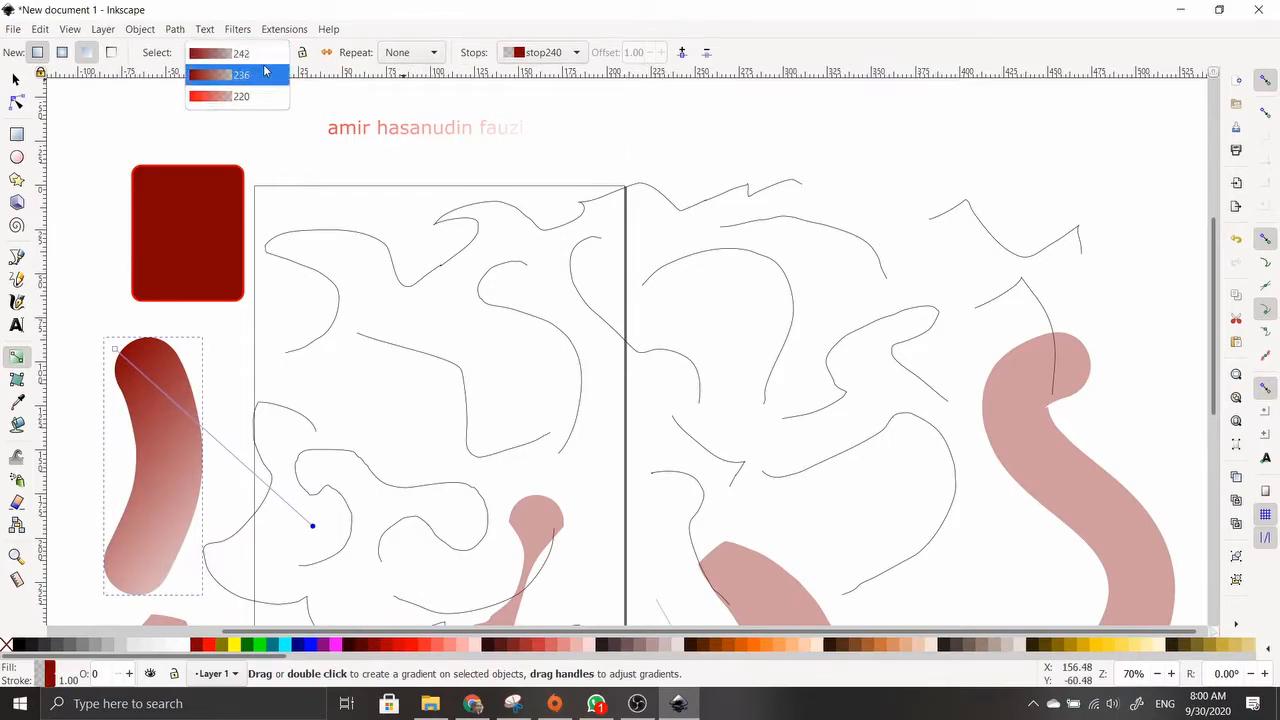
click(256, 76)
click(258, 54)
click(255, 82)
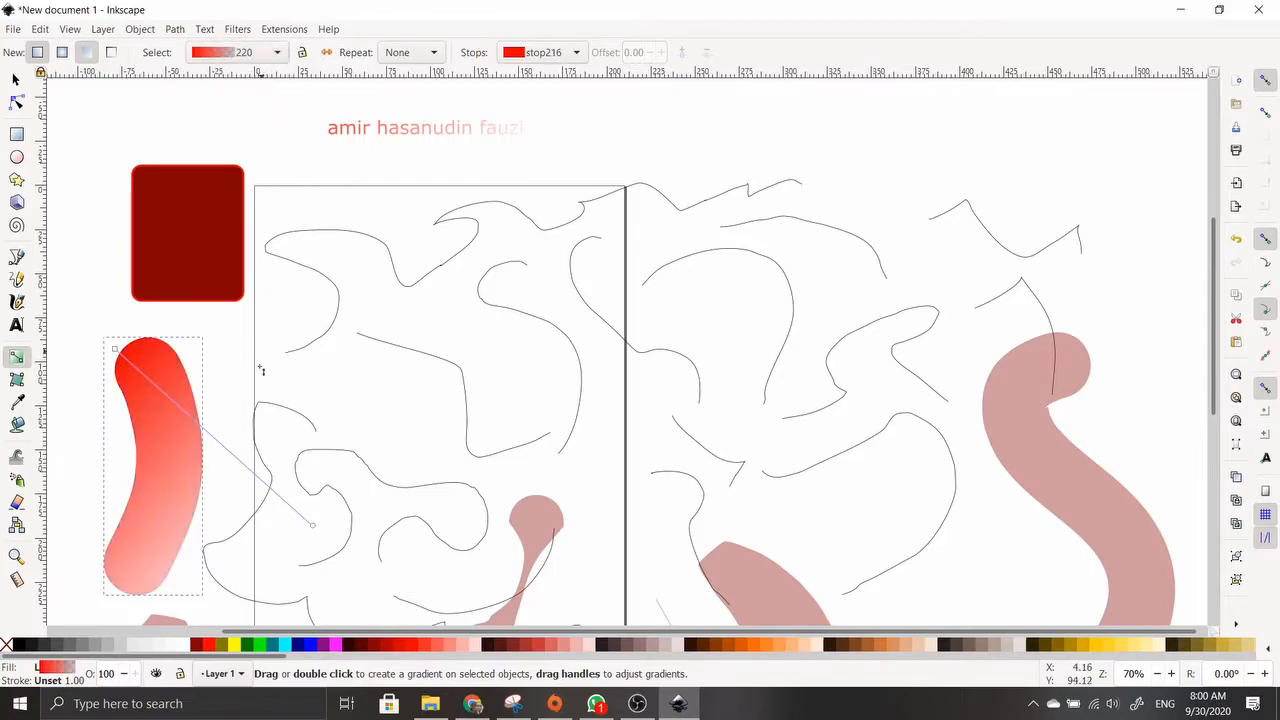
click(63, 675)
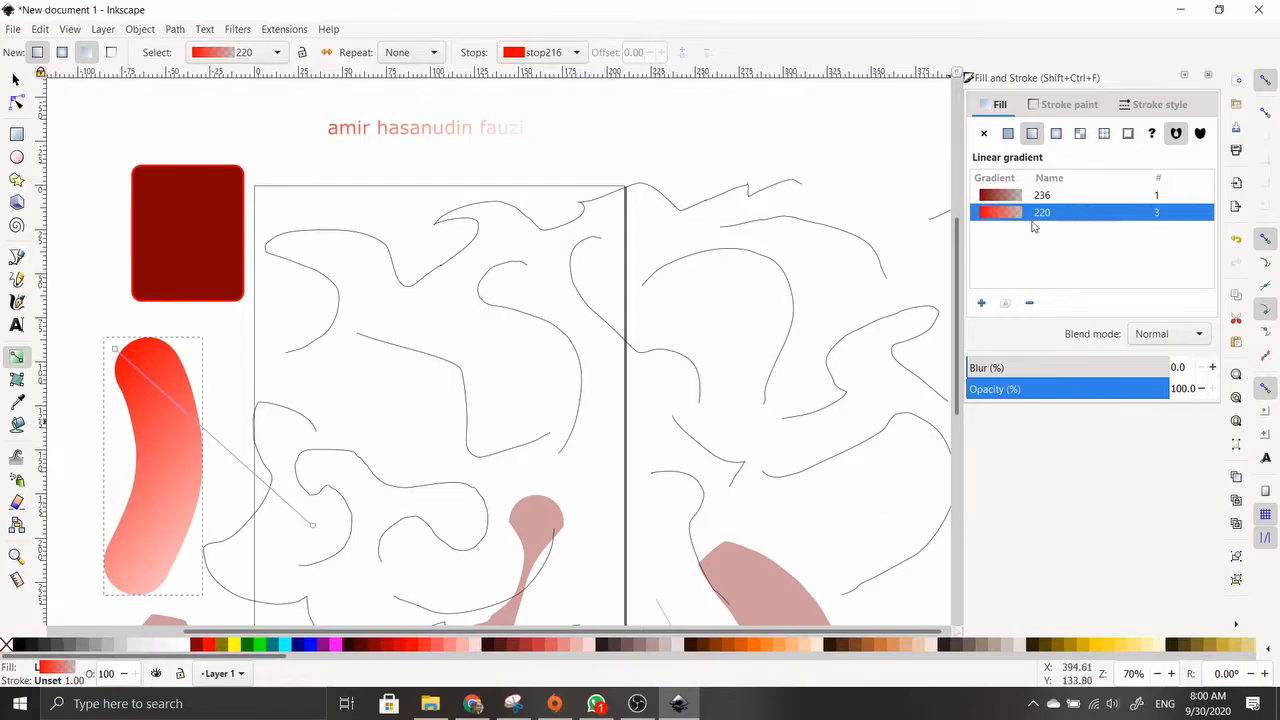
Duplicate the shape's gradient into its own copy 220-9, then select the dark red rectangle
click(981, 302)
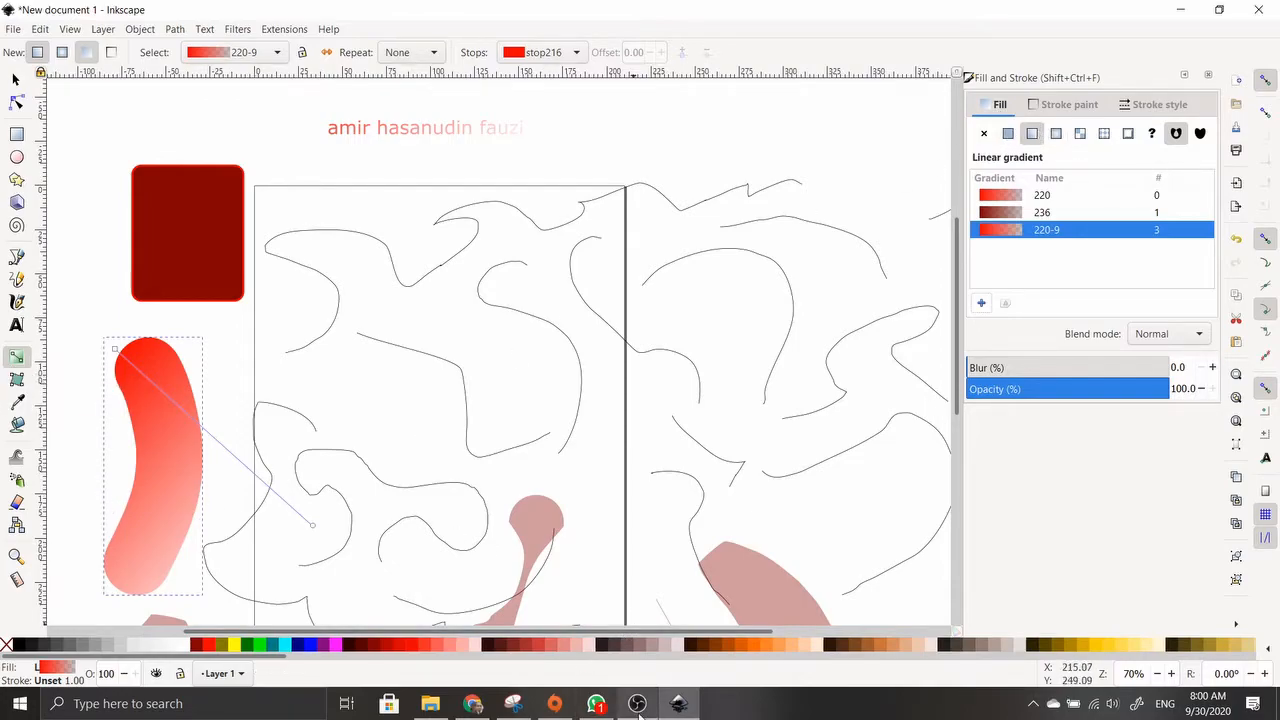
mouse_move(643, 716)
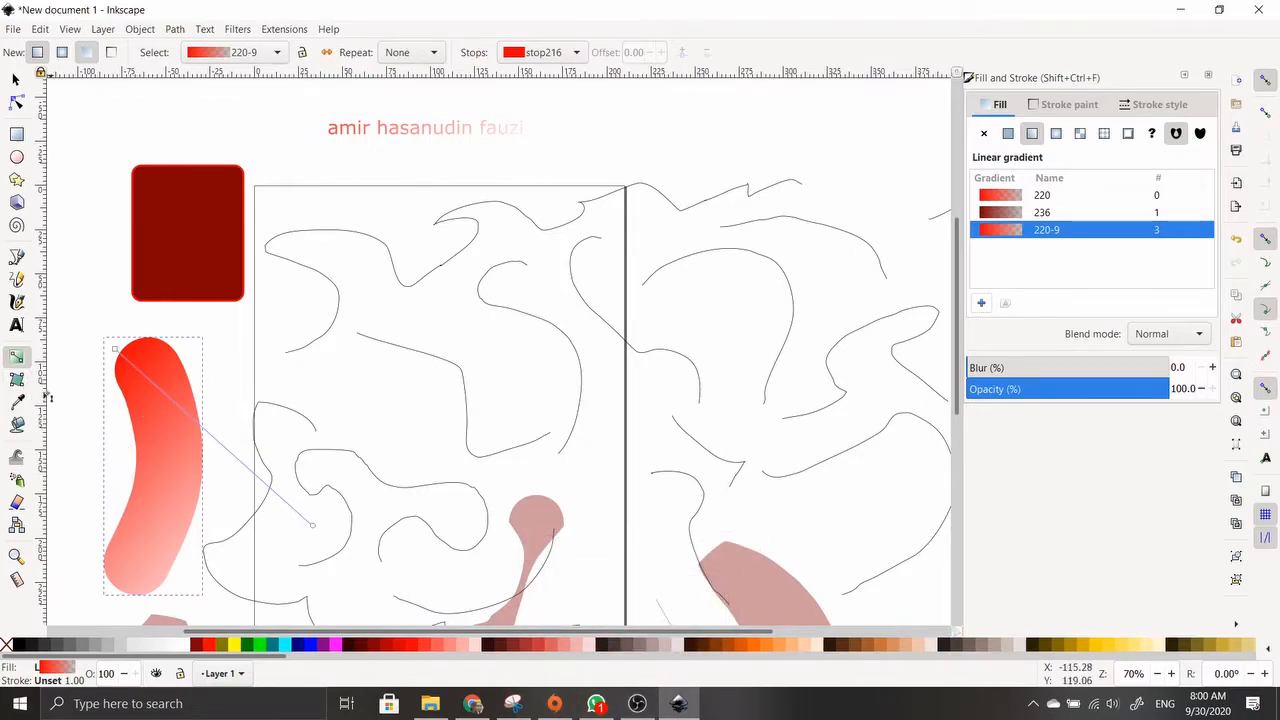
click(16, 379)
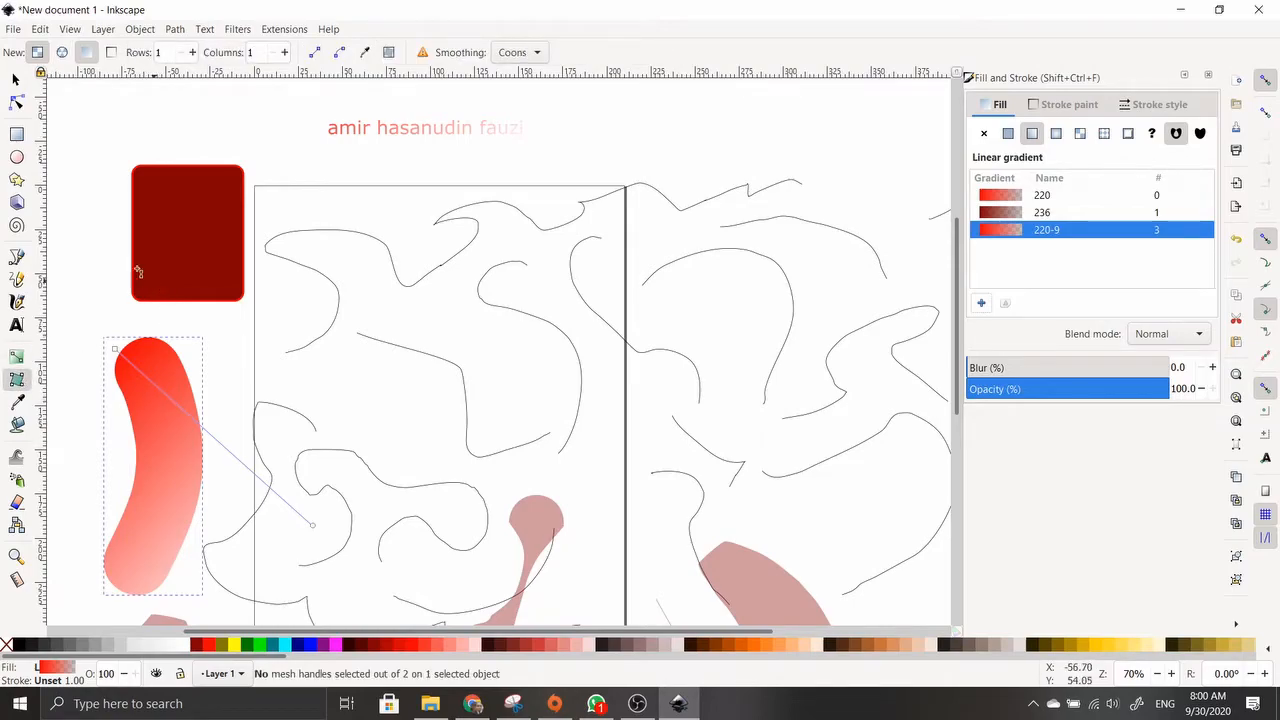
click(16, 79)
click(158, 245)
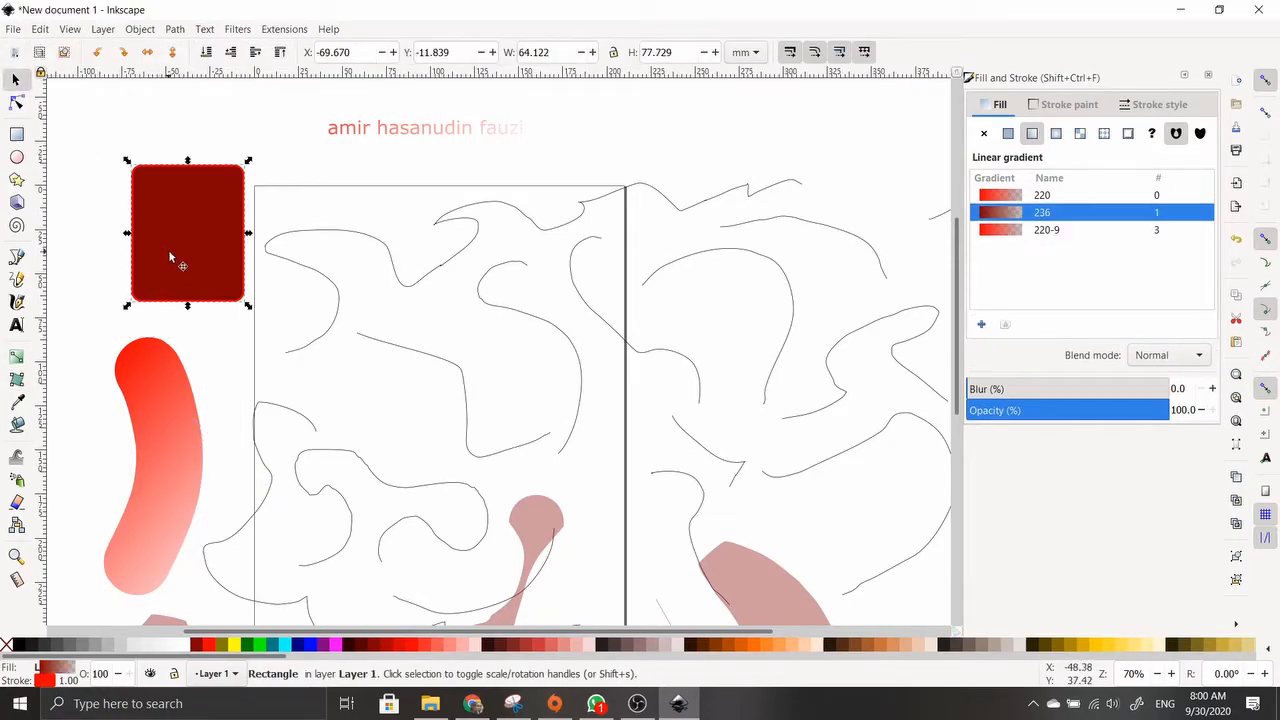
Bend and move nodes on the wavy top line, then round the dark red rectangle's corners
click(16, 103)
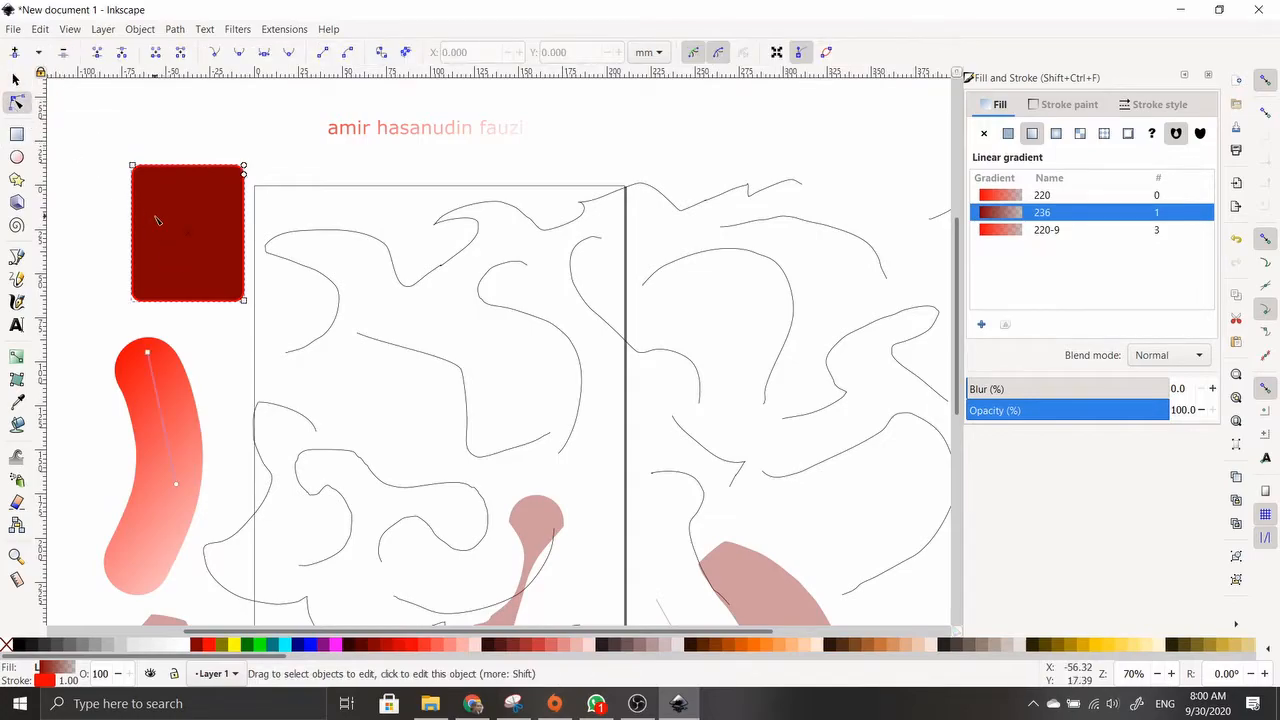
click(384, 243)
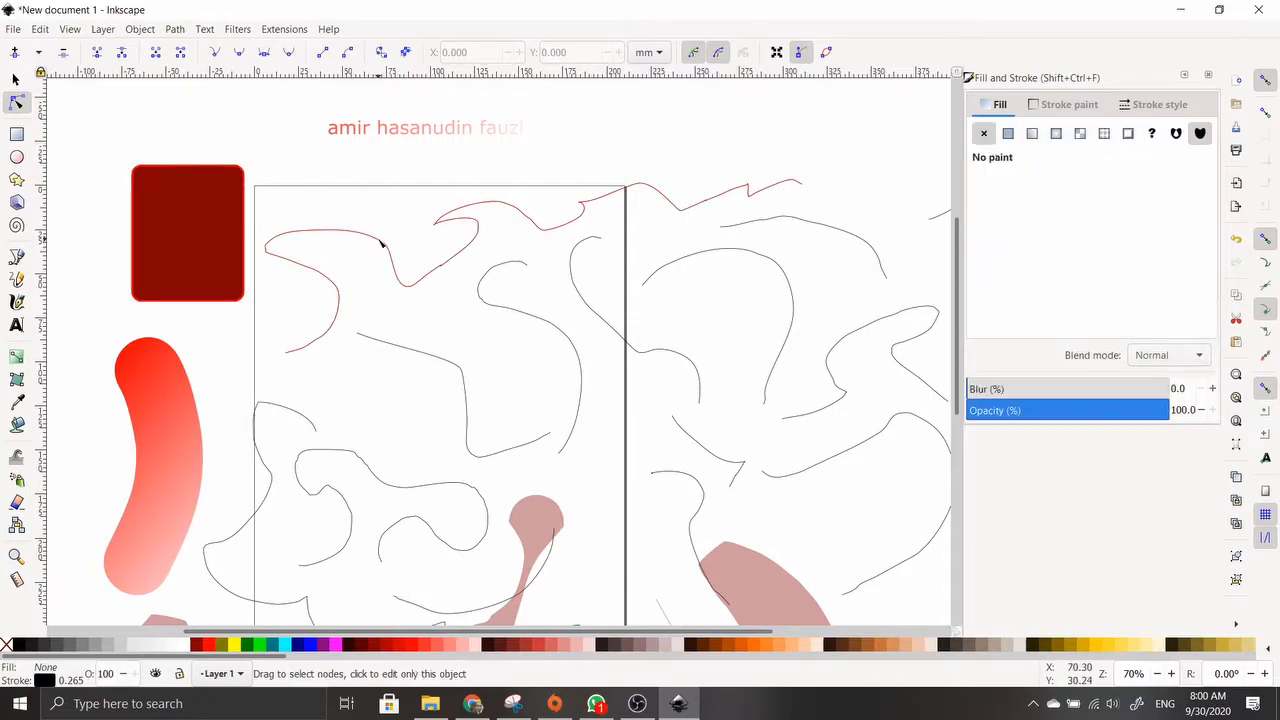
drag(387, 246, 375, 85)
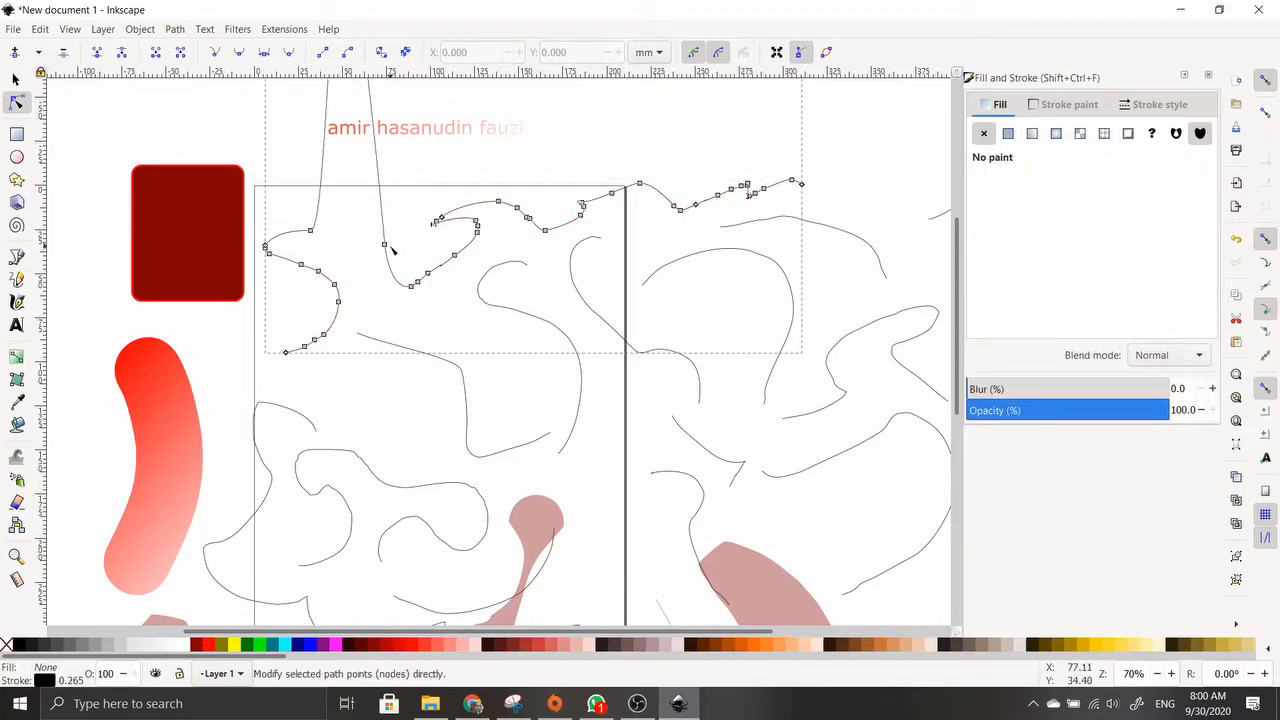
drag(385, 245, 420, 250)
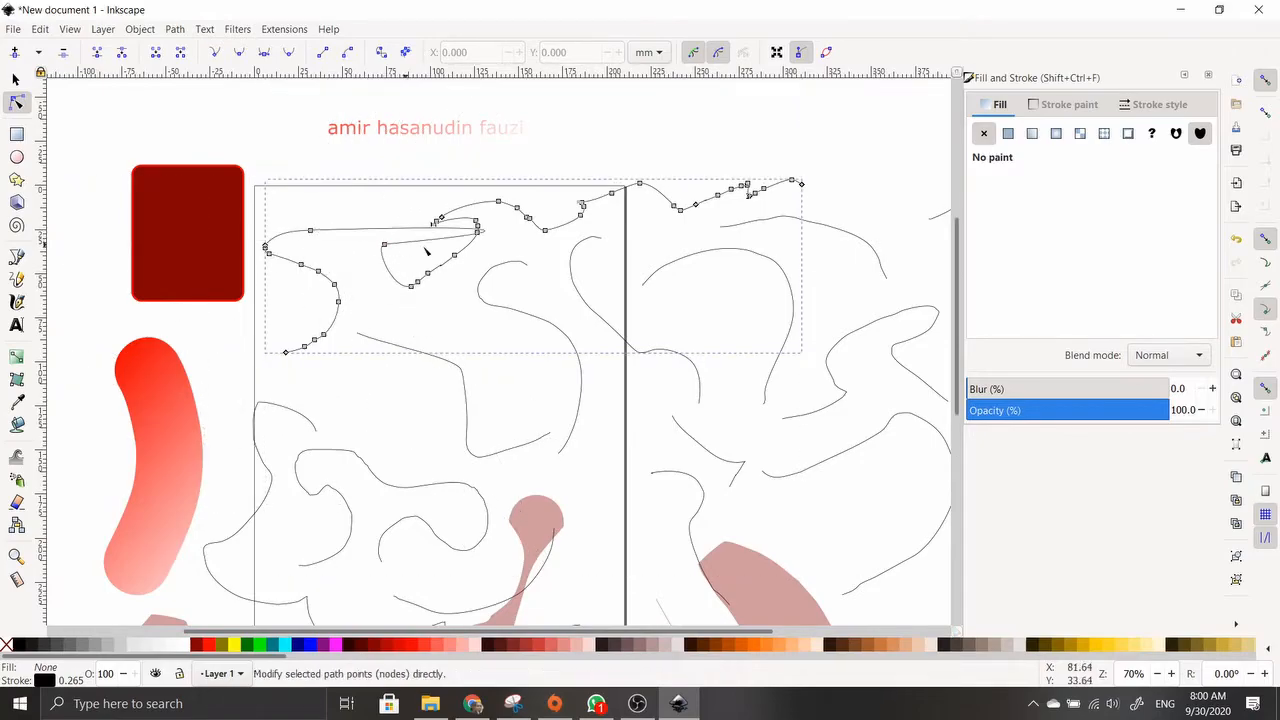
click(428, 273)
click(454, 255)
drag(455, 258, 461, 301)
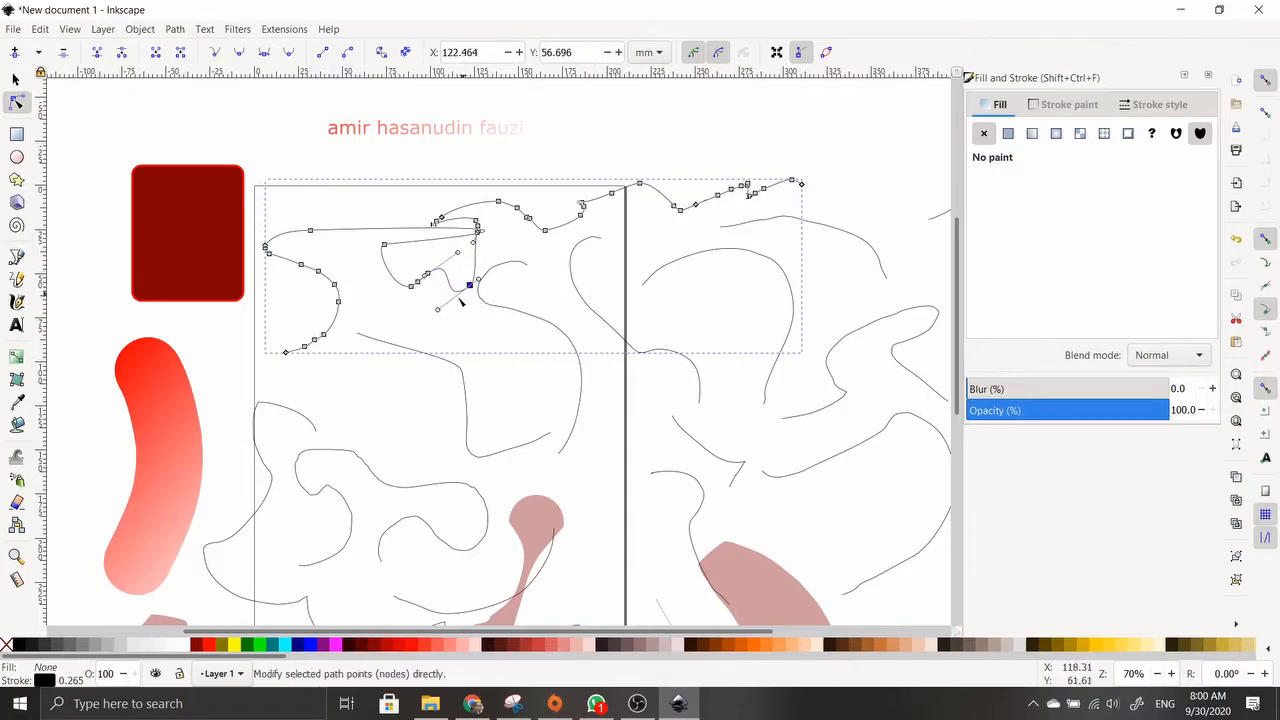
click(225, 245)
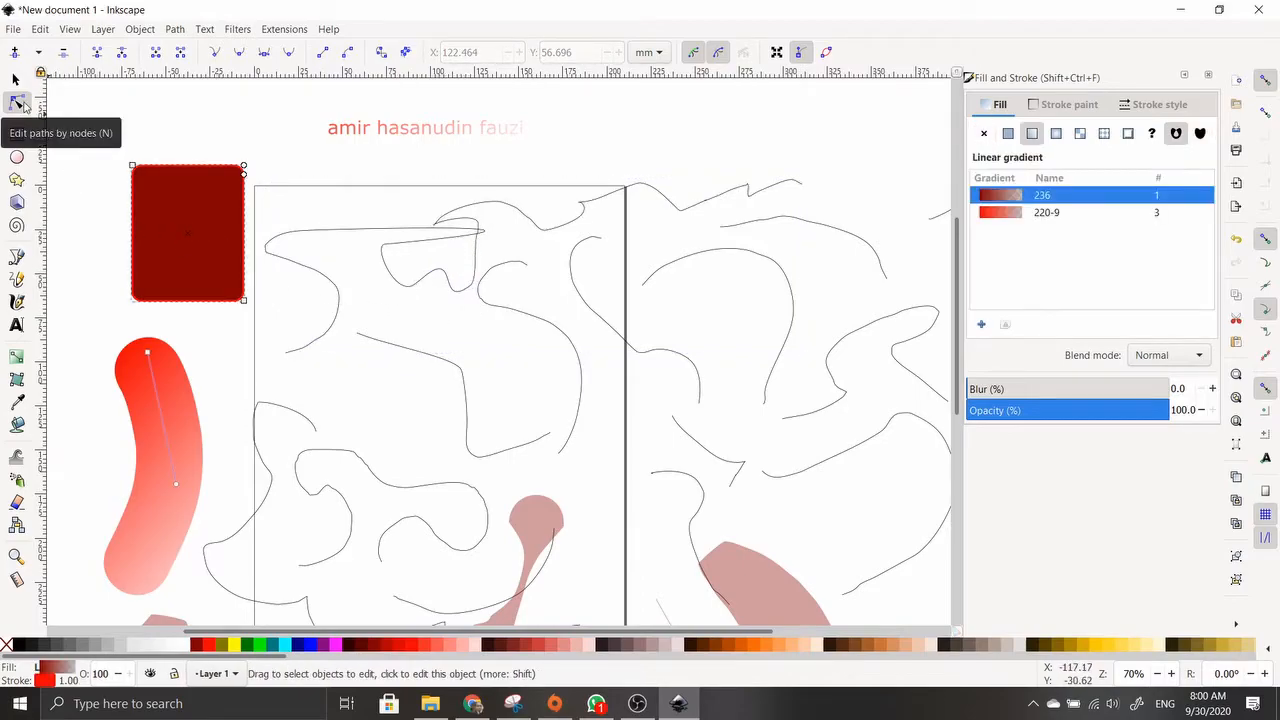
mouse_move(244, 175)
mouse_down()
mouse_move(249, 218)
mouse_move(244, 190)
mouse_up()
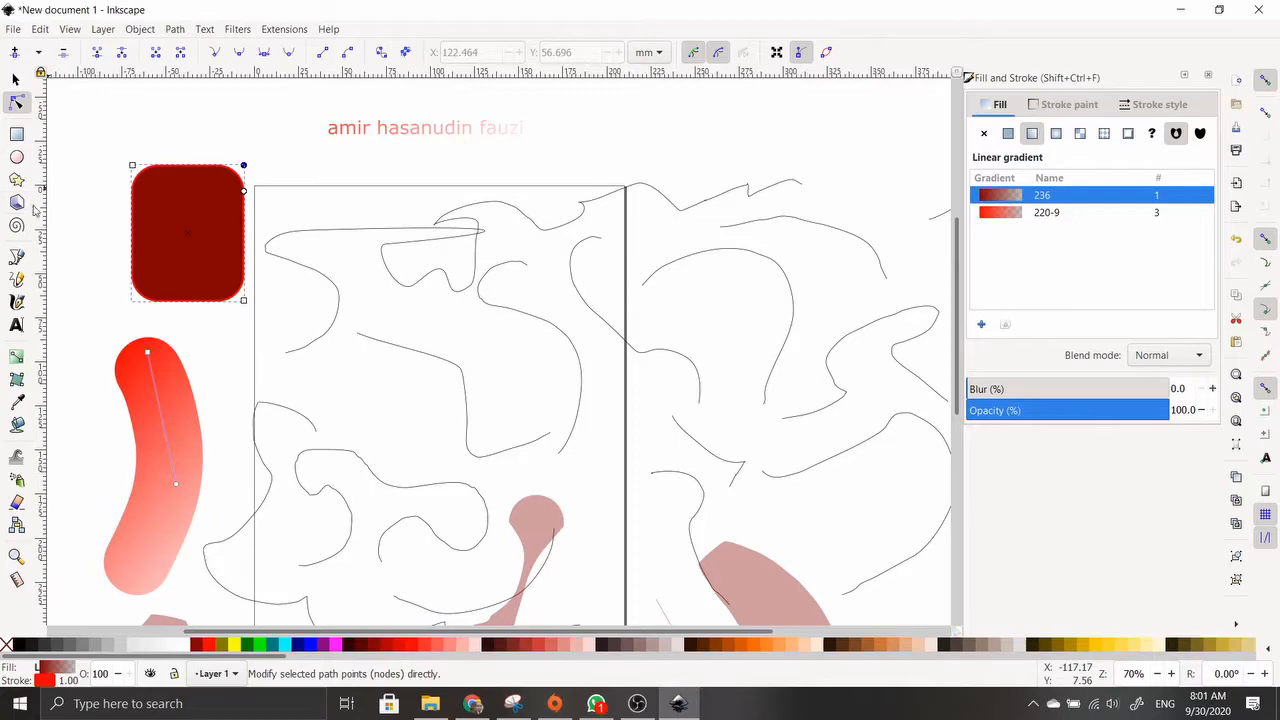
Add a dark-red-to-white mesh gradient to the rectangle and curve its top edge
click(17, 380)
drag(187, 209, 156, 239)
drag(213, 170, 150, 210)
click(243, 218)
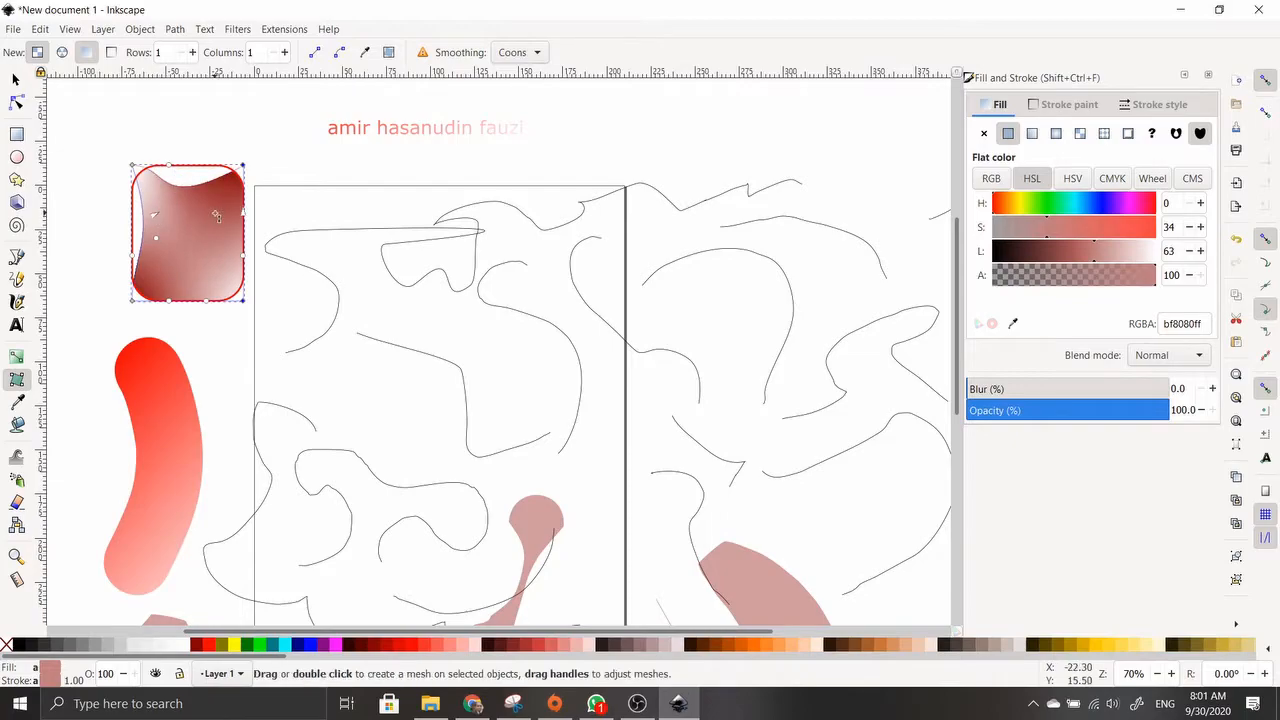
drag(142, 178, 173, 200)
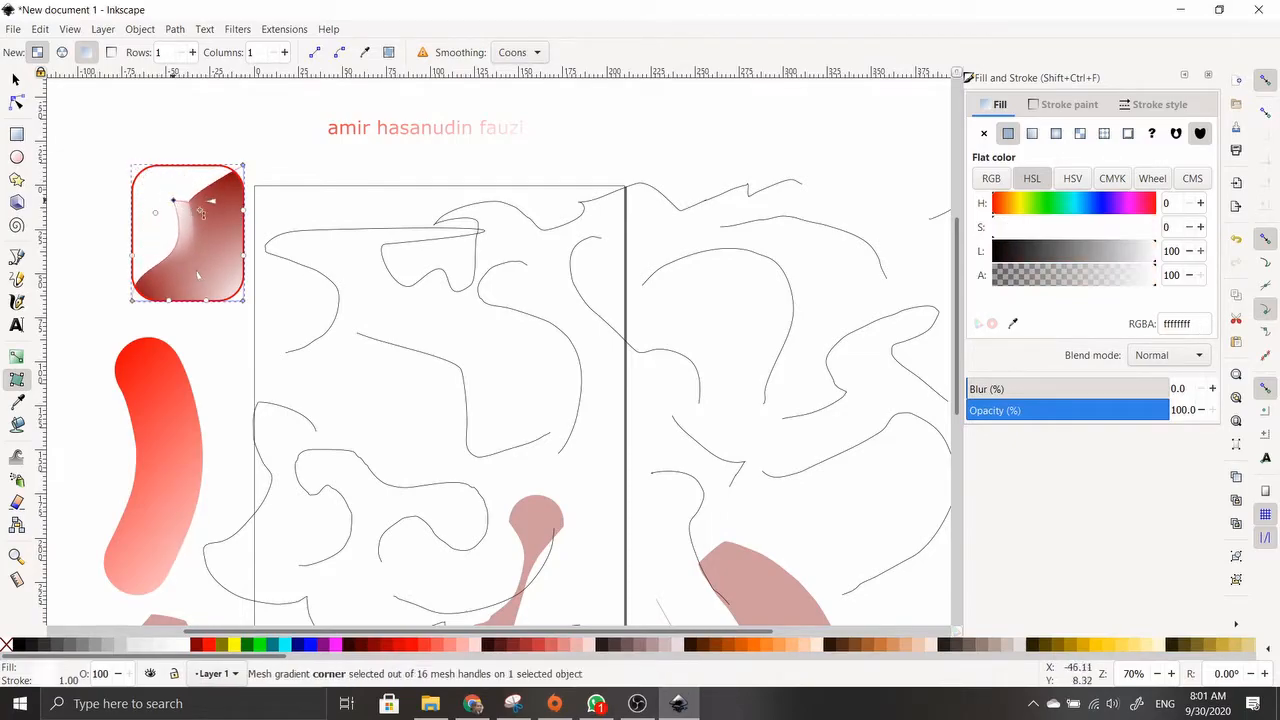
Fill the wavy top line with a purple 800080 mesh gradient and reshape its corners and edges
click(345, 235)
drag(371, 318, 376, 295)
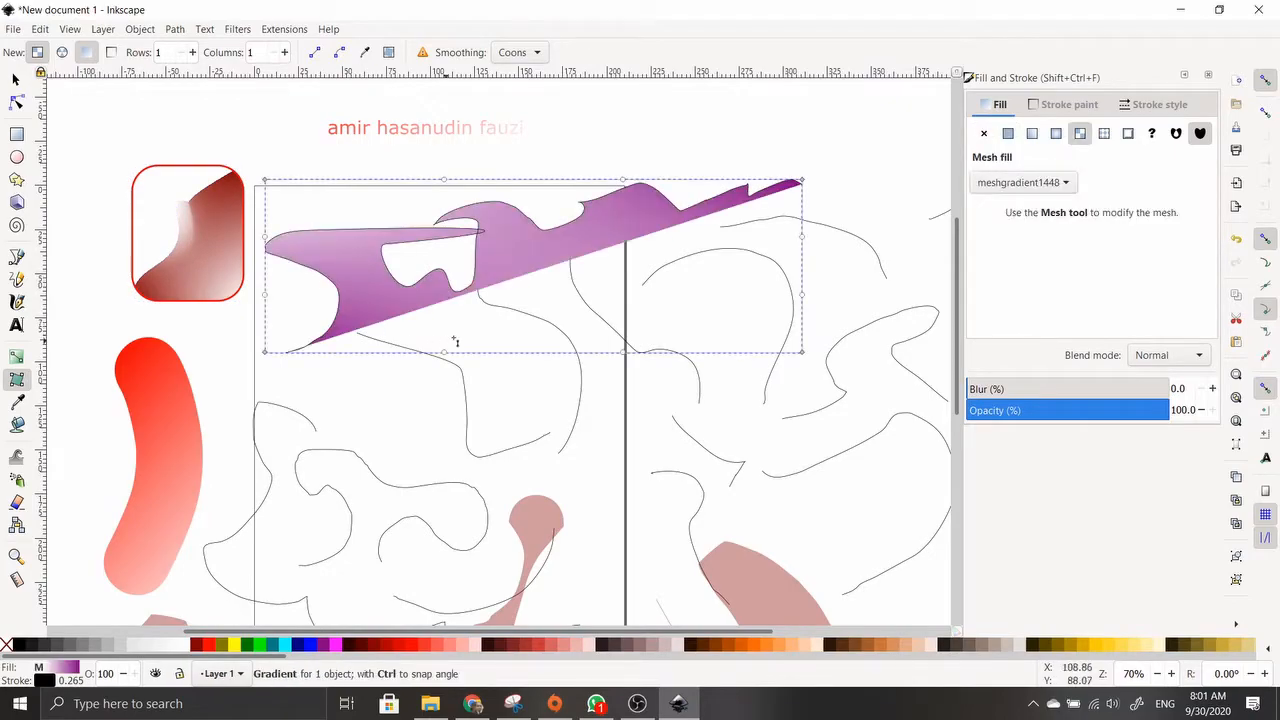
mouse_move(268, 240)
mouse_down()
mouse_move(320, 237)
mouse_move(348, 268)
mouse_up()
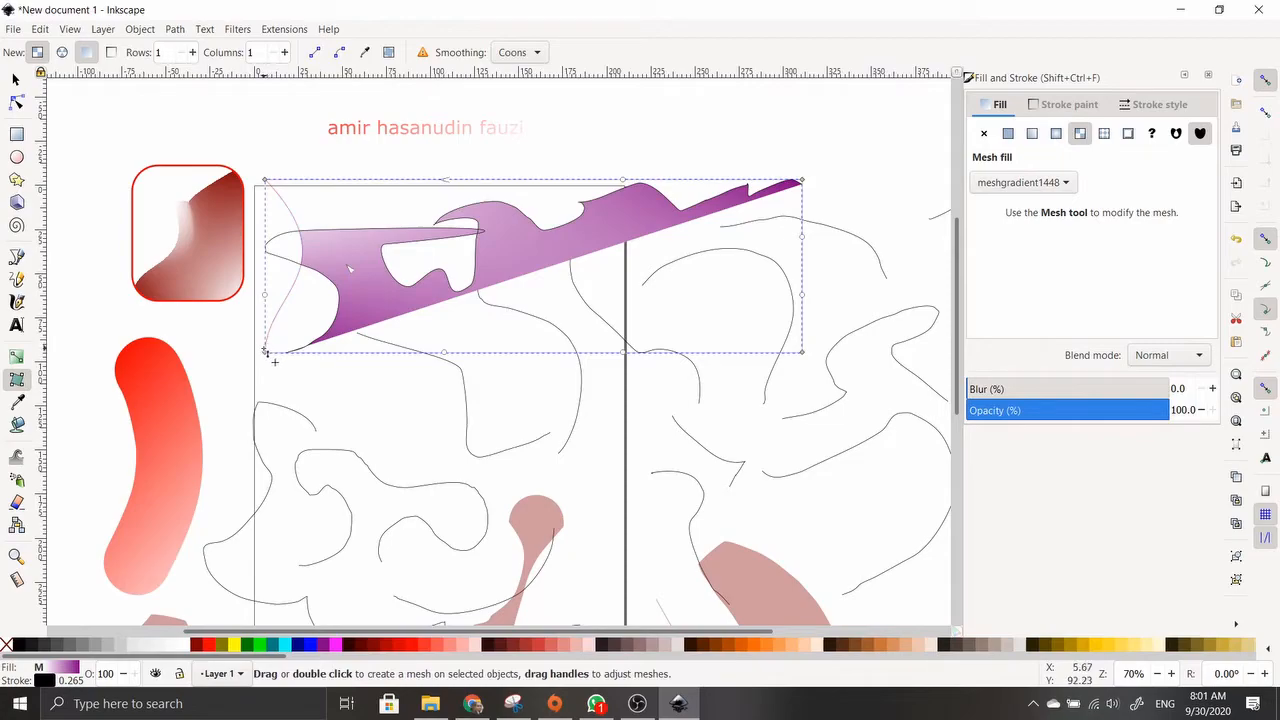
drag(267, 353, 372, 360)
drag(266, 181, 303, 207)
drag(478, 229, 437, 272)
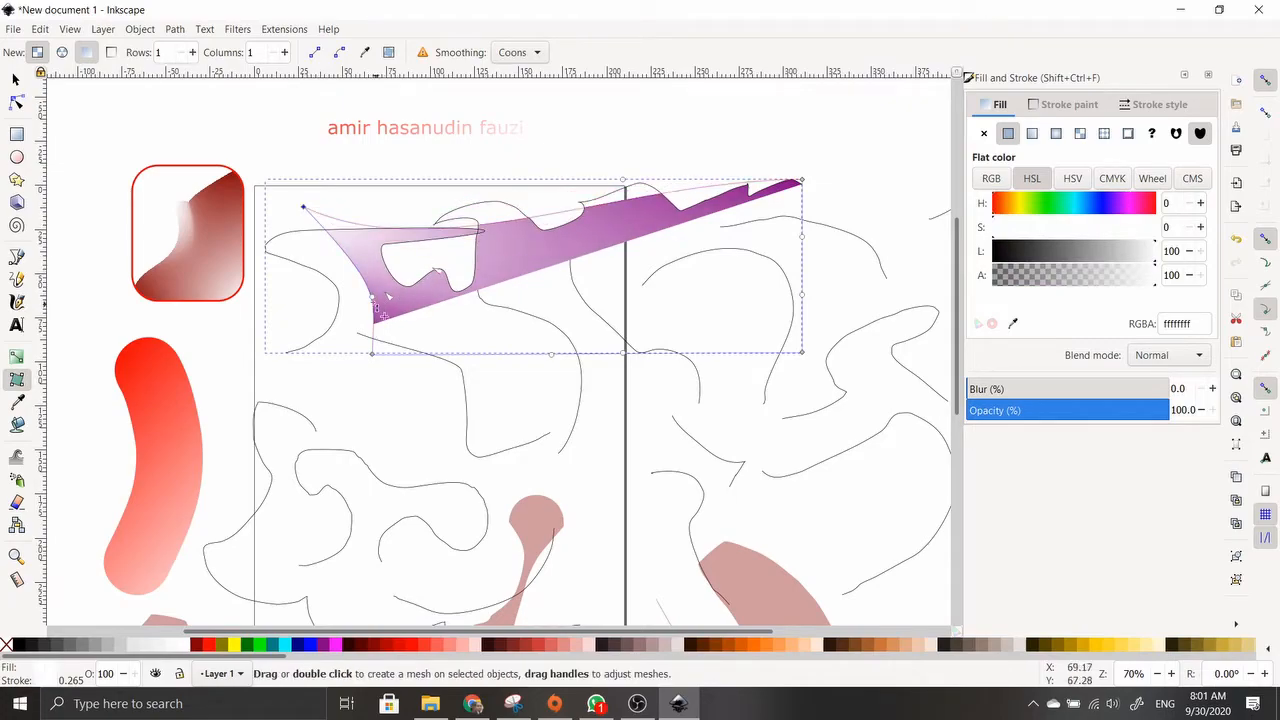
drag(372, 355, 266, 331)
mouse_move(386, 297)
mouse_down()
mouse_move(470, 311)
mouse_move(394, 300)
mouse_up()
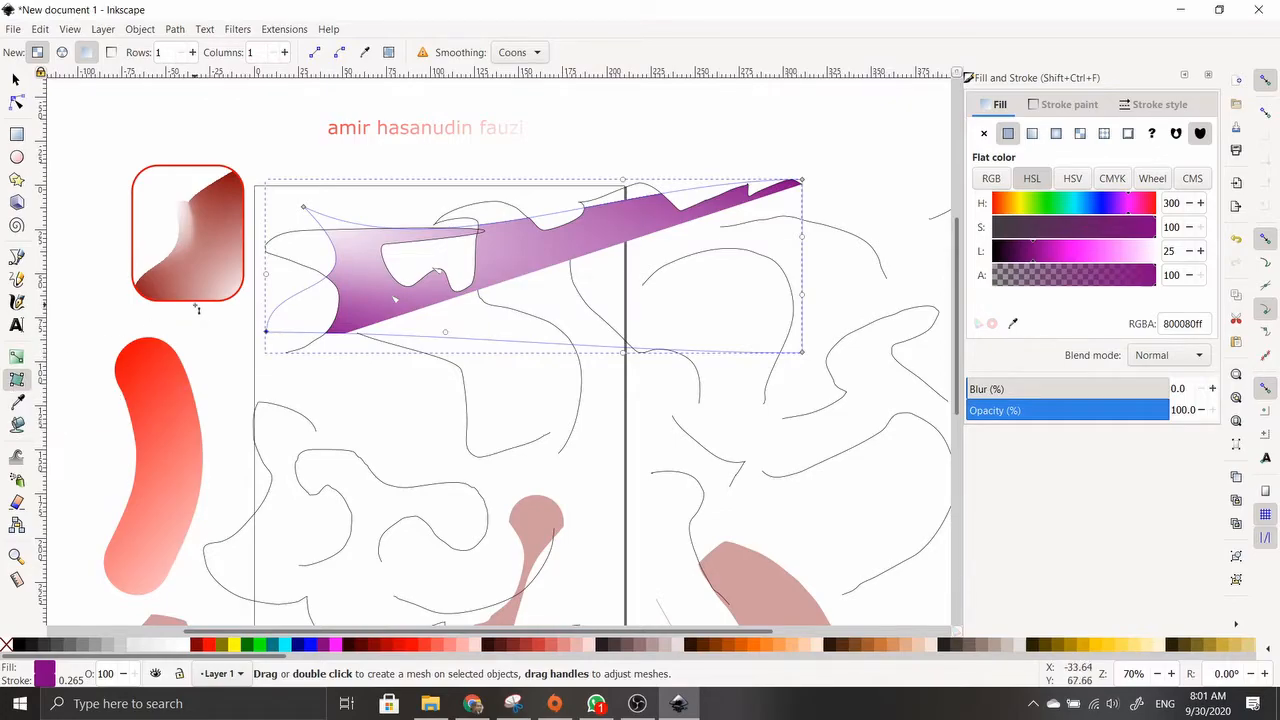
With the Dropper, sample the red, pink and gradient-square colours into the wedge's fill
click(16, 405)
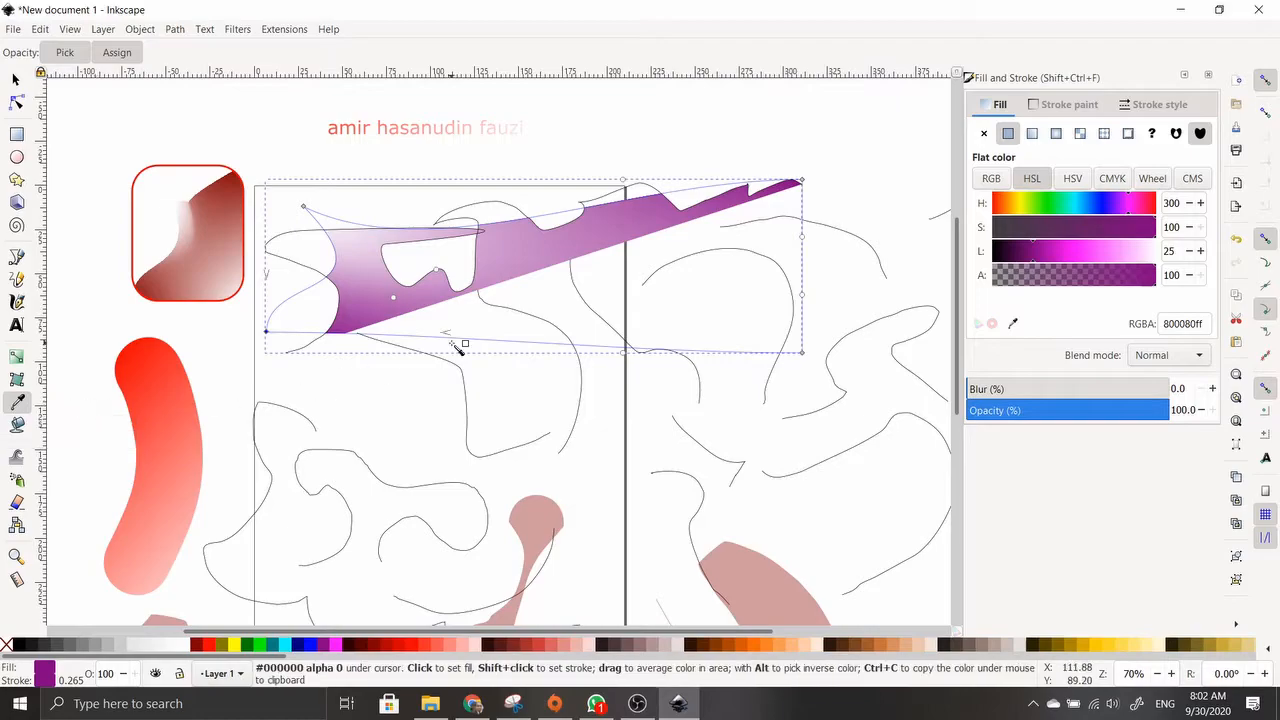
click(186, 400)
click(224, 266)
click(537, 520)
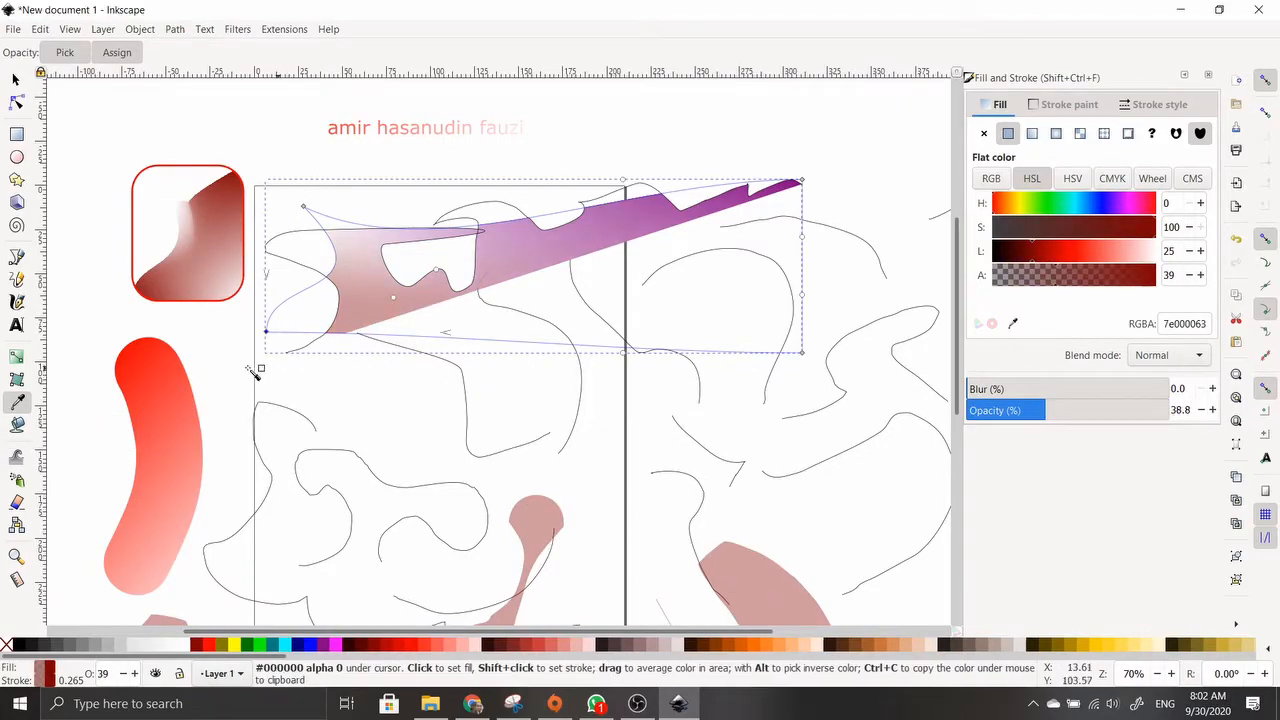
click(191, 371)
click(209, 279)
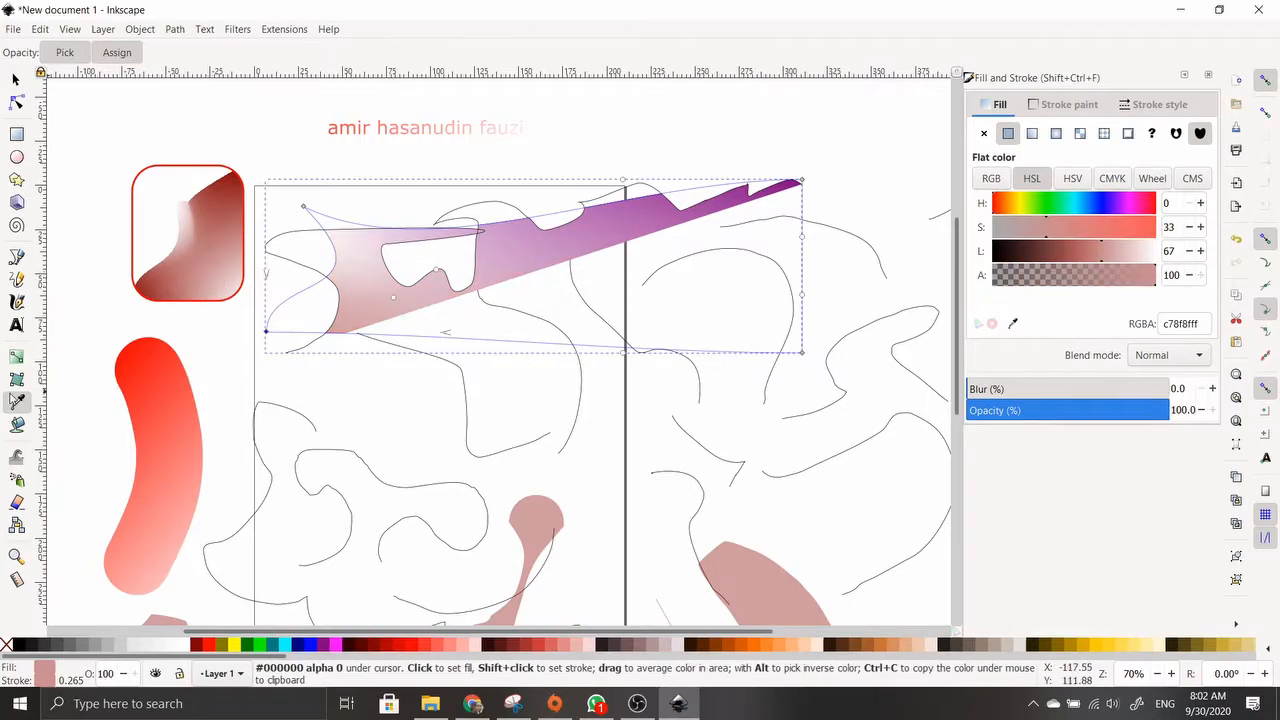
Average the red blob's colour, then sample dark red, pink and transparent canvas into the fill
drag(165, 386, 274, 414)
drag(192, 418, 150, 362)
click(224, 203)
click(746, 565)
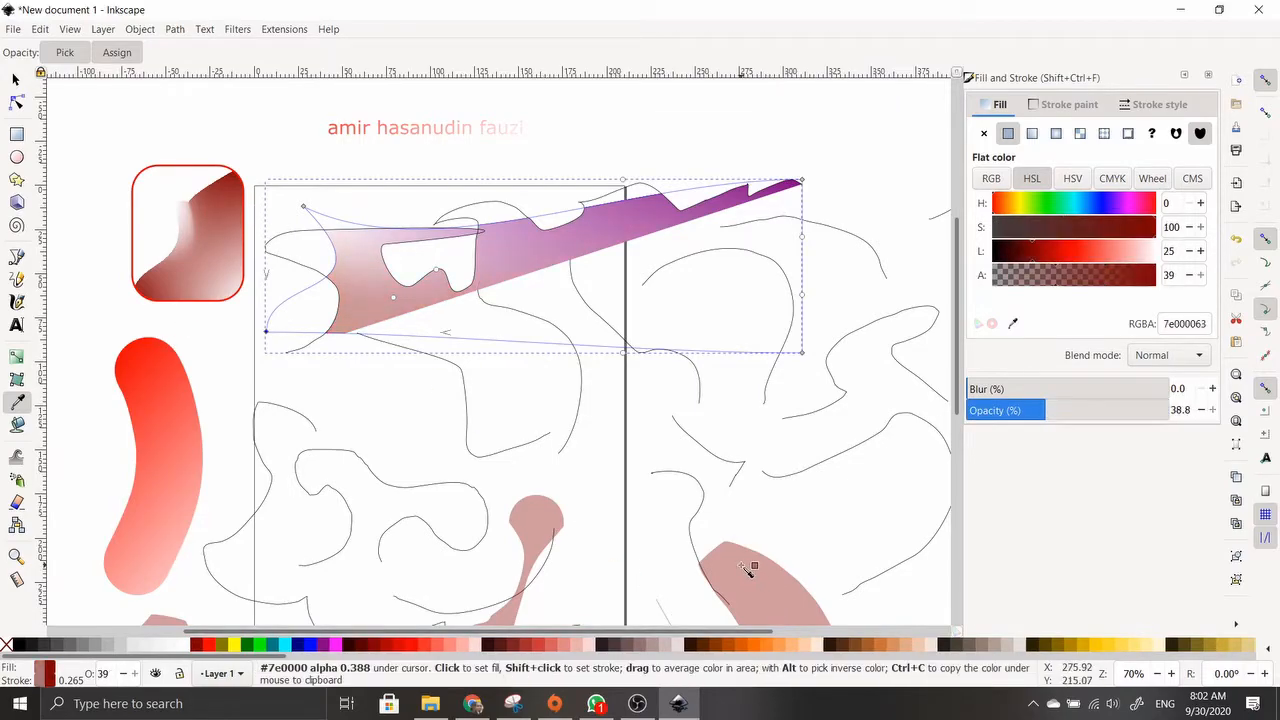
click(551, 520)
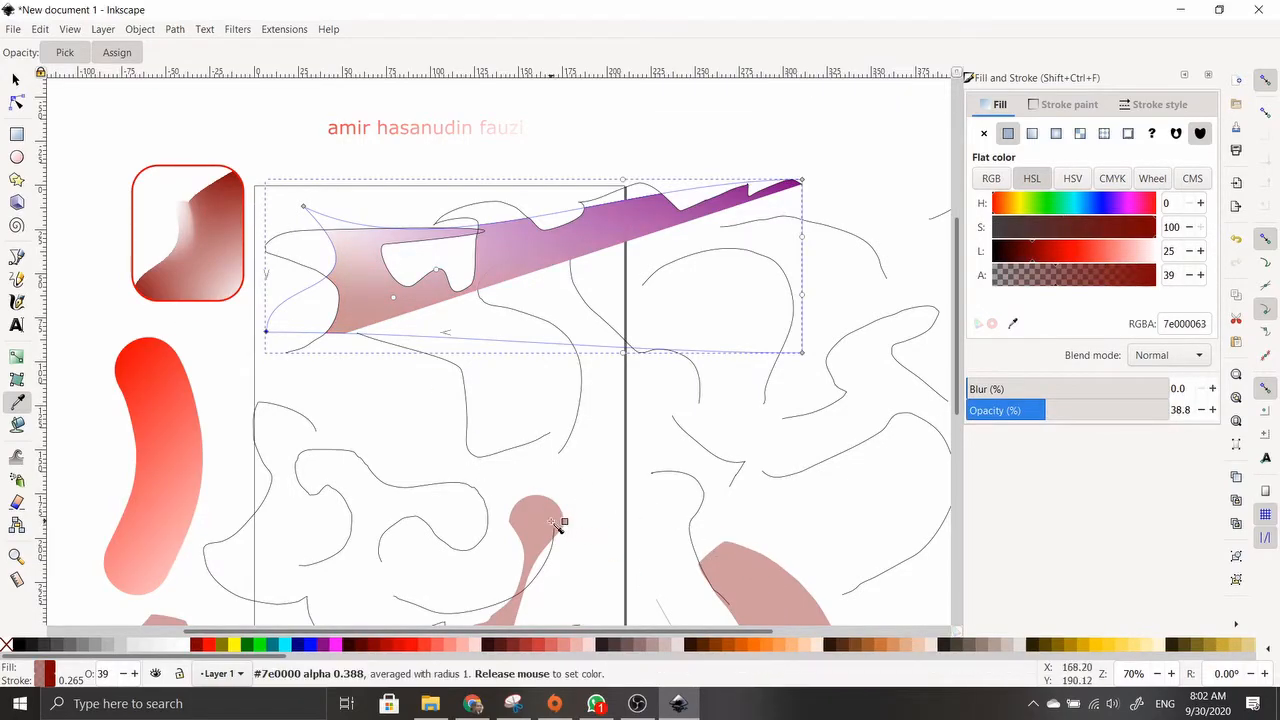
click(257, 444)
click(17, 426)
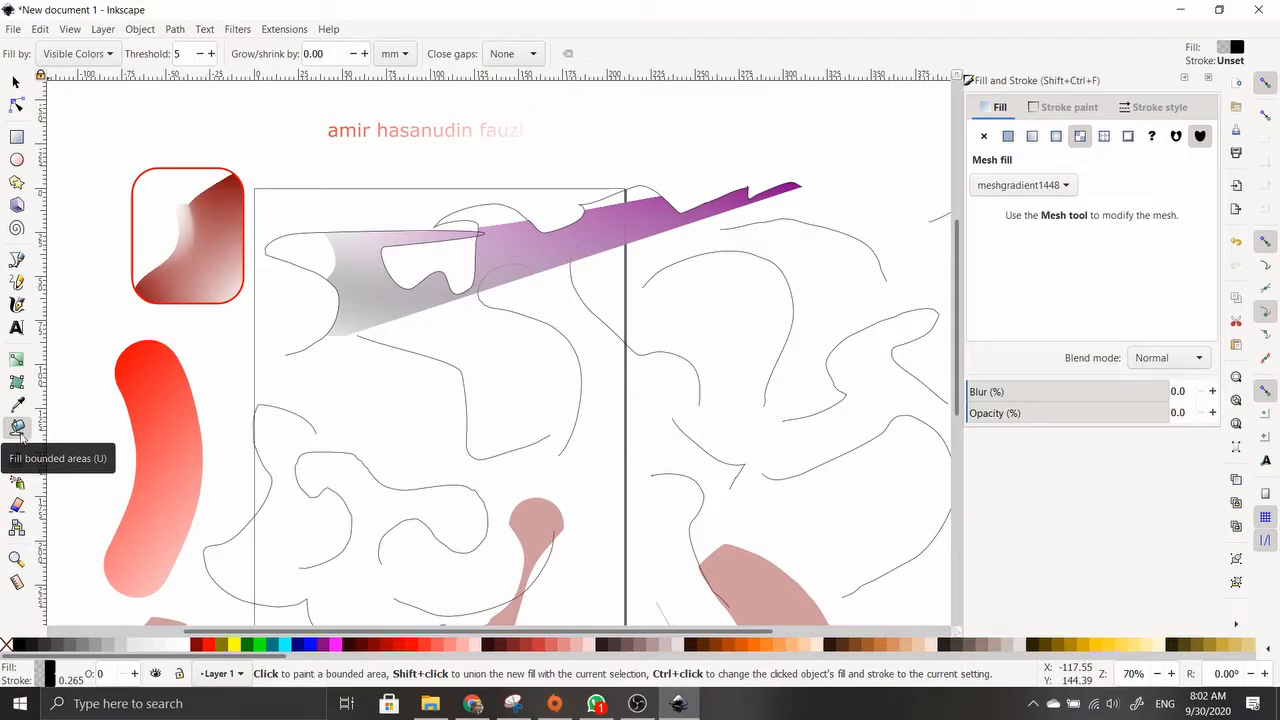
Bucket-fill the area inside the rounded red square and areas of the purple wedge
click(208, 257)
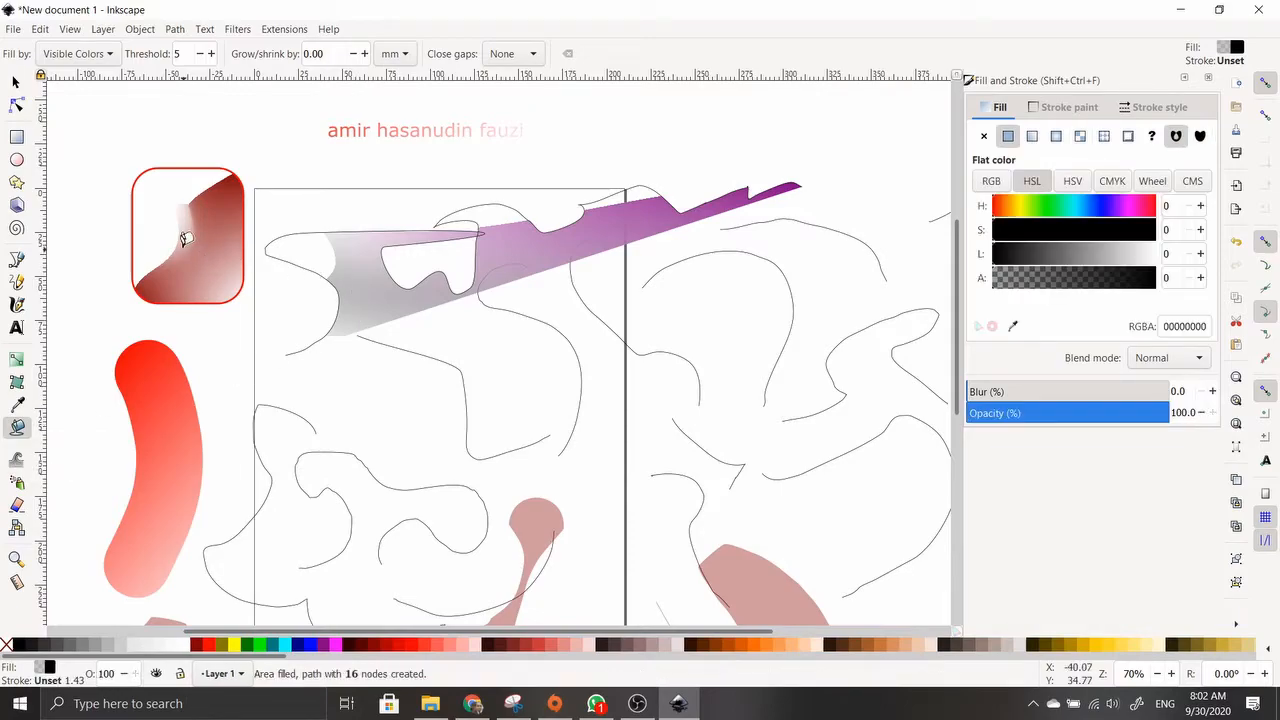
click(490, 343)
click(381, 245)
click(337, 238)
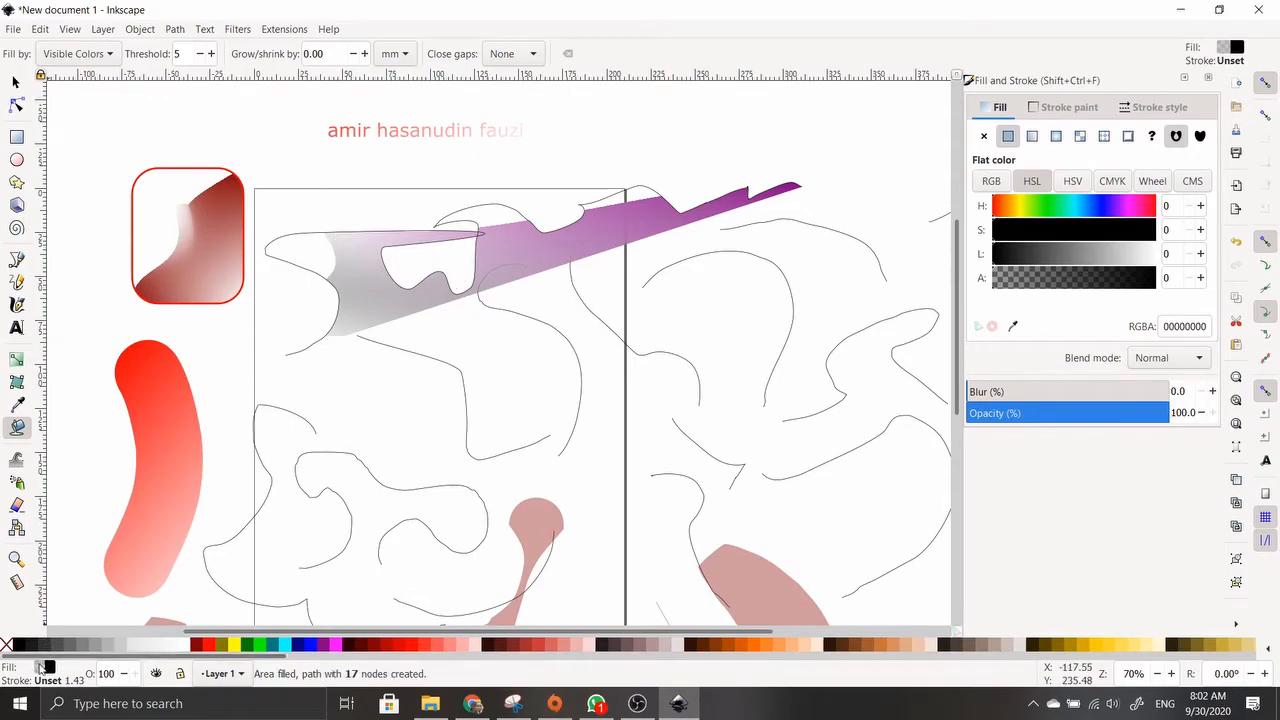
Pick teal then navy and bucket-fill more enclosed areas lower and upper-left in the drawing
click(245, 648)
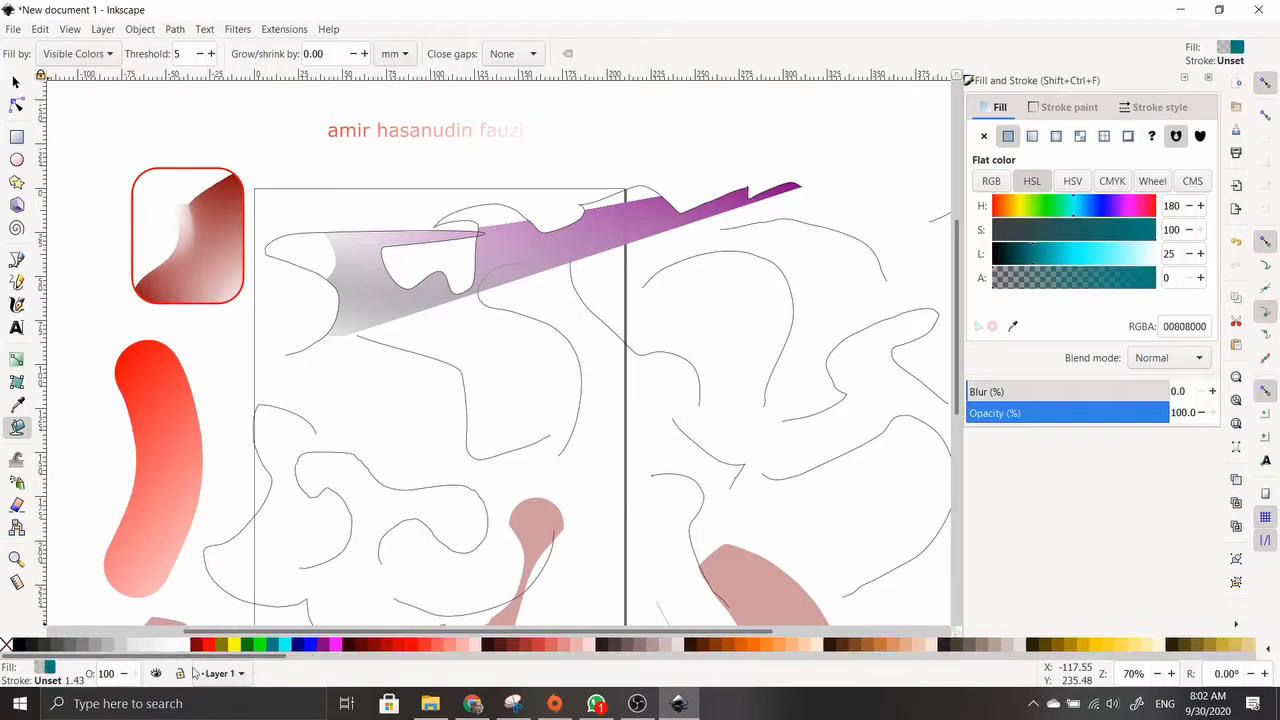
click(296, 645)
scroll(503, 503, down, 5)
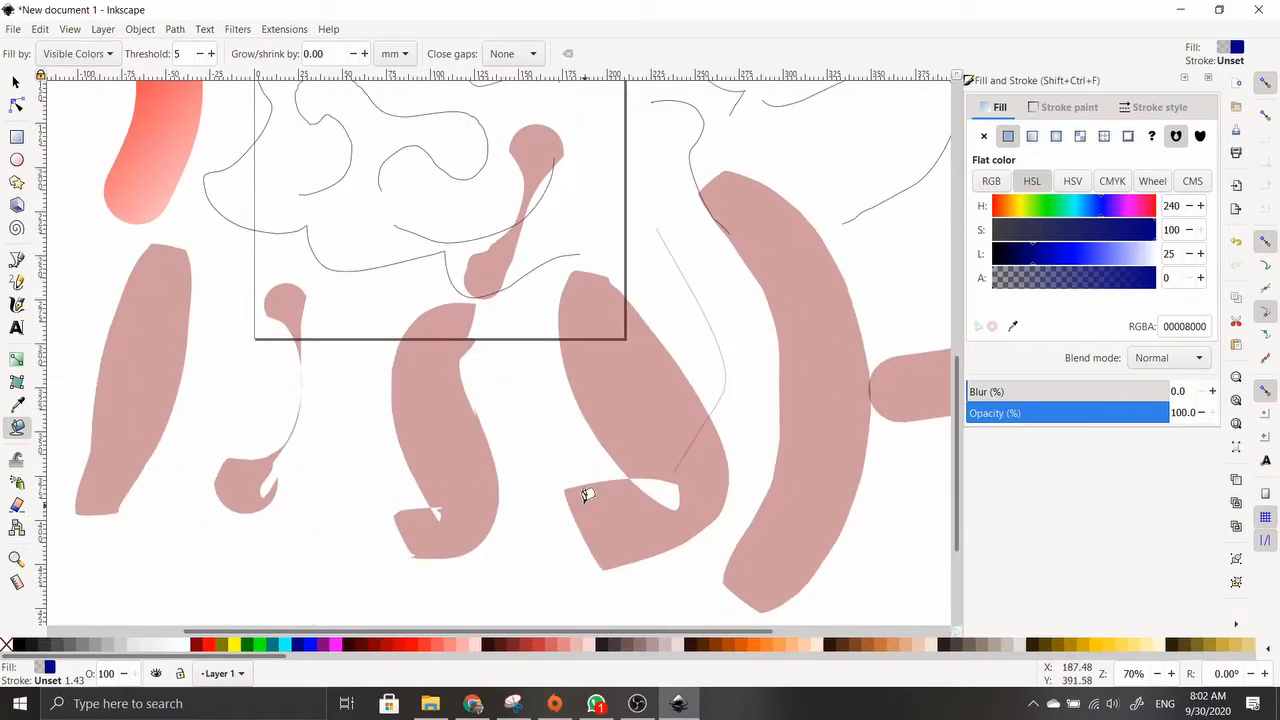
click(438, 429)
scroll(195, 357, up, 3)
click(177, 240)
click(171, 228)
scroll(258, 354, up, 4)
scroll(263, 352, up, 2)
scroll(380, 389, up, 2)
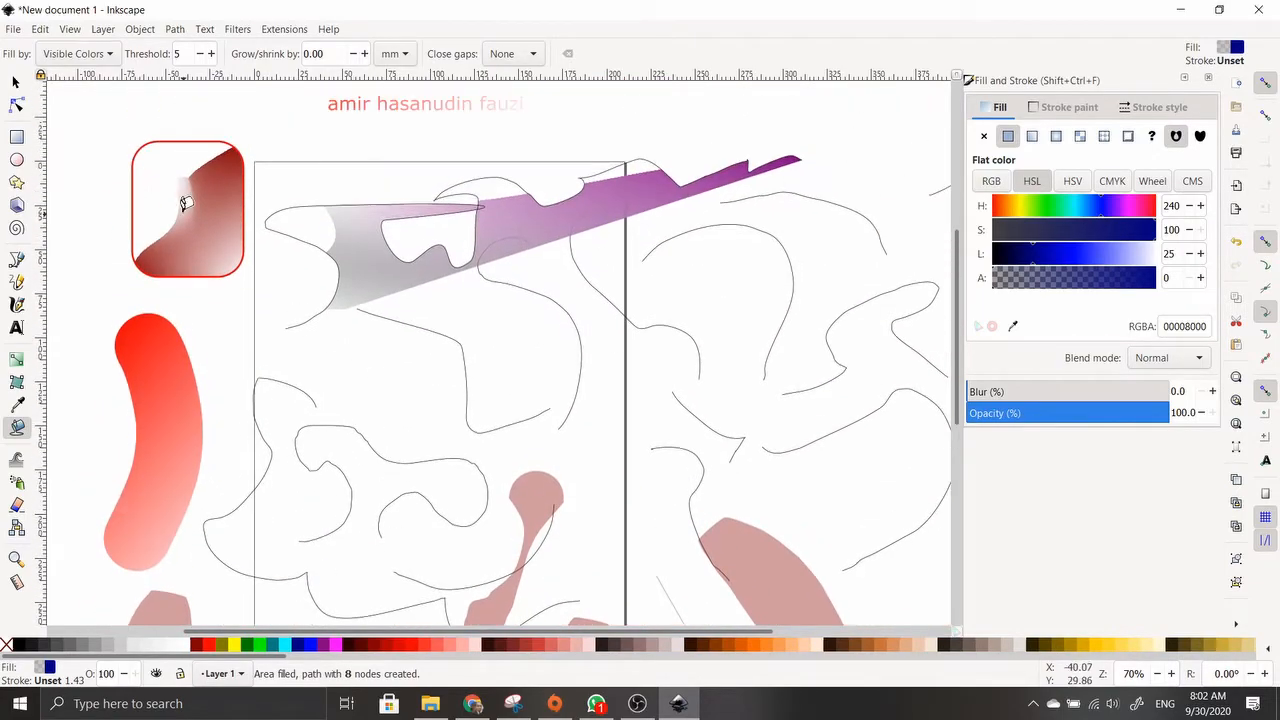
click(17, 138)
Draw a rounded rectangle left of page centre and colour it olive, then #C83737
drag(300, 348, 432, 440)
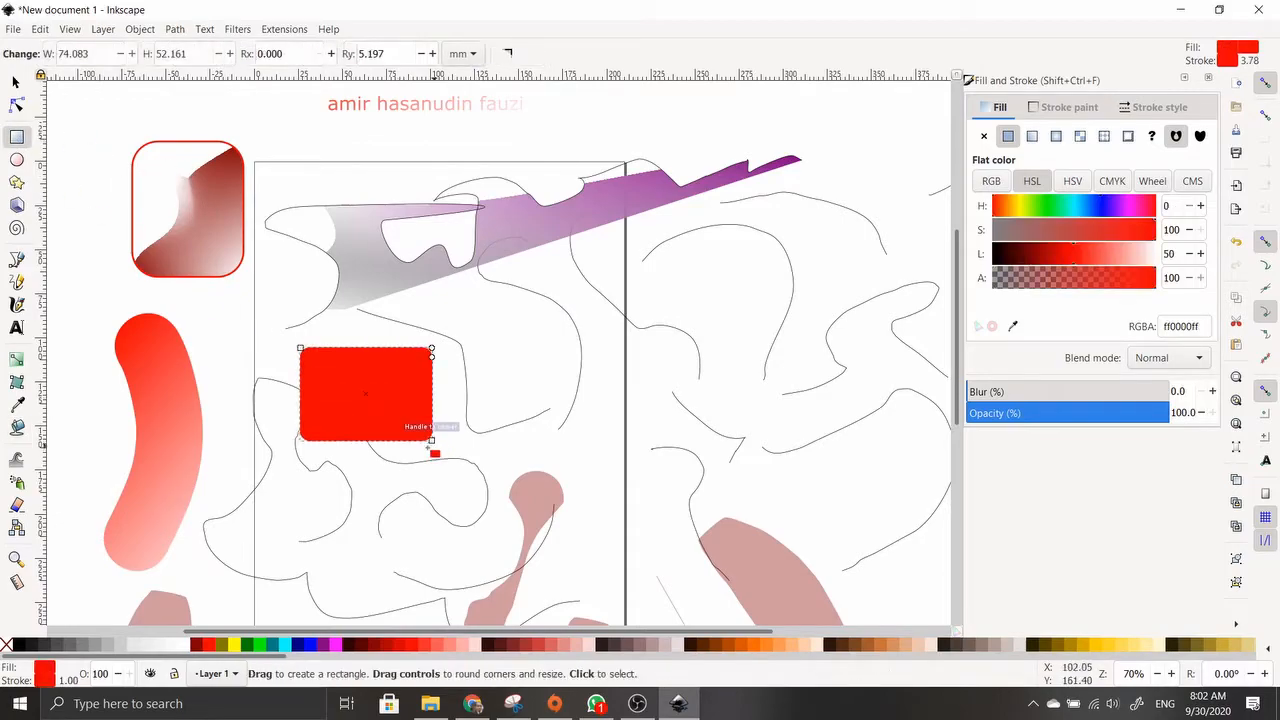
click(17, 427)
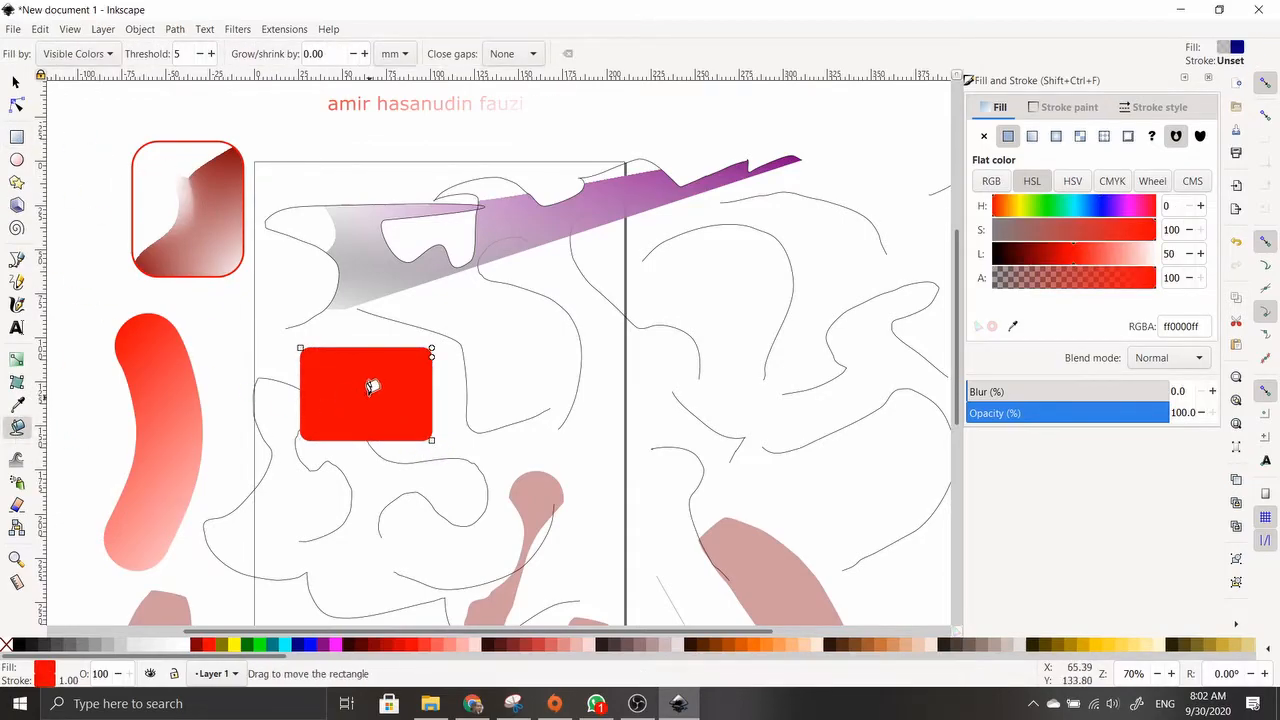
click(248, 647)
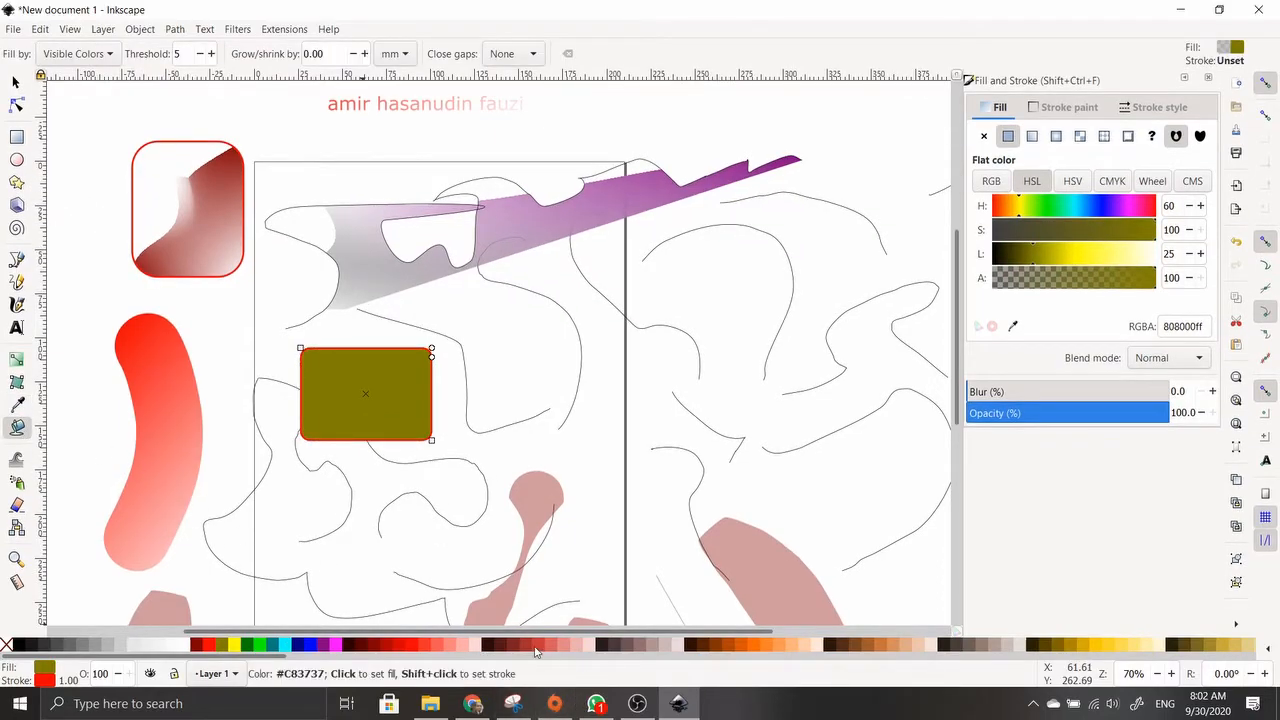
click(535, 647)
Deselect, pick maroon, and bucket-fill inside the red rectangle and the purple gradient shape
click(15, 81)
click(136, 317)
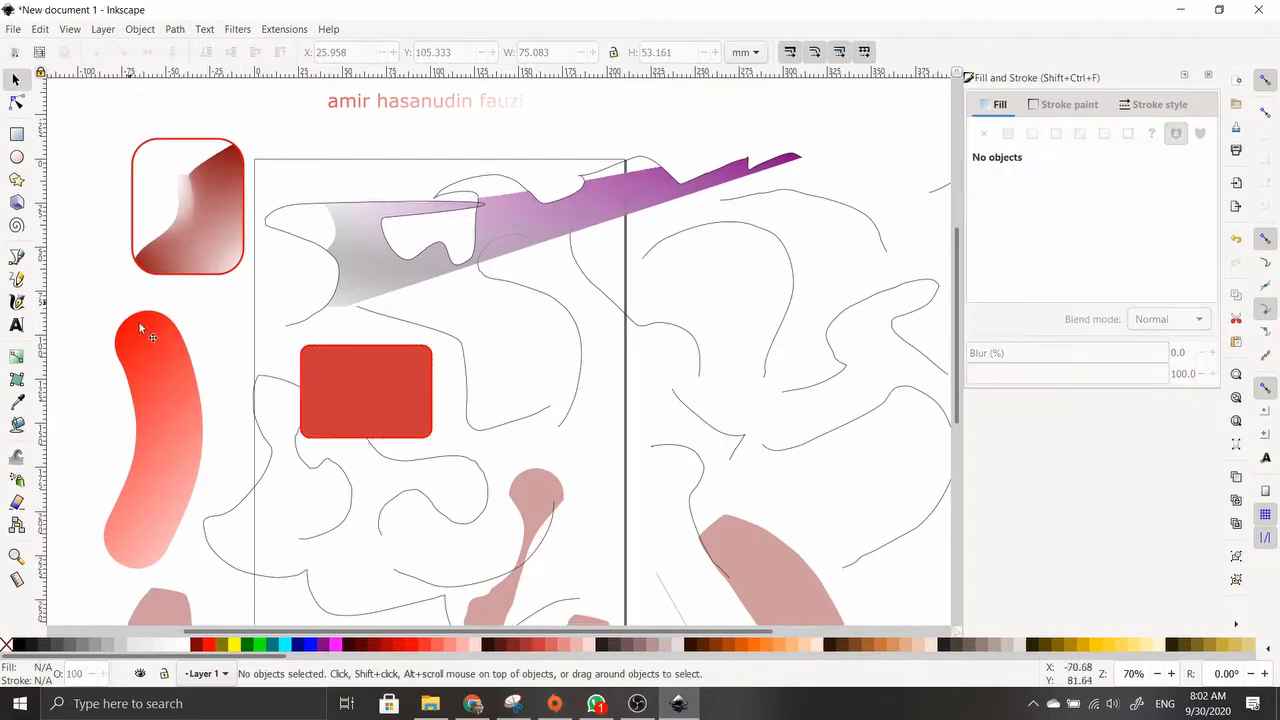
click(16, 426)
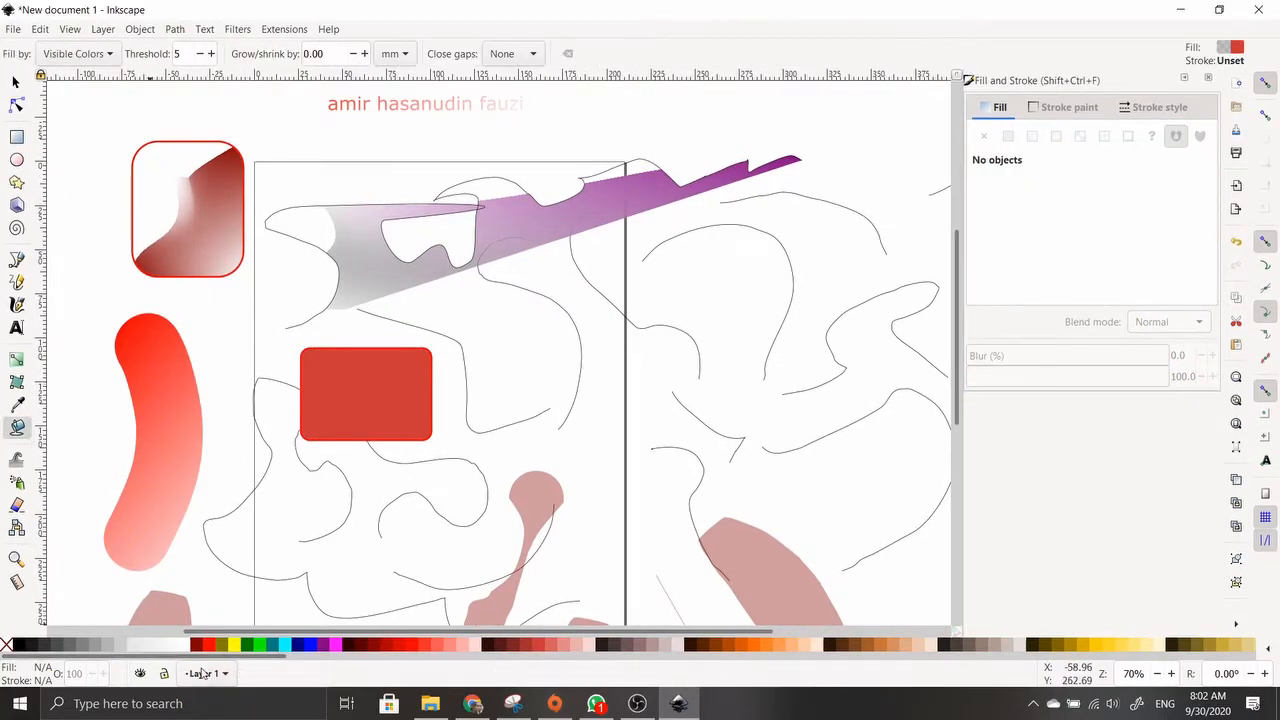
click(200, 648)
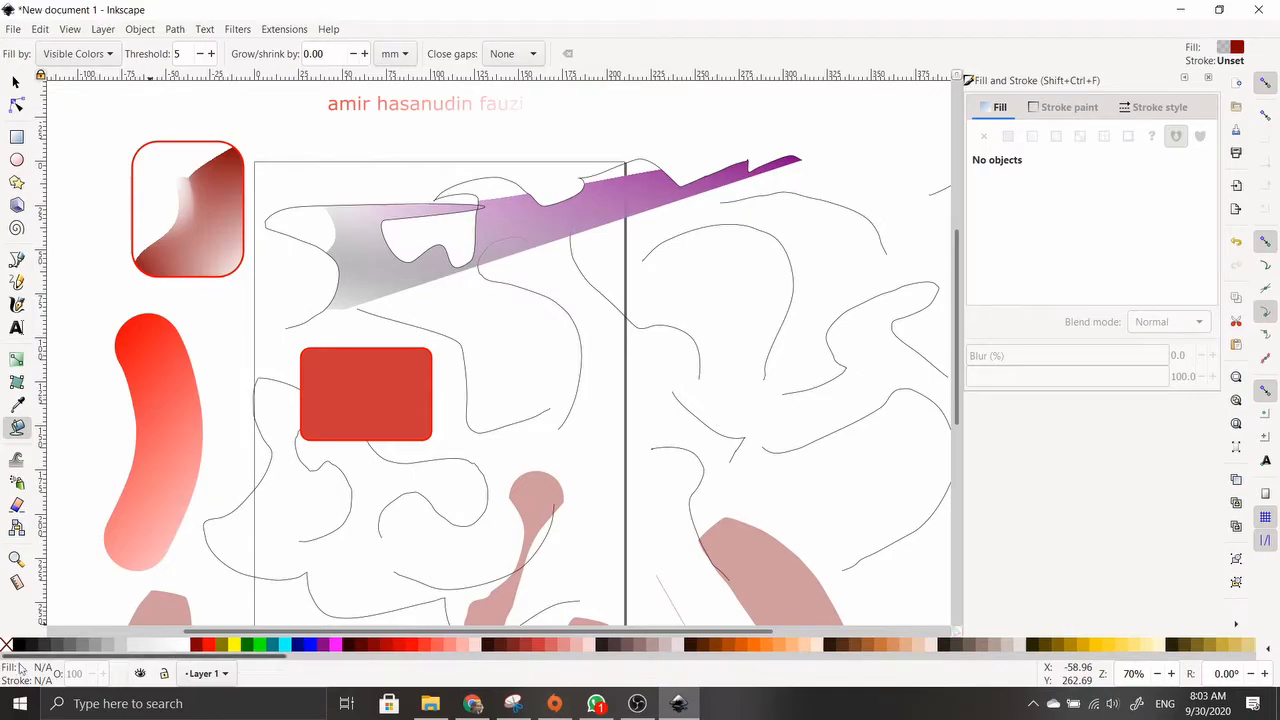
click(344, 372)
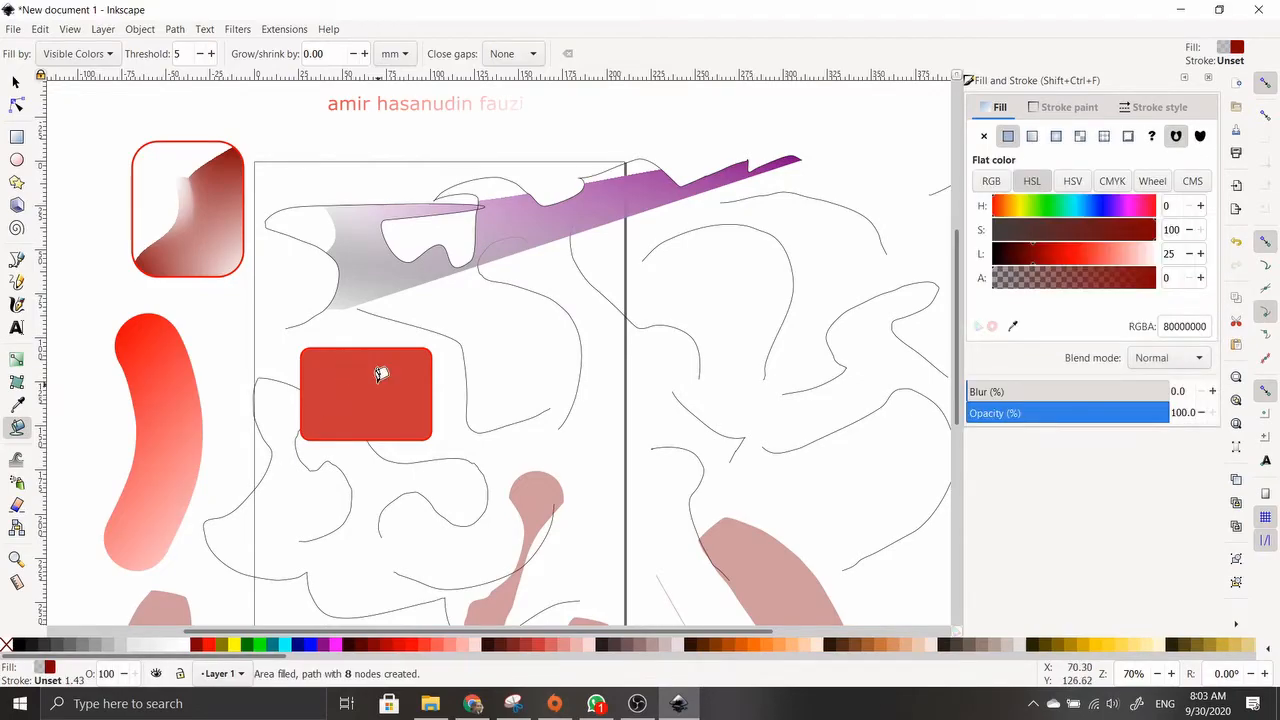
click(510, 215)
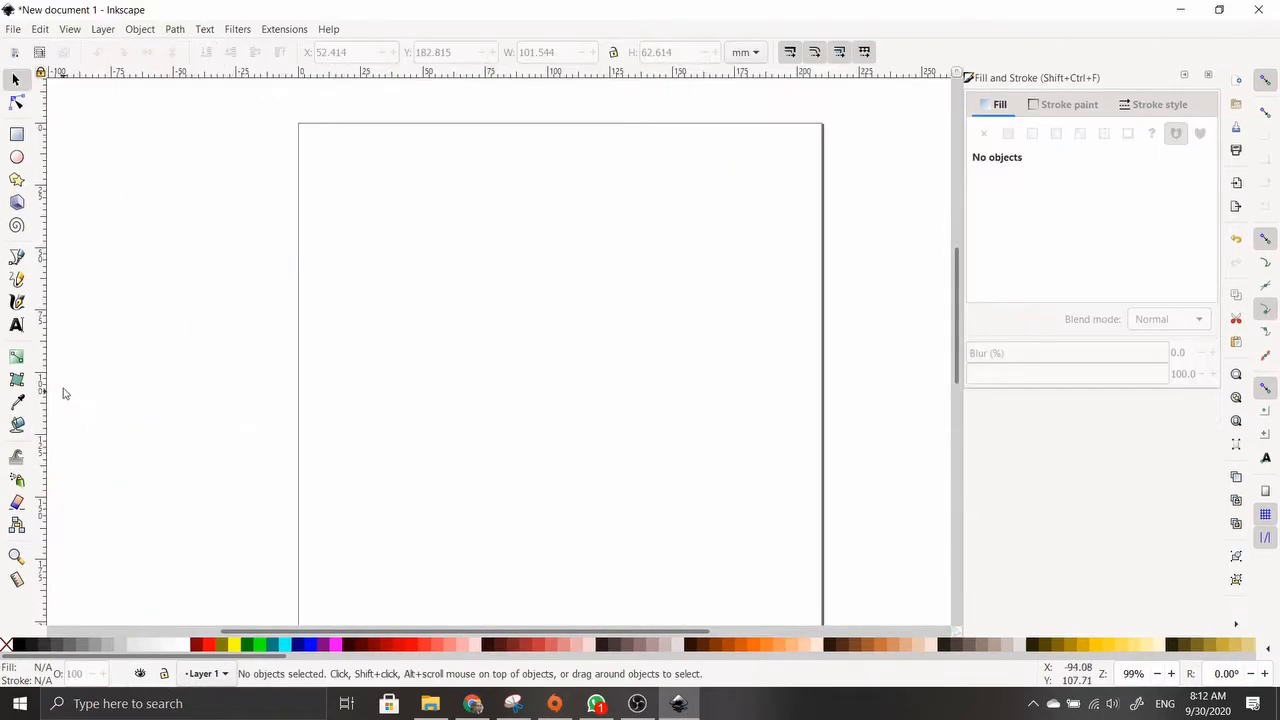
Draw about ten wavy black pencil curves across the page, including a short one near the centre
click(18, 281)
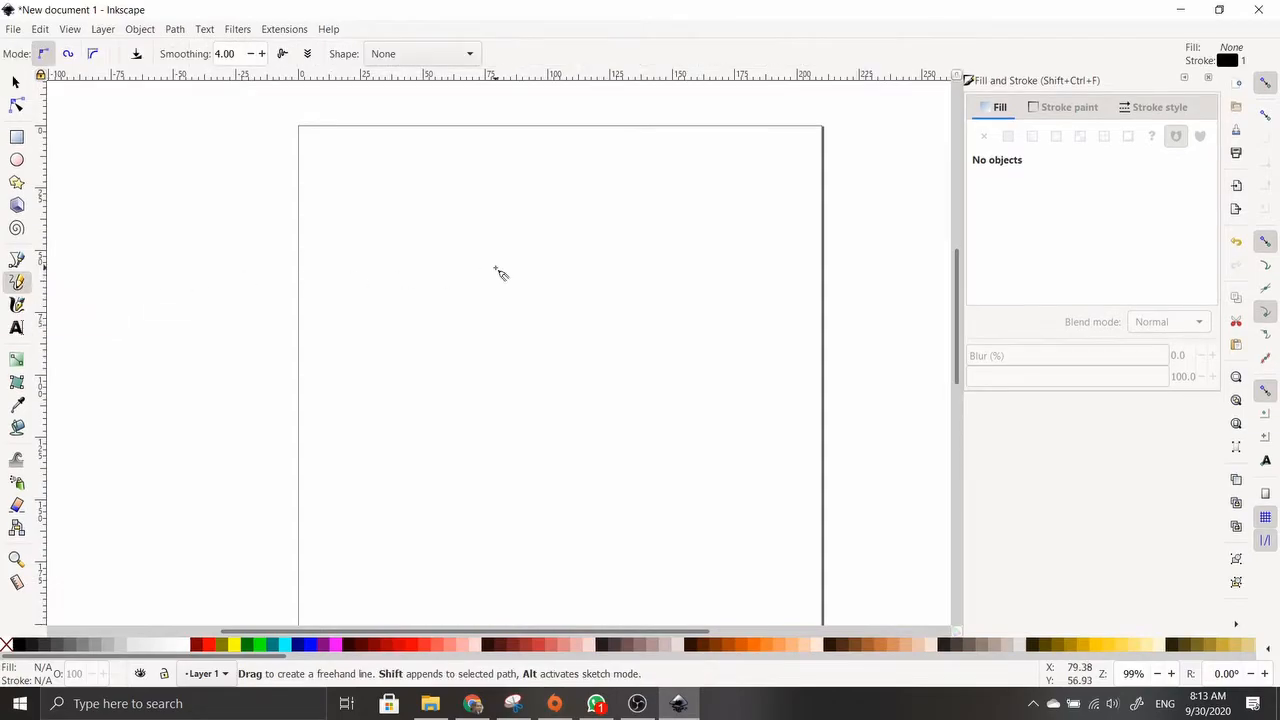
mouse_move(369, 307)
mouse_down()
mouse_move(396, 206)
mouse_move(518, 228)
mouse_move(690, 204)
mouse_up()
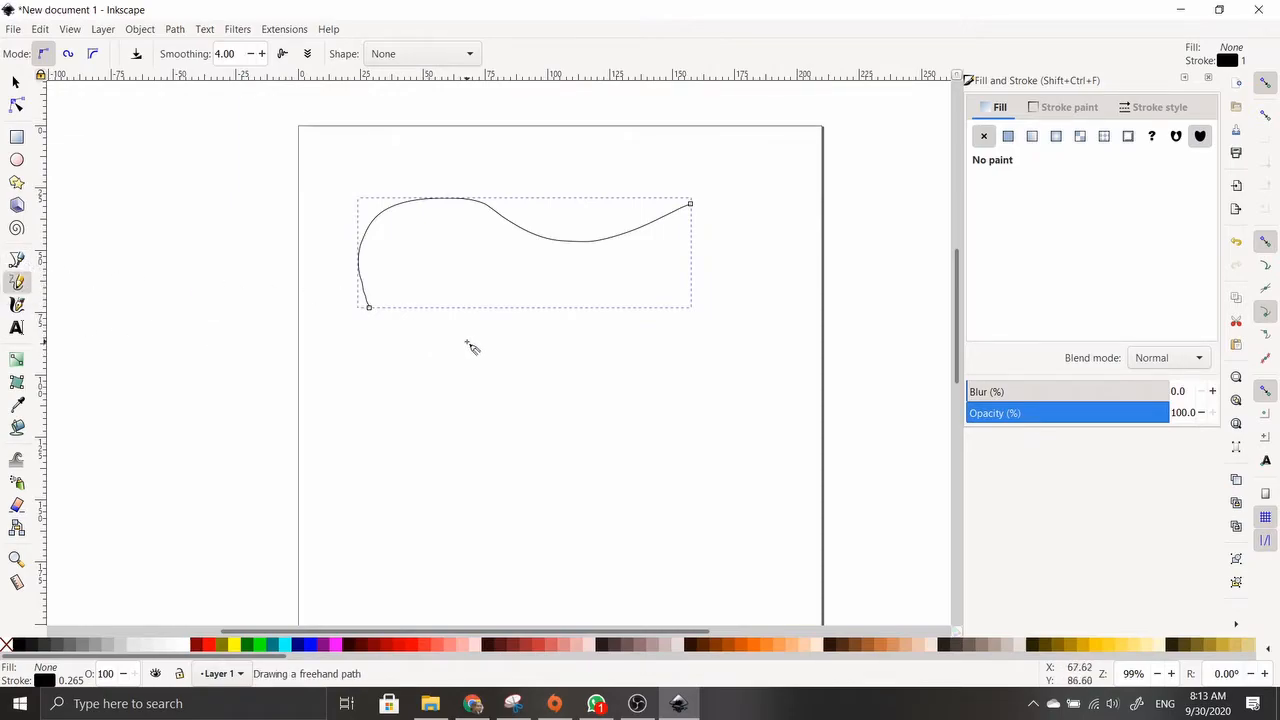
mouse_move(425, 347)
mouse_down()
mouse_move(482, 397)
mouse_move(638, 349)
mouse_move(704, 394)
mouse_move(673, 501)
mouse_move(502, 535)
mouse_move(494, 591)
mouse_move(662, 547)
mouse_move(778, 548)
mouse_up()
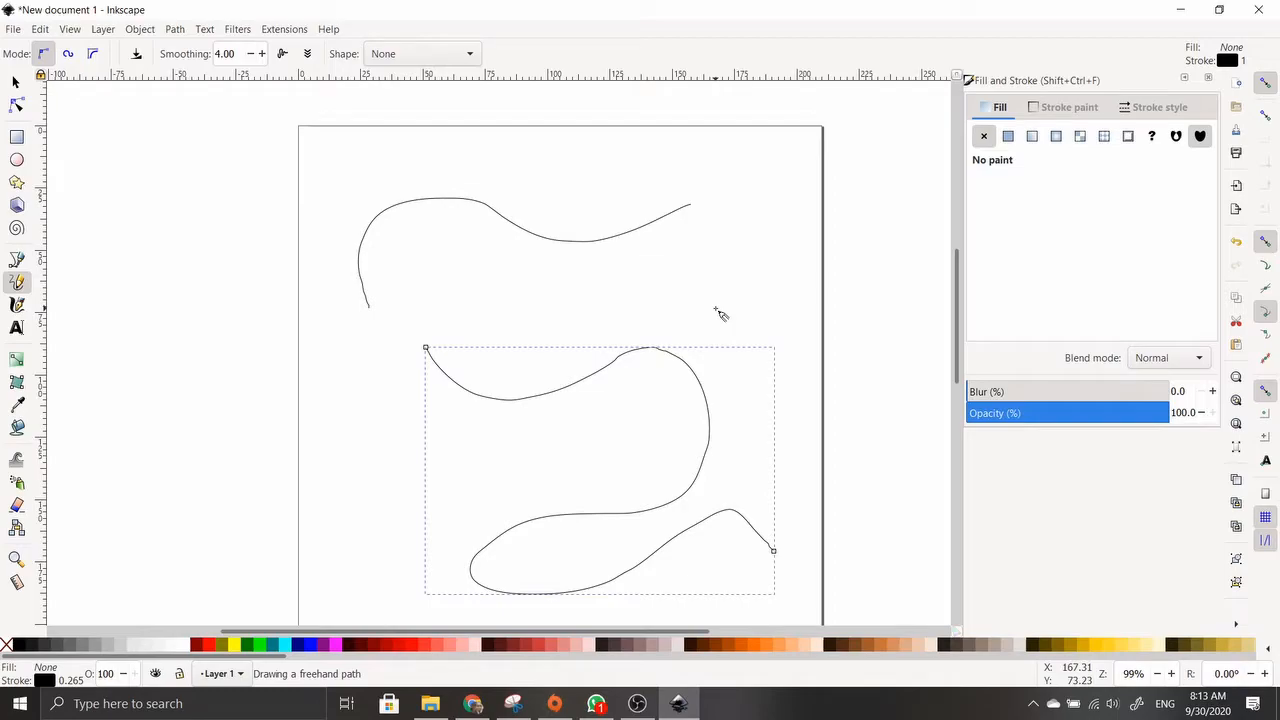
mouse_move(550, 311)
mouse_down()
mouse_move(696, 298)
mouse_move(774, 238)
mouse_move(737, 175)
mouse_move(639, 152)
mouse_move(553, 168)
mouse_move(465, 155)
mouse_move(382, 170)
mouse_up()
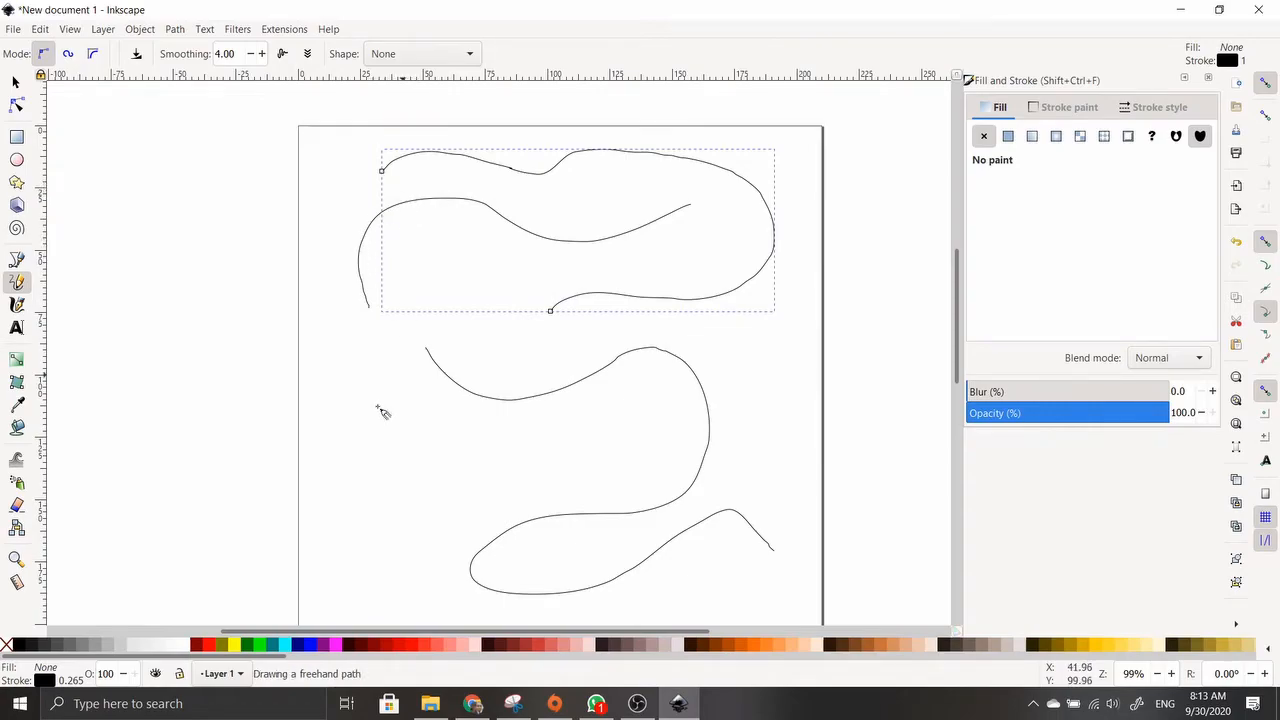
mouse_move(333, 346)
mouse_down()
mouse_move(345, 417)
mouse_move(403, 506)
mouse_move(279, 510)
mouse_up()
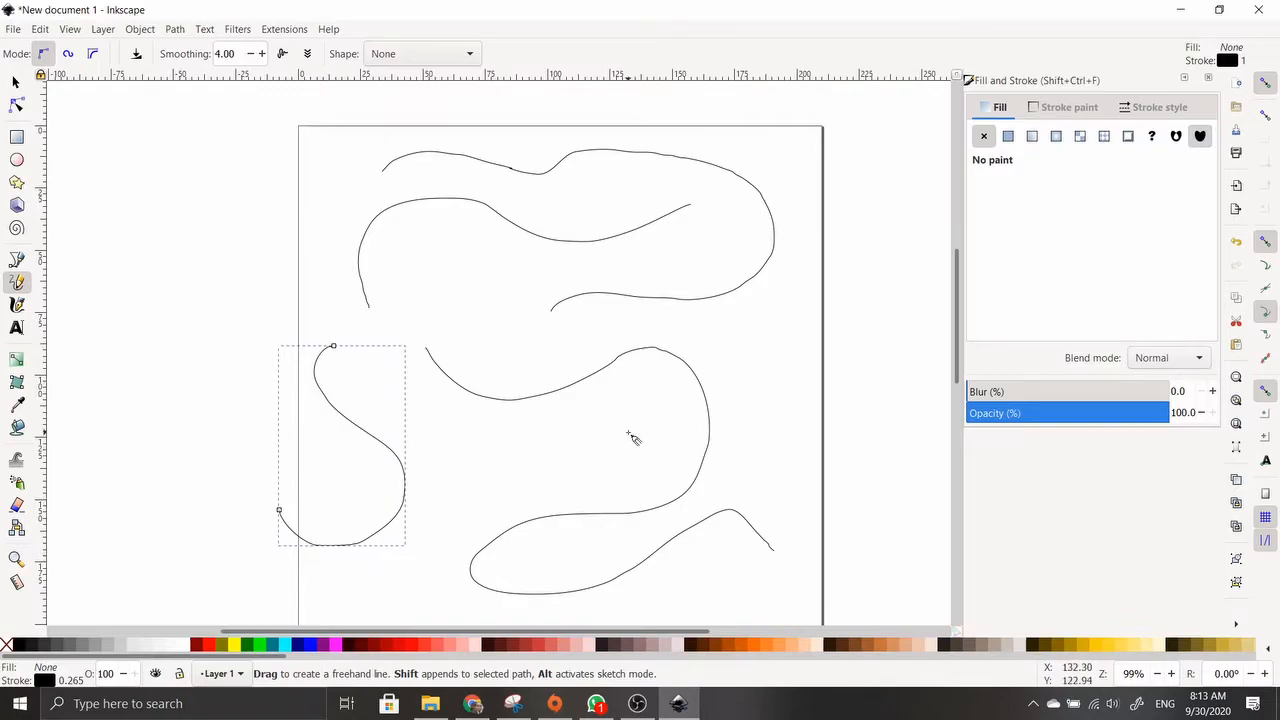
scroll(628, 430, down, 2)
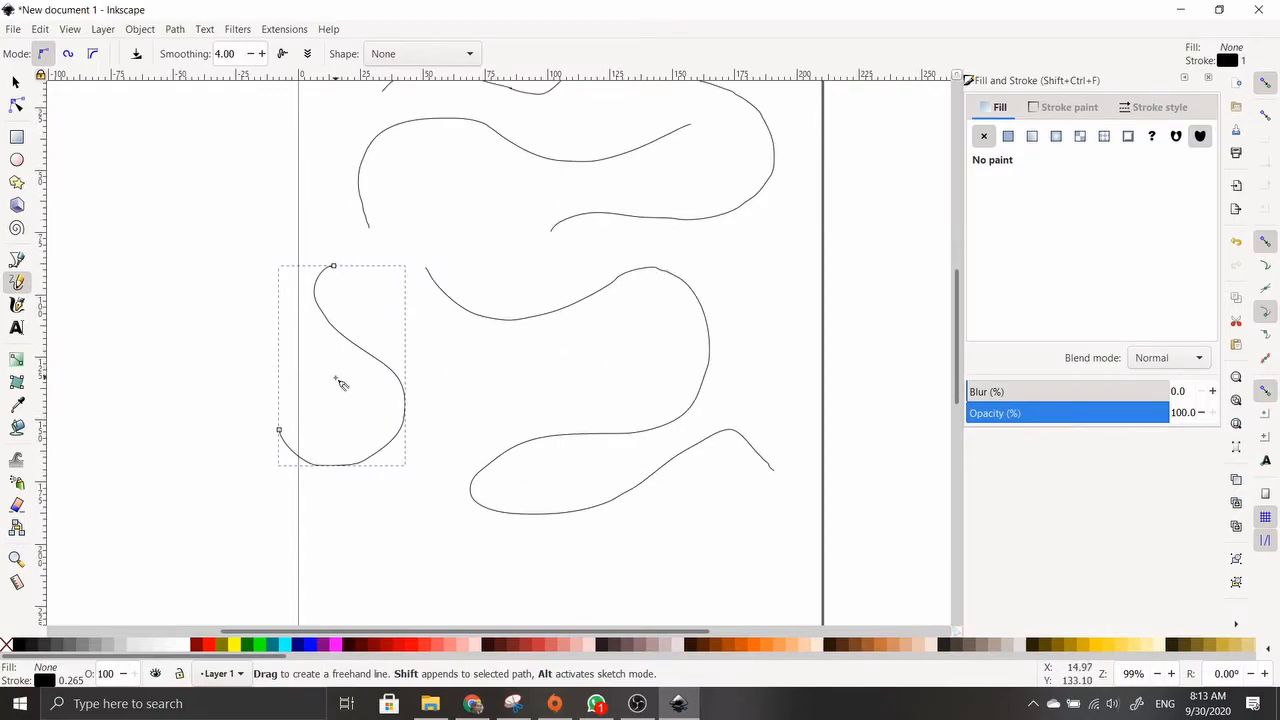
drag(336, 378, 548, 290)
drag(325, 448, 575, 496)
mouse_move(659, 316)
mouse_down()
mouse_move(701, 183)
mouse_move(639, 116)
mouse_up()
mouse_move(405, 181)
mouse_down()
mouse_move(460, 229)
mouse_move(417, 265)
mouse_move(347, 241)
mouse_move(301, 279)
mouse_move(344, 305)
mouse_up()
drag(425, 233, 416, 315)
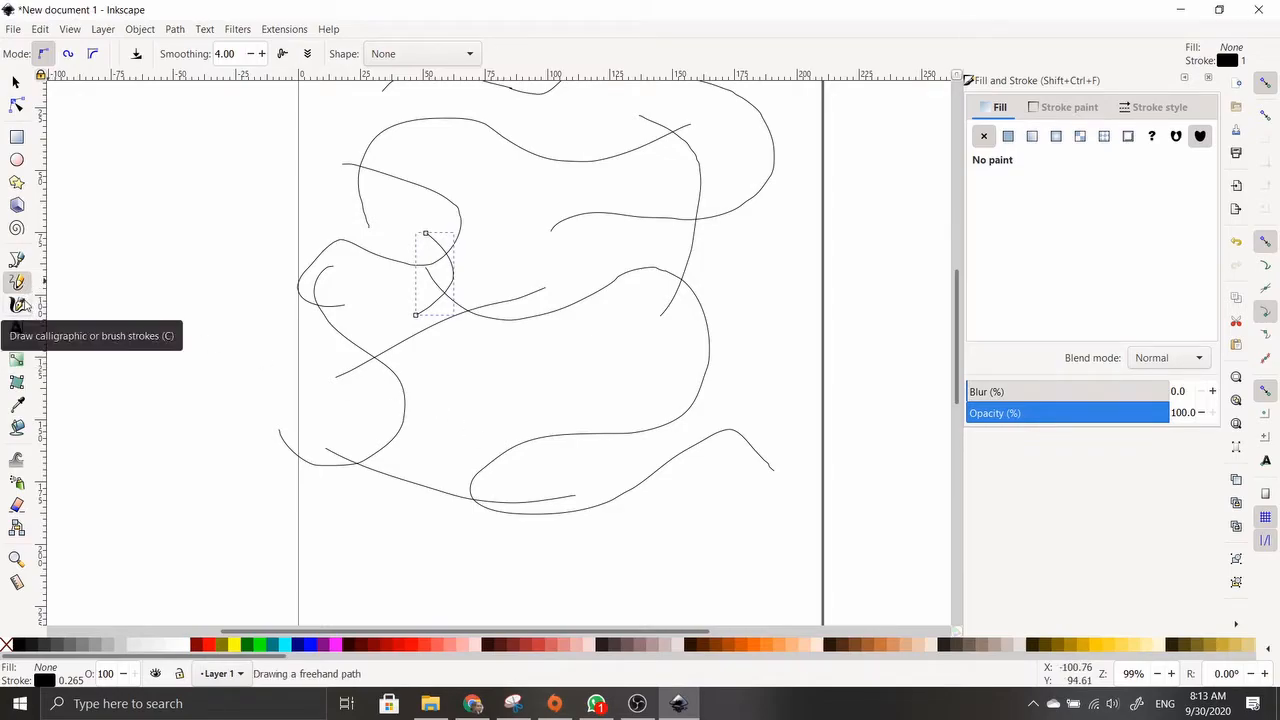
Set the Calligraphy width to 33 and draw two pink strokes down the left edge
click(22, 306)
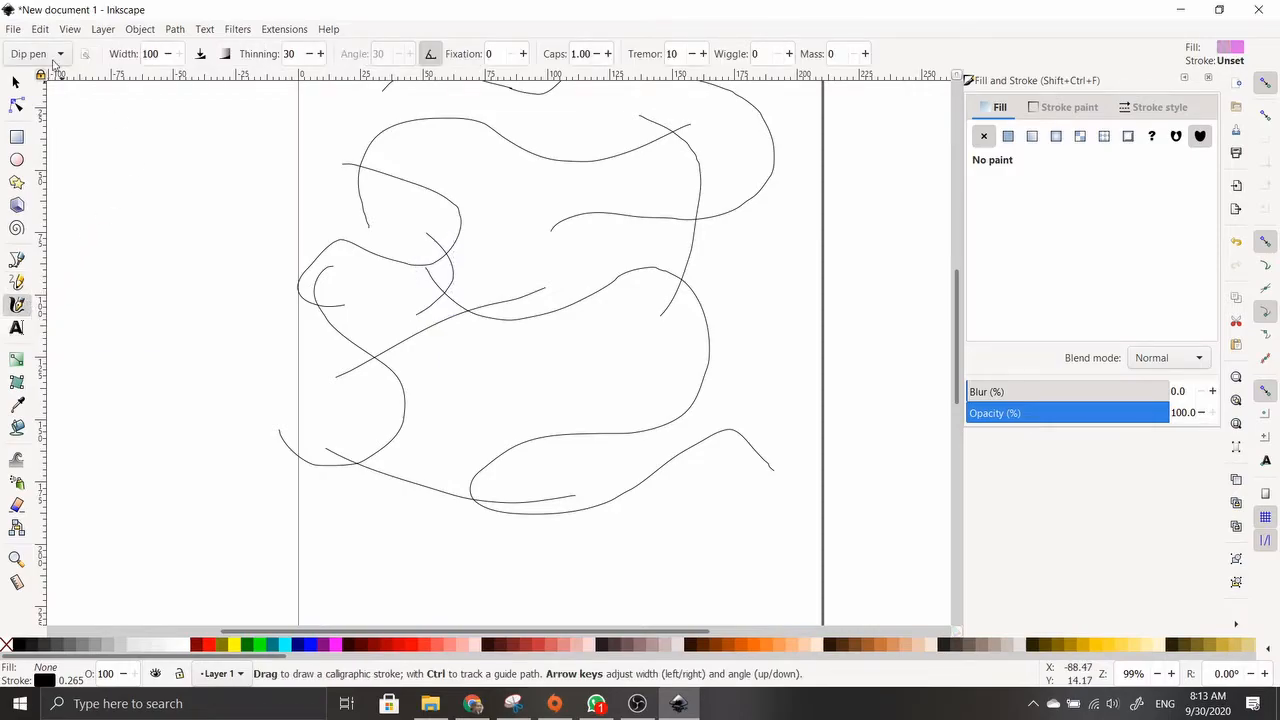
click(167, 54)
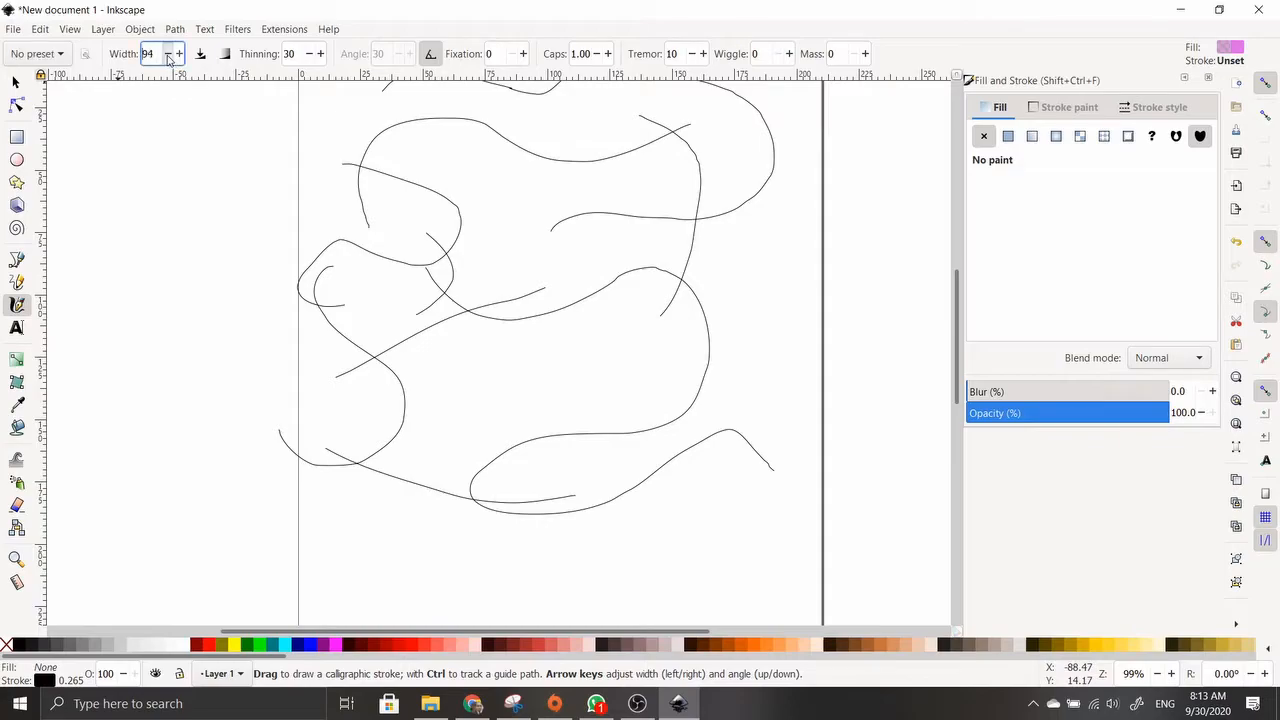
mouse_move(185, 172)
mouse_down()
mouse_move(229, 259)
mouse_move(217, 401)
mouse_up()
mouse_move(117, 203)
mouse_down()
mouse_move(141, 390)
mouse_move(104, 505)
mouse_up()
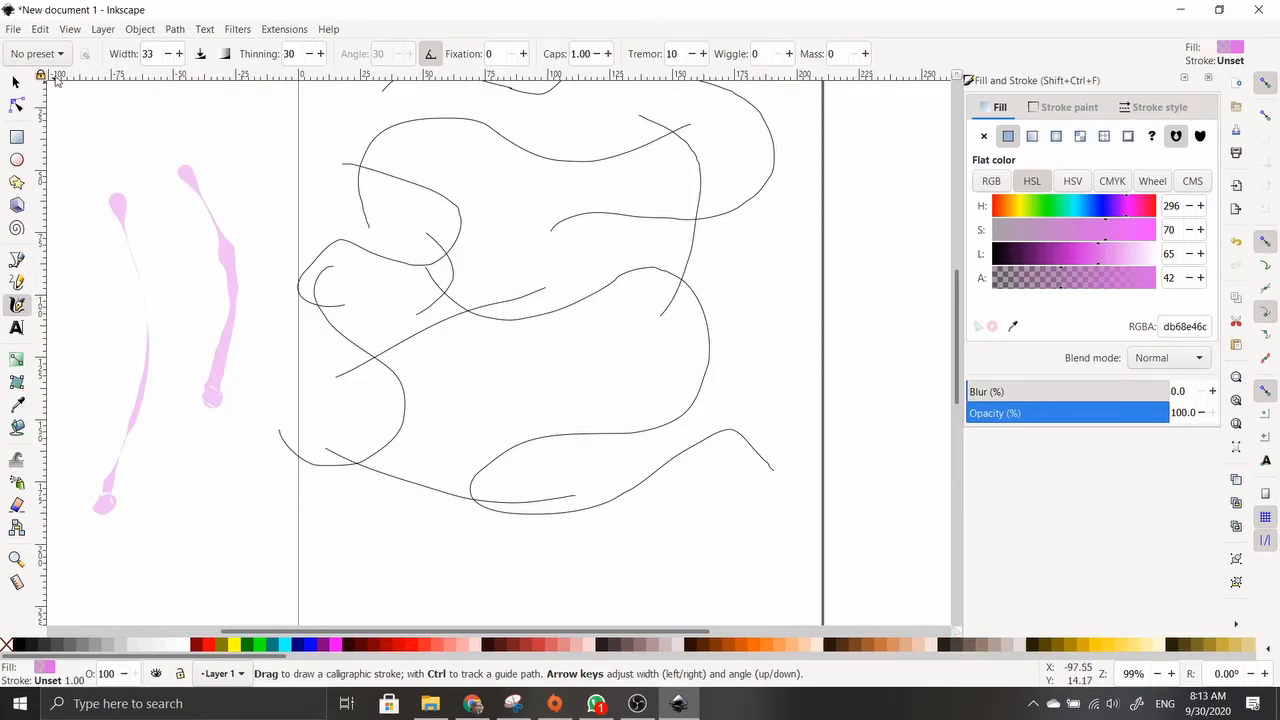
Draw two more pink strokes with the Dip pen preset and one with the Marker preset
click(56, 56)
click(60, 74)
mouse_move(236, 152)
mouse_down()
mouse_move(270, 208)
mouse_move(296, 343)
mouse_up()
mouse_move(174, 318)
mouse_down()
mouse_move(184, 561)
mouse_move(120, 626)
mouse_up()
scroll(218, 506, down, 3)
click(56, 54)
click(58, 74)
drag(253, 330, 220, 550)
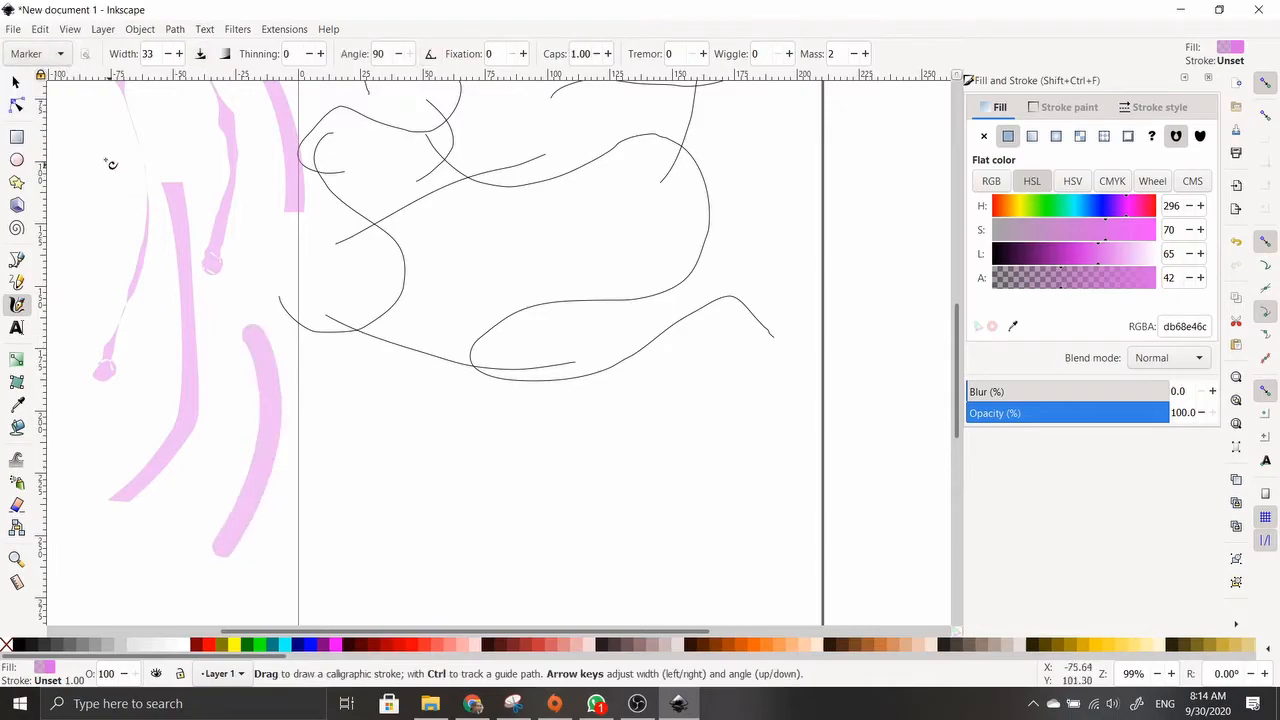
Choose the Brush calligraphy preset and draw a lower-left sweep and an S-shaped stroke
click(50, 55)
click(50, 57)
click(51, 56)
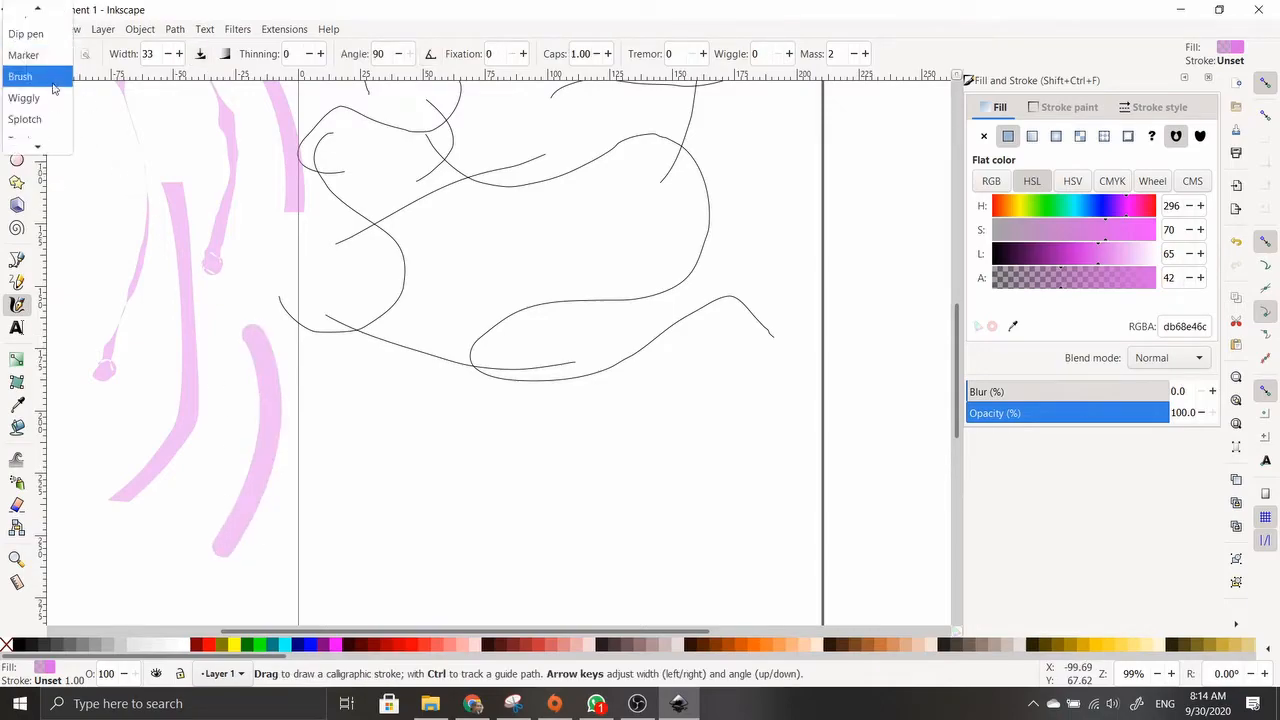
click(50, 88)
mouse_move(374, 414)
mouse_down()
mouse_move(400, 508)
mouse_move(303, 618)
mouse_up()
scroll(517, 475, down, 2)
drag(590, 340, 735, 560)
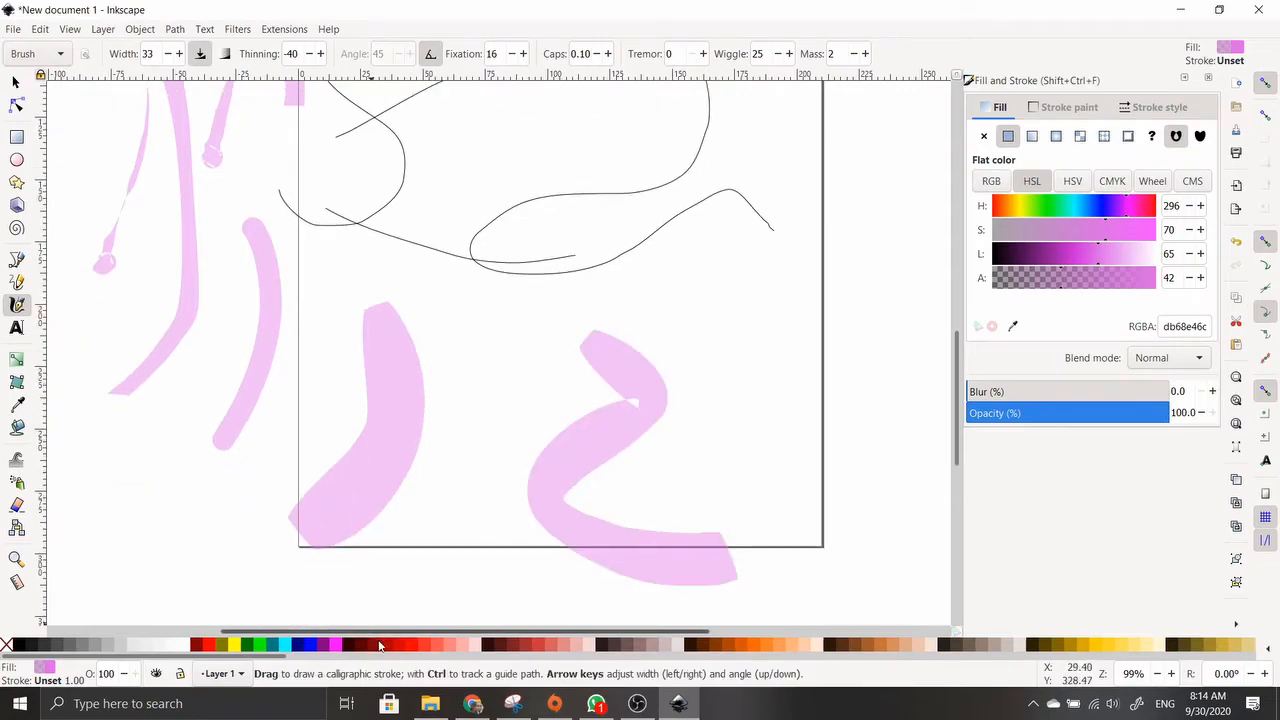
Recolour the S-shaped stroke to translucent red #C83737 (c83737b3)
click(427, 646)
click(435, 647)
scroll(425, 648, down, 5)
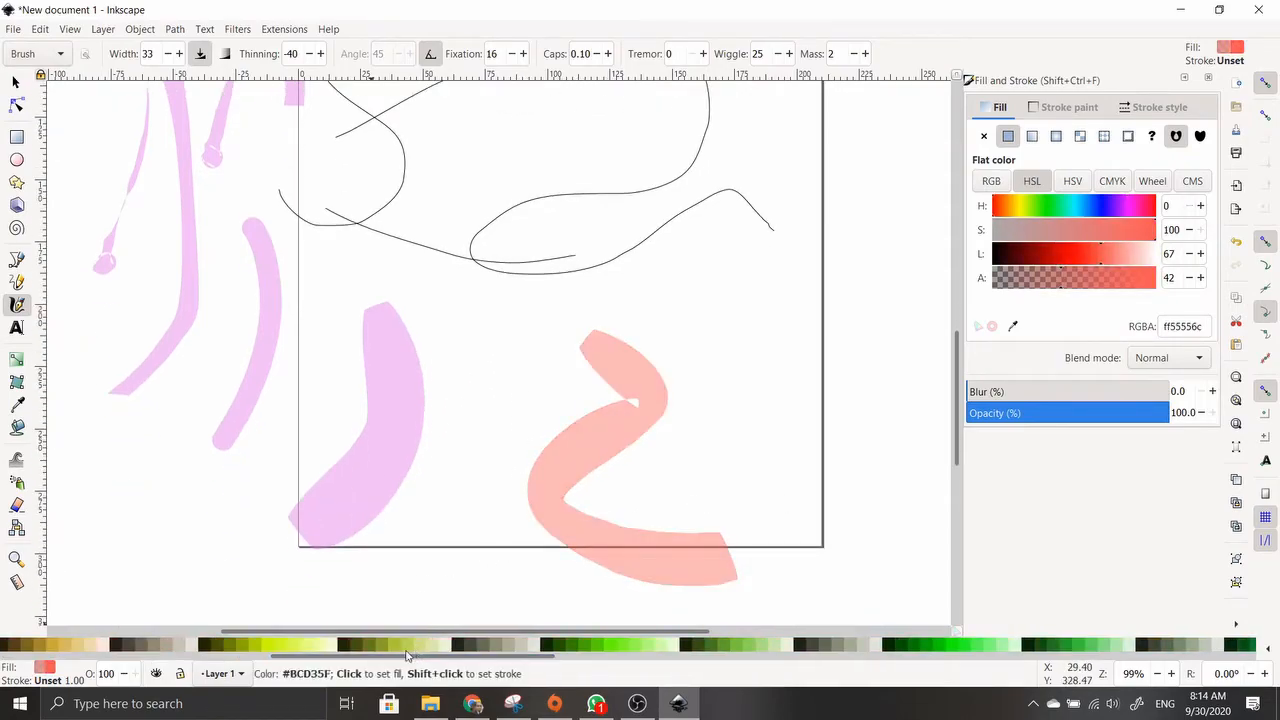
scroll(391, 660, up, 5)
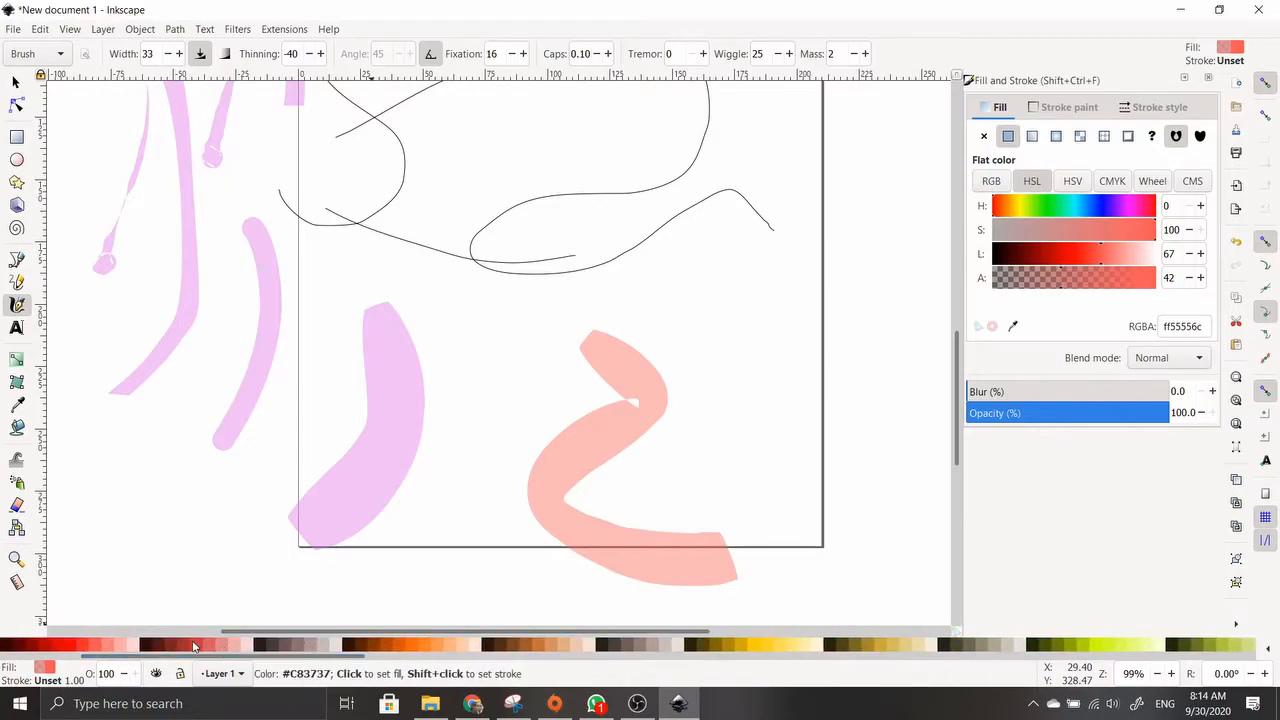
click(213, 647)
mouse_move(1063, 280)
mouse_down()
mouse_move(1110, 285)
mouse_move(1099, 297)
mouse_move(1110, 297)
mouse_up()
scroll(594, 486, up, 2)
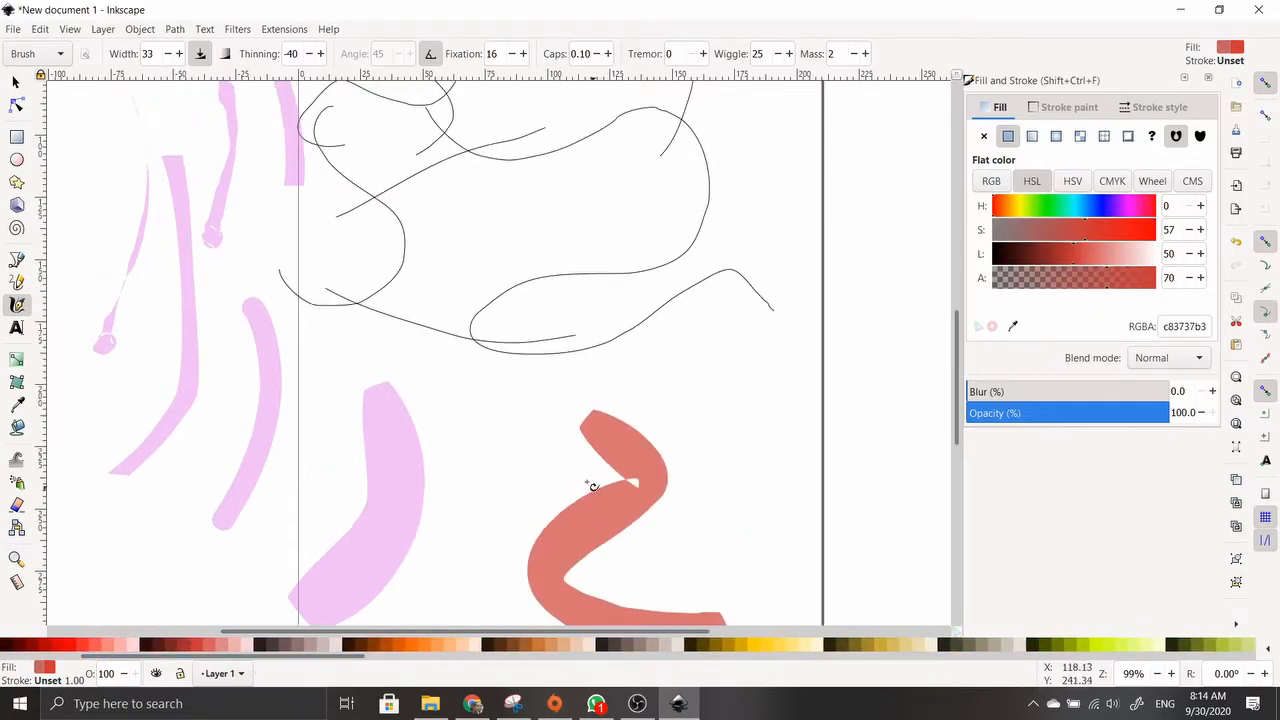
Type the person's full name as a text line above the red stroke and select all of it
click(17, 331)
click(456, 370)
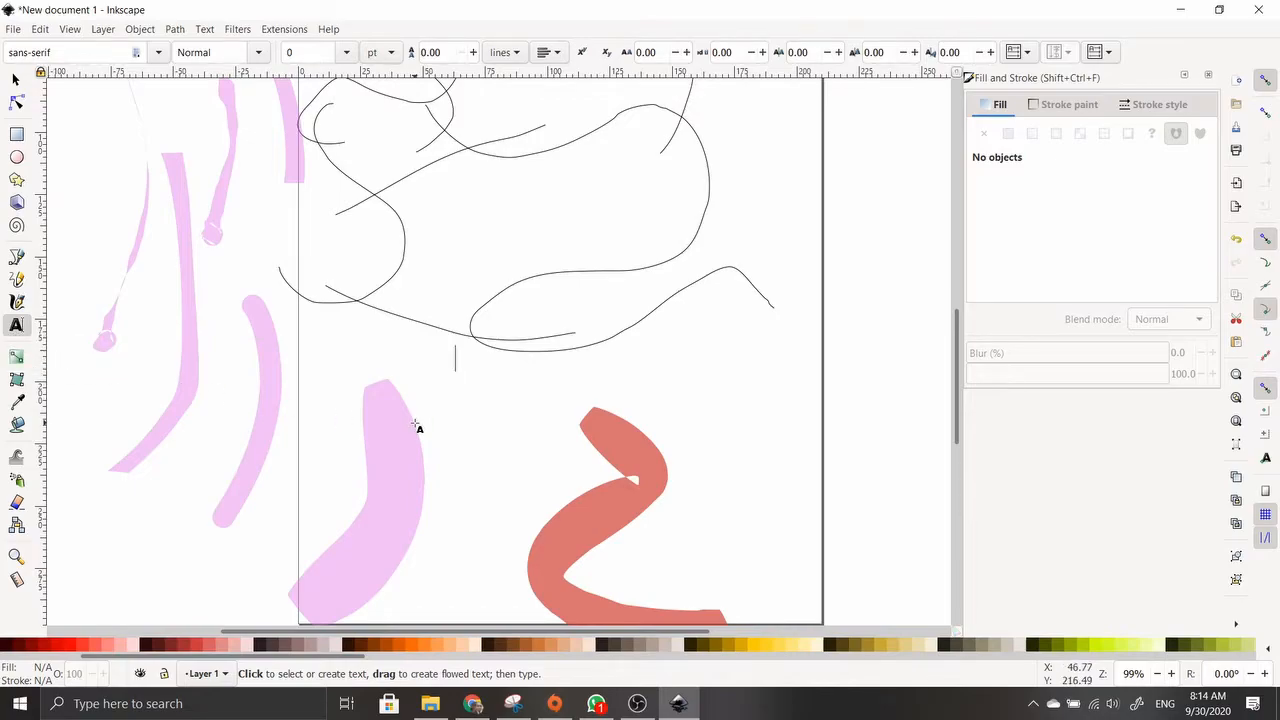
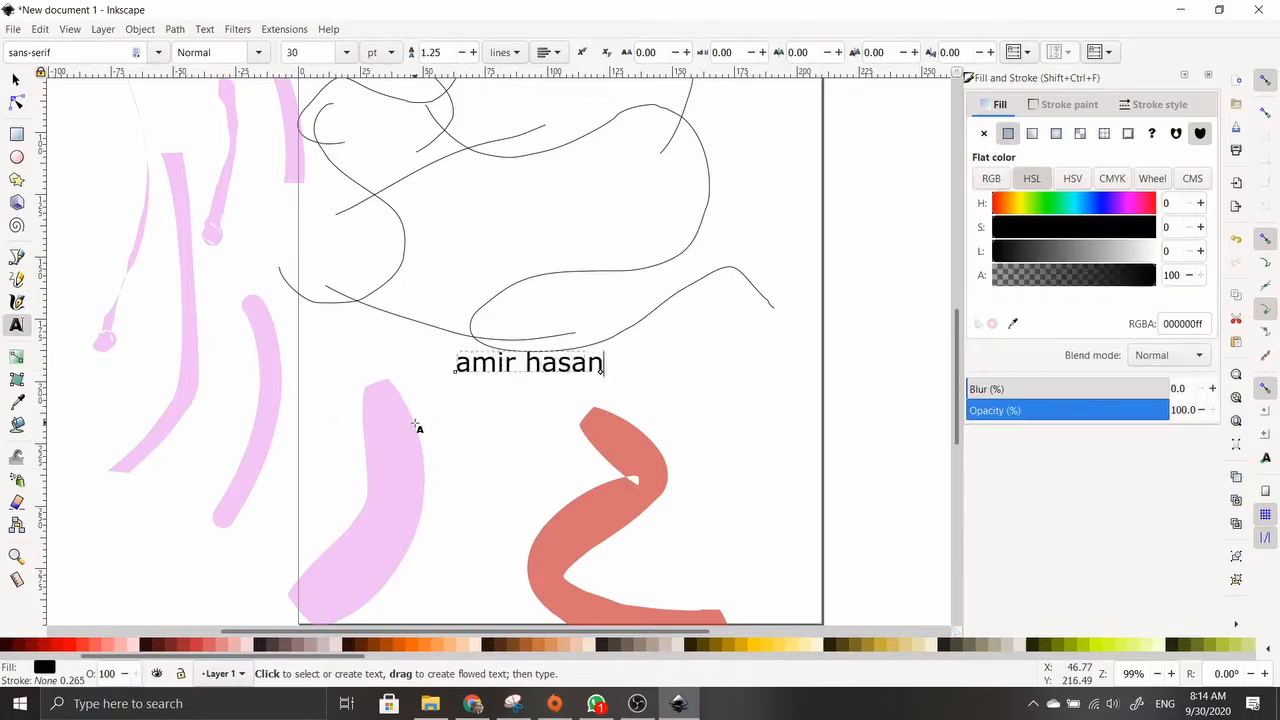
key(ctrl+a)
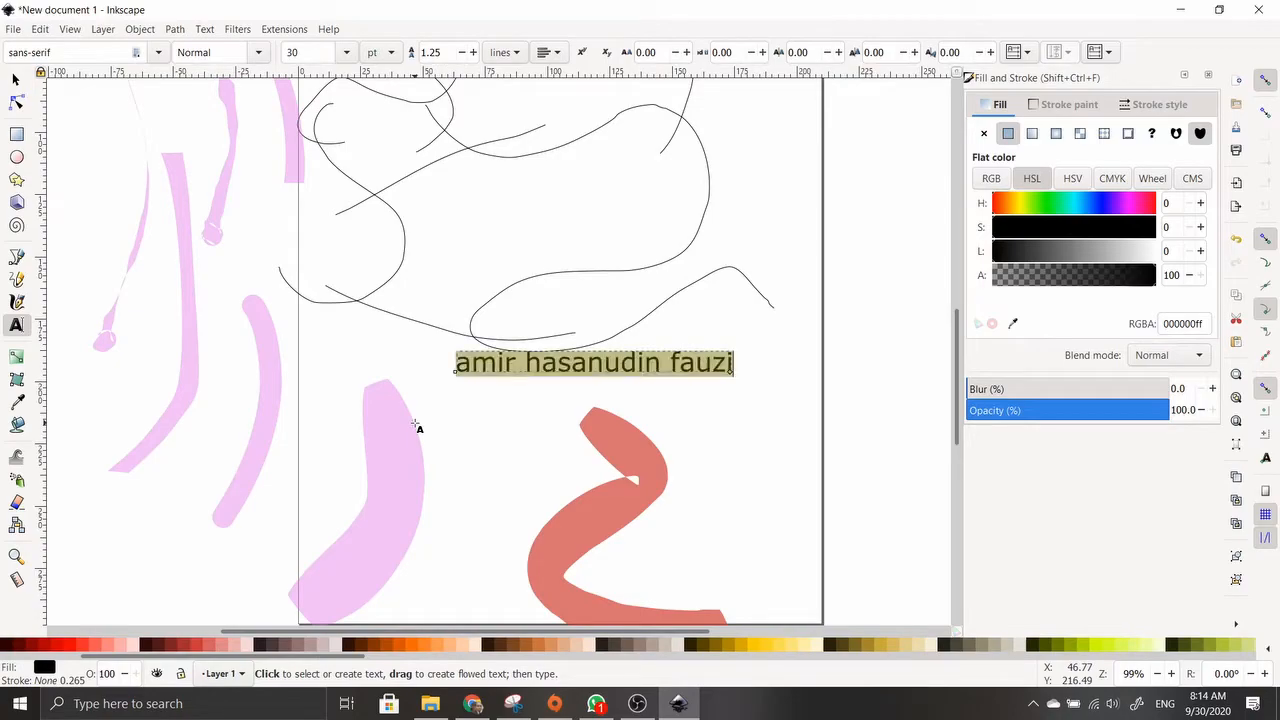
click(158, 52)
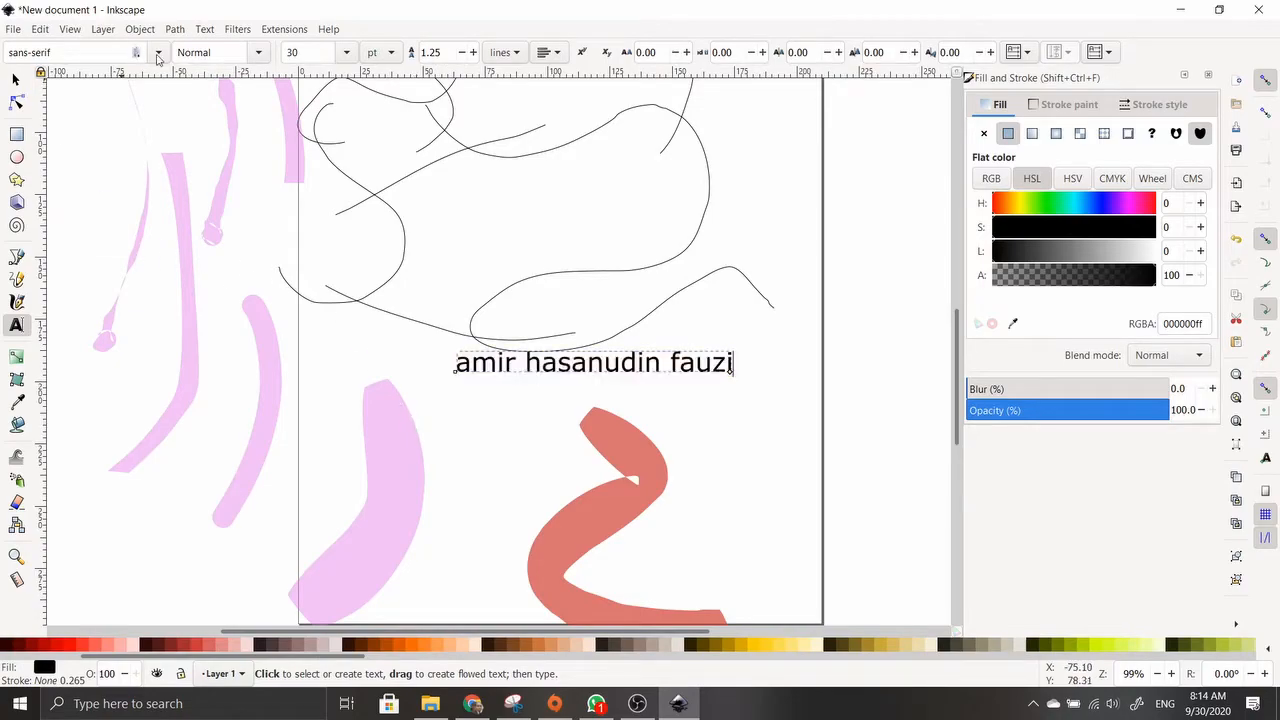
Set the name text to Adobe Gothic Std Bold at size 48
click(81, 152)
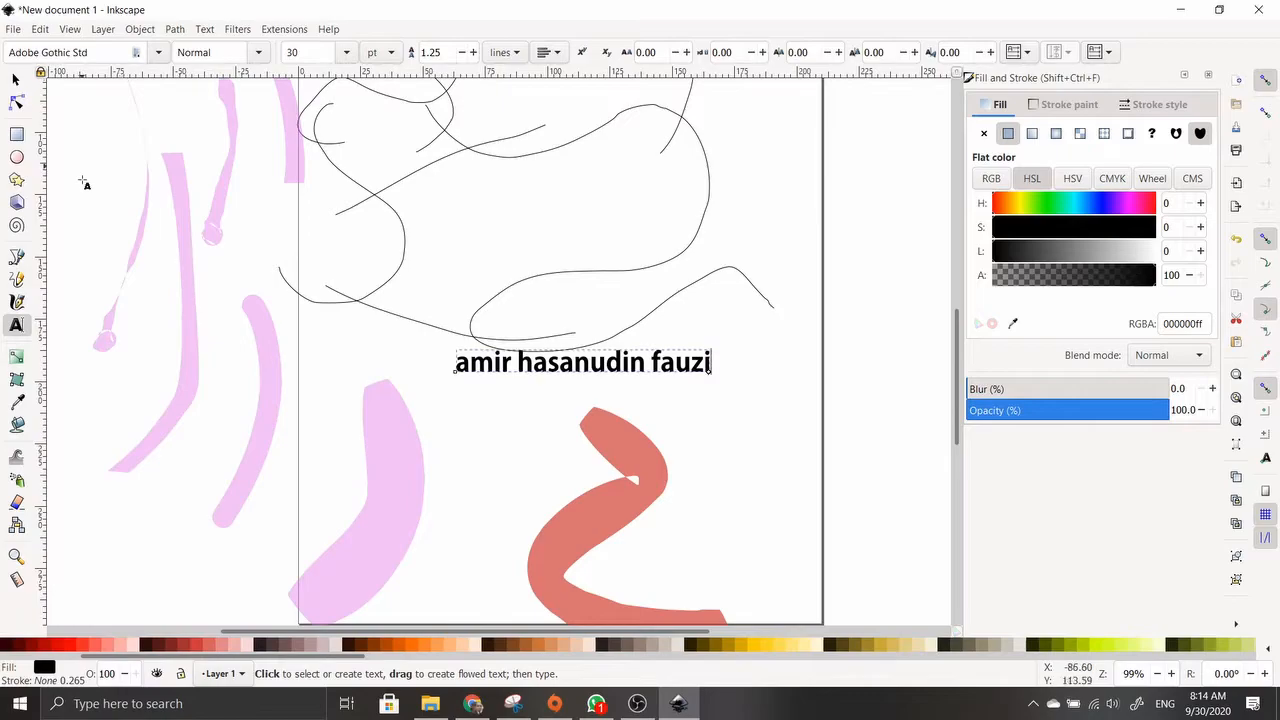
click(250, 58)
click(255, 55)
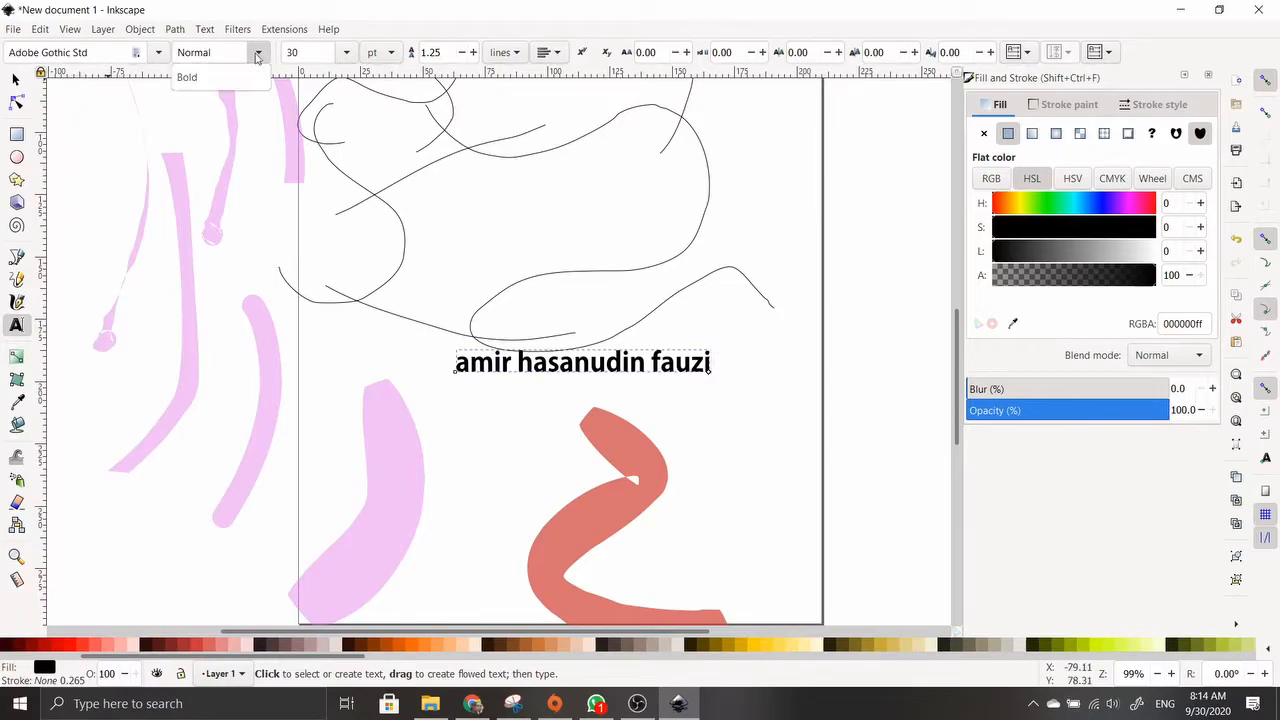
click(258, 52)
click(187, 77)
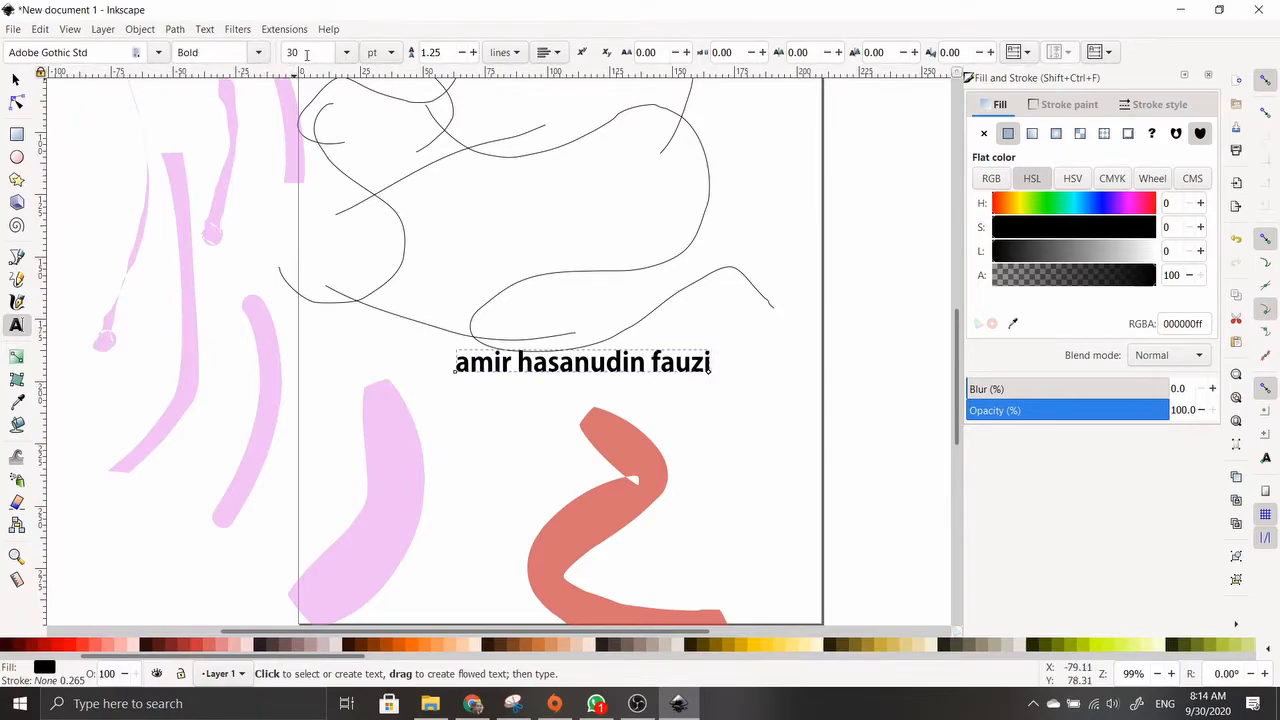
click(346, 52)
click(318, 458)
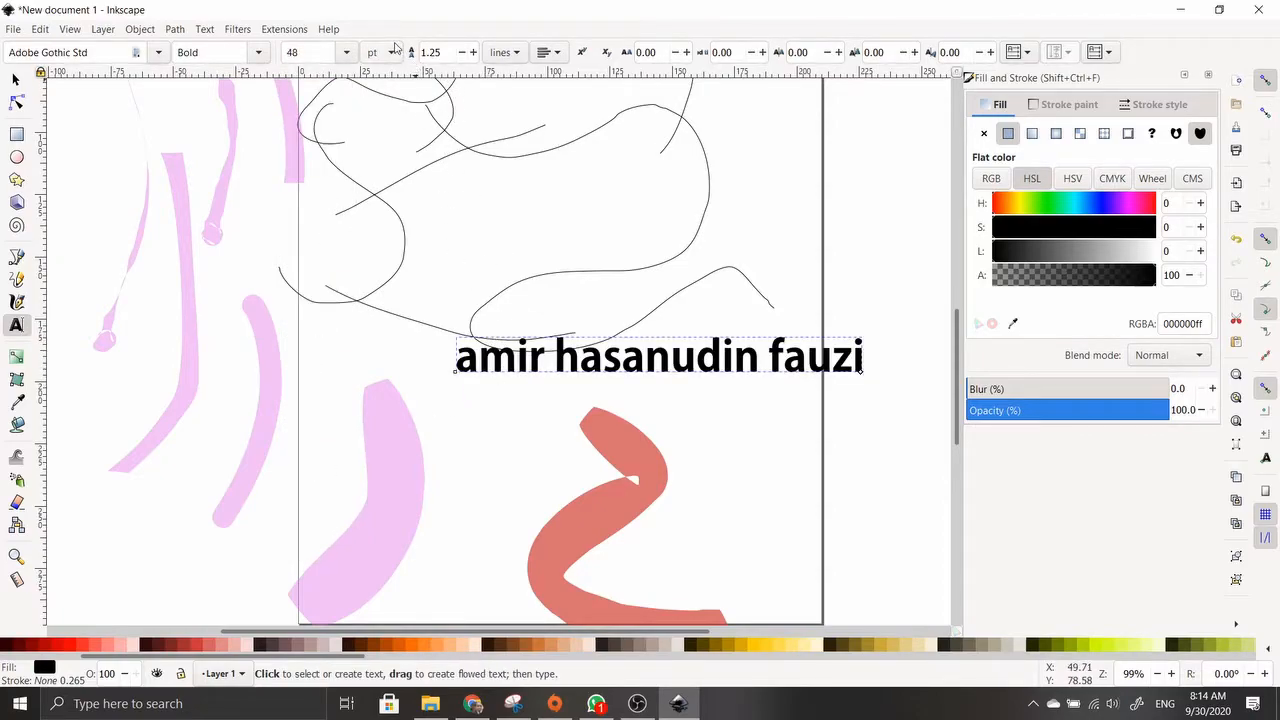
Toggle superscript and subscript, leaving the text at normal baseline position
click(545, 54)
click(530, 60)
click(530, 56)
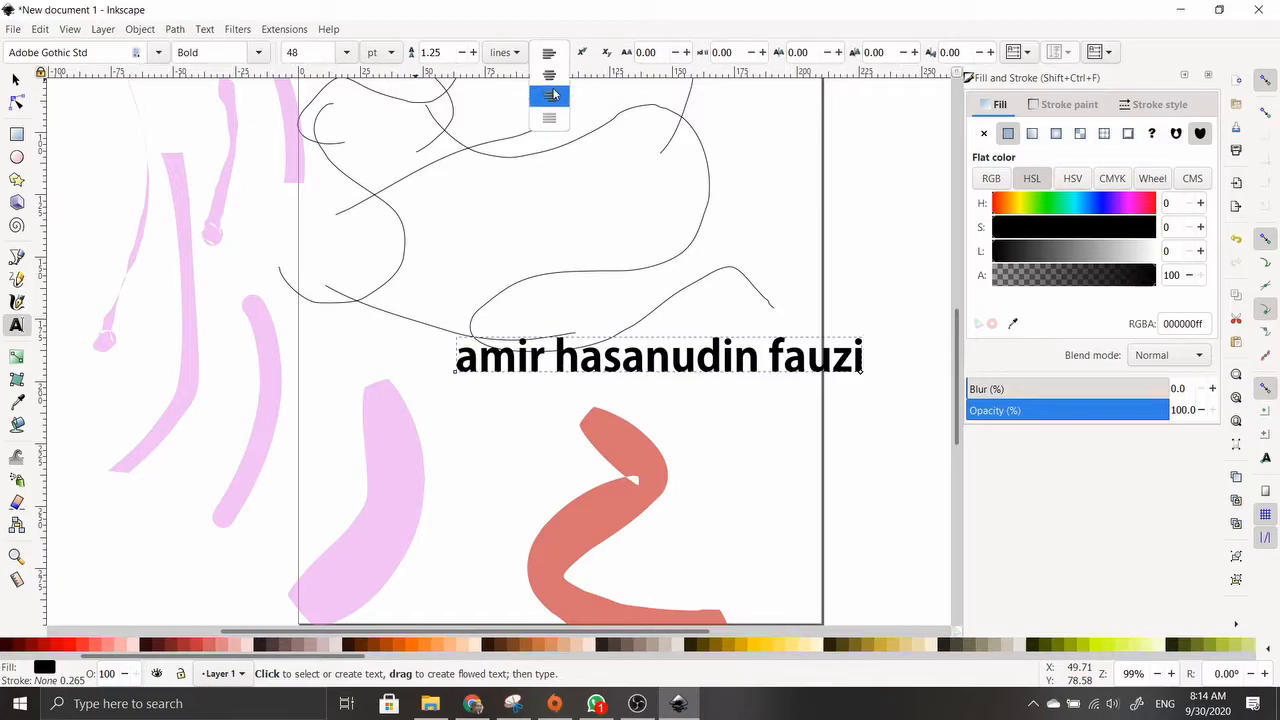
click(602, 38)
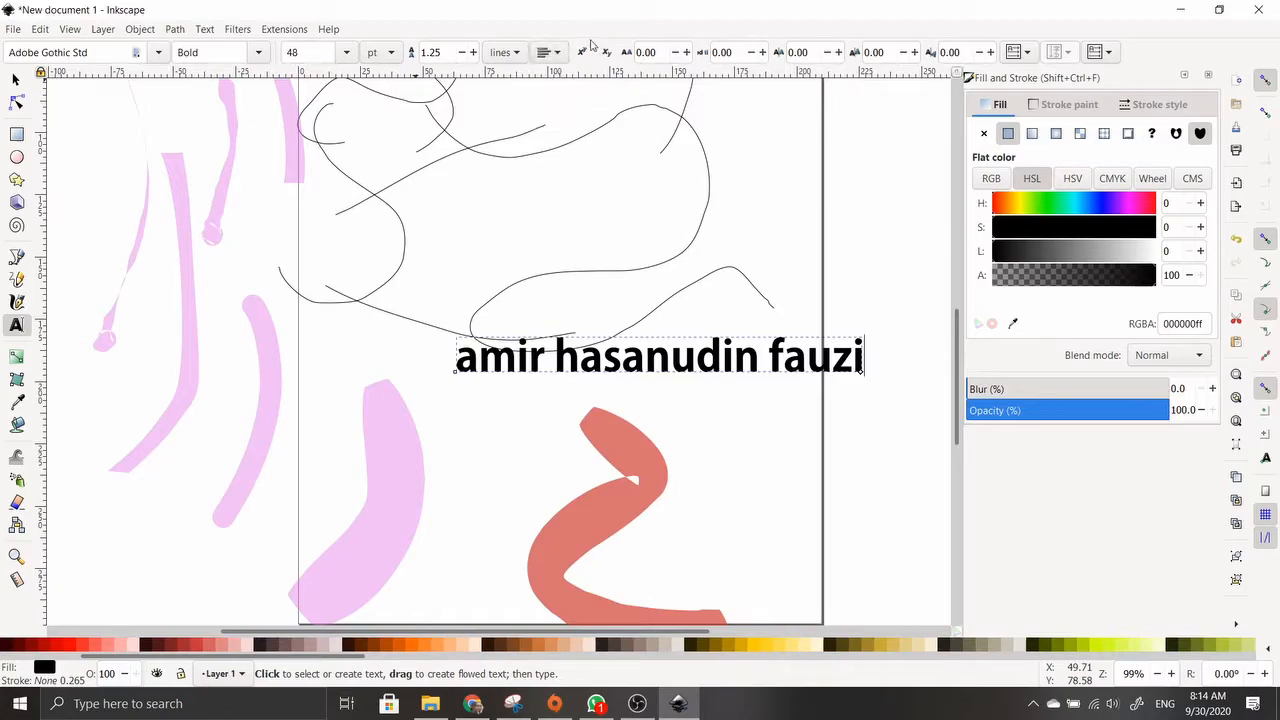
click(582, 52)
click(606, 52)
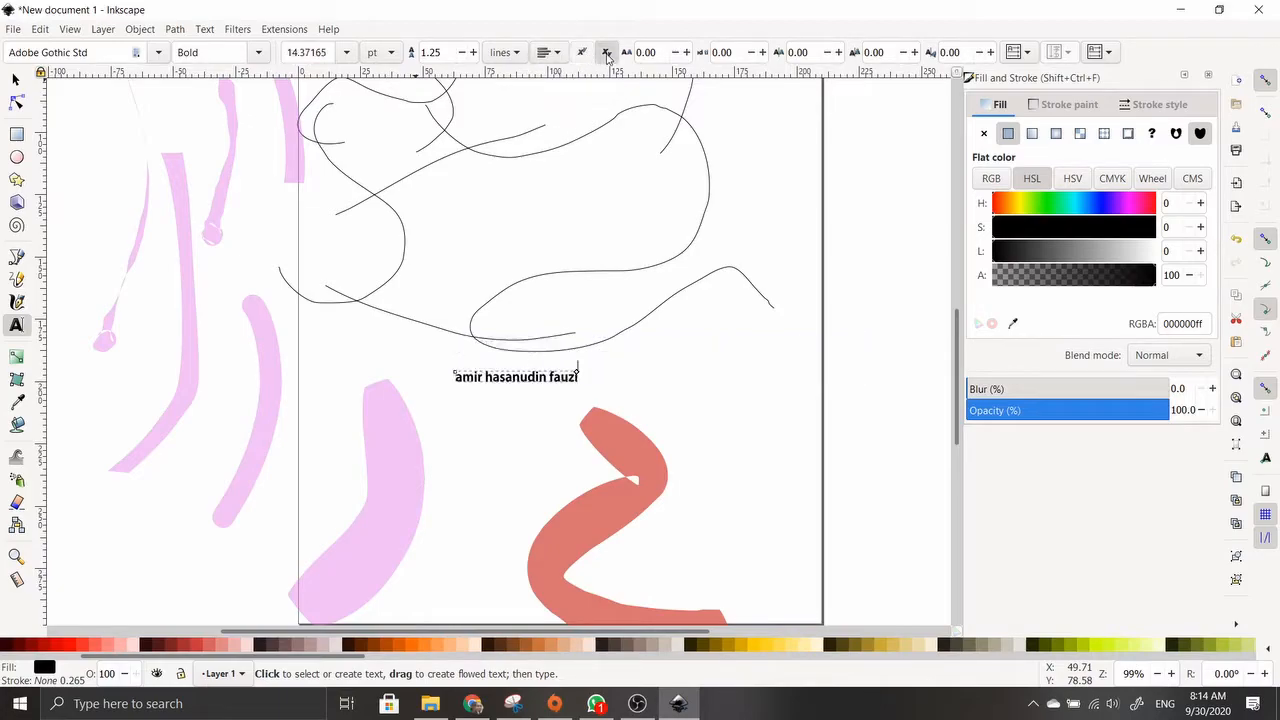
click(606, 52)
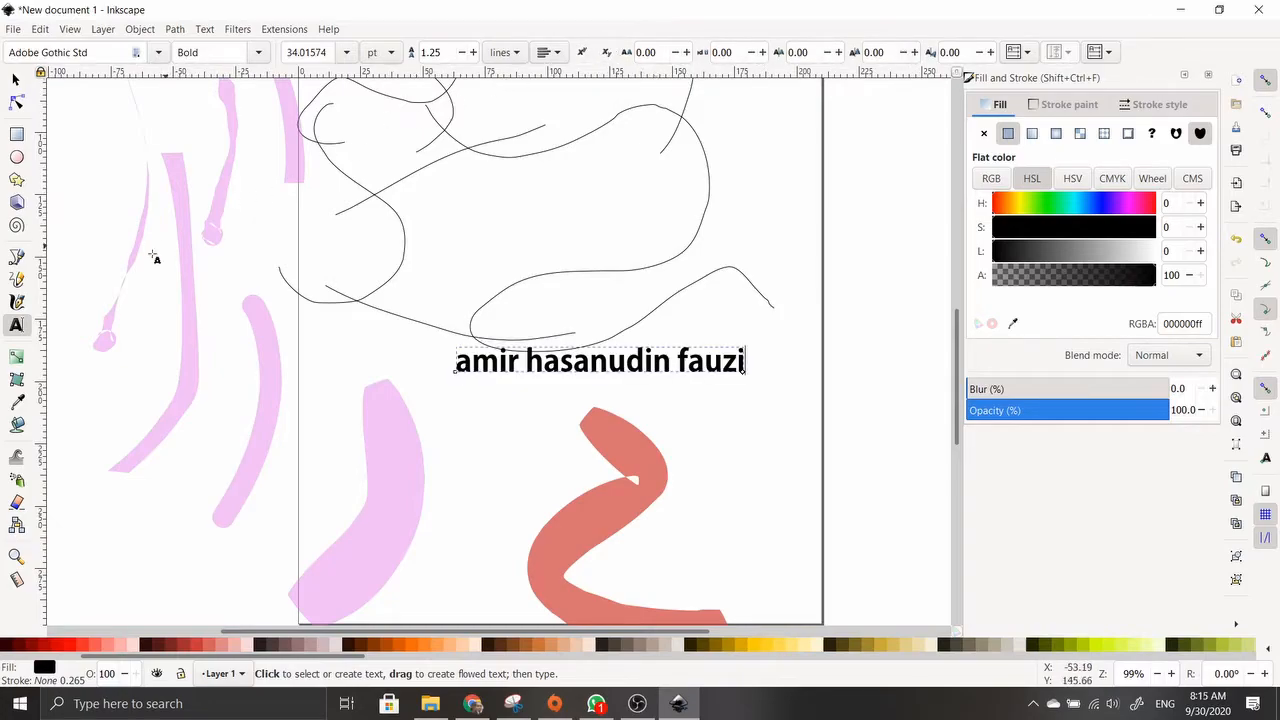
Select the pink stroke and place a linear gradient from its top tip down the stroke
click(16, 360)
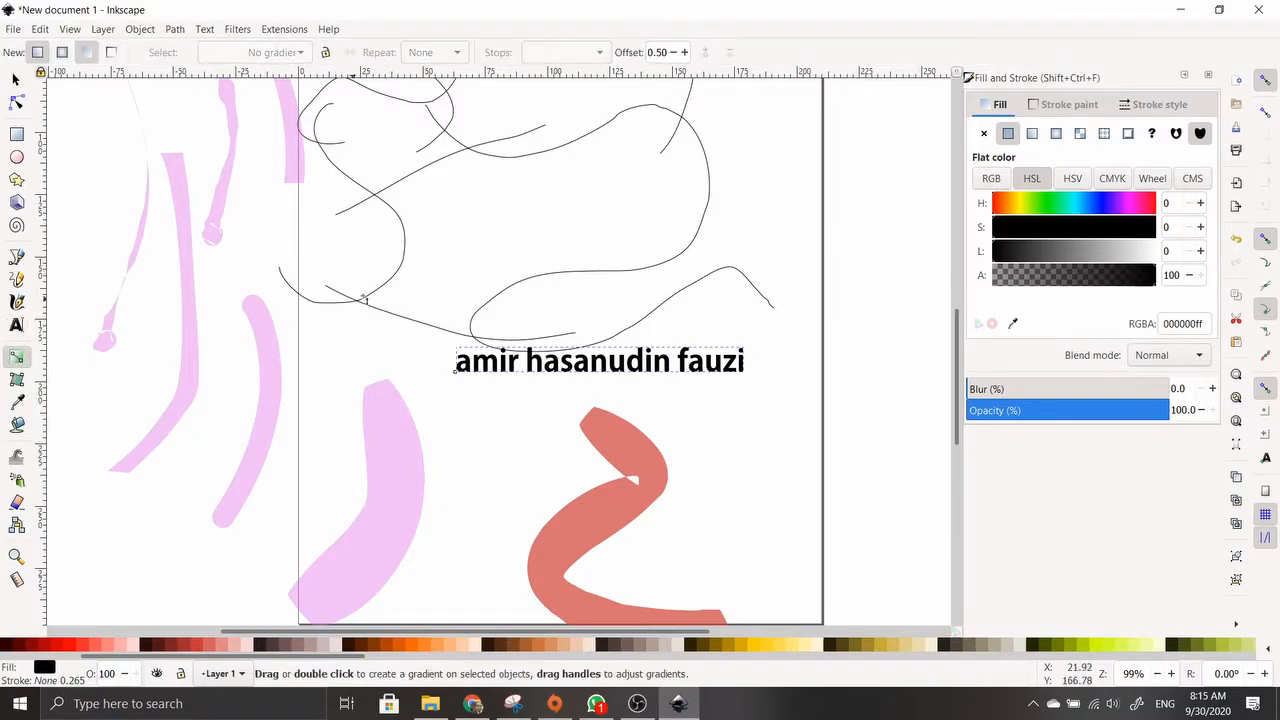
click(16, 80)
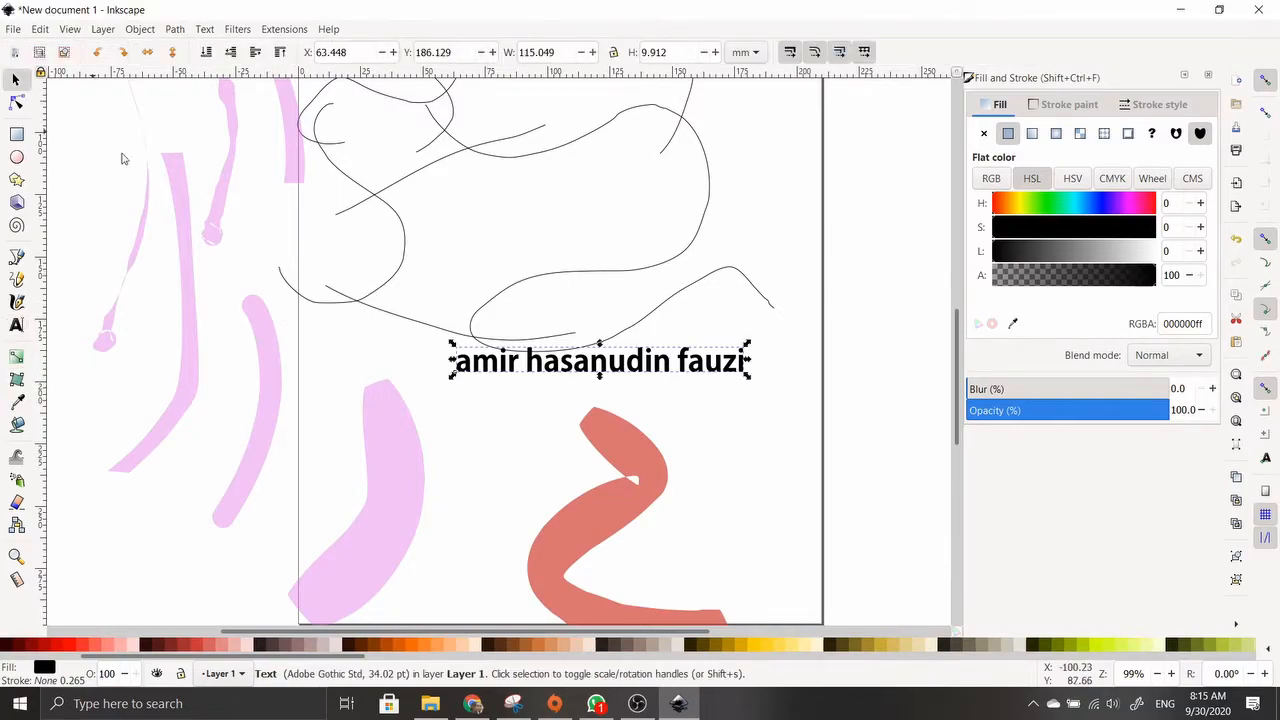
click(387, 437)
scroll(387, 420, down, 4)
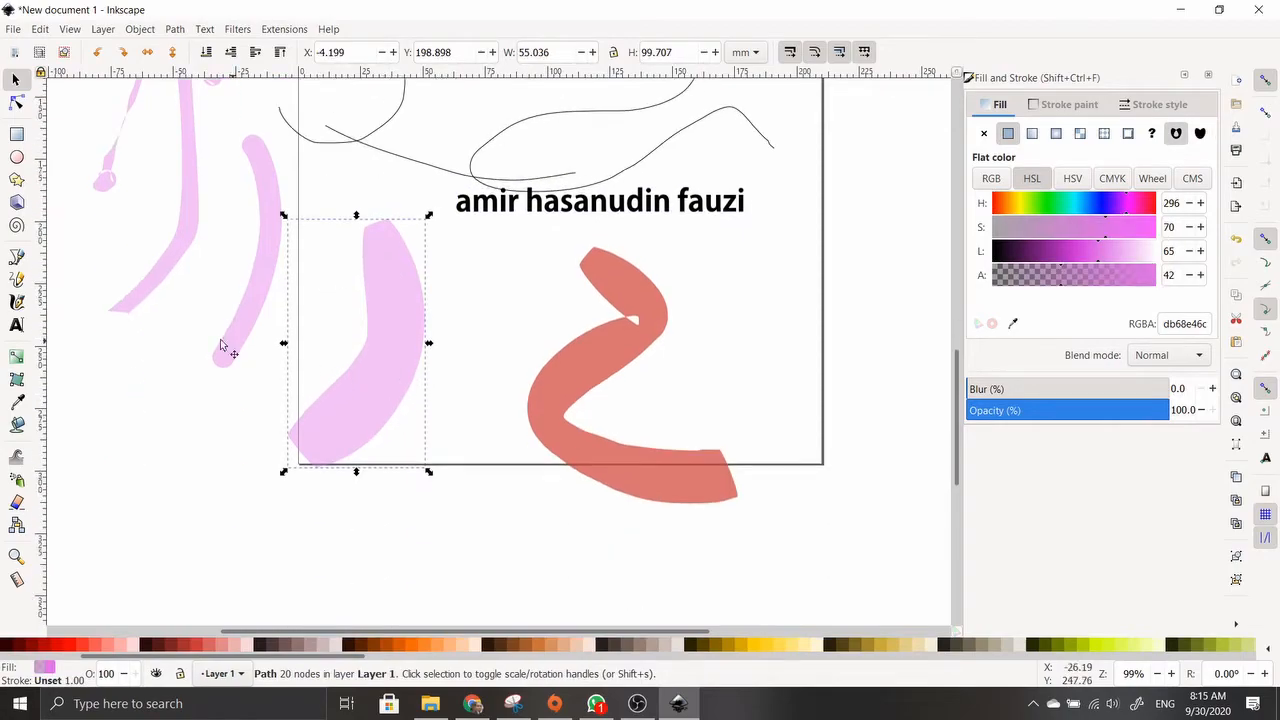
click(16, 357)
drag(394, 258, 304, 476)
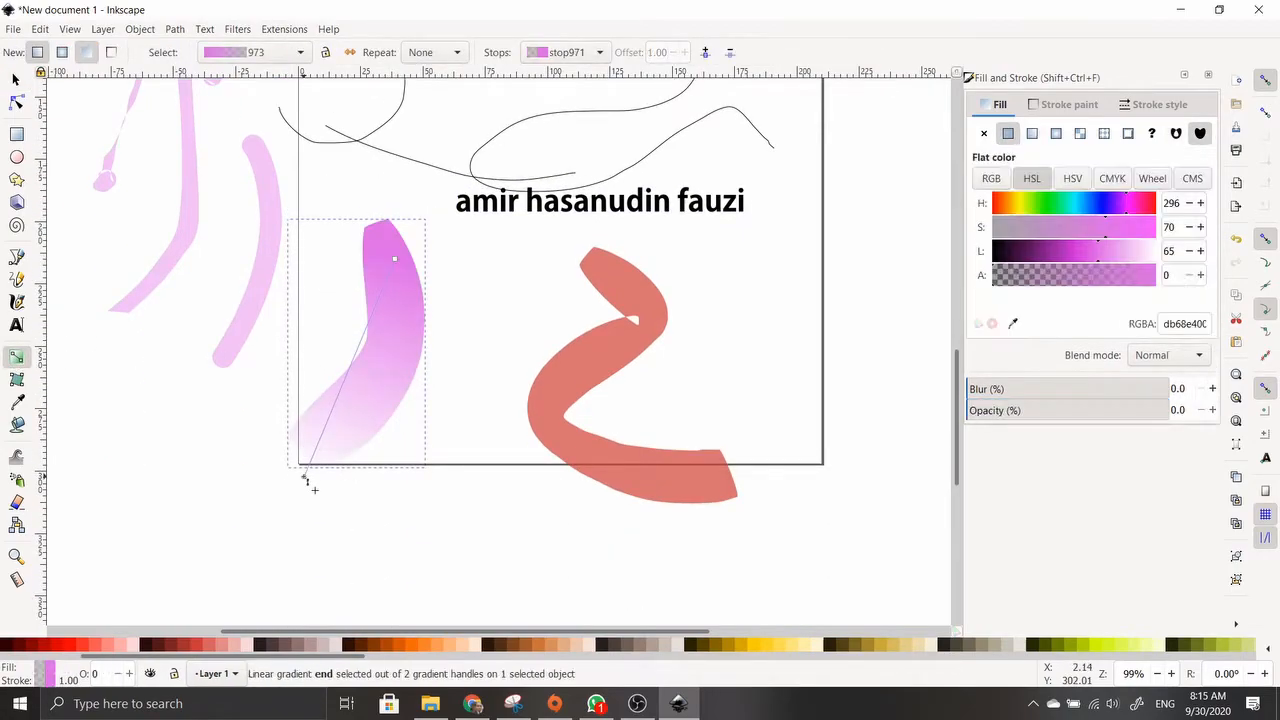
mouse_move(395, 258)
mouse_down()
mouse_move(405, 228)
mouse_move(400, 242)
mouse_up()
click(399, 242)
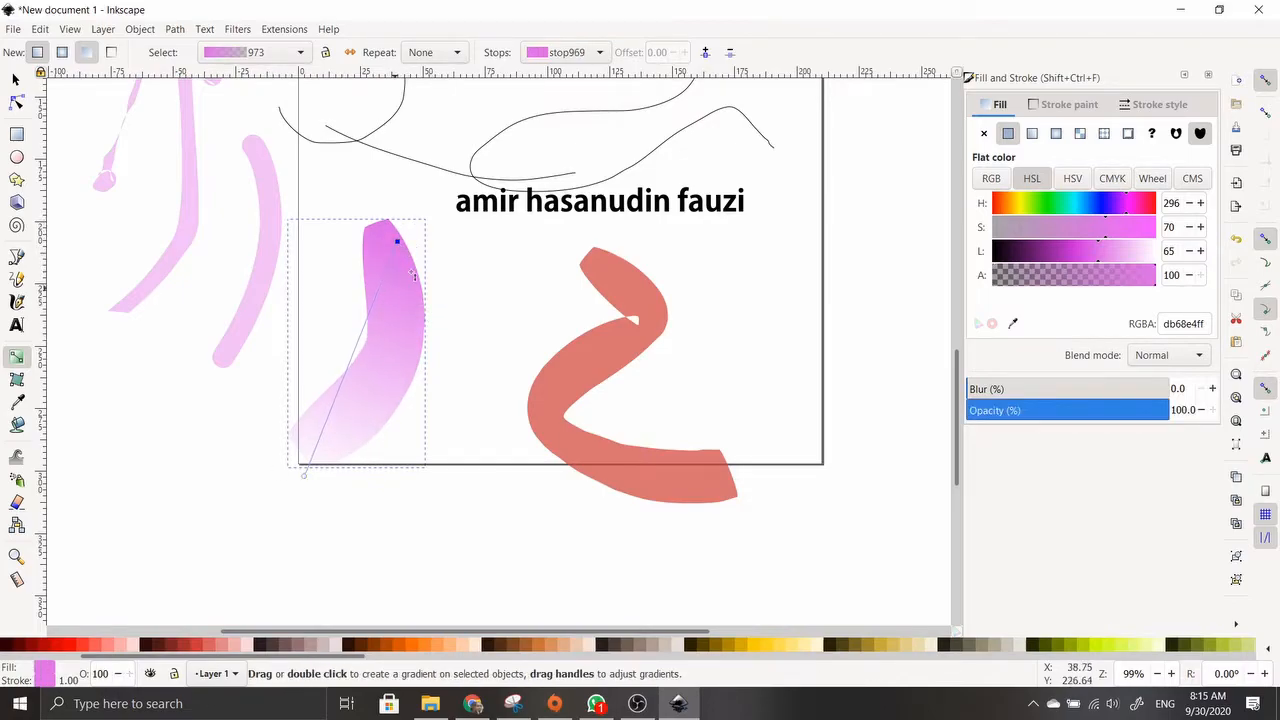
click(305, 476)
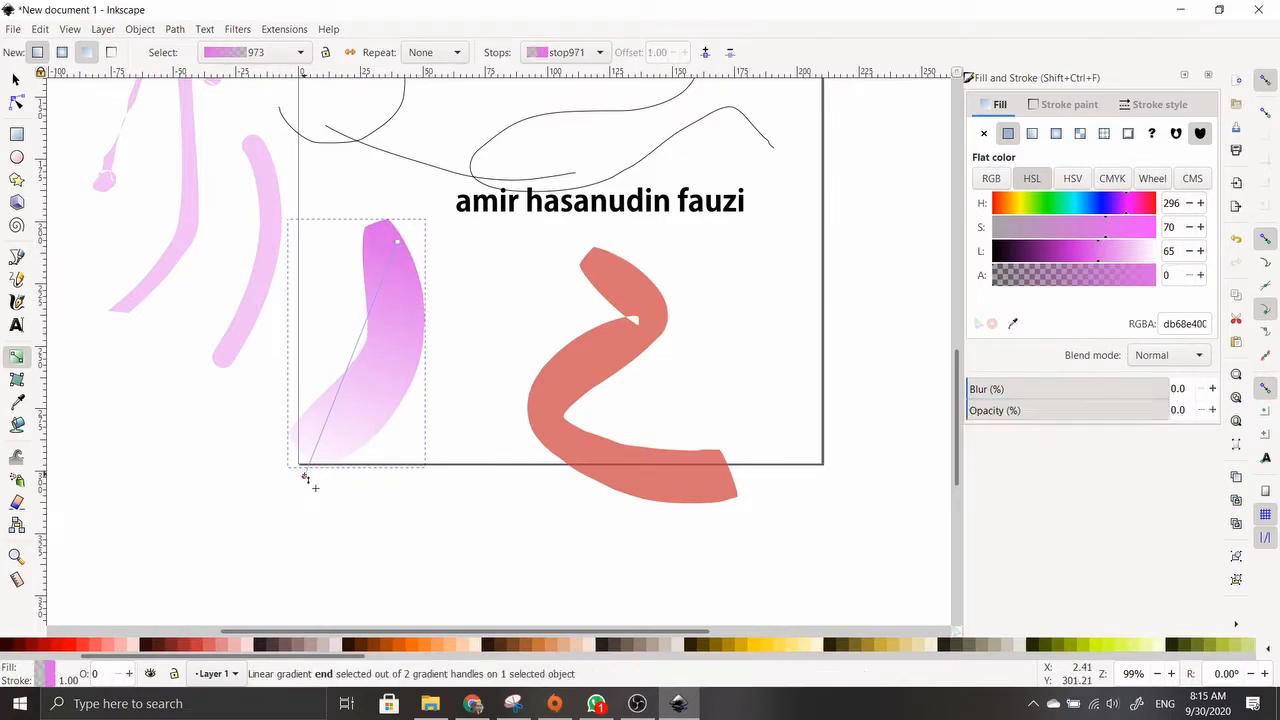
drag(306, 475, 329, 441)
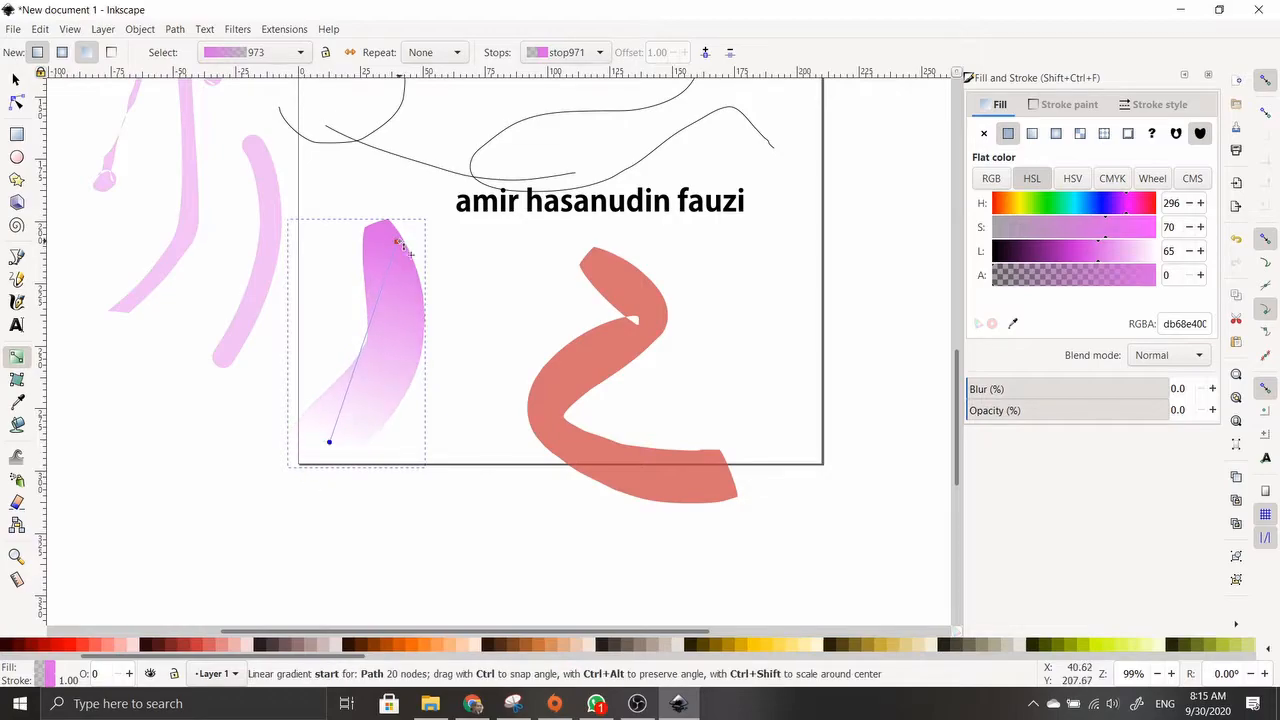
drag(398, 240, 388, 219)
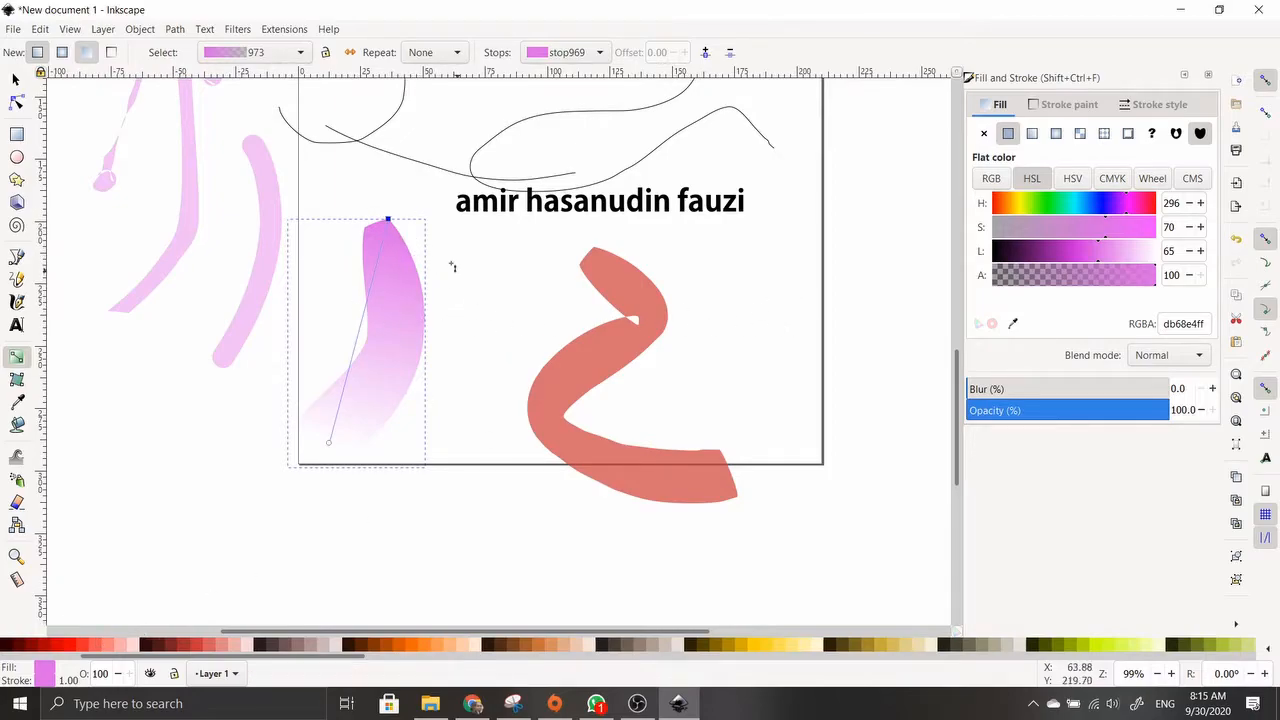
Colour the top gradient stop red ff2a2a and the bottom stop opaque green
click(80, 646)
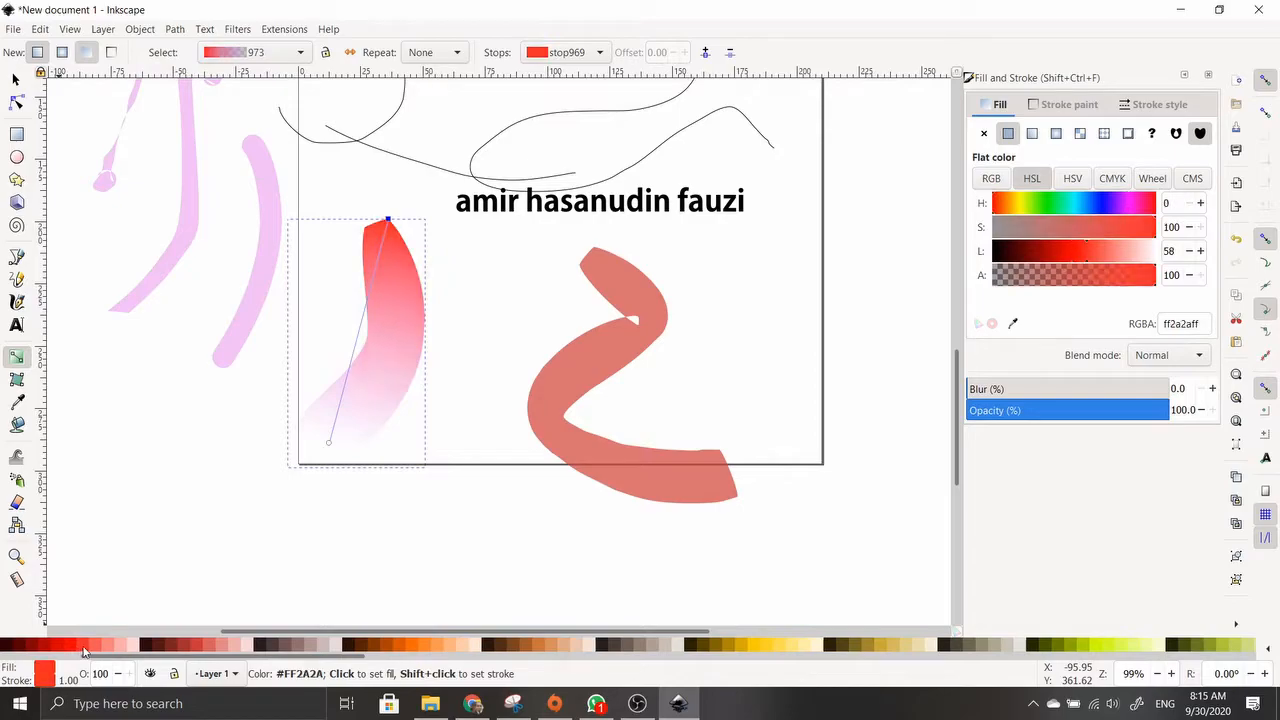
click(329, 443)
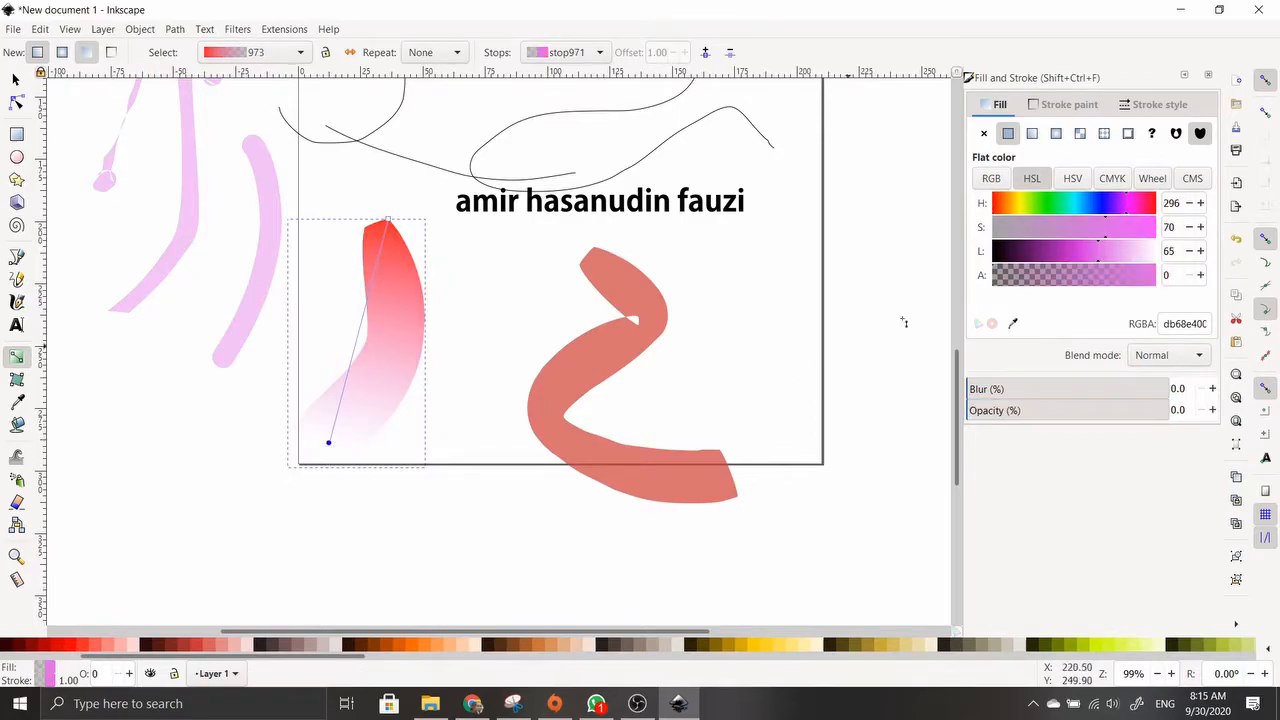
drag(1044, 203, 1050, 217)
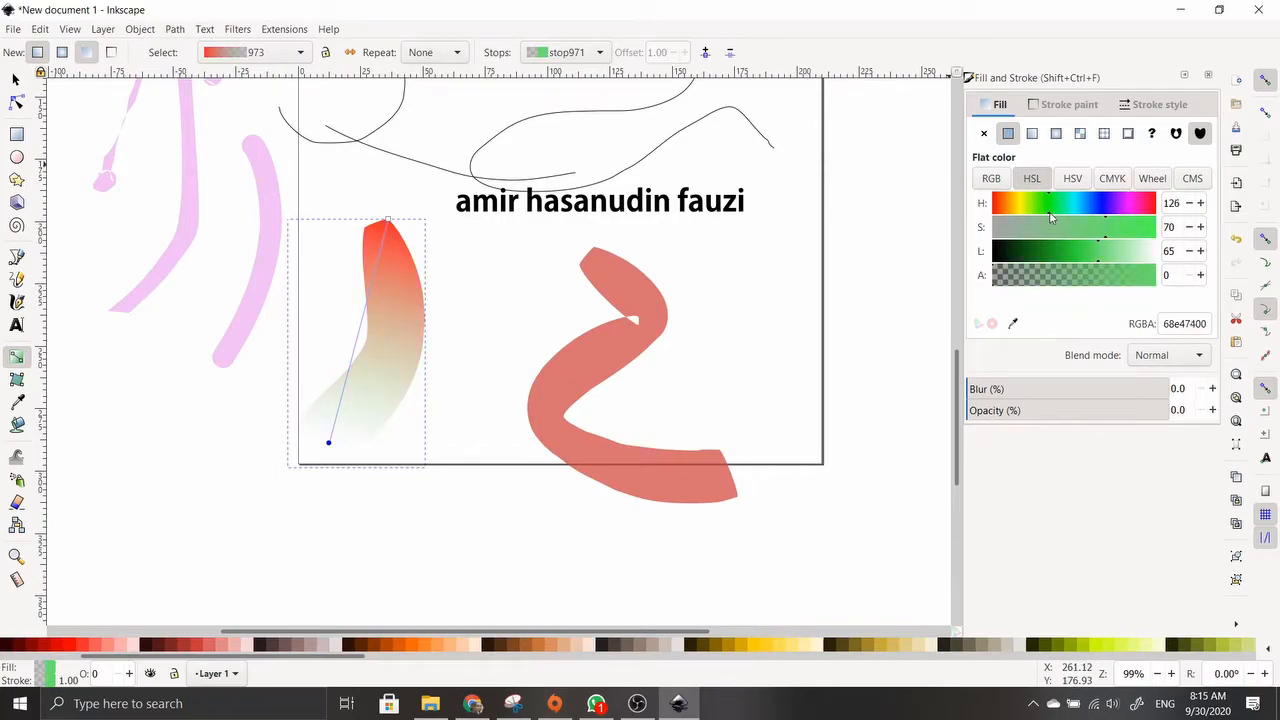
drag(1065, 279, 1188, 289)
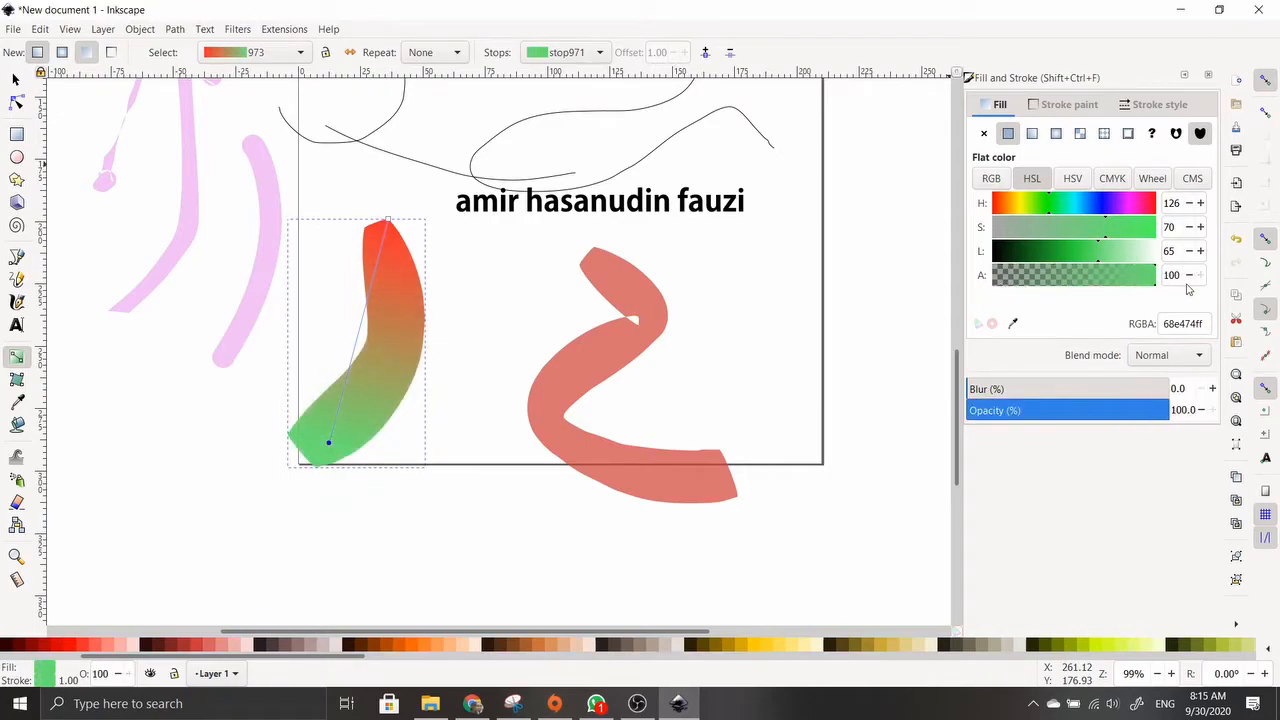
click(388, 220)
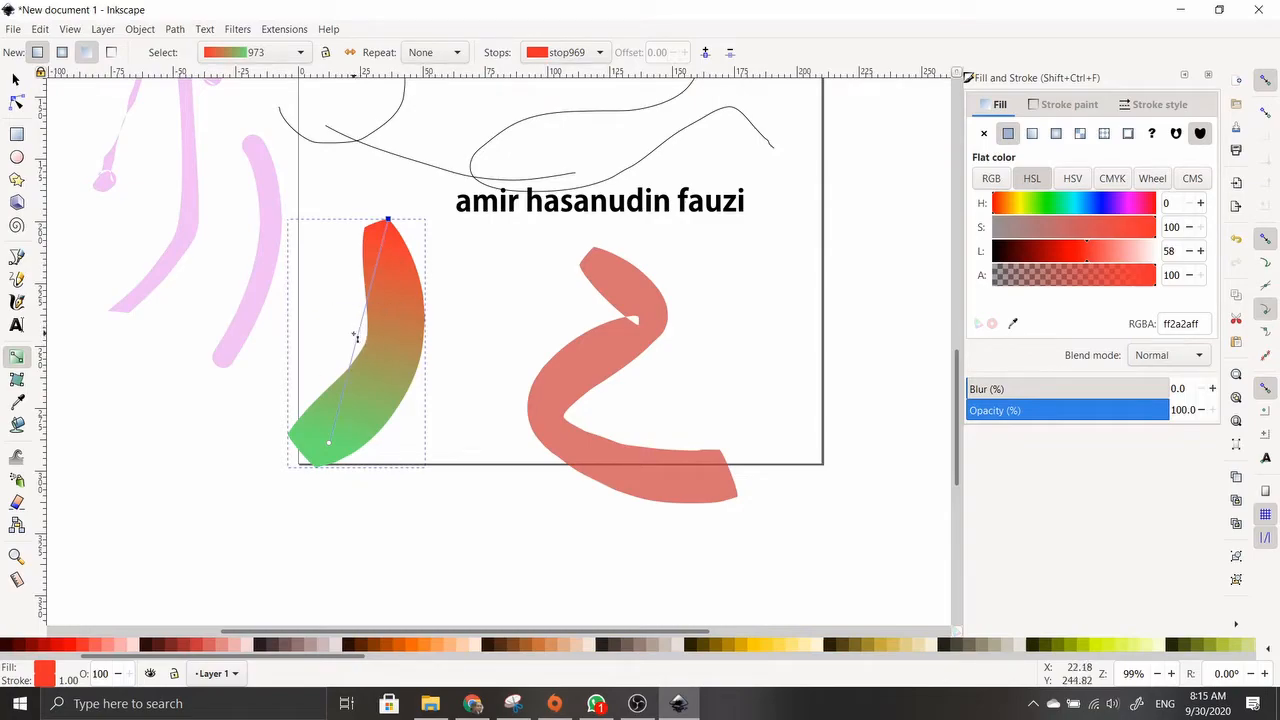
Colour the gradient's middle stop blue 5052af and adjust its opacity
key(Escape)
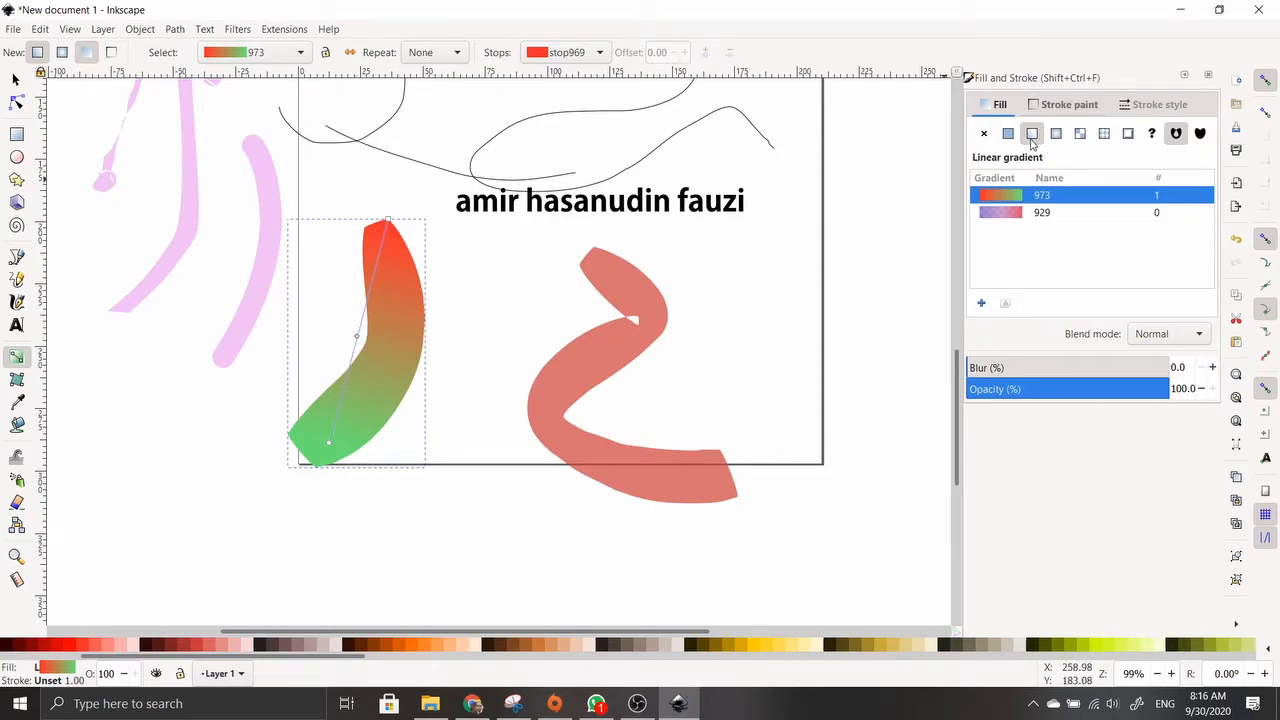
click(358, 337)
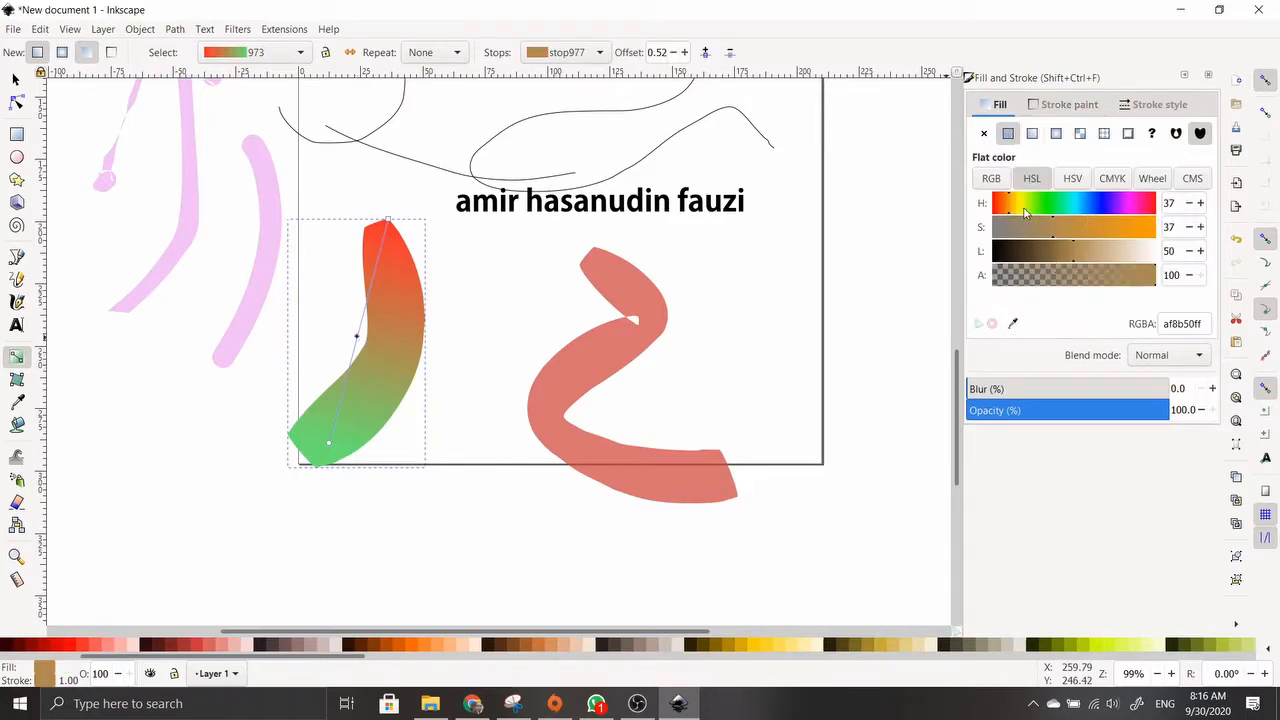
drag(1022, 210, 1101, 210)
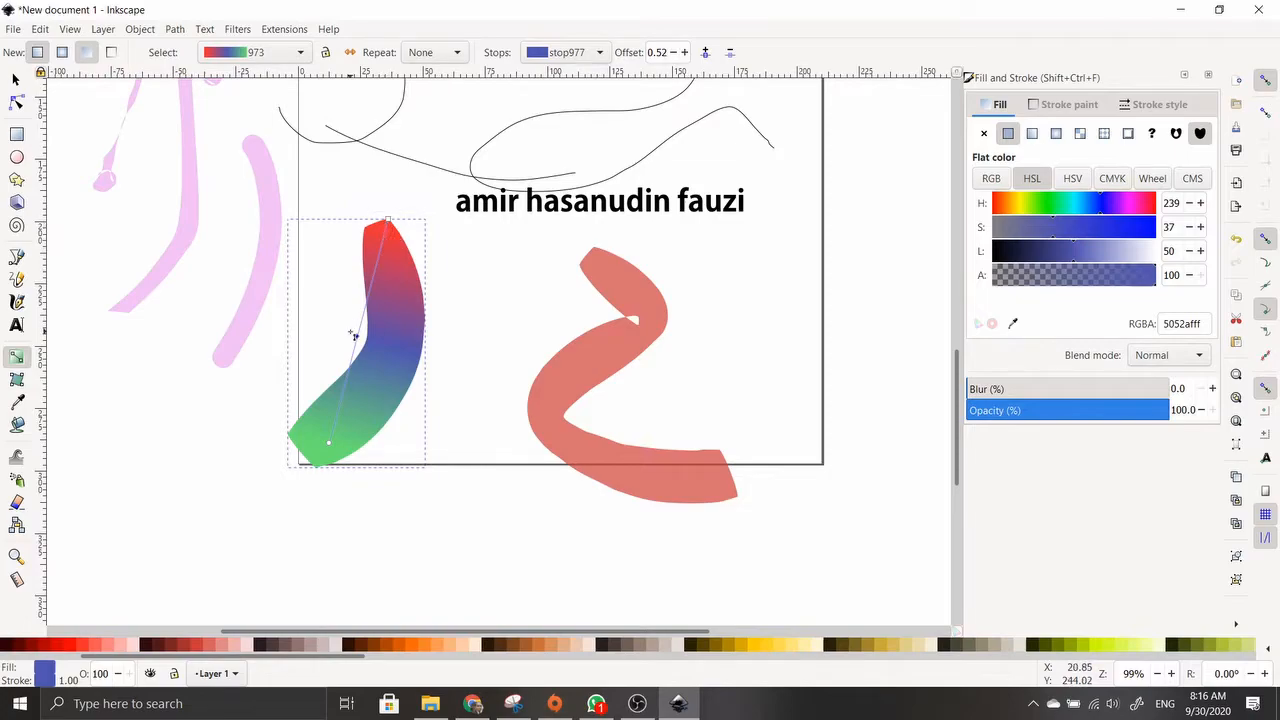
drag(1110, 280, 1158, 295)
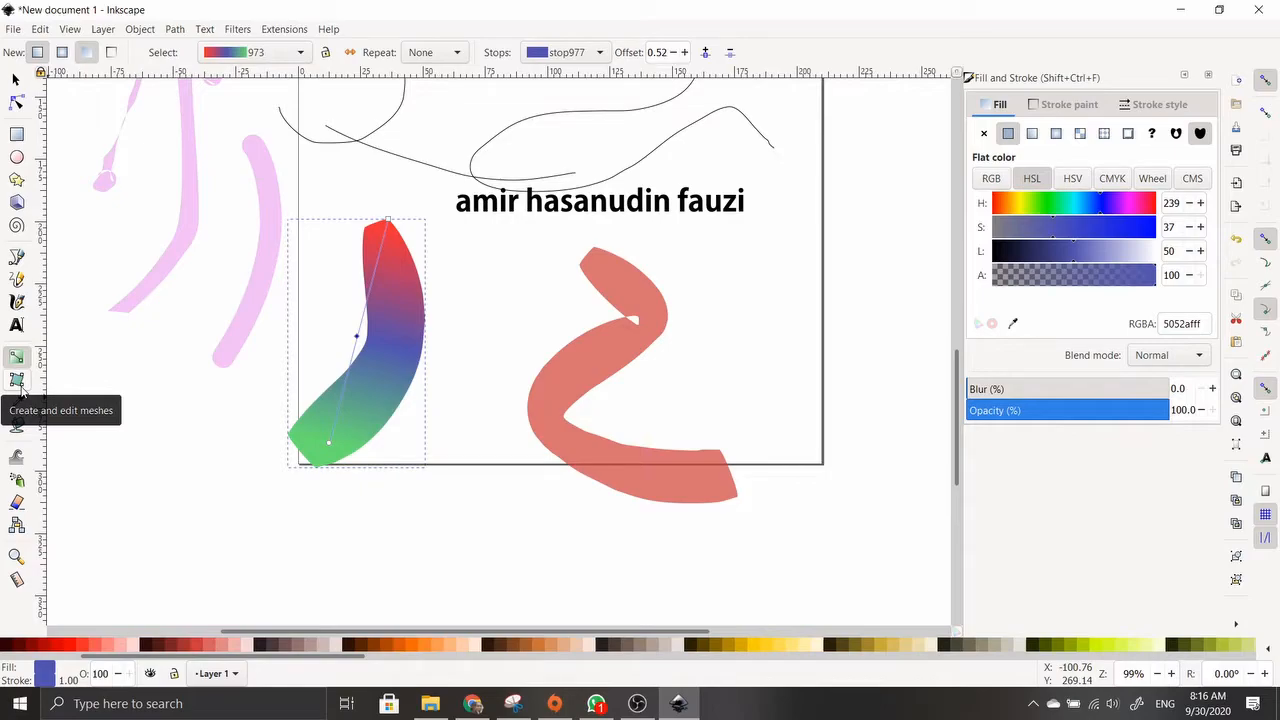
scroll(277, 357, up, 4)
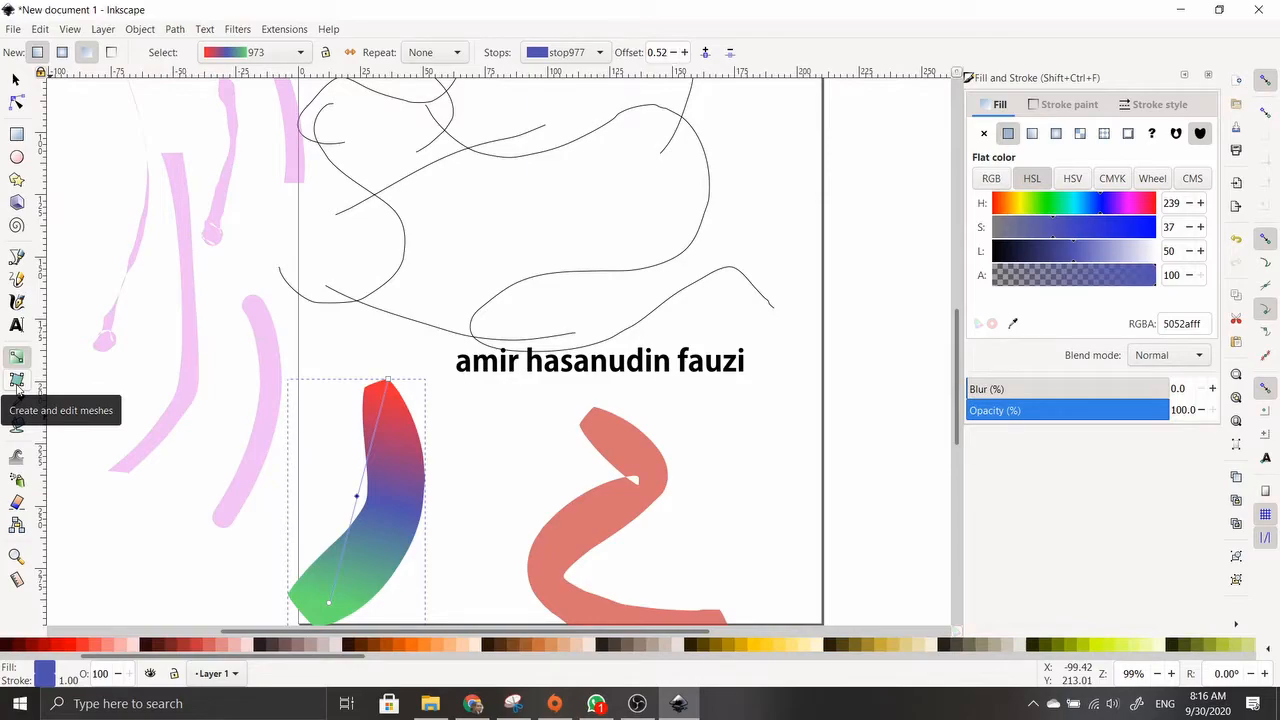
scroll(220, 400, down, 1)
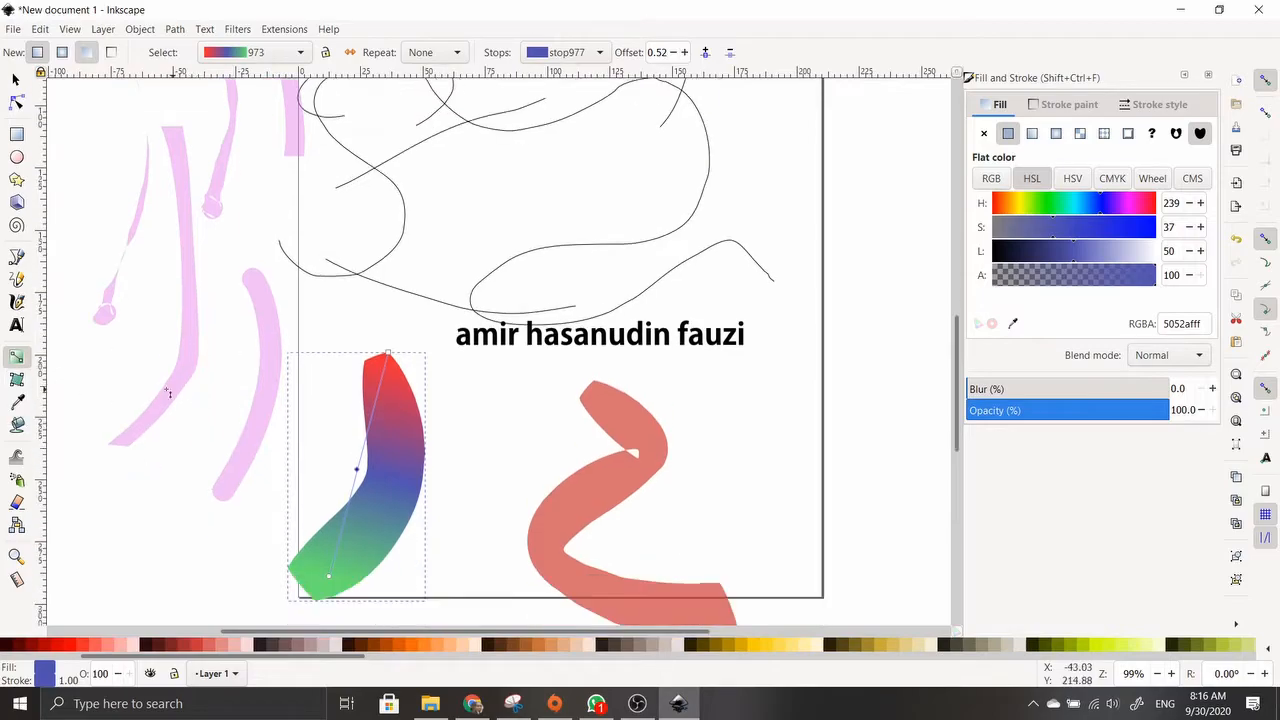
Create a red-to-white mesh gradient on the multicoloured stroke and reshape its corners and edges
click(17, 382)
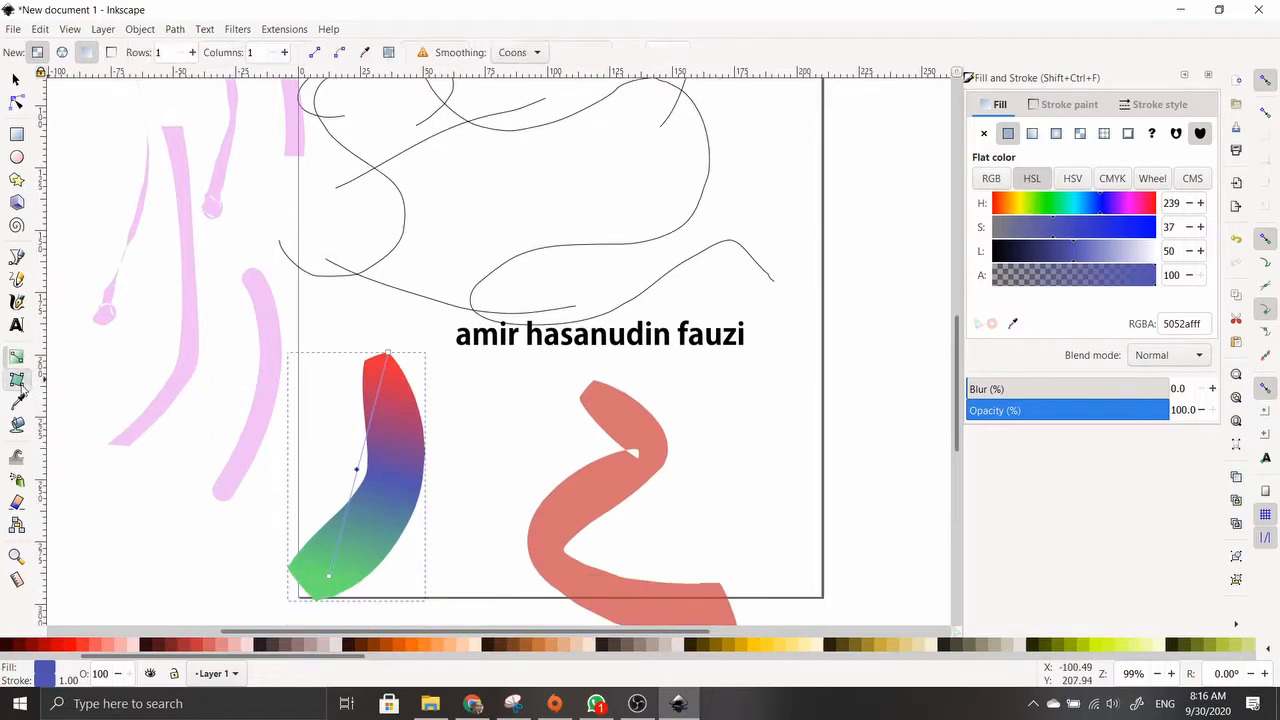
click(385, 453)
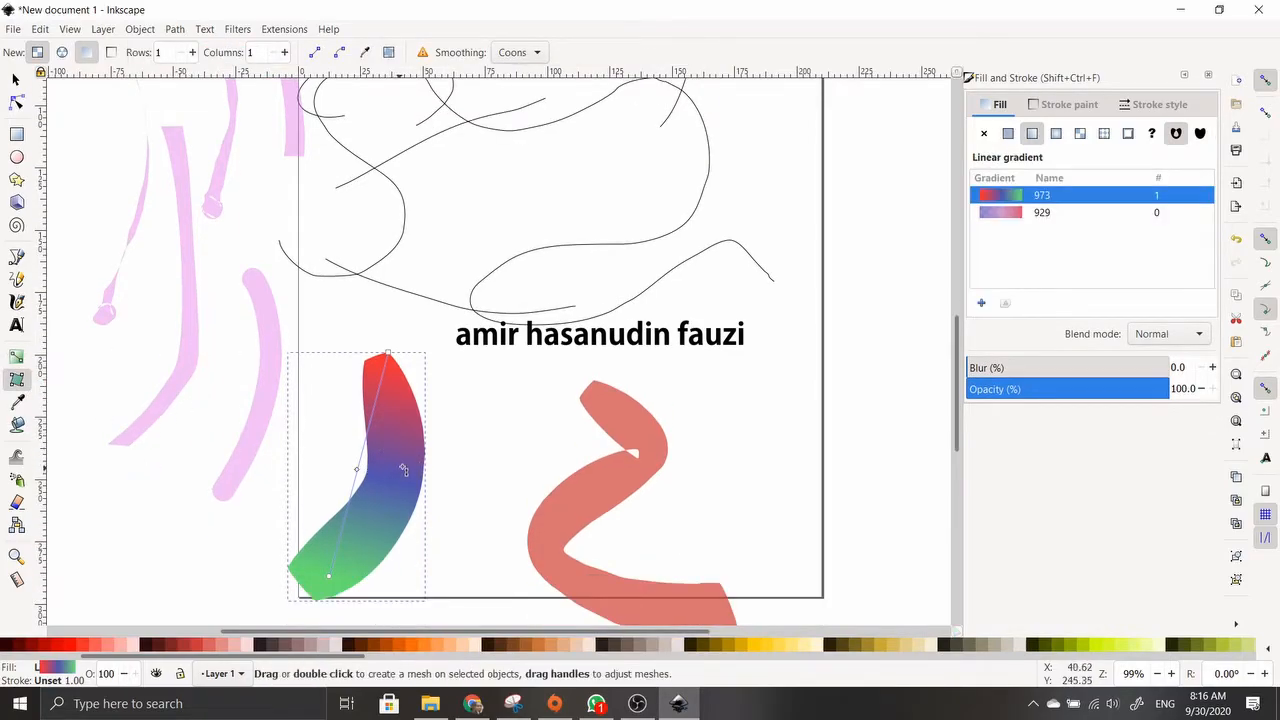
drag(402, 469, 420, 509)
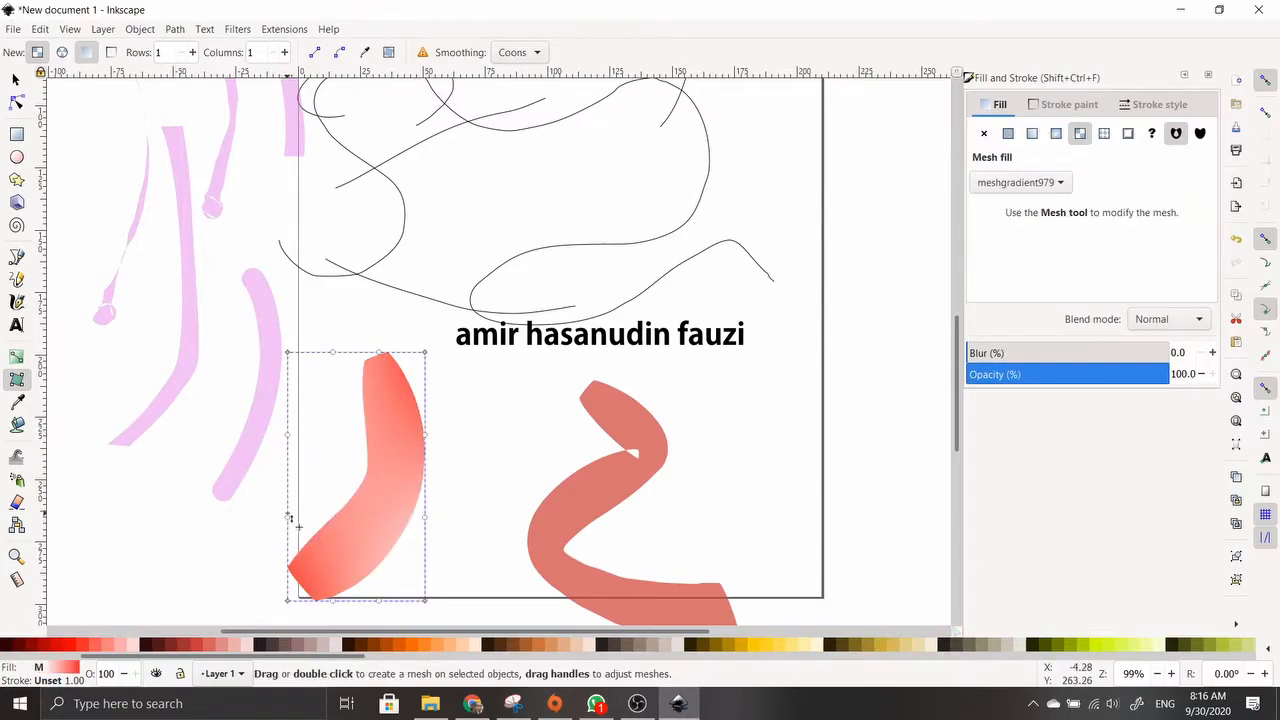
mouse_move(288, 352)
mouse_down()
mouse_move(440, 452)
mouse_move(350, 373)
mouse_move(331, 436)
mouse_move(288, 352)
mouse_up()
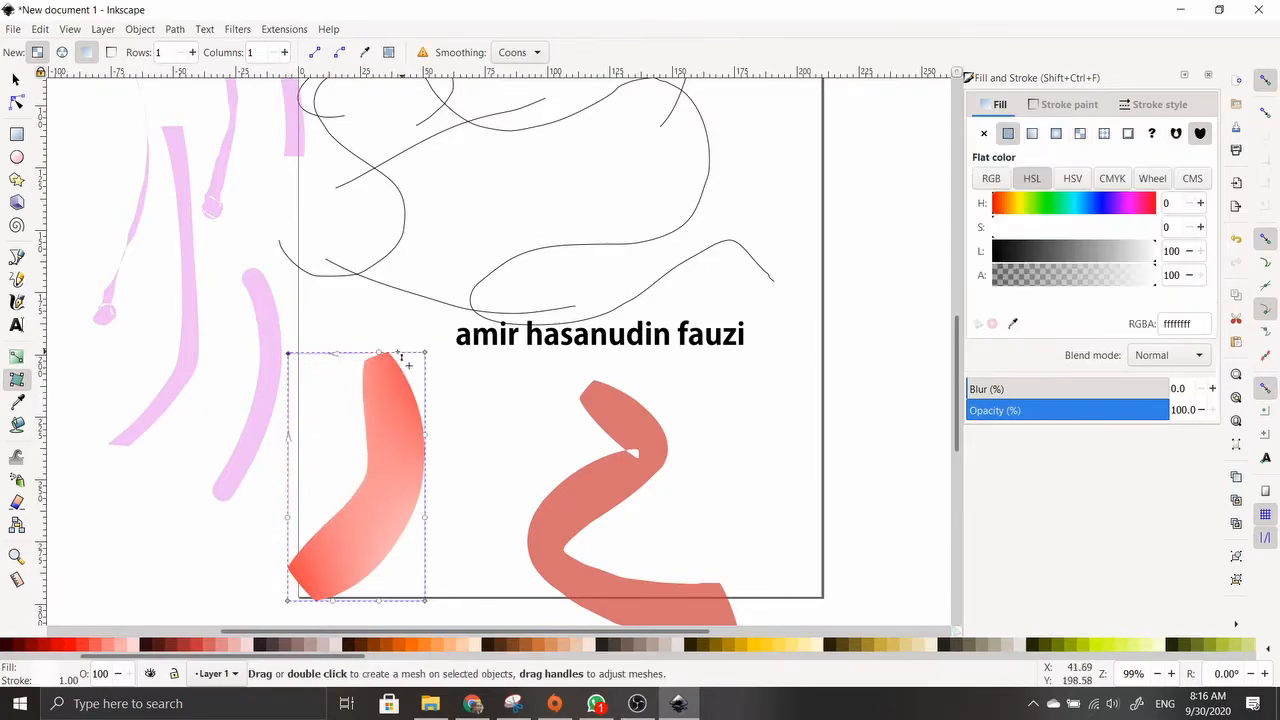
drag(383, 356, 333, 411)
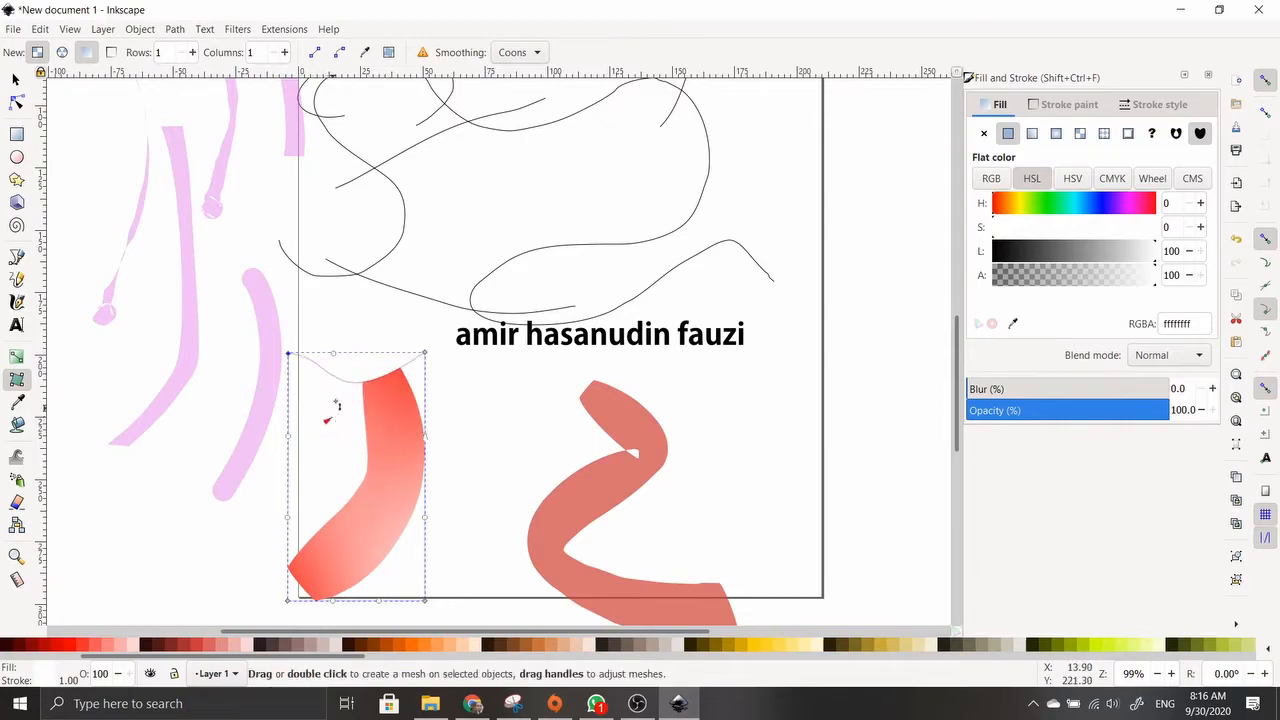
drag(425, 440, 366, 454)
drag(424, 354, 394, 460)
drag(358, 531, 431, 354)
Add a mesh gradient to the salmon brush shape and move one of its corners
click(555, 510)
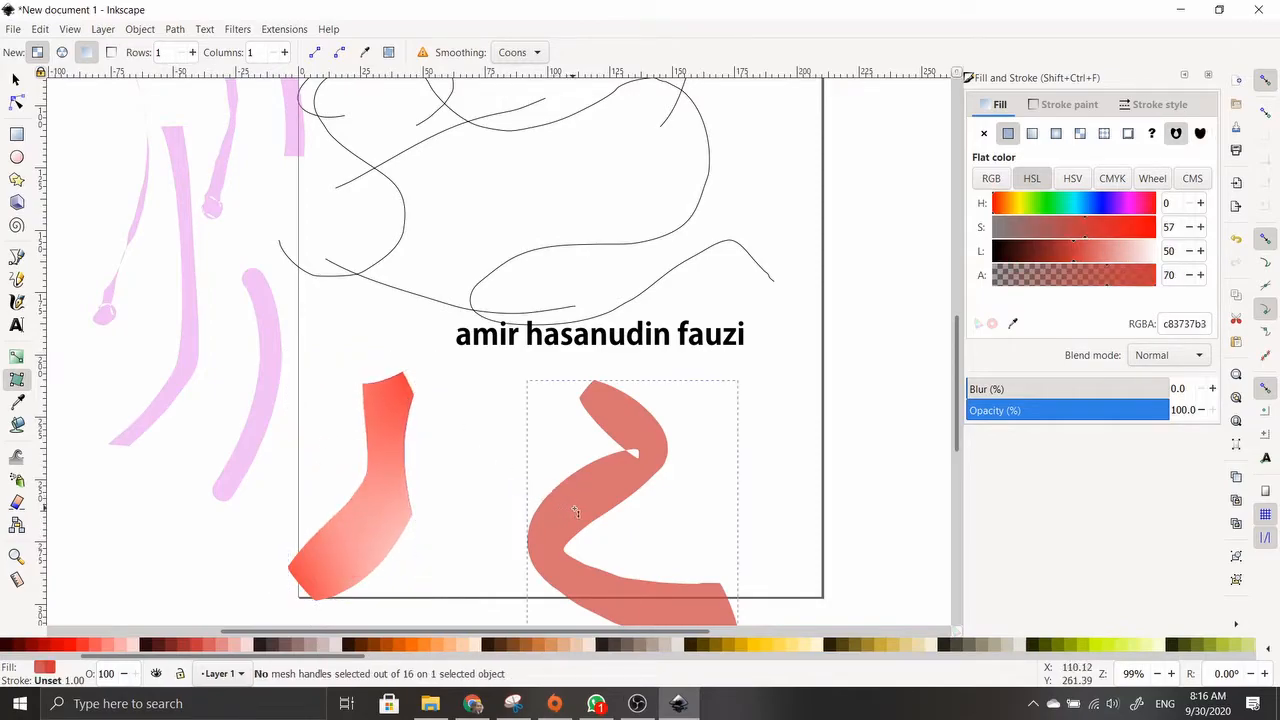
double_click(578, 504)
drag(528, 382, 603, 423)
Add a mesh gradient to the pink stroke and bend it by dragging a corner
scroll(473, 402, up, 7)
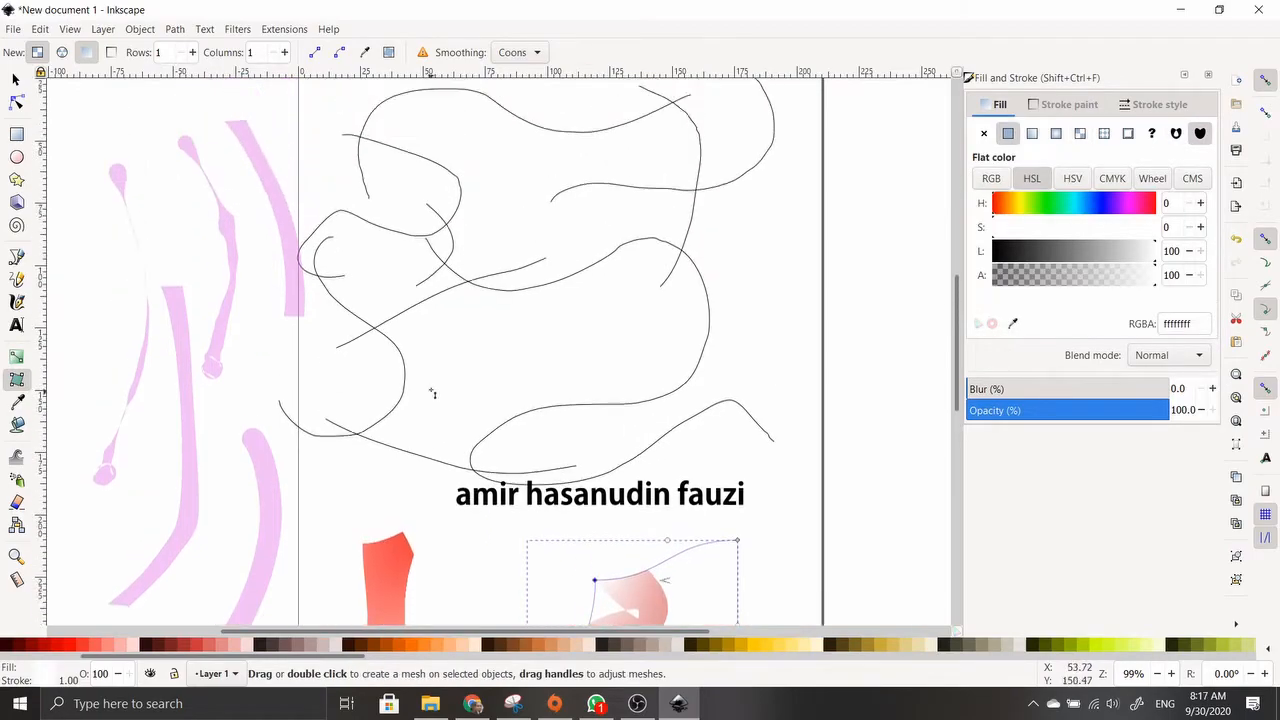
double_click(281, 342)
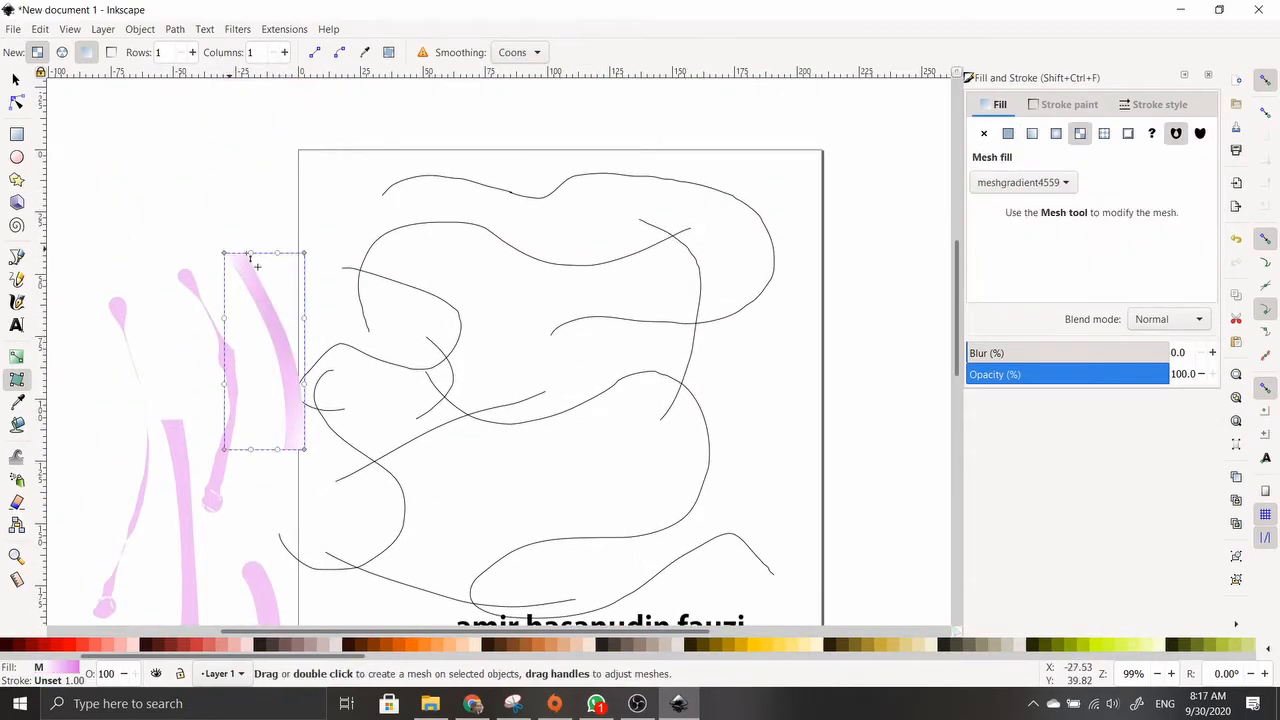
mouse_move(303, 254)
mouse_down()
mouse_move(257, 349)
mouse_move(331, 329)
mouse_move(470, 373)
mouse_up()
click(468, 371)
Add a purple-to-white mesh gradient to the black curve and reshape its corners and left edge
click(425, 236)
double_click(425, 236)
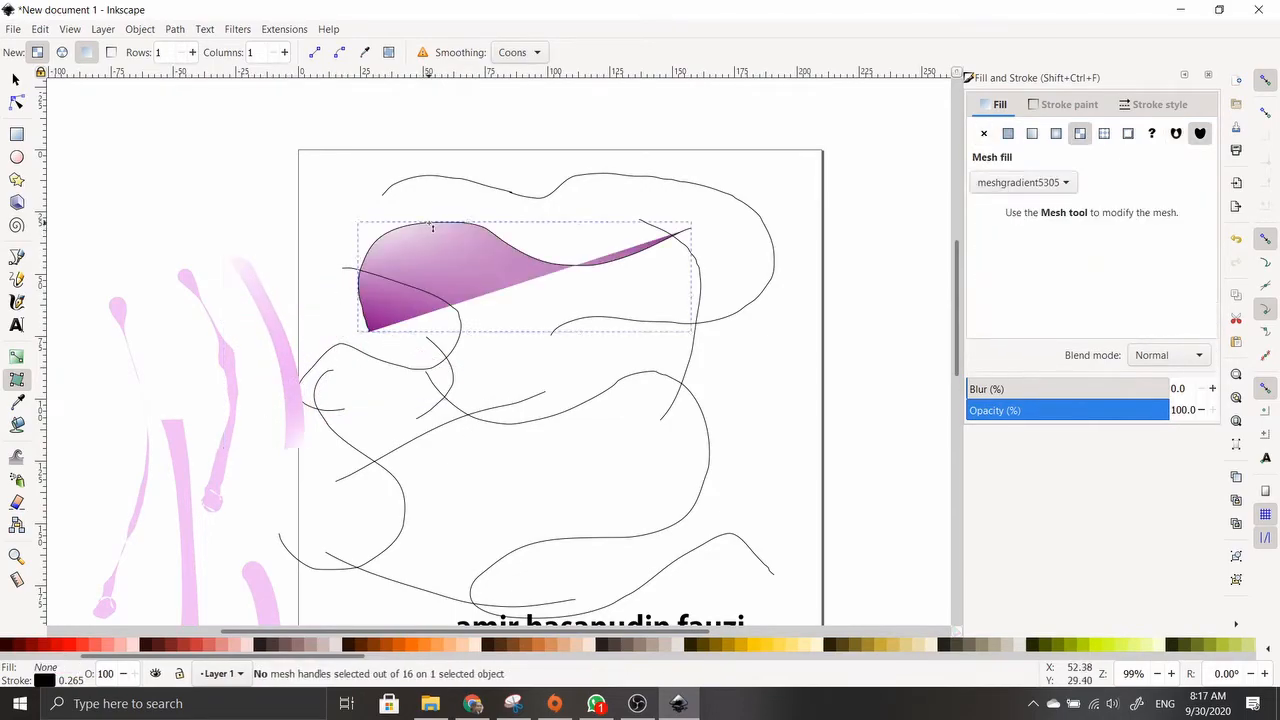
drag(408, 254, 414, 251)
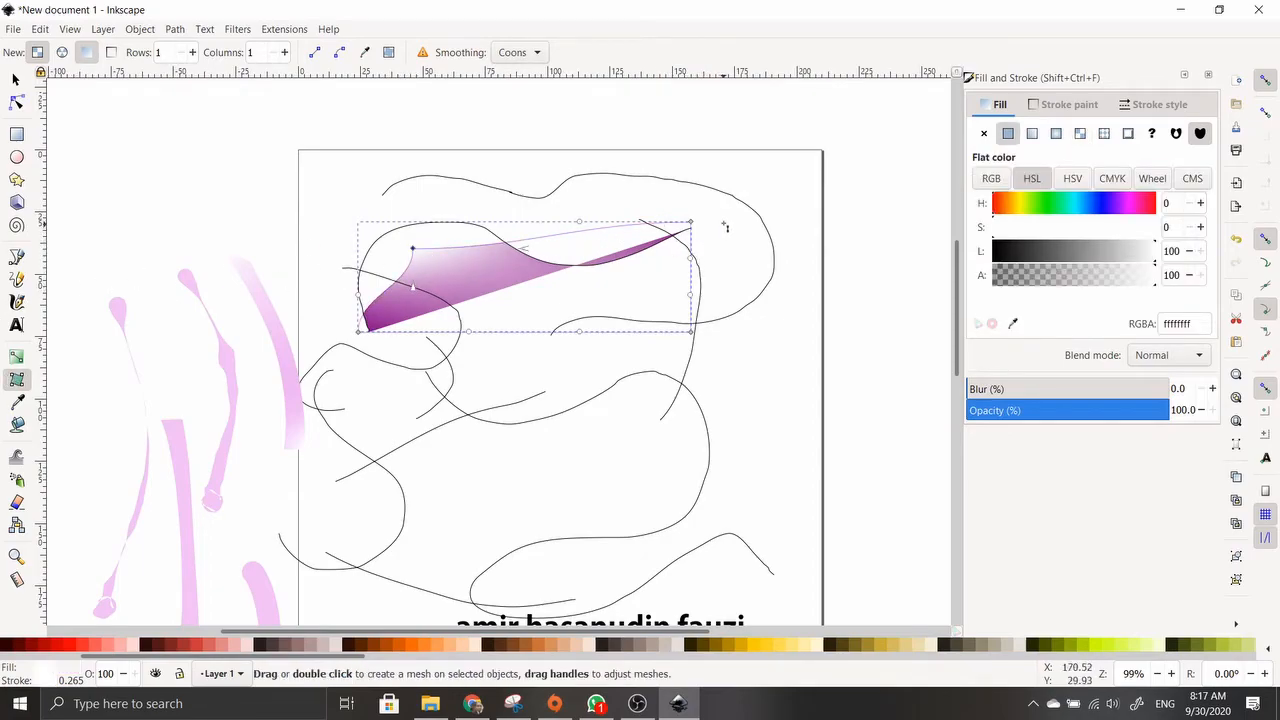
drag(690, 231, 428, 224)
mouse_move(471, 276)
mouse_down()
mouse_move(459, 287)
mouse_move(465, 274)
mouse_up()
drag(695, 337, 492, 318)
drag(428, 264, 391, 254)
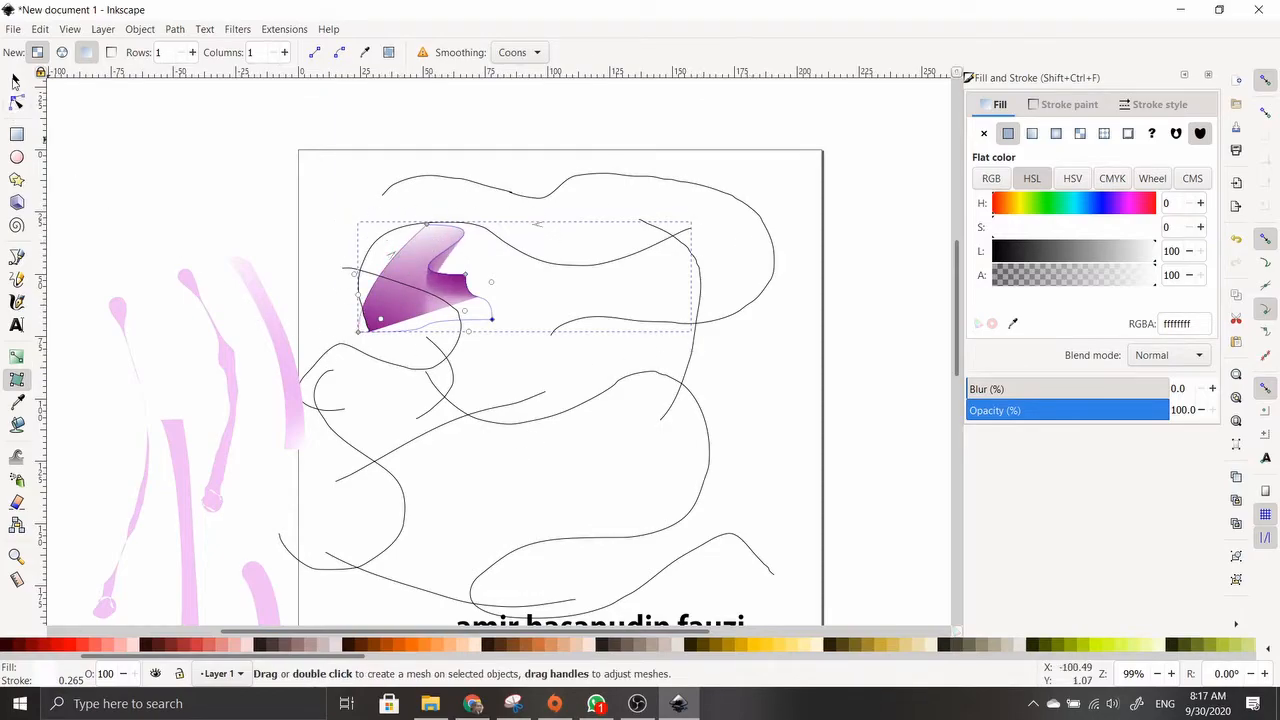
Enlarge the purple mesh shape up and left, then readjust its right-side mesh corners
click(15, 80)
drag(353, 216, 269, 106)
key(ctrl+F2)
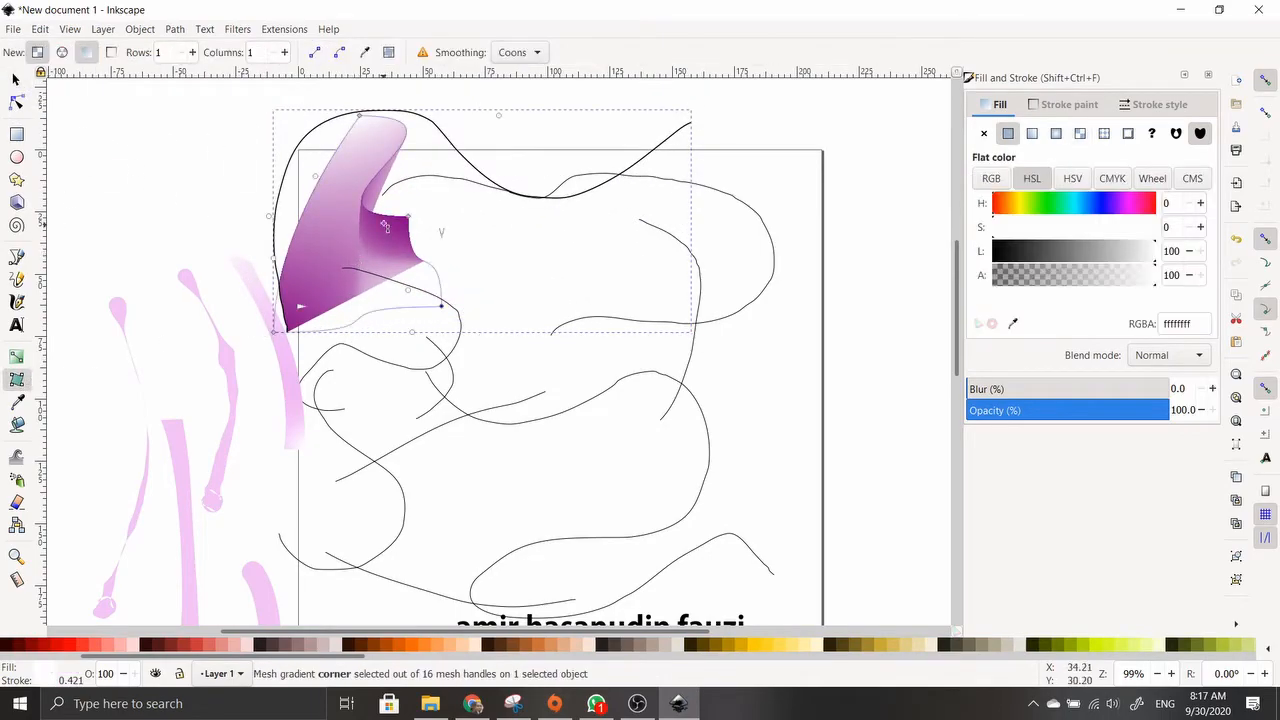
drag(427, 221, 476, 190)
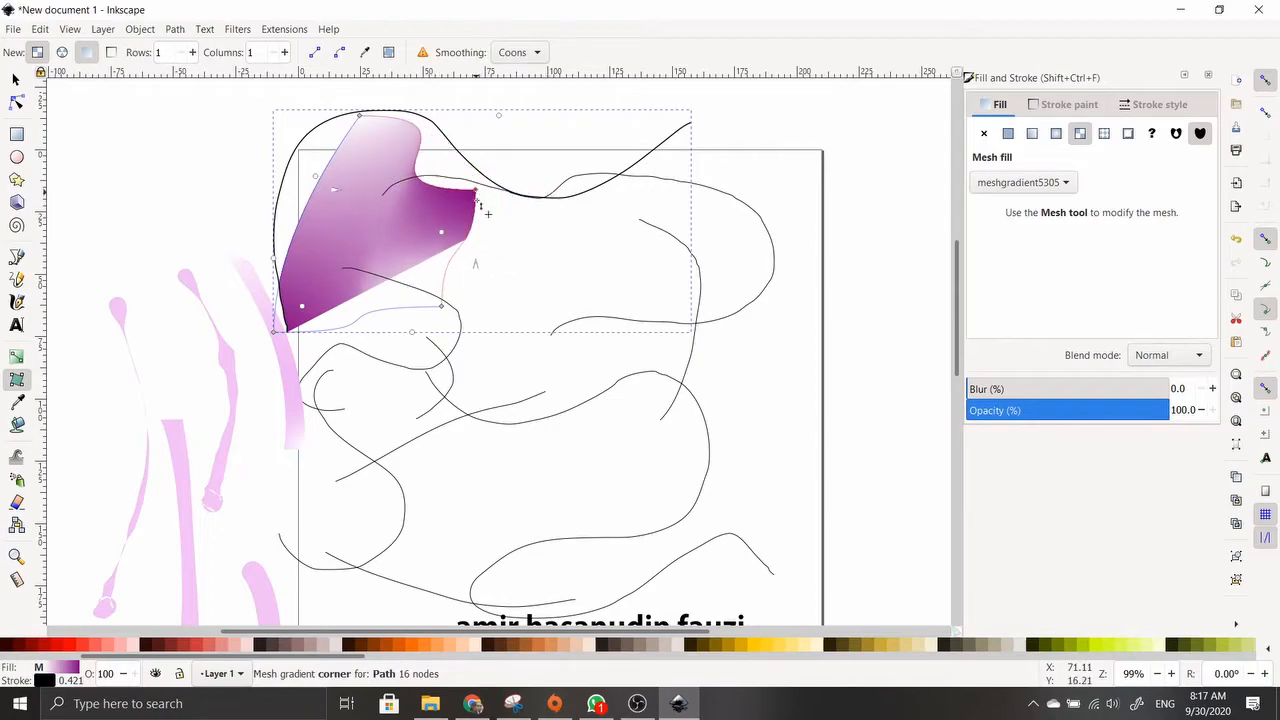
drag(441, 306, 403, 262)
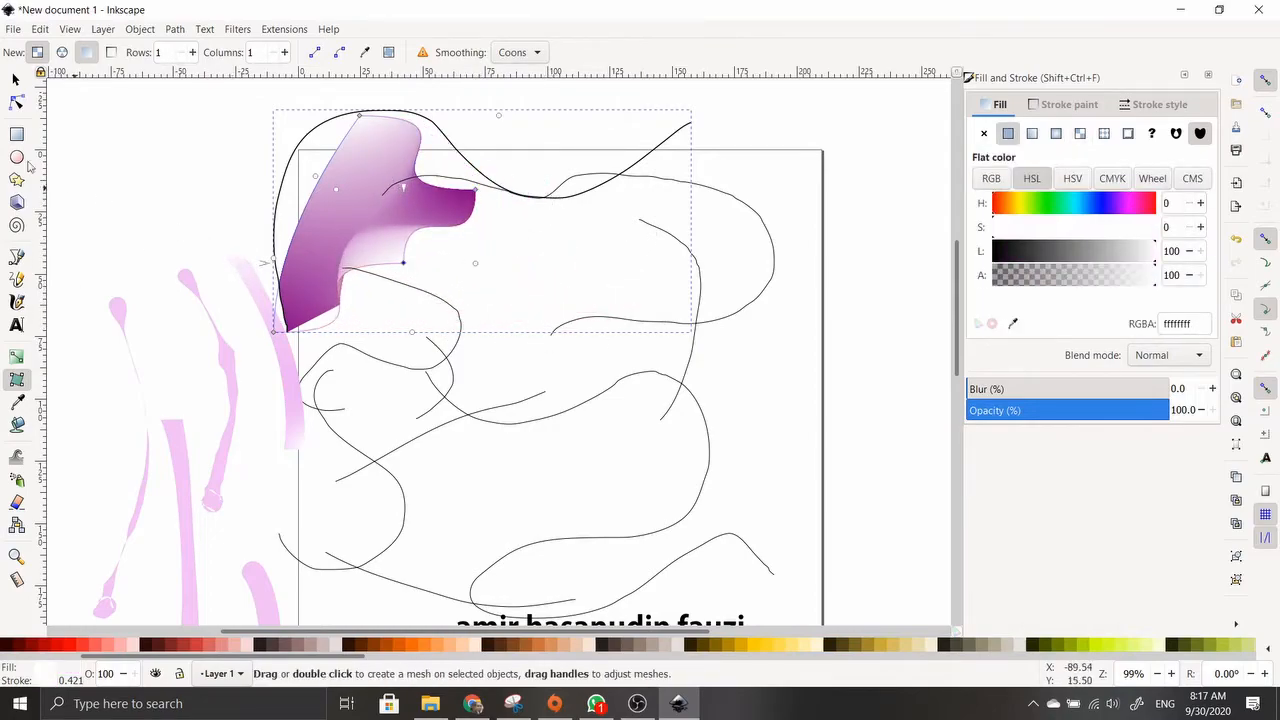
click(15, 80)
click(335, 410)
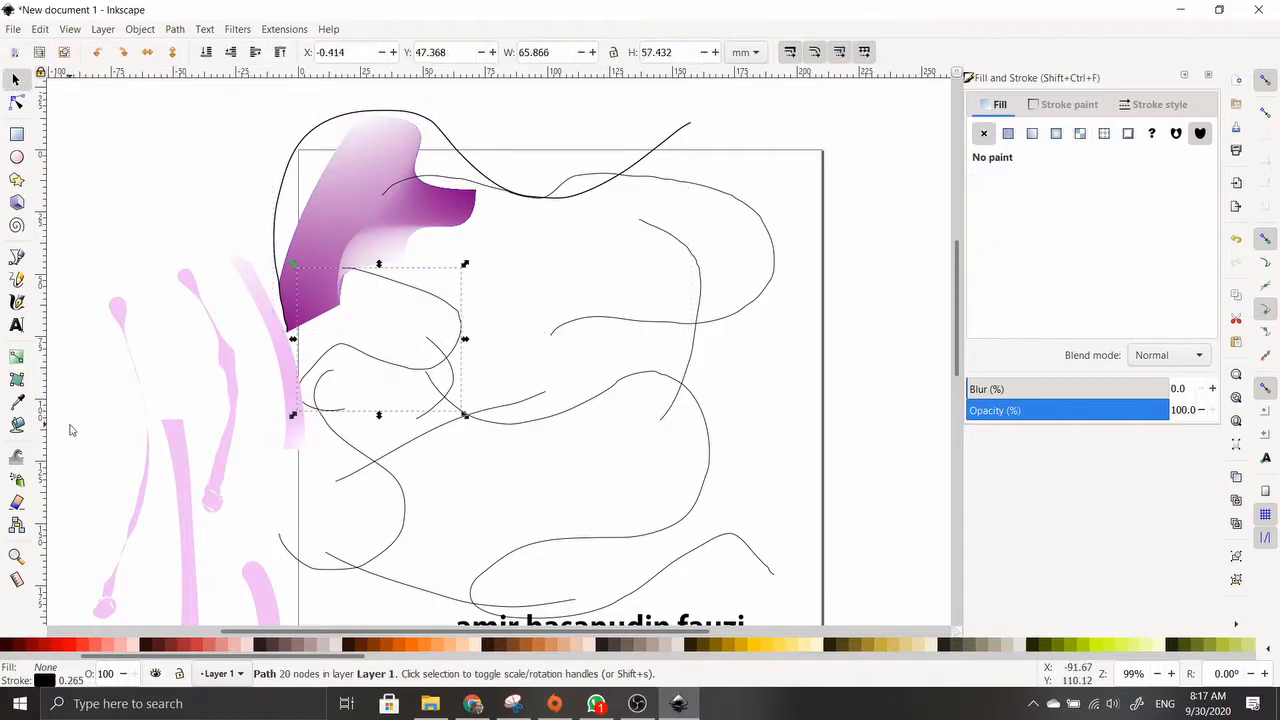
Select the large looping curve in the lower part of the page
click(17, 403)
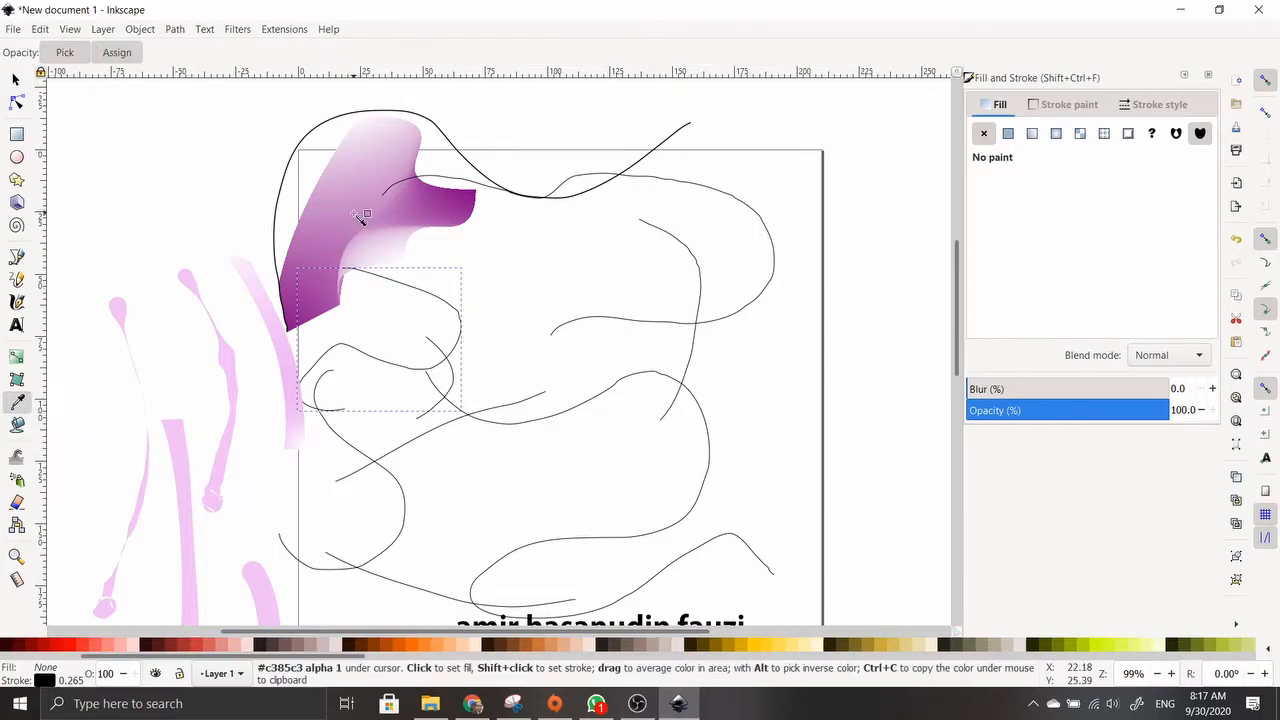
scroll(367, 433, down, 4)
scroll(366, 440, down, 1)
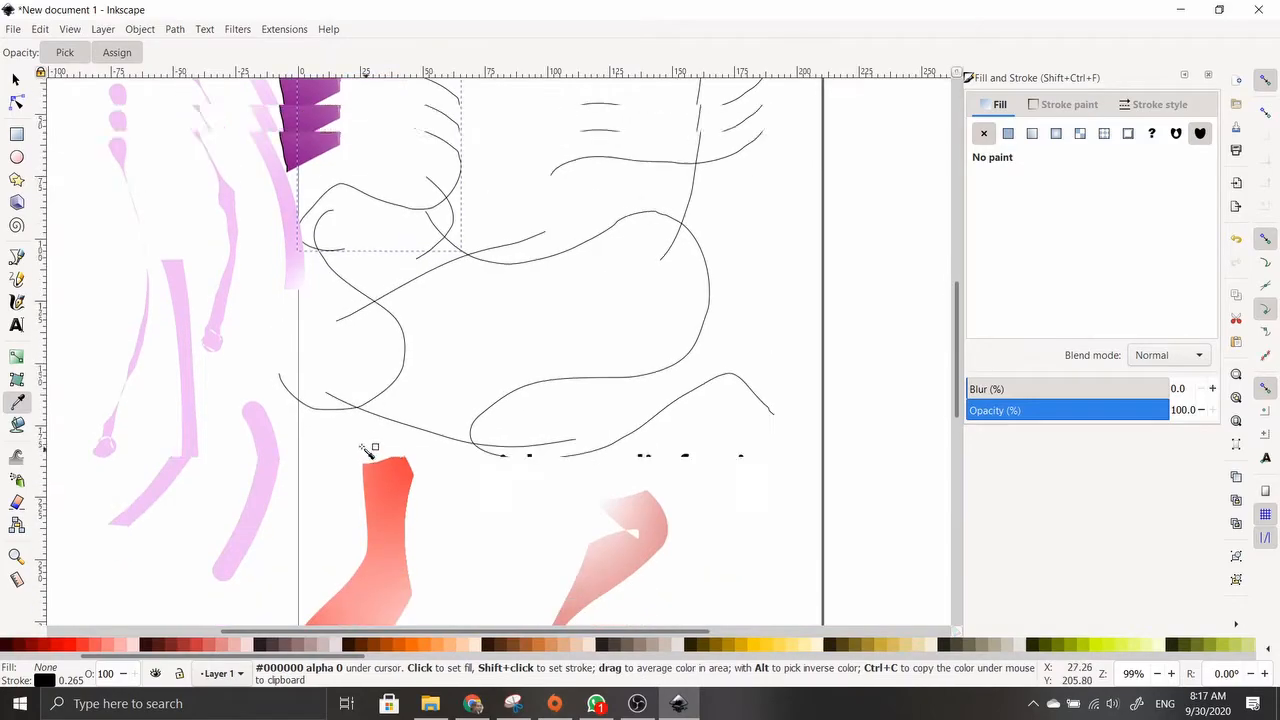
scroll(355, 438, up, 5)
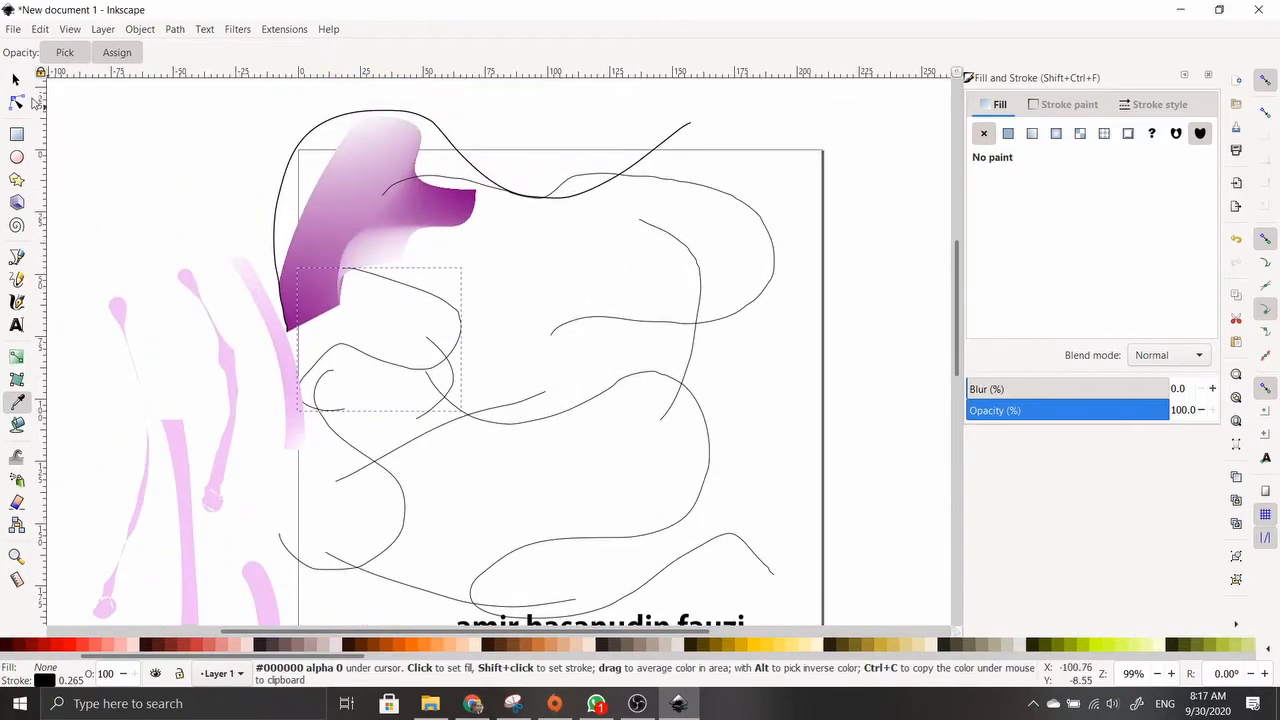
click(16, 81)
click(640, 378)
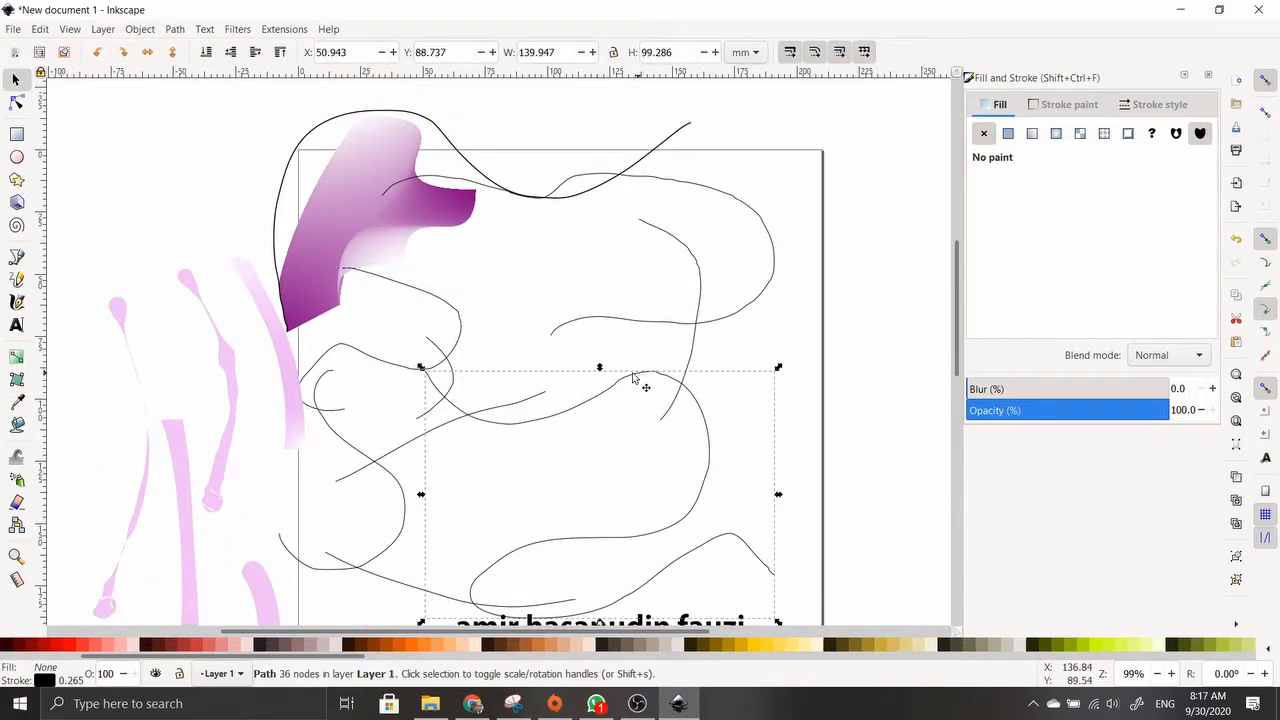
Sample several purple shades from the mesh gradient as the curve's fill with the Dropper
click(16, 401)
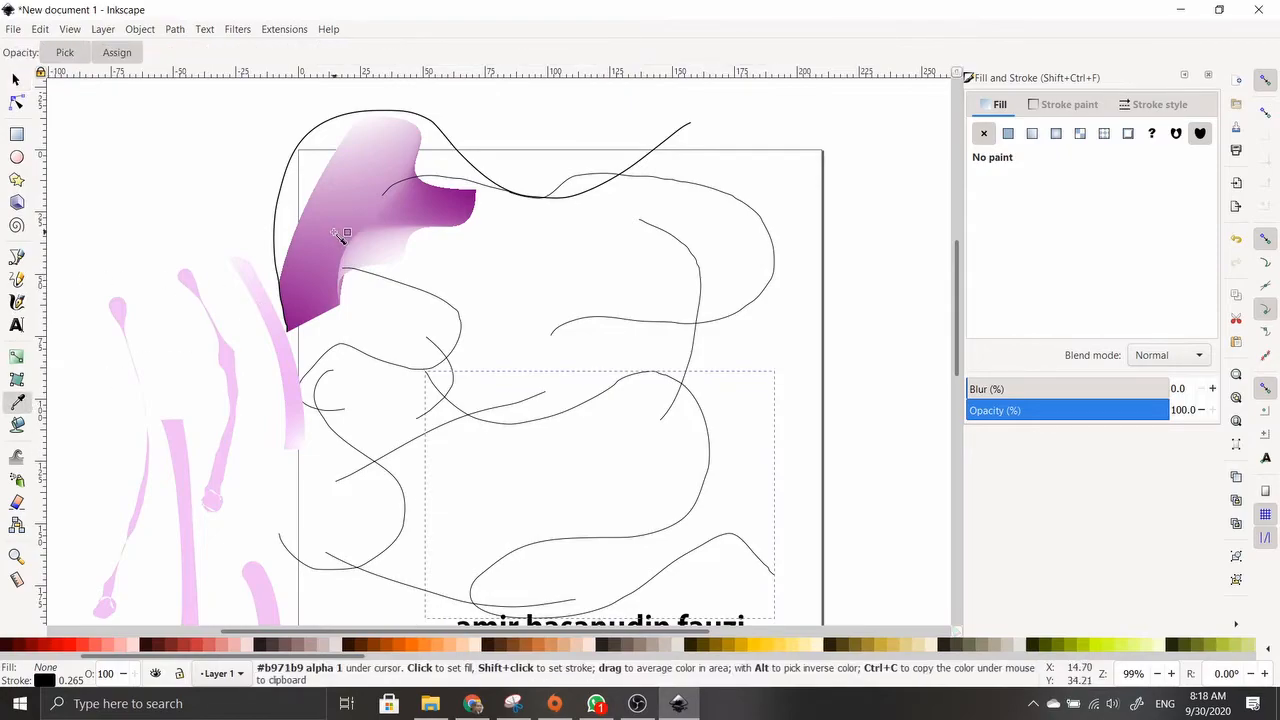
click(436, 215)
click(305, 274)
click(368, 161)
click(380, 140)
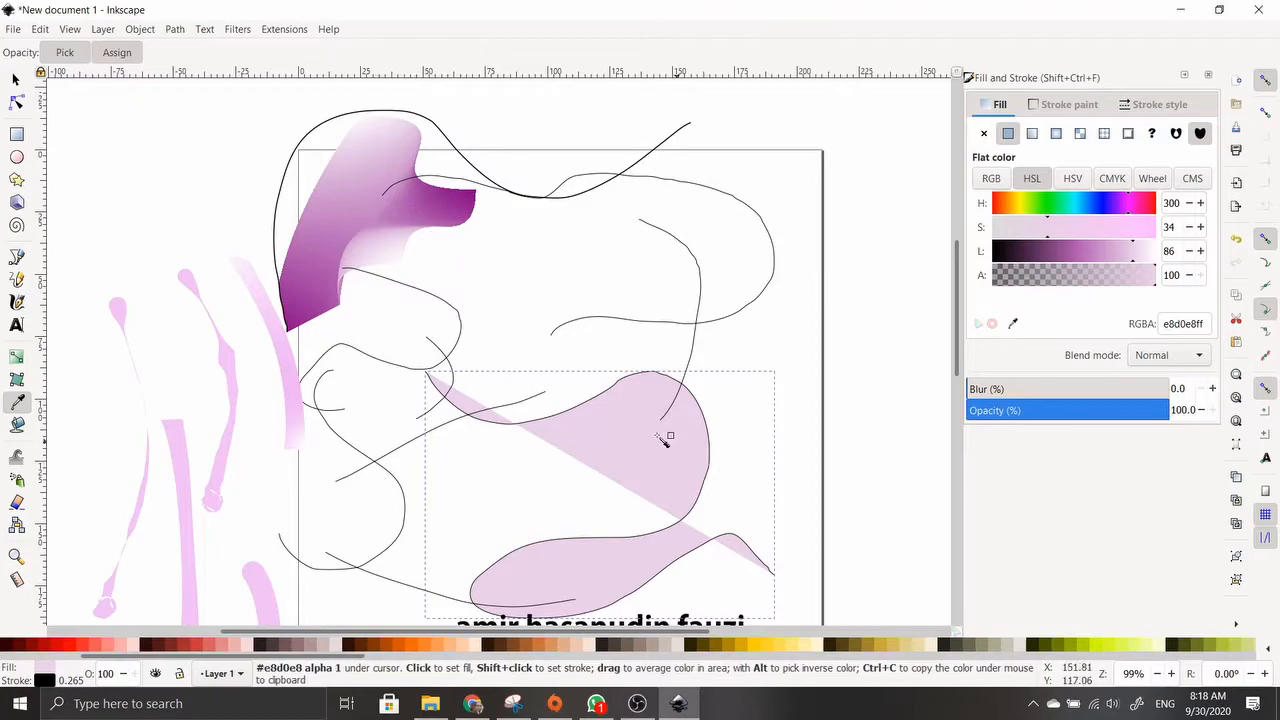
click(357, 184)
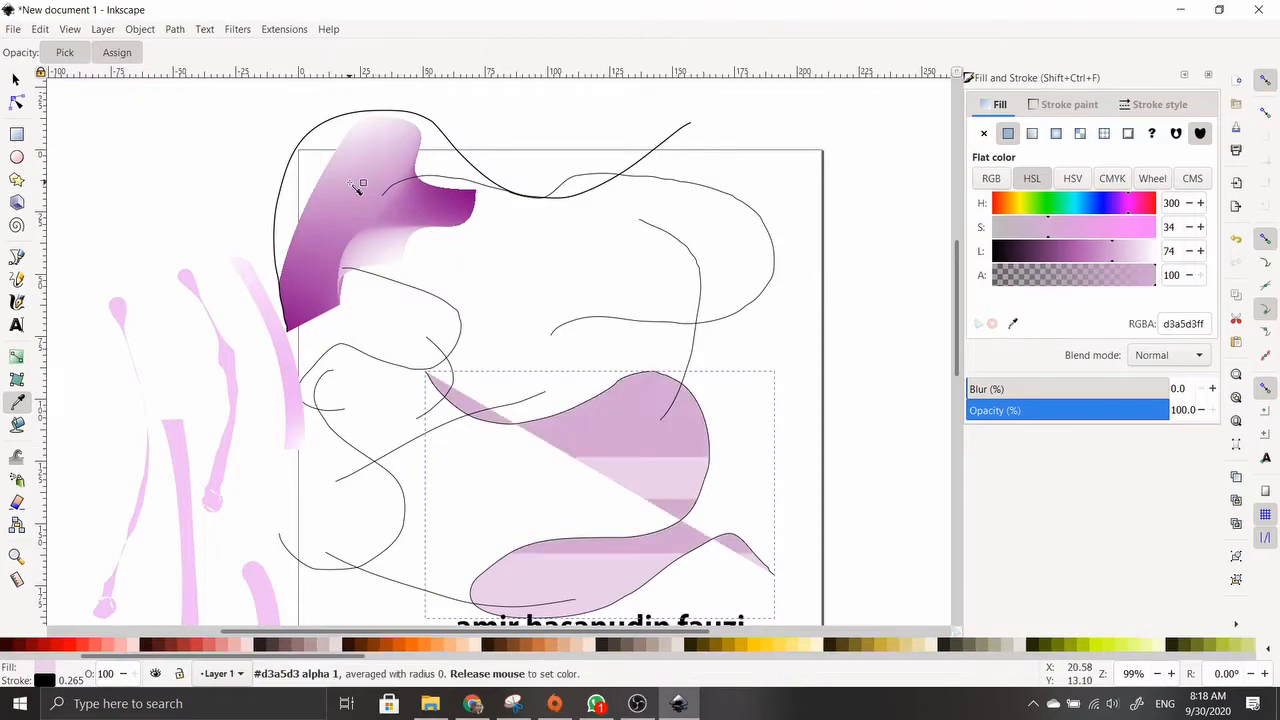
click(428, 200)
Sample red ff4646 from the red shape, then average colours for a salmon ff7777 fill
scroll(477, 294, down, 3)
click(385, 587)
click(414, 534)
click(403, 557)
drag(405, 560, 398, 614)
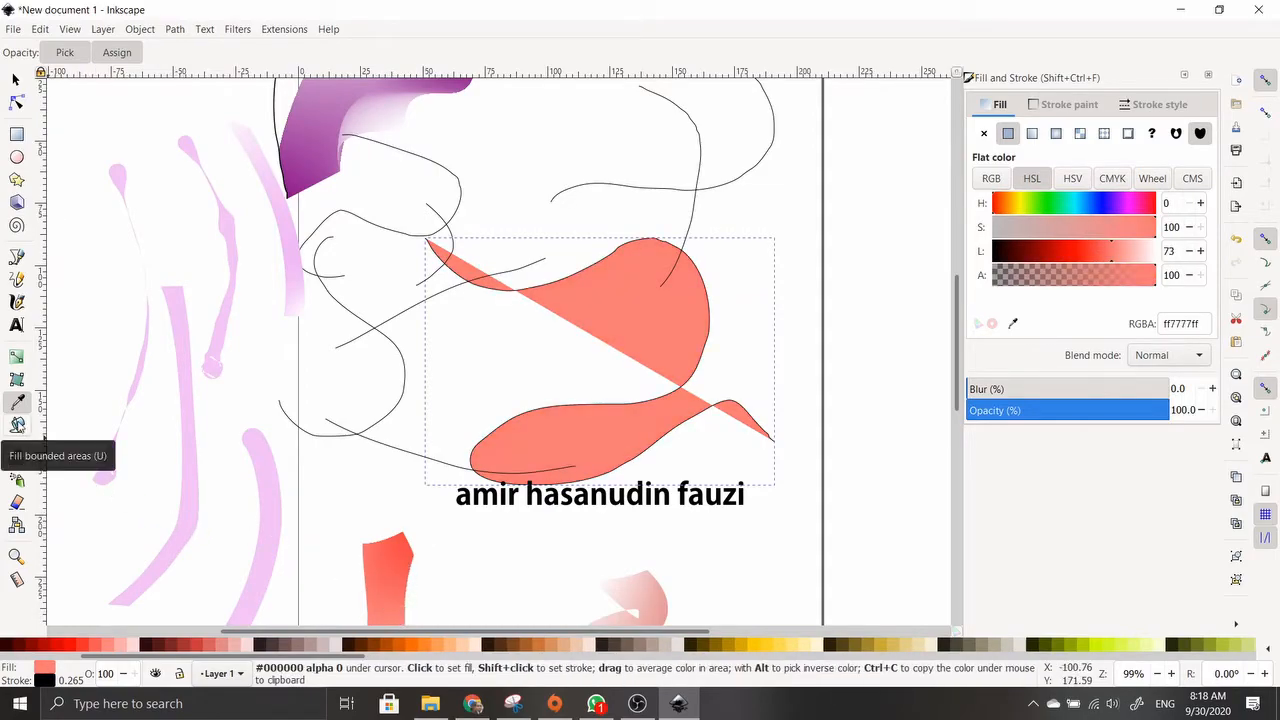
Bucket-fill four enclosed regions of the left pink strokes with salmon ff7777
click(17, 424)
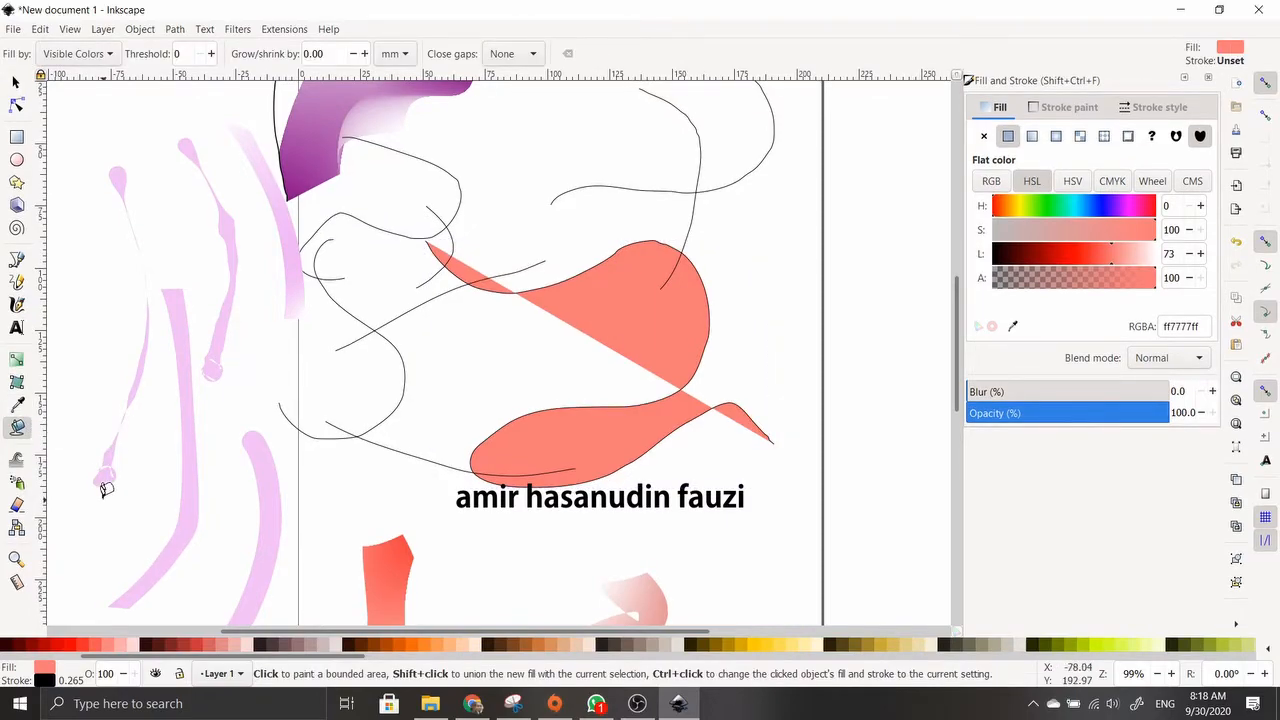
scroll(248, 409, up, 2)
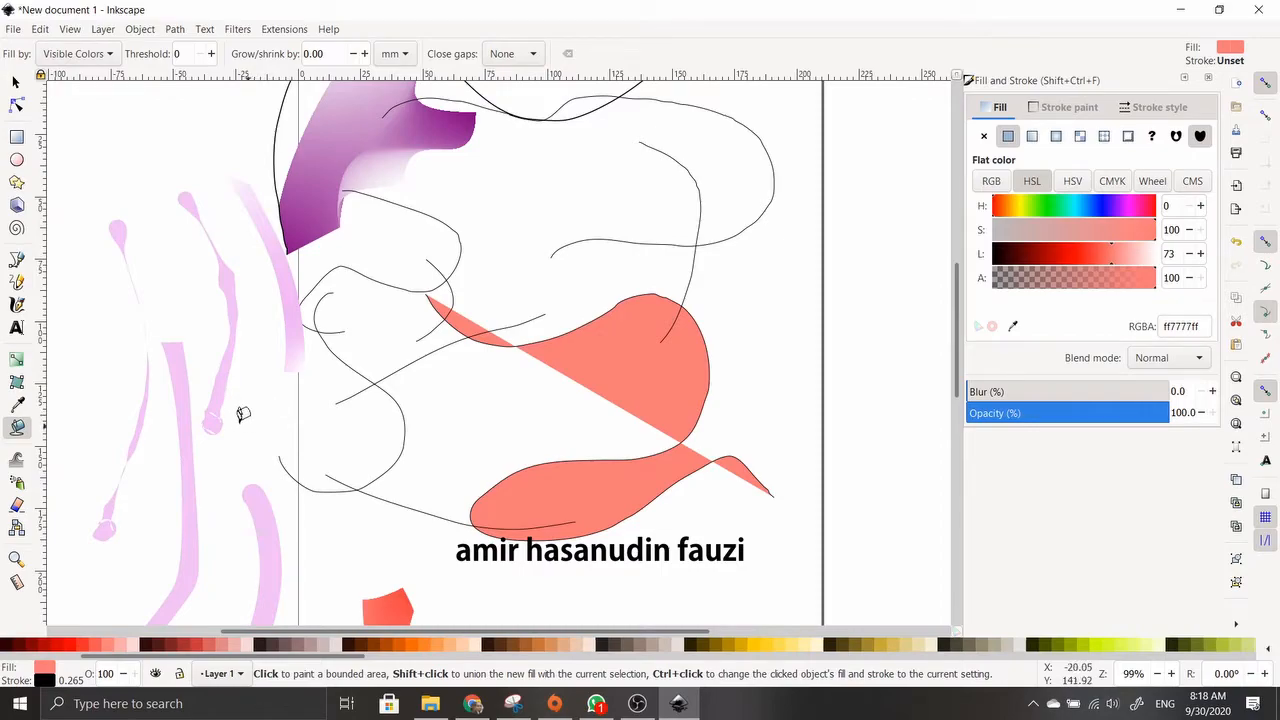
click(185, 414)
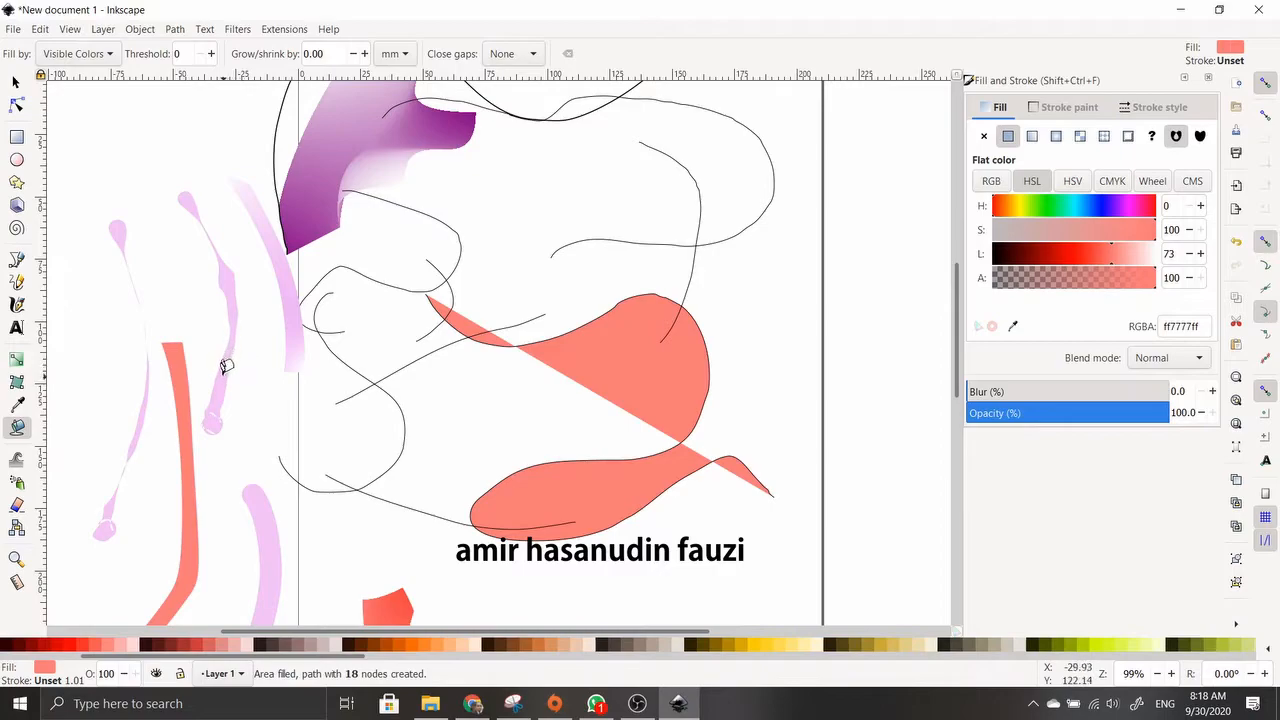
click(226, 363)
click(289, 305)
click(272, 240)
scroll(297, 284, up, 2)
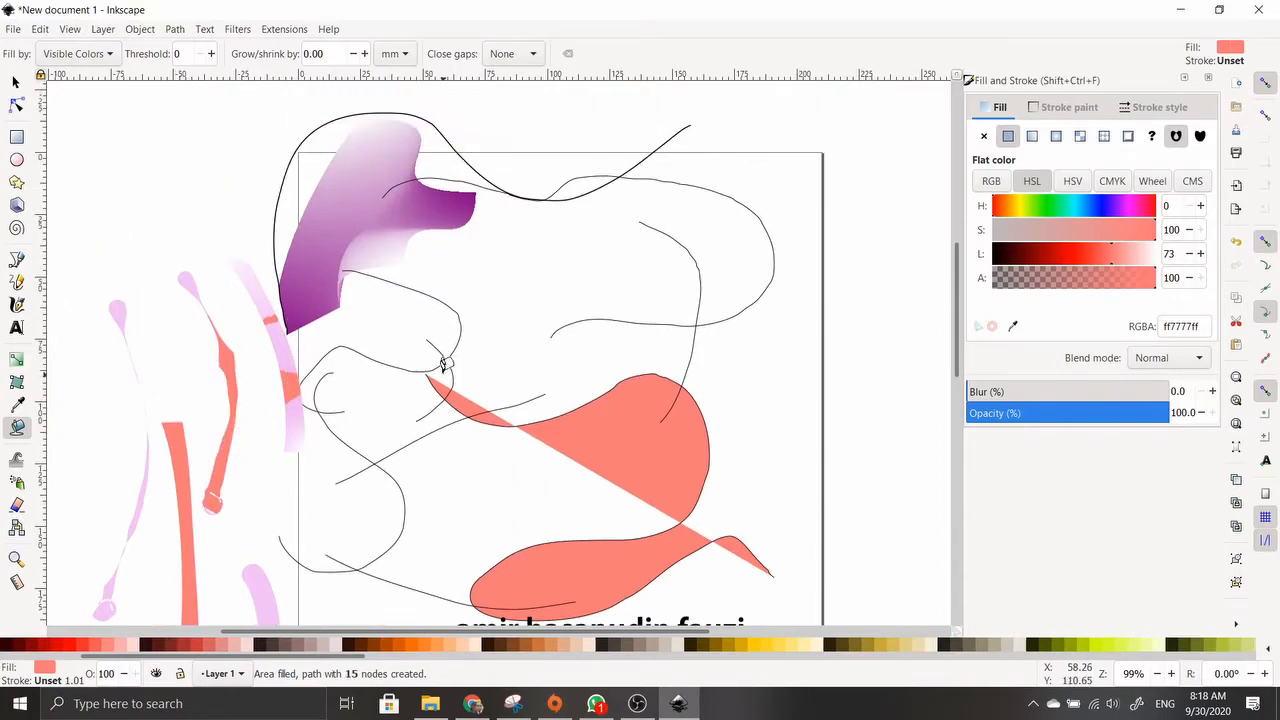
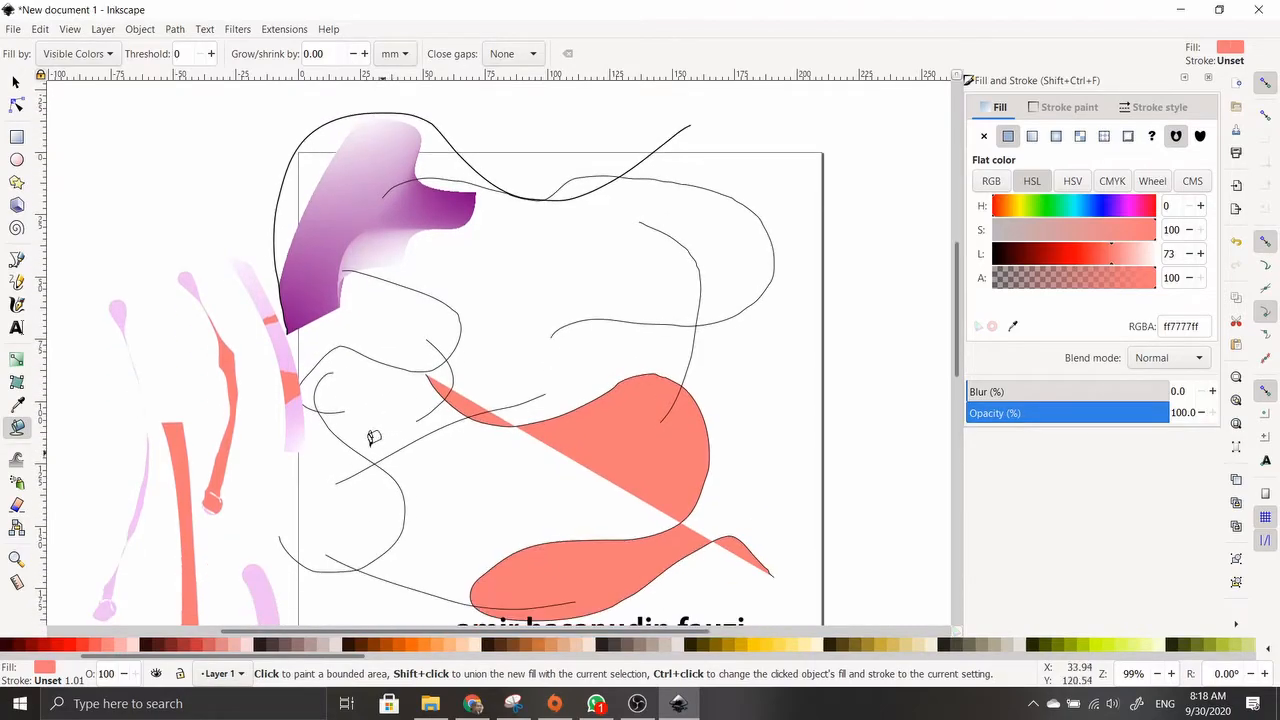
Bucket-fill an upper region and the lower enclosed region between the sketched lines with salmon ff7777
scroll(372, 435, up, 3)
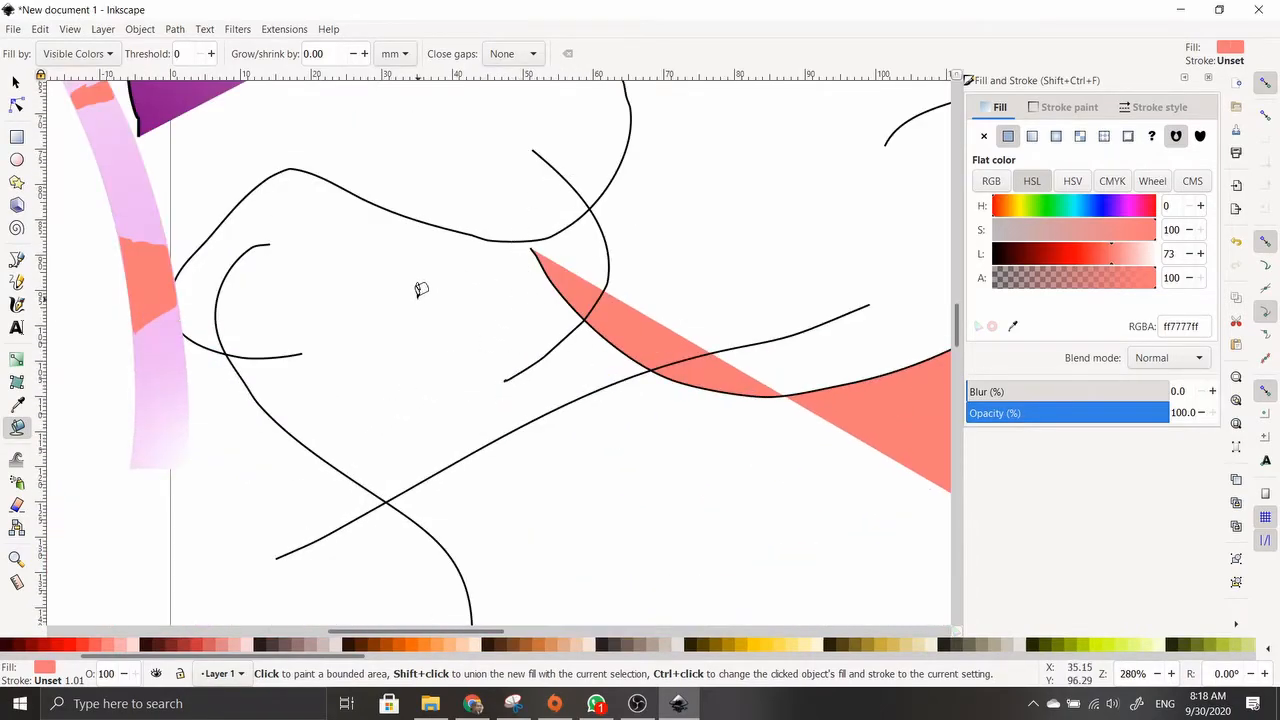
click(417, 290)
scroll(416, 316, down, 5)
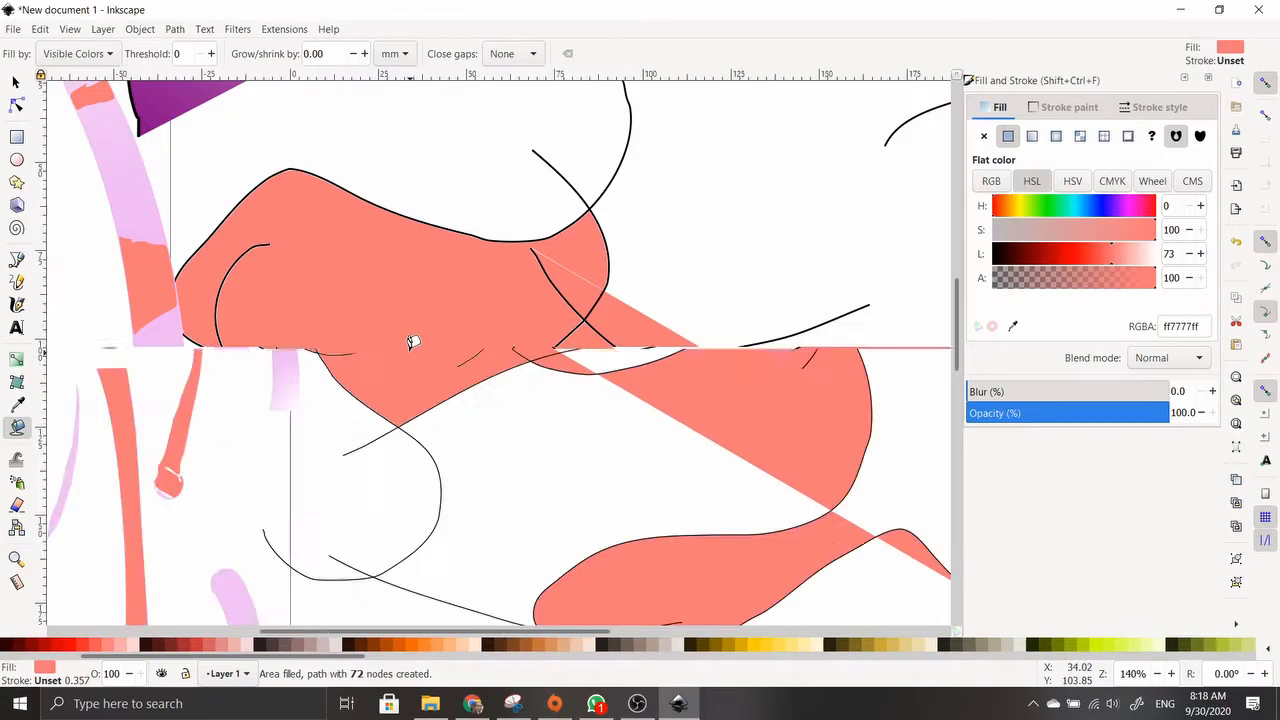
scroll(409, 366, up, 1)
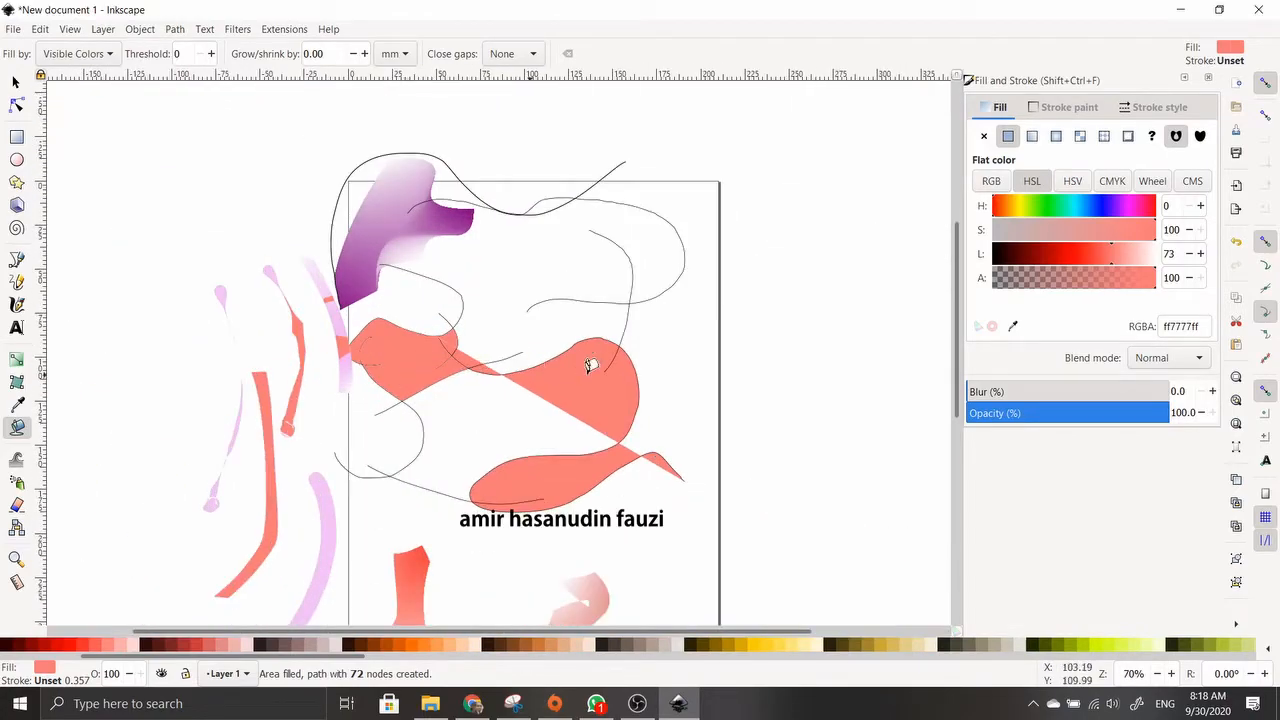
click(667, 362)
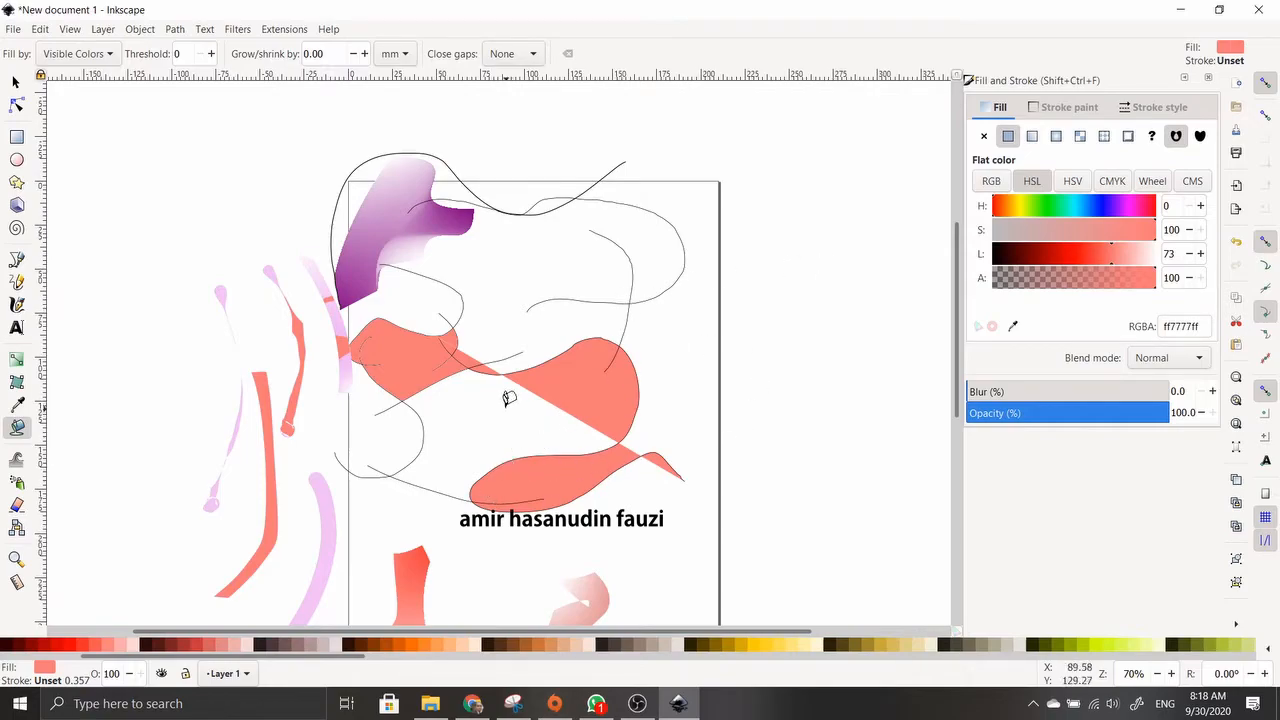
scroll(554, 423, up, 3)
scroll(520, 429, down, 2)
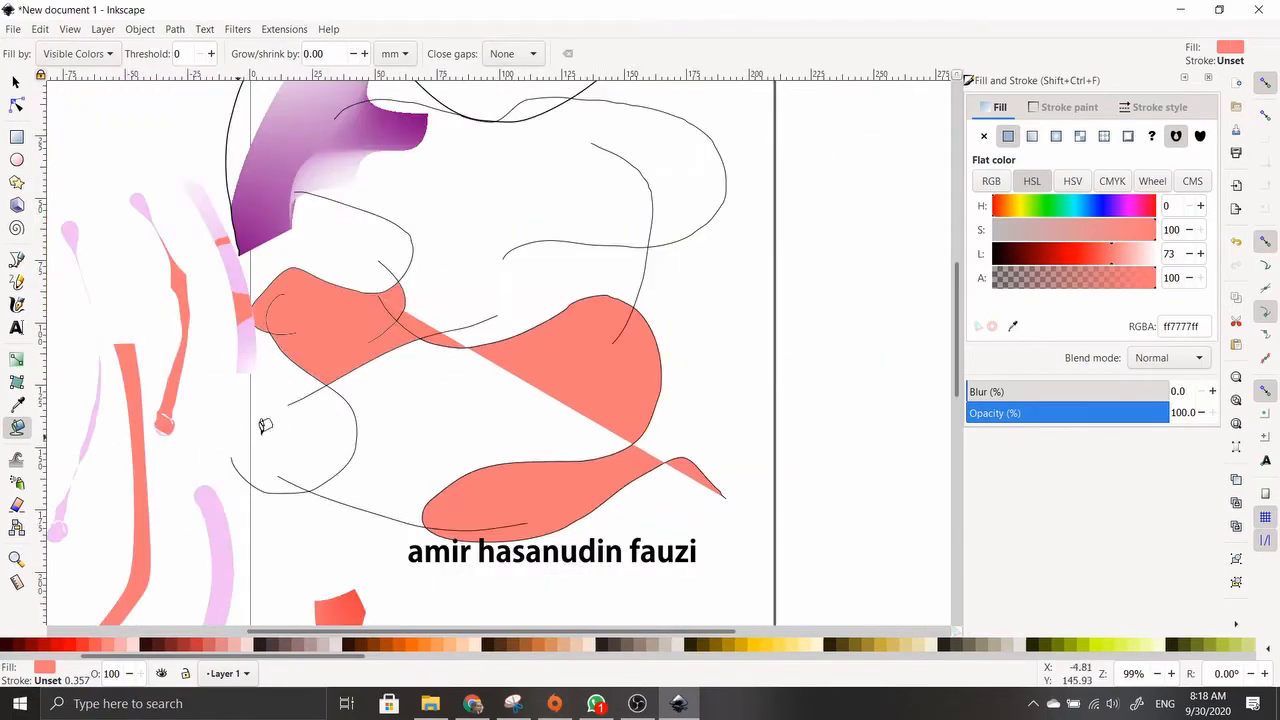
click(449, 408)
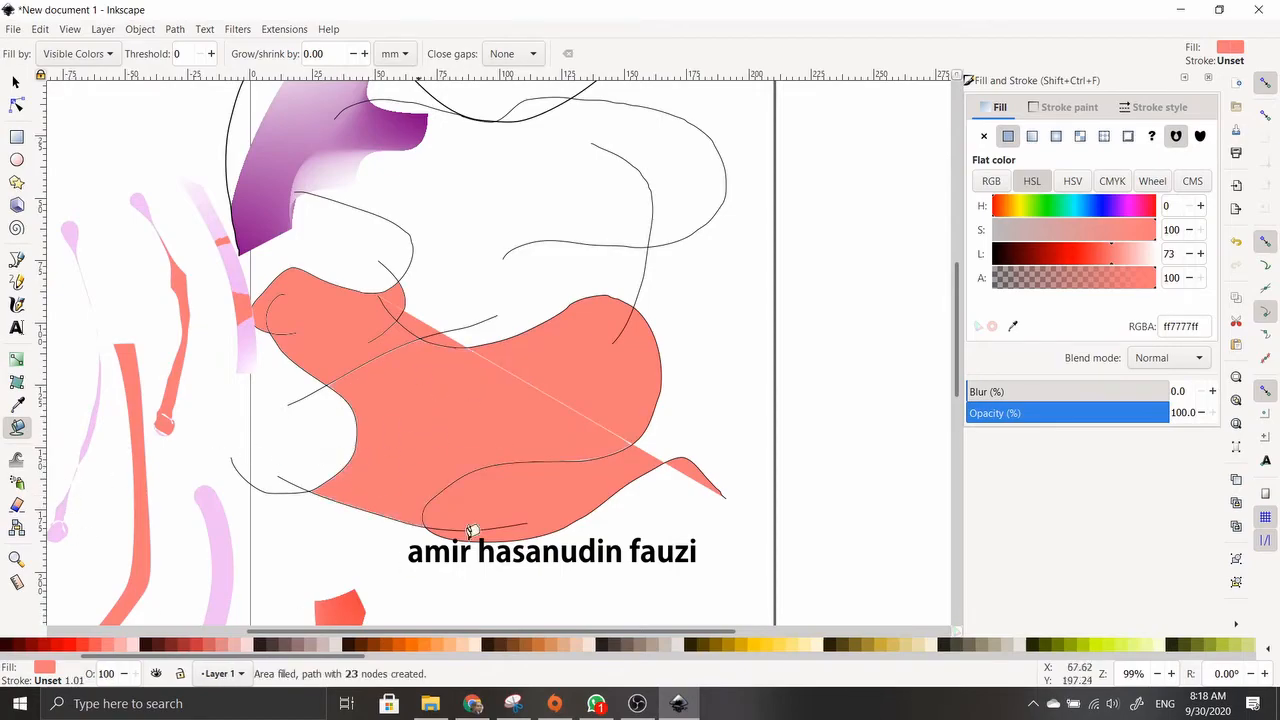
Recolour the new lower fill to blue 3f70bc with Lightness 49 and Hue 217
mouse_move(1107, 266)
mouse_down()
mouse_move(1075, 265)
mouse_move(1075, 236)
mouse_up()
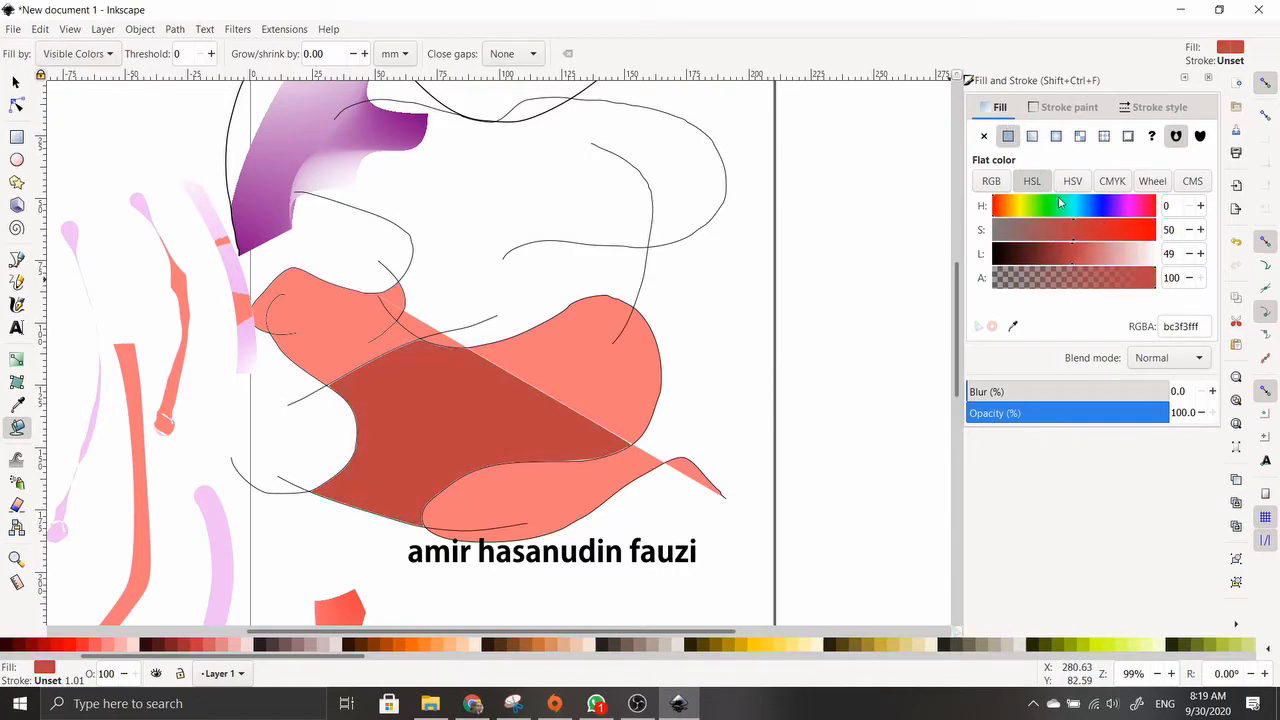
mouse_move(1066, 217)
mouse_down()
mouse_move(1123, 217)
mouse_move(1091, 217)
mouse_up()
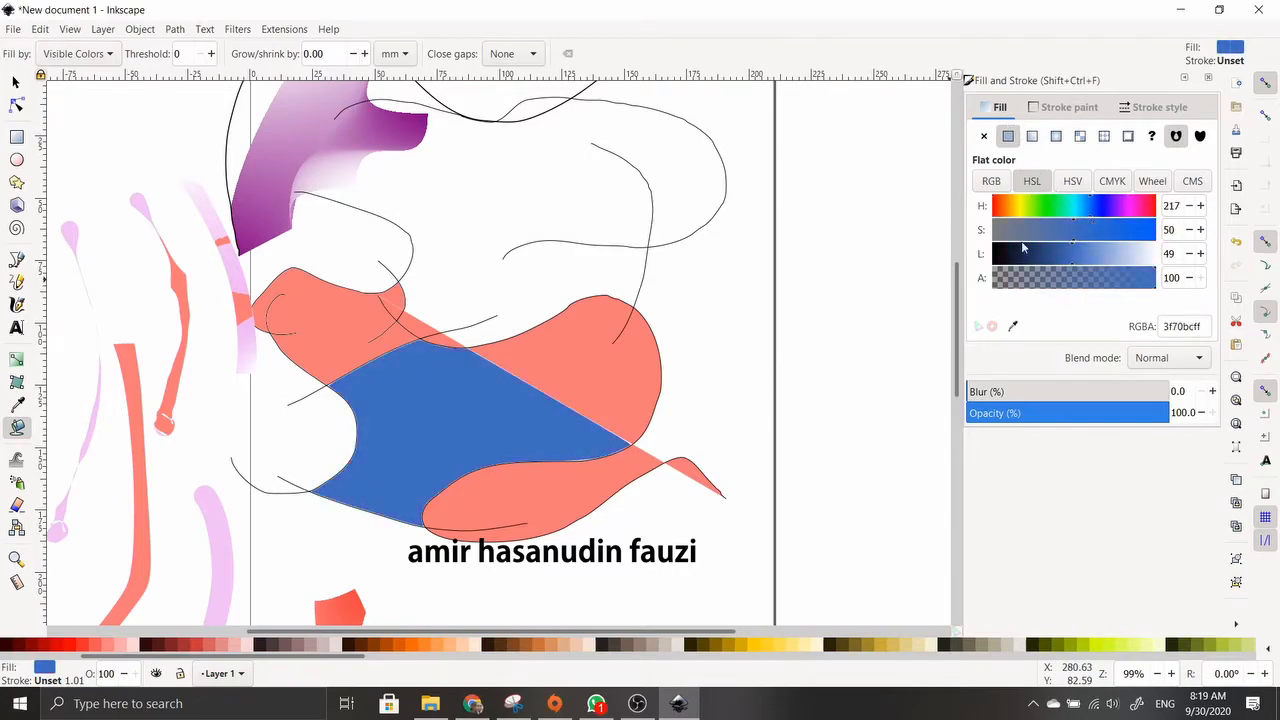
click(17, 460)
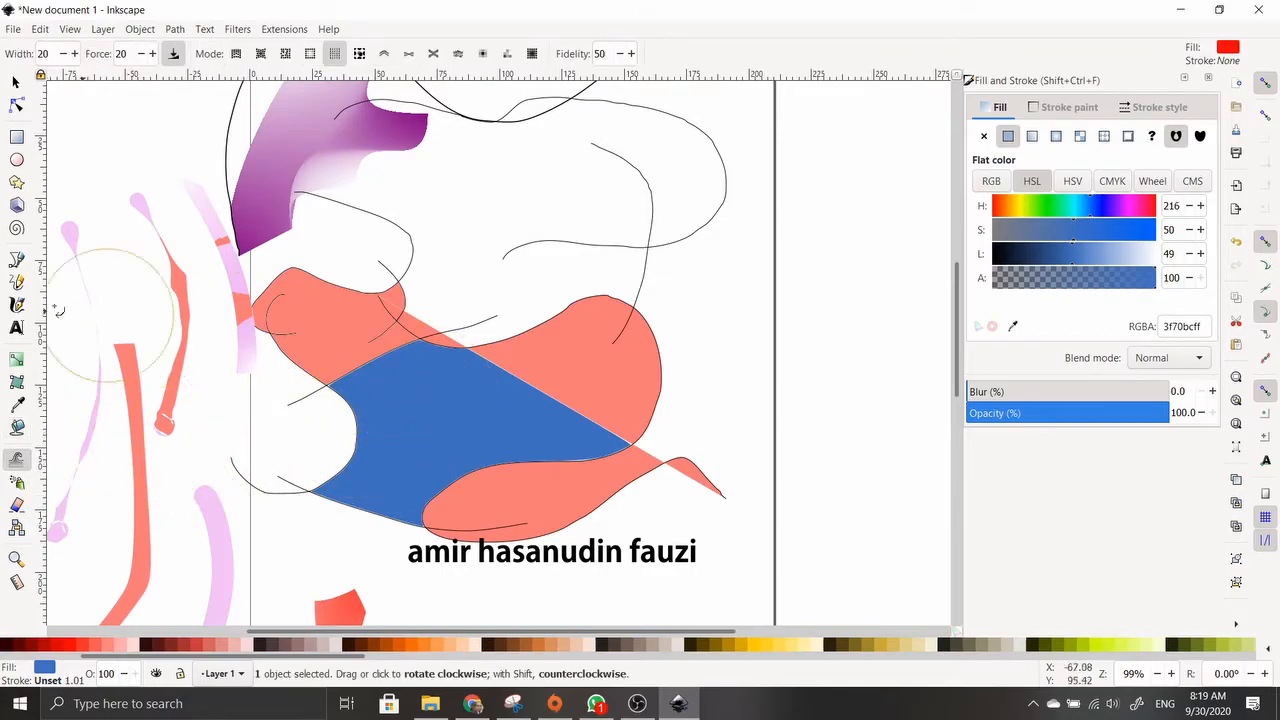
Deselect the blue shape and draw seven red seven-pointed stars left of the page
click(16, 182)
scroll(515, 370, down, 4)
scroll(580, 357, up, 4)
click(728, 294)
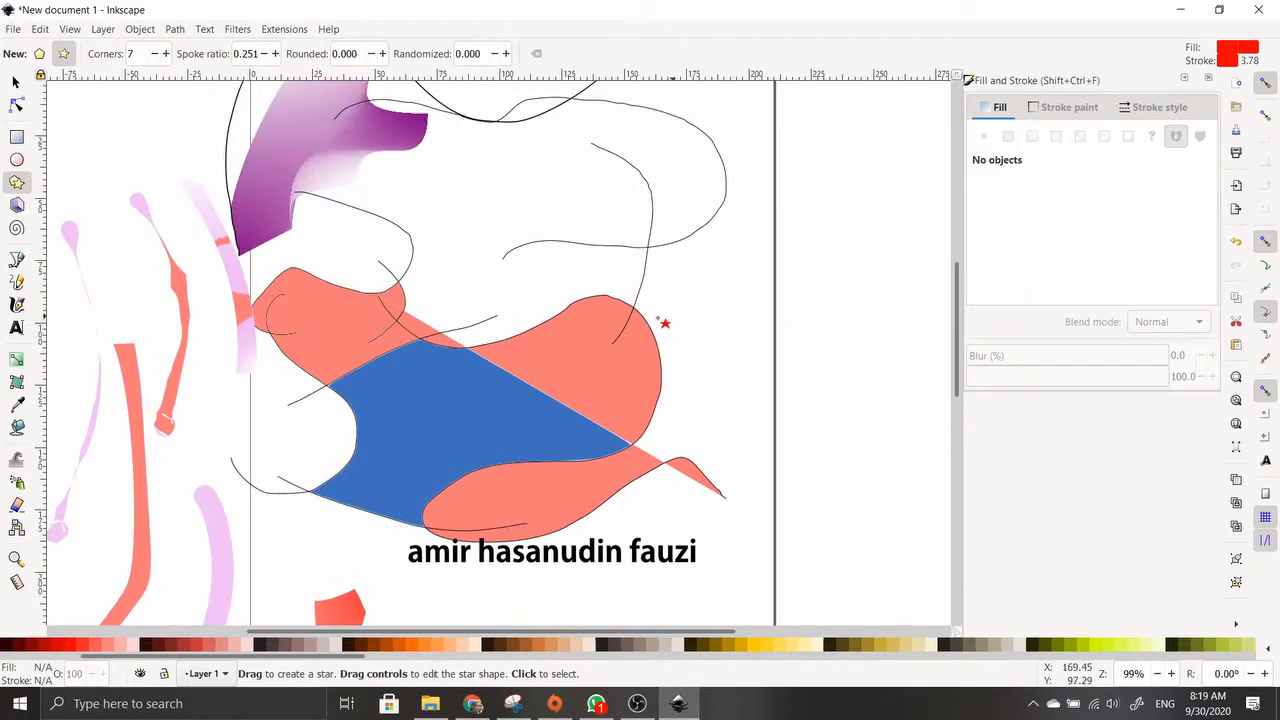
ctrl+scroll(608, 323, down, 2)
click(15, 84)
click(20, 185)
drag(210, 228, 277, 289)
drag(186, 358, 212, 372)
drag(192, 440, 240, 472)
drag(253, 355, 283, 370)
drag(84, 291, 129, 320)
drag(130, 365, 189, 381)
drag(199, 295, 244, 313)
Draw ten more red stars of varied sizes, panning for extra room
drag(283, 240, 307, 260)
drag(263, 325, 284, 342)
drag(106, 203, 159, 231)
drag(216, 156, 257, 165)
drag(332, 178, 369, 210)
drag(312, 288, 346, 379)
drag(285, 508, 287, 556)
drag(153, 501, 182, 570)
drag(71, 475, 108, 501)
key(space)
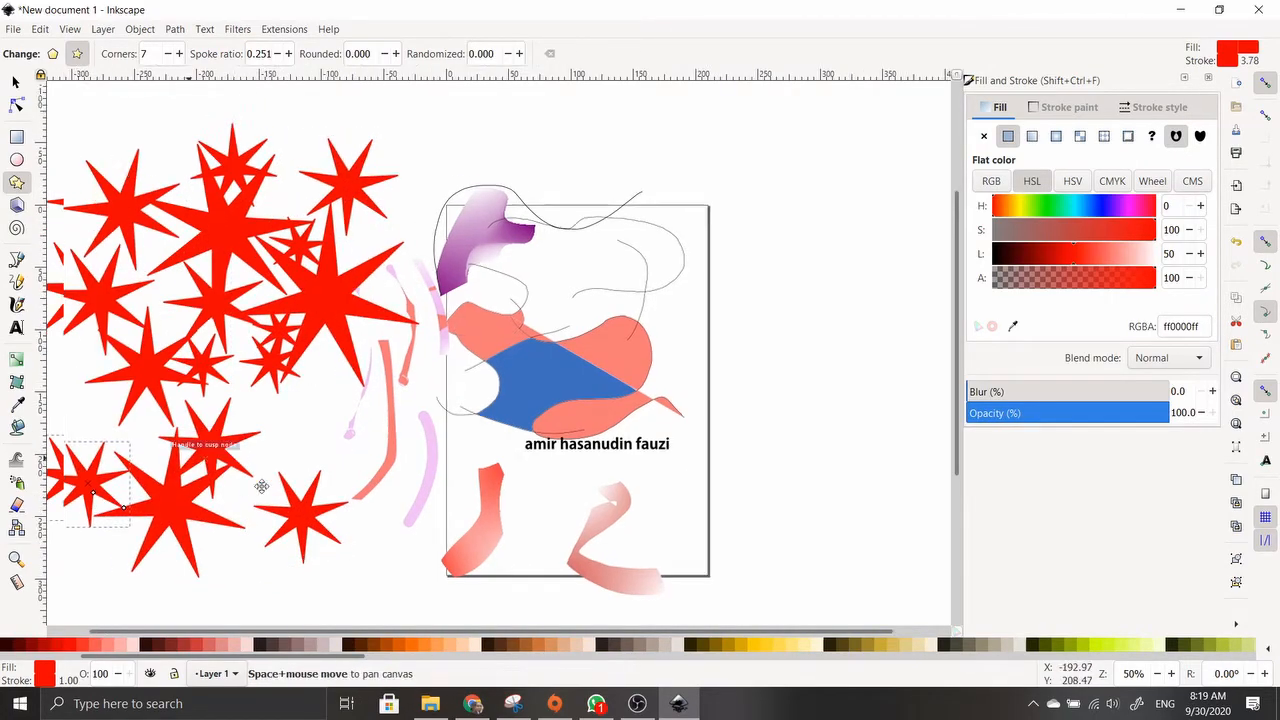
drag(425, 454, 465, 491)
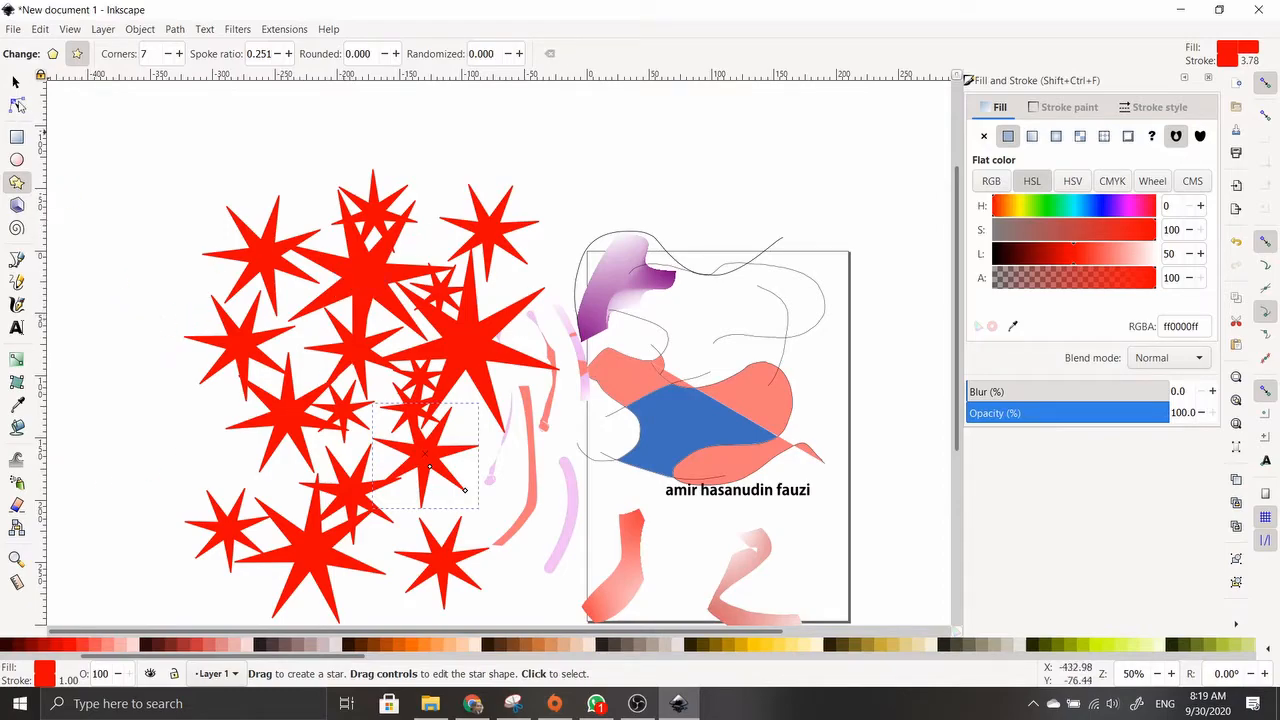
Move six stars to new spots, then rubber-band select the star cluster
click(16, 82)
drag(250, 328, 212, 341)
drag(266, 260, 226, 222)
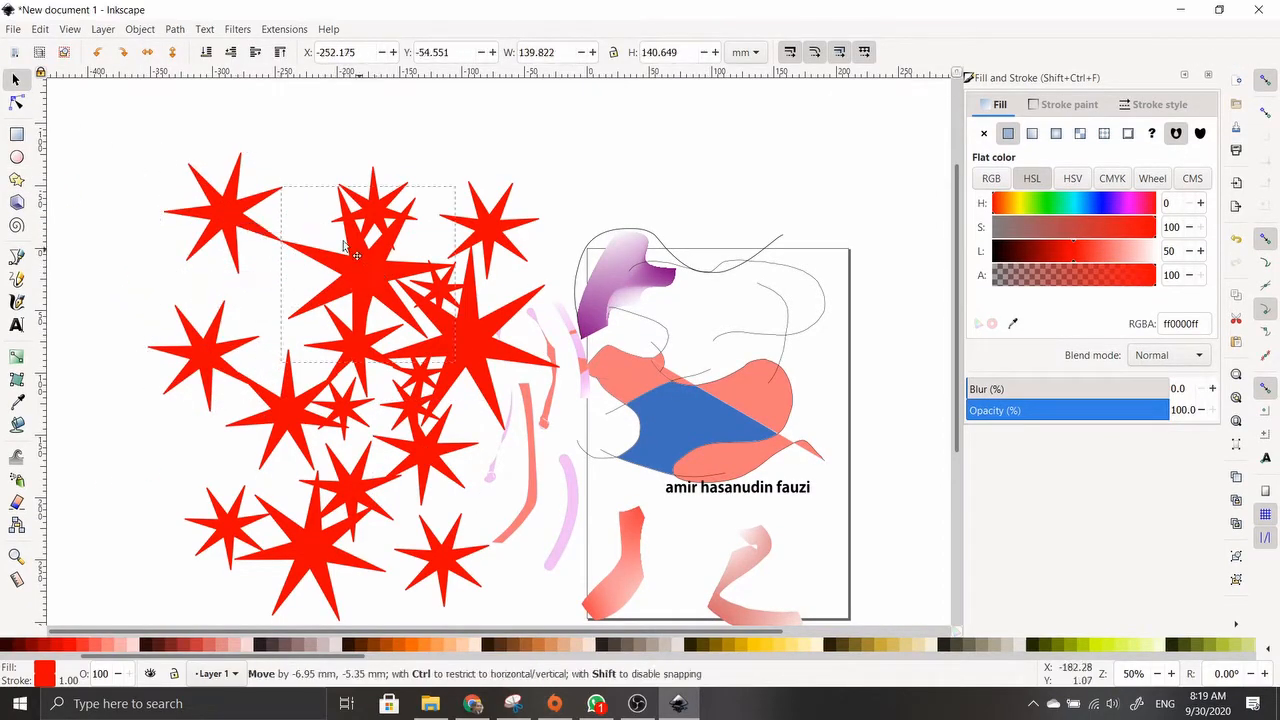
drag(354, 247, 232, 298)
drag(378, 216, 341, 195)
drag(360, 346, 329, 305)
drag(460, 329, 393, 287)
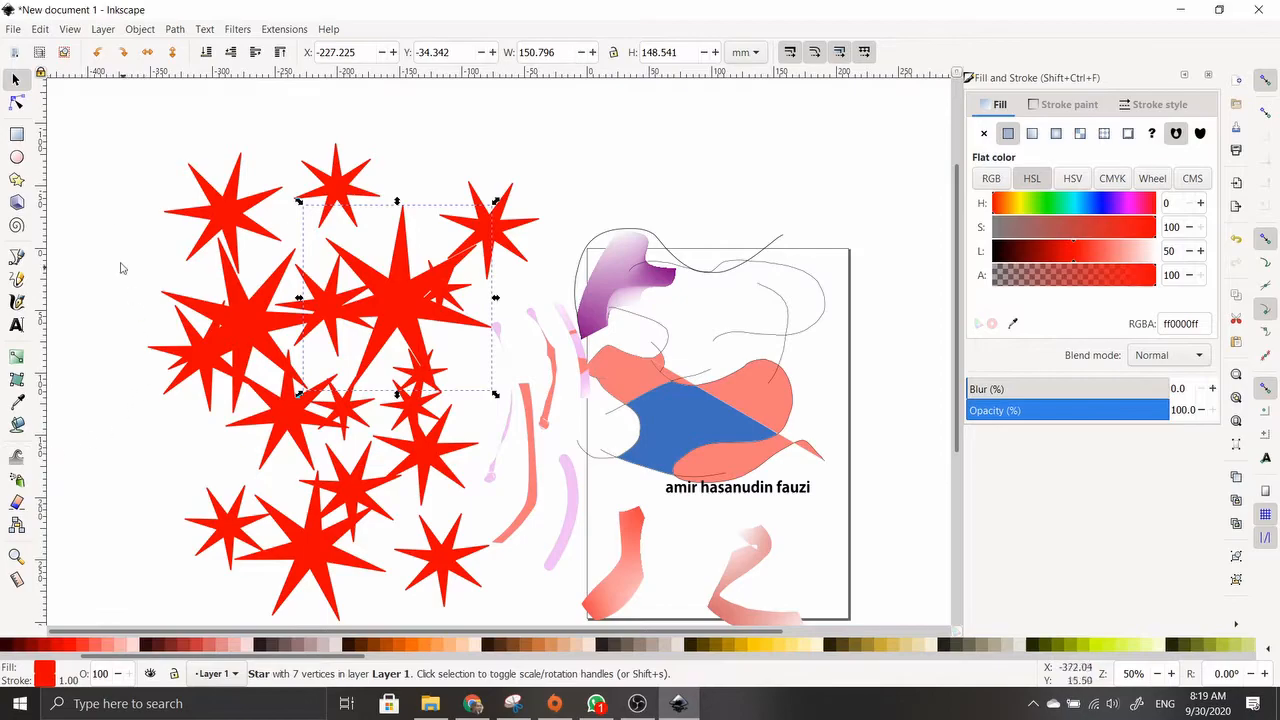
drag(116, 105, 460, 549)
Add the top-right star to the selection and push the stars around with Tweak Move mode
shift+click(520, 177)
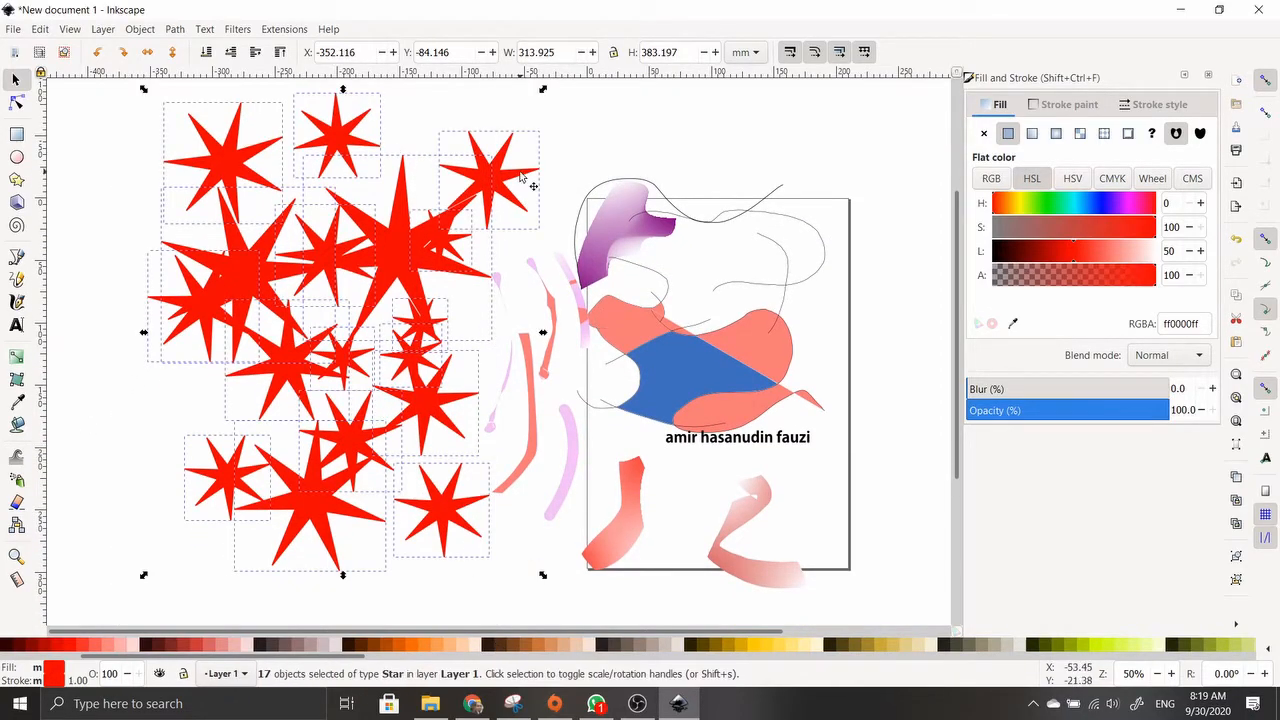
click(17, 458)
scroll(205, 410, up, 2)
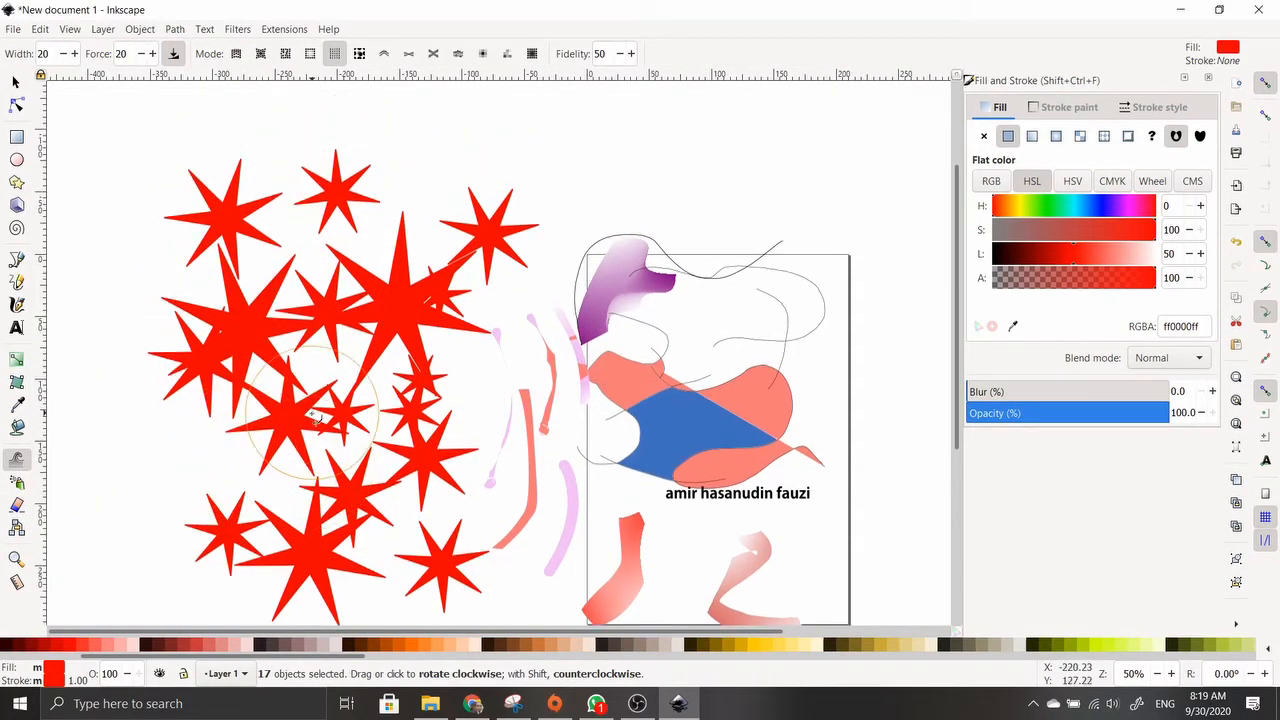
click(237, 55)
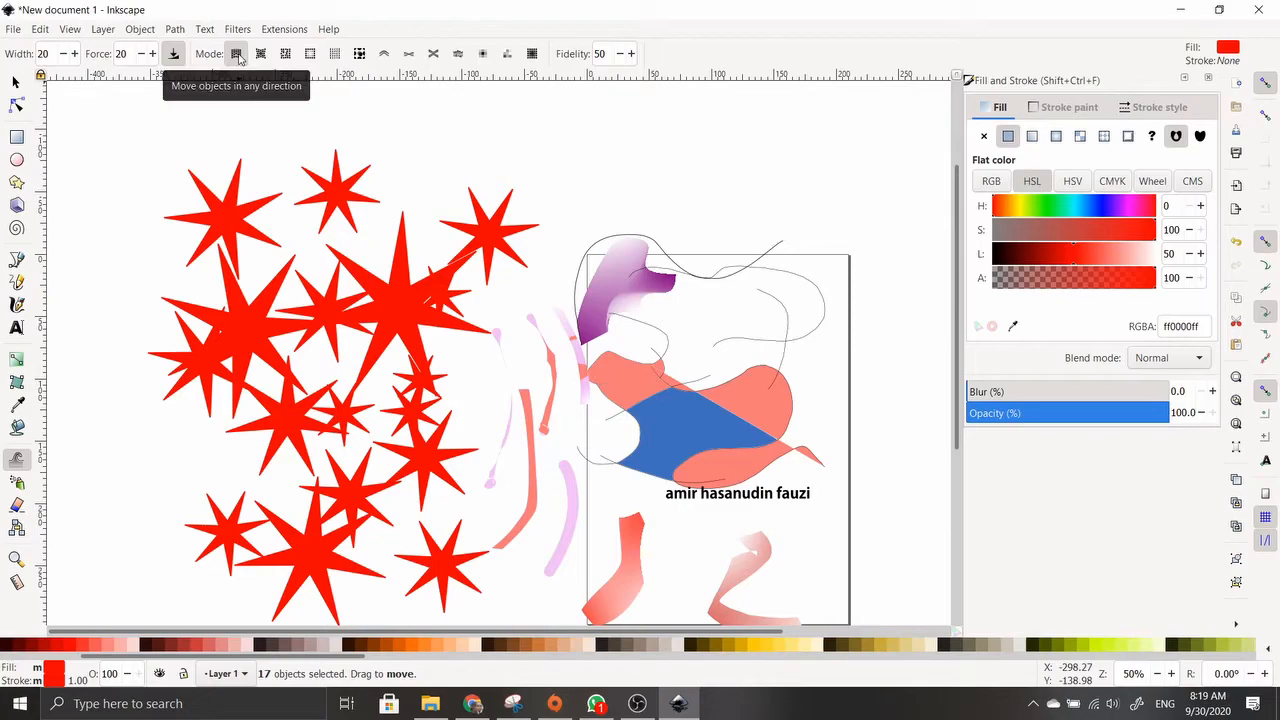
mouse_move(310, 400)
mouse_down()
mouse_move(300, 380)
mouse_move(331, 349)
mouse_move(363, 376)
mouse_move(260, 345)
mouse_move(329, 371)
mouse_move(363, 434)
mouse_move(355, 511)
mouse_move(400, 350)
mouse_move(294, 449)
mouse_move(260, 434)
mouse_move(307, 357)
mouse_move(163, 334)
mouse_move(291, 383)
mouse_move(371, 357)
mouse_move(293, 411)
mouse_move(300, 443)
mouse_move(314, 357)
mouse_move(314, 437)
mouse_up()
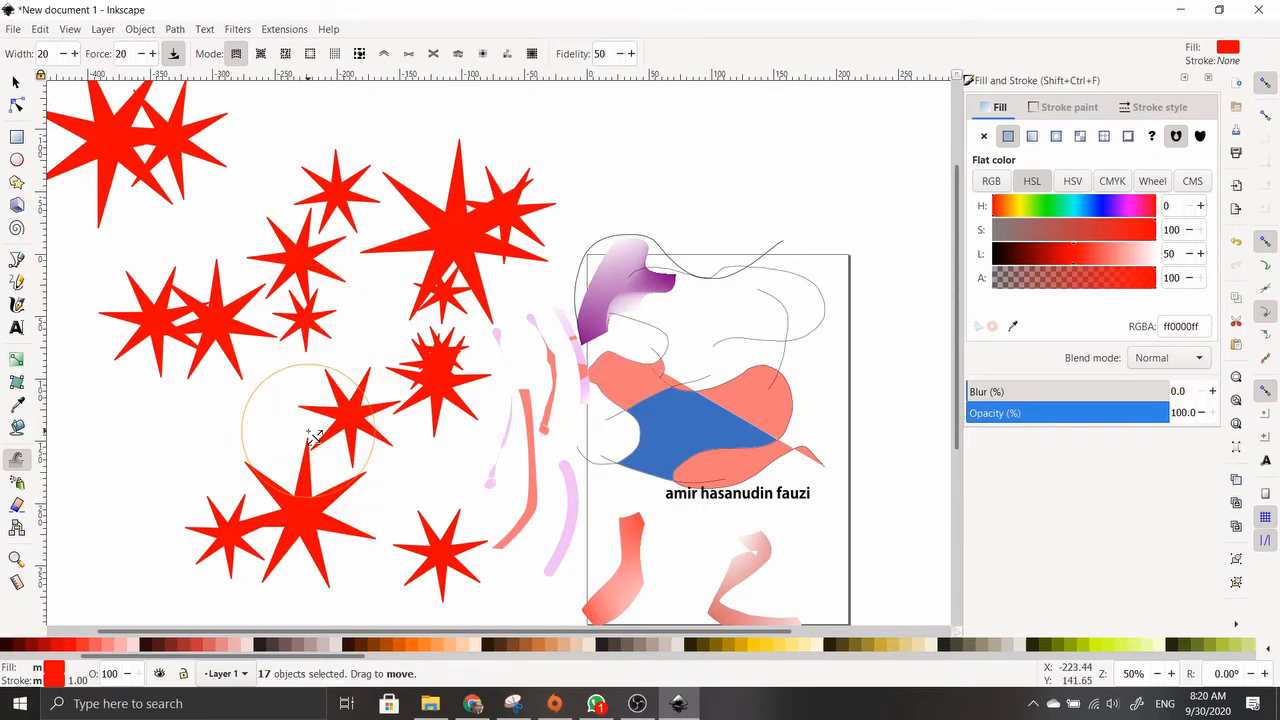
mouse_move(314, 437)
mouse_down()
mouse_move(115, 290)
mouse_move(175, 341)
mouse_move(158, 258)
mouse_move(279, 418)
mouse_move(339, 243)
mouse_move(414, 234)
mouse_move(167, 378)
mouse_move(388, 279)
mouse_move(400, 260)
mouse_move(249, 302)
mouse_move(362, 297)
mouse_move(363, 338)
mouse_move(302, 537)
mouse_move(536, 279)
mouse_move(336, 272)
mouse_move(512, 319)
mouse_move(326, 284)
mouse_move(451, 454)
mouse_move(331, 337)
mouse_up()
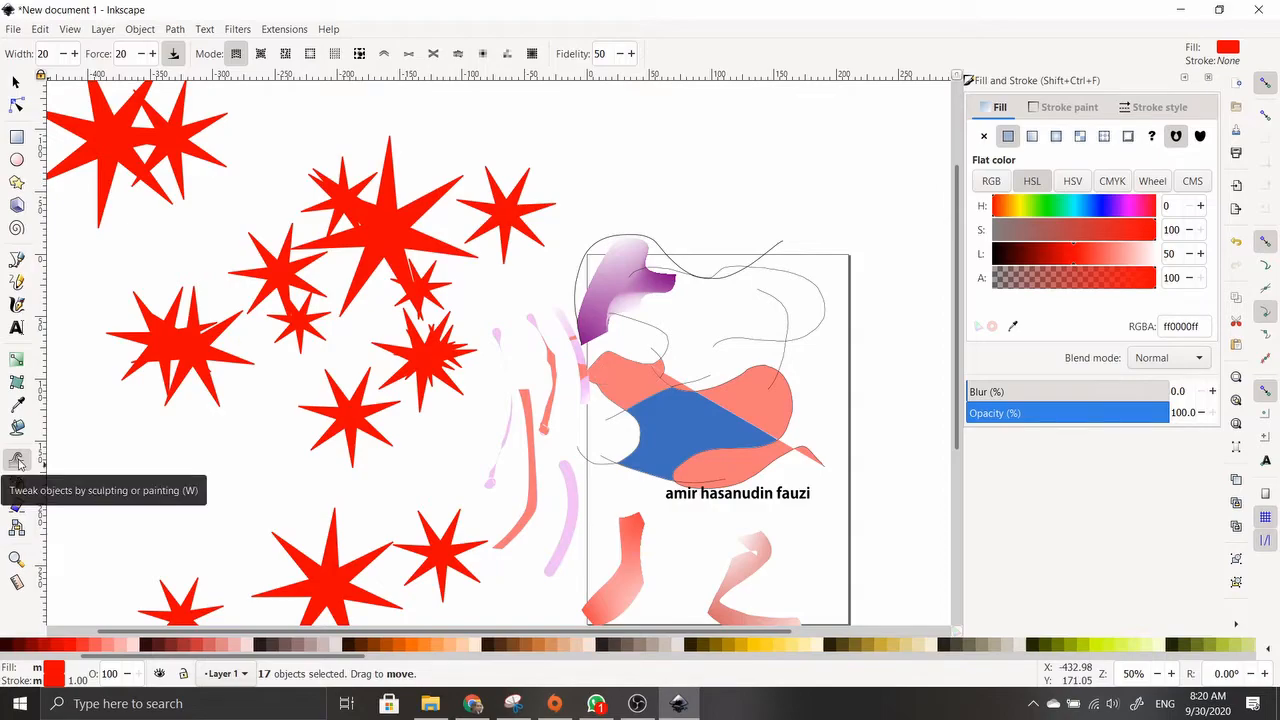
mouse_move(505, 245)
mouse_down()
mouse_move(403, 194)
mouse_move(215, 370)
mouse_up()
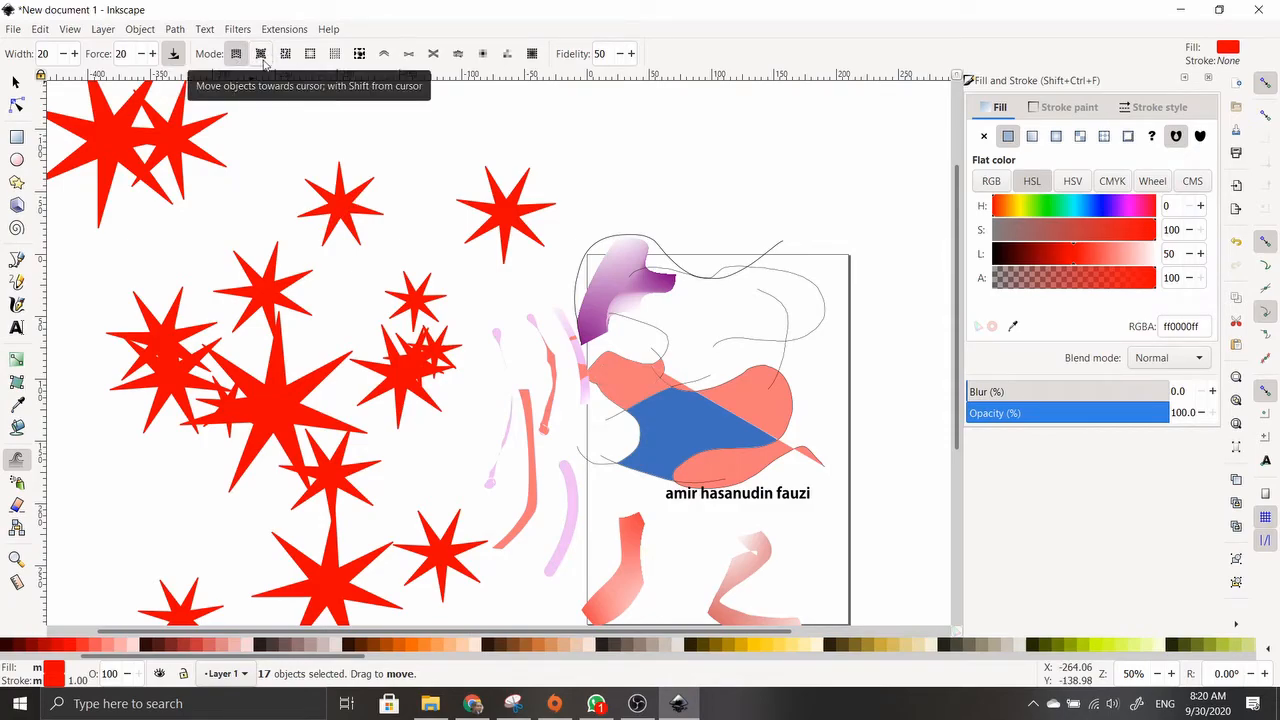
Pull the upper and middle stars into one cluster with Tweak Attract mode
click(260, 53)
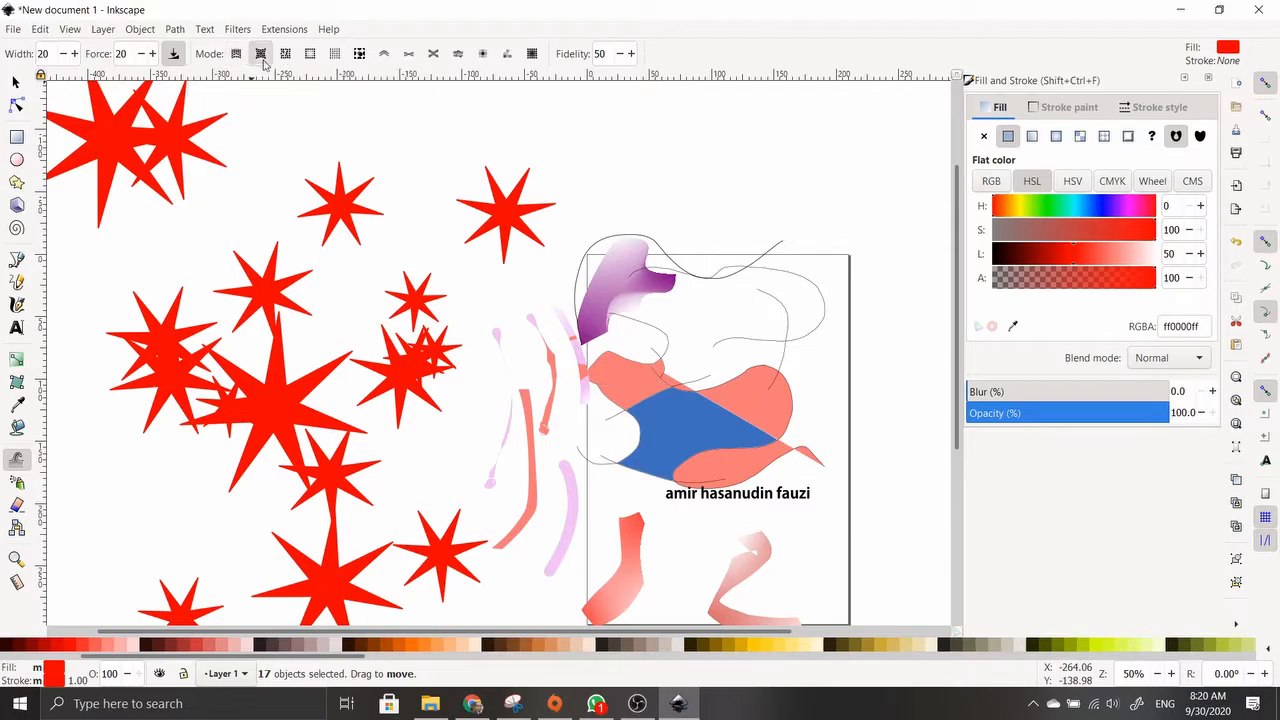
mouse_move(240, 330)
mouse_down()
mouse_move(294, 371)
mouse_move(241, 416)
mouse_move(407, 206)
mouse_move(465, 300)
mouse_move(338, 400)
mouse_move(320, 511)
mouse_move(430, 375)
mouse_move(399, 224)
mouse_move(288, 195)
mouse_move(231, 318)
mouse_move(185, 341)
mouse_move(506, 265)
mouse_move(488, 225)
mouse_move(340, 185)
mouse_move(331, 283)
mouse_up()
scroll(329, 285, up, 3)
scroll(320, 288, down, 2)
mouse_move(289, 337)
mouse_down()
mouse_move(319, 324)
mouse_move(390, 344)
mouse_move(396, 396)
mouse_move(295, 294)
mouse_move(228, 357)
mouse_move(390, 280)
mouse_up()
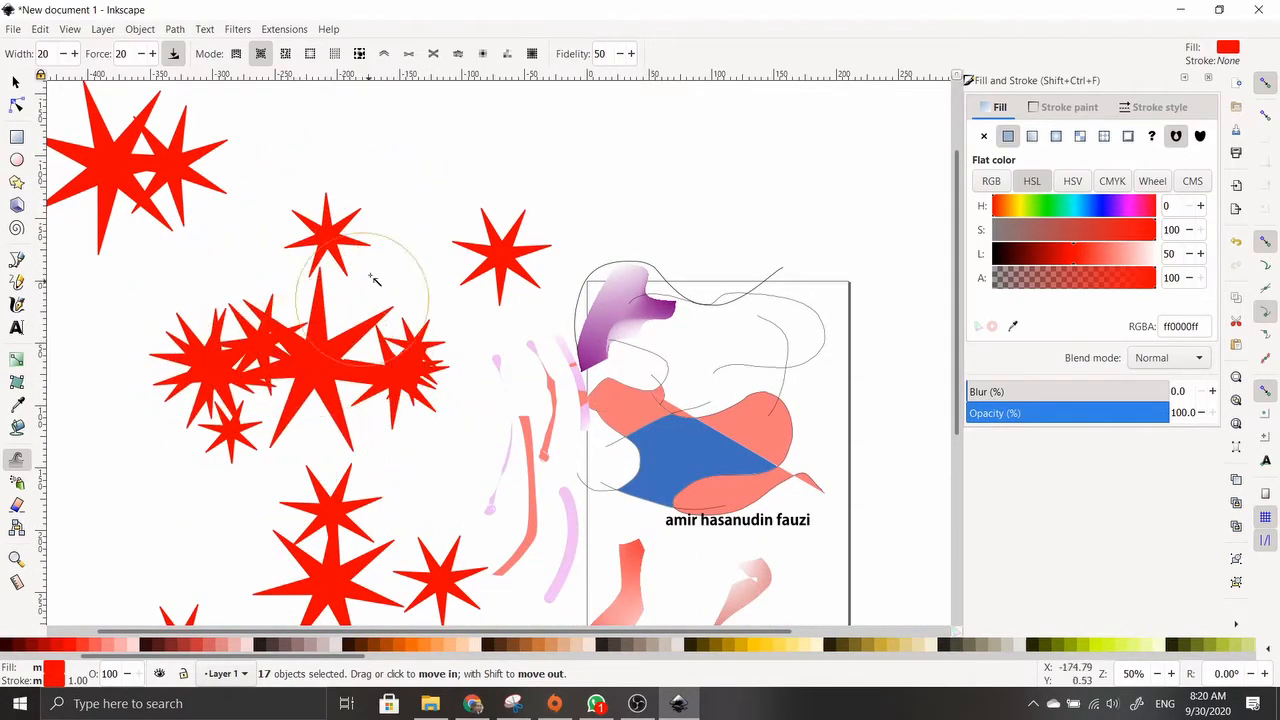
Scatter, shrink and rotate the clustered stars using Tweak Random, Shrink and Rotate modes
click(286, 54)
mouse_move(330, 250)
mouse_down()
mouse_move(300, 300)
mouse_move(225, 368)
mouse_move(265, 360)
mouse_move(400, 415)
mouse_move(230, 405)
mouse_move(365, 405)
mouse_move(310, 543)
mouse_move(312, 500)
mouse_up()
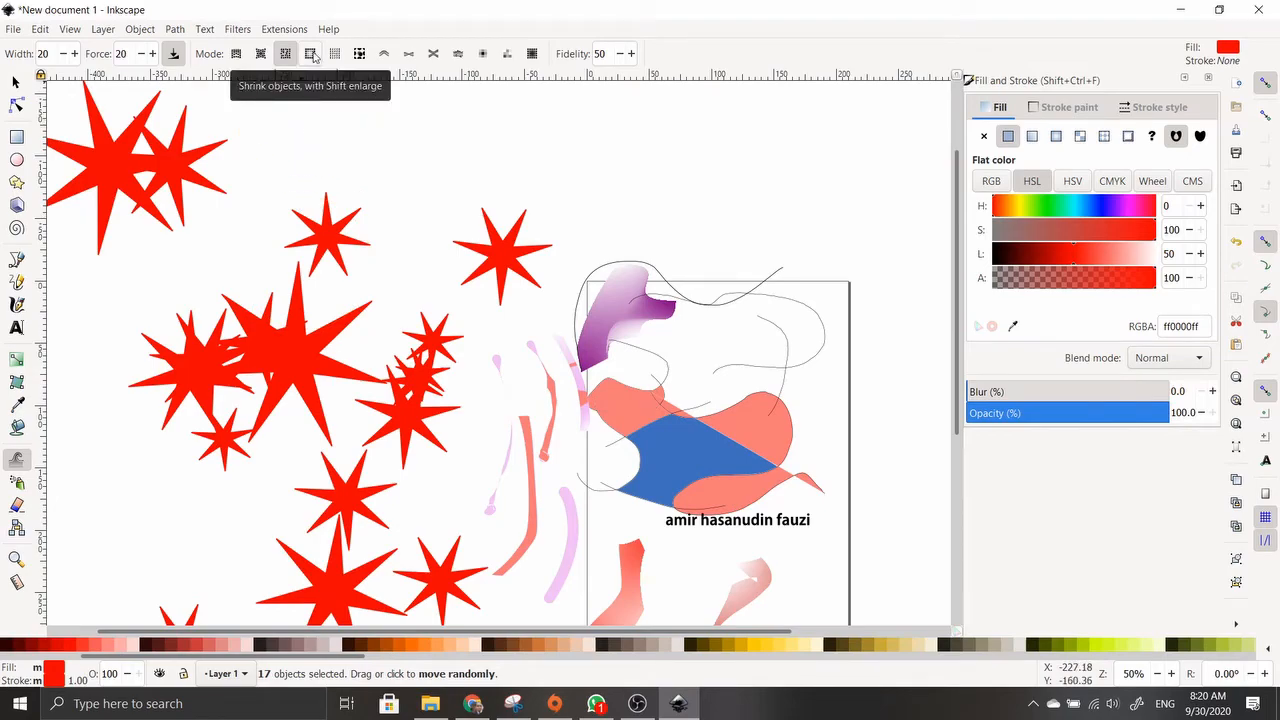
click(313, 55)
mouse_move(300, 300)
mouse_down()
mouse_move(300, 350)
mouse_move(186, 429)
mouse_move(298, 403)
mouse_move(354, 423)
mouse_move(463, 360)
mouse_up()
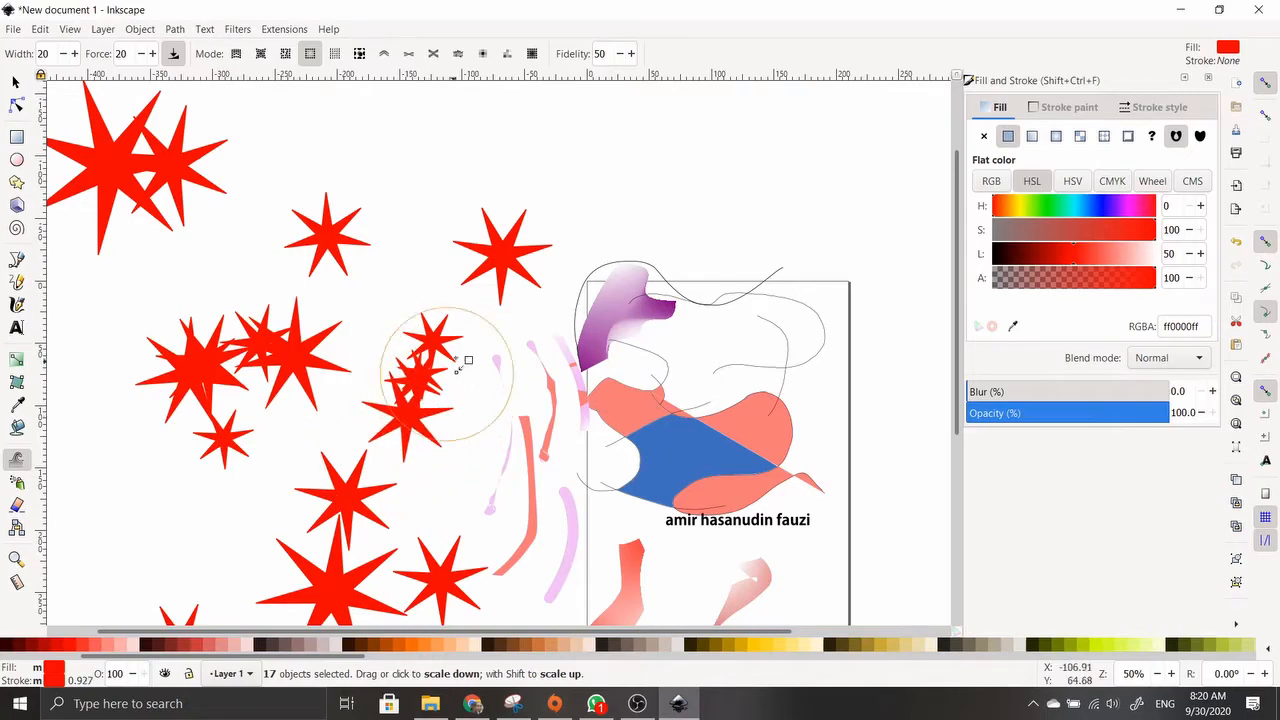
click(335, 53)
mouse_move(220, 320)
mouse_down()
mouse_move(271, 400)
mouse_move(357, 386)
mouse_move(371, 443)
mouse_move(365, 557)
mouse_move(549, 246)
mouse_move(238, 226)
mouse_up()
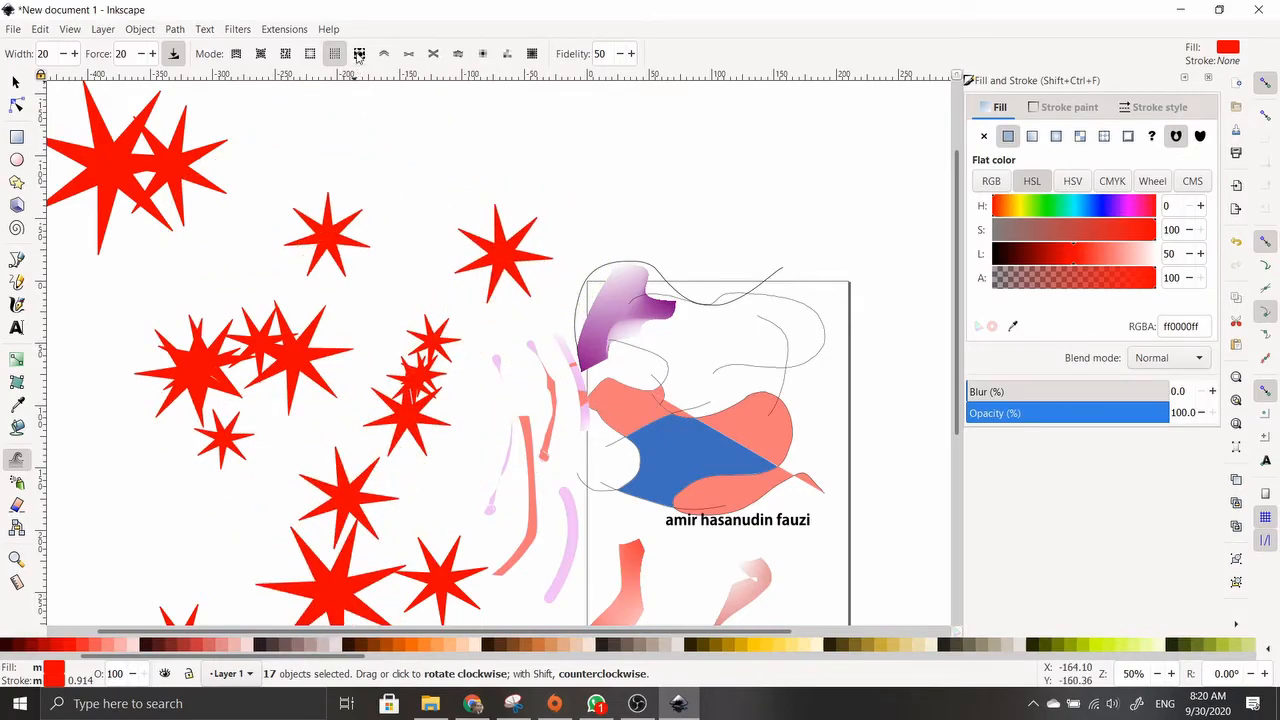
Duplicate the stars under the brush with Tweak Duplicate mode across the clusters
click(358, 54)
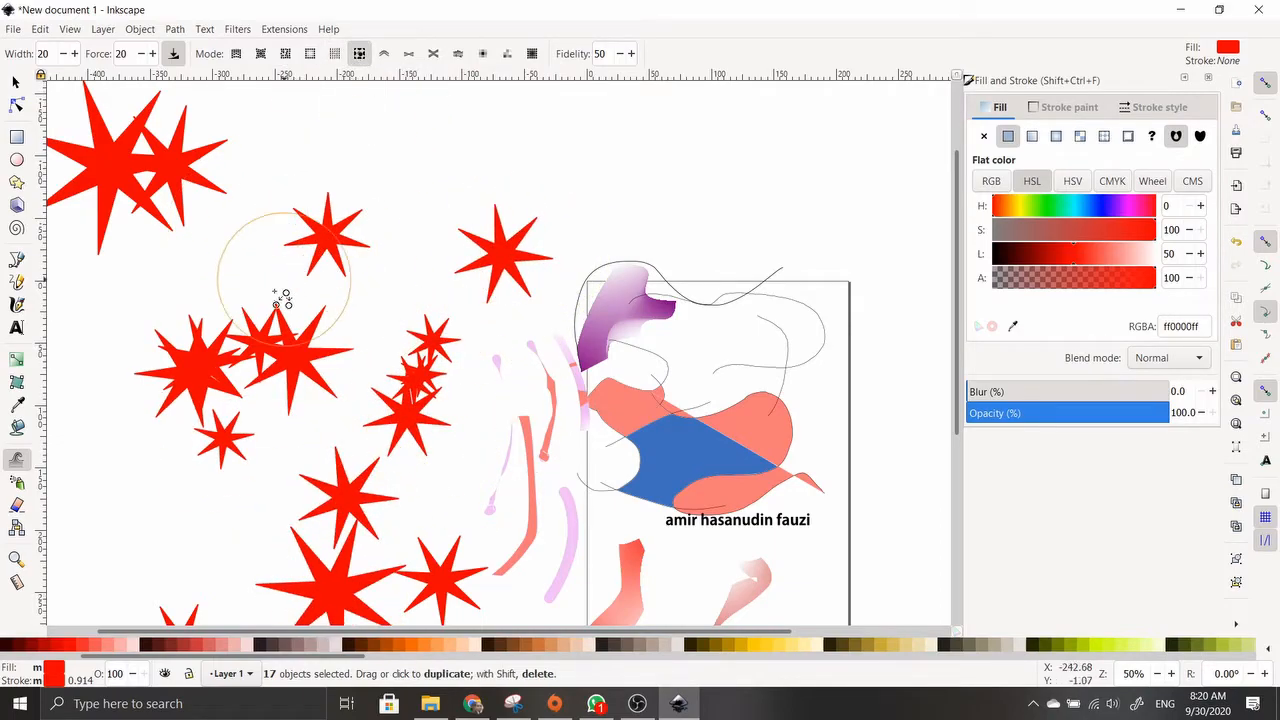
mouse_move(307, 355)
mouse_down()
mouse_move(419, 302)
mouse_move(461, 323)
mouse_move(384, 286)
mouse_move(490, 258)
mouse_move(517, 275)
mouse_up()
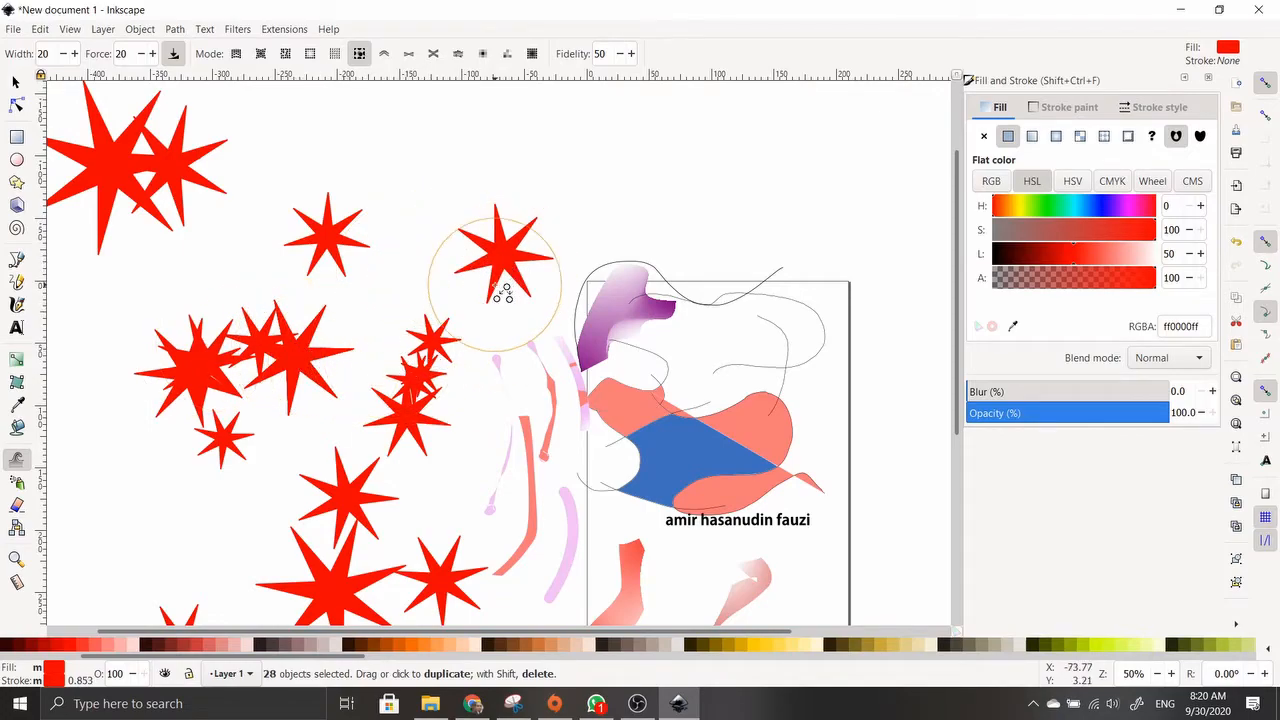
right_click(505, 257)
click(482, 272)
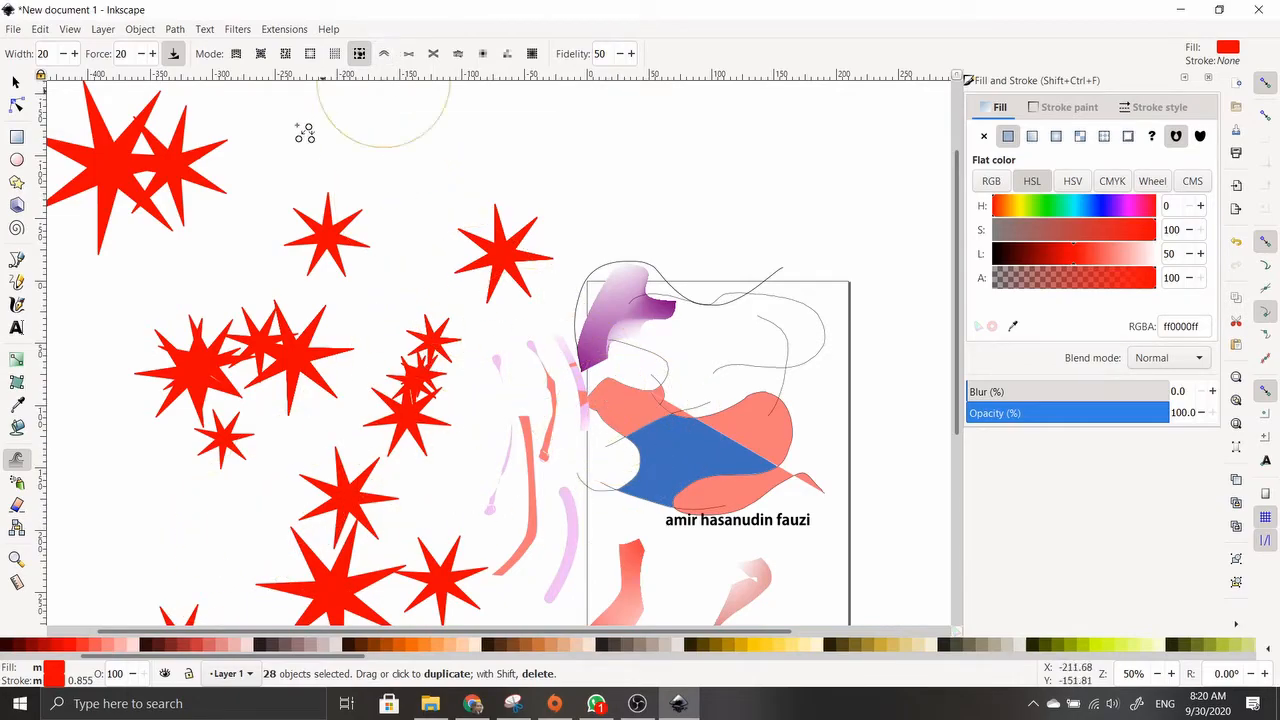
right_click(416, 392)
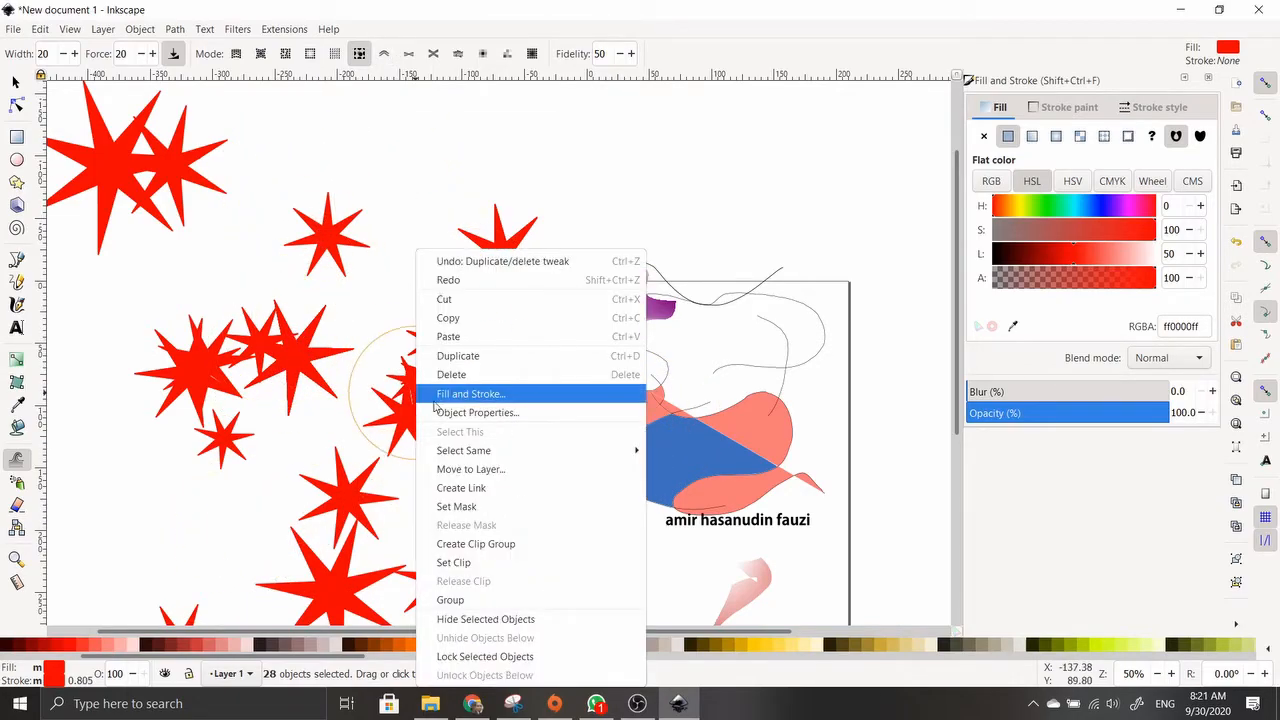
click(358, 416)
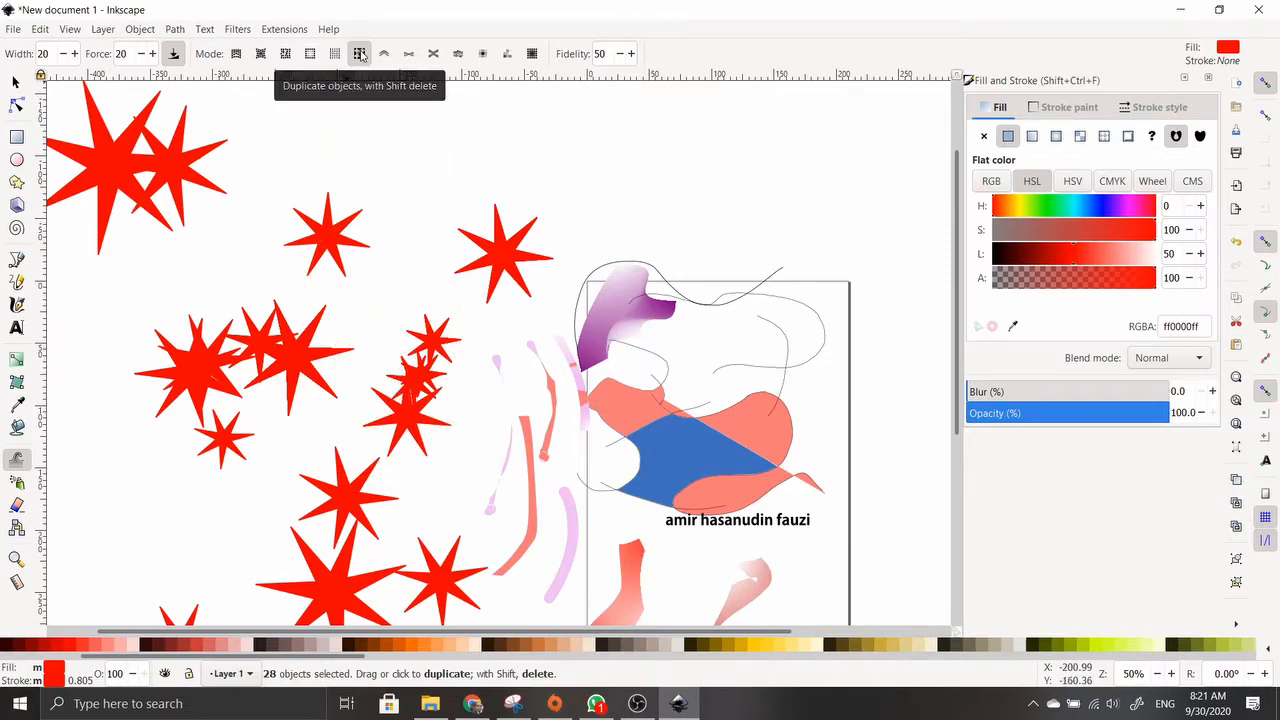
mouse_move(289, 368)
mouse_down()
mouse_move(460, 393)
mouse_move(426, 386)
mouse_move(406, 347)
mouse_move(457, 332)
mouse_move(318, 538)
mouse_move(365, 496)
mouse_move(407, 397)
mouse_move(395, 349)
mouse_move(419, 380)
mouse_move(484, 329)
mouse_move(282, 405)
mouse_move(221, 462)
mouse_move(280, 342)
mouse_up()
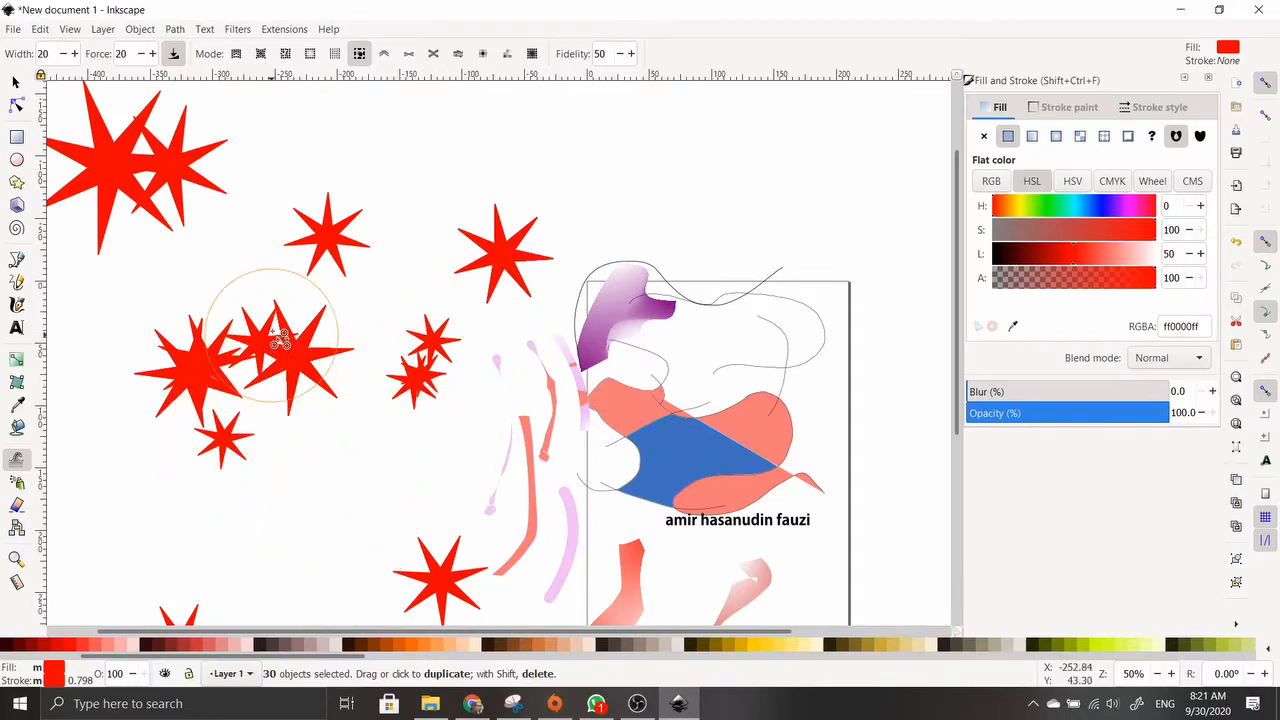
Duplicate the single star above the cluster with the Tweak brush, then select the stacked stars
click(15, 81)
key(ctrl+a)
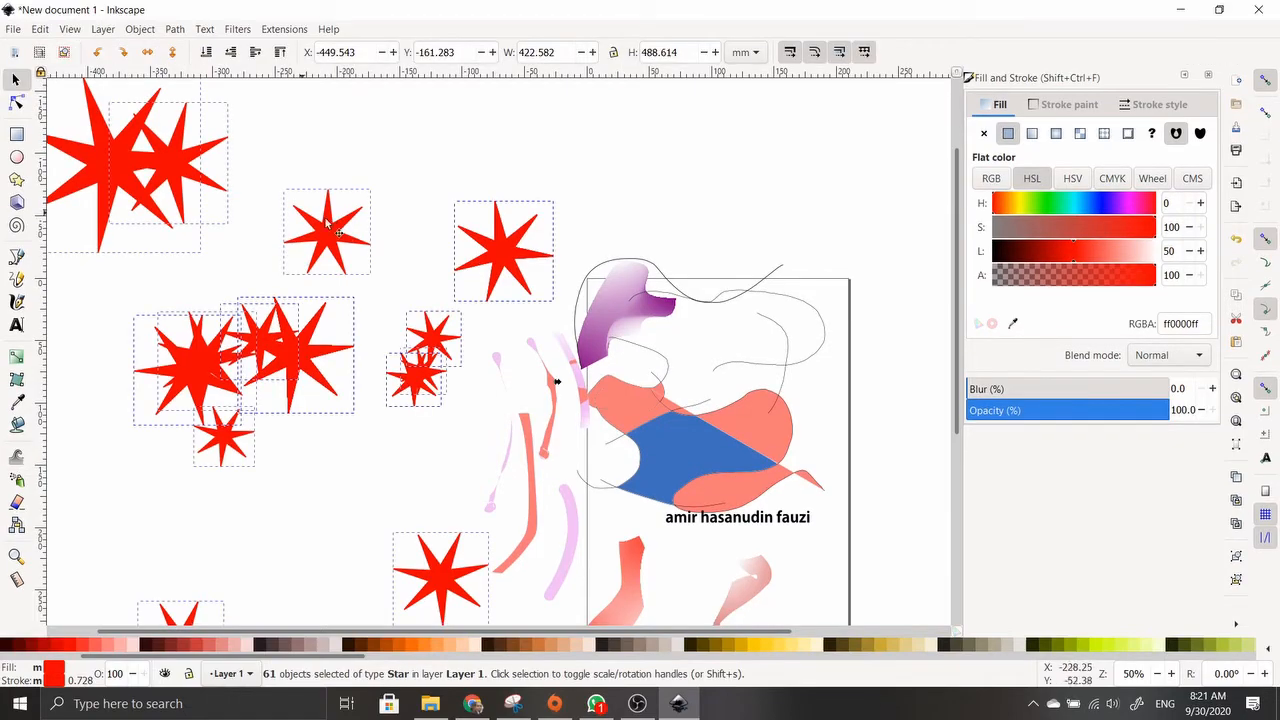
click(415, 180)
click(339, 246)
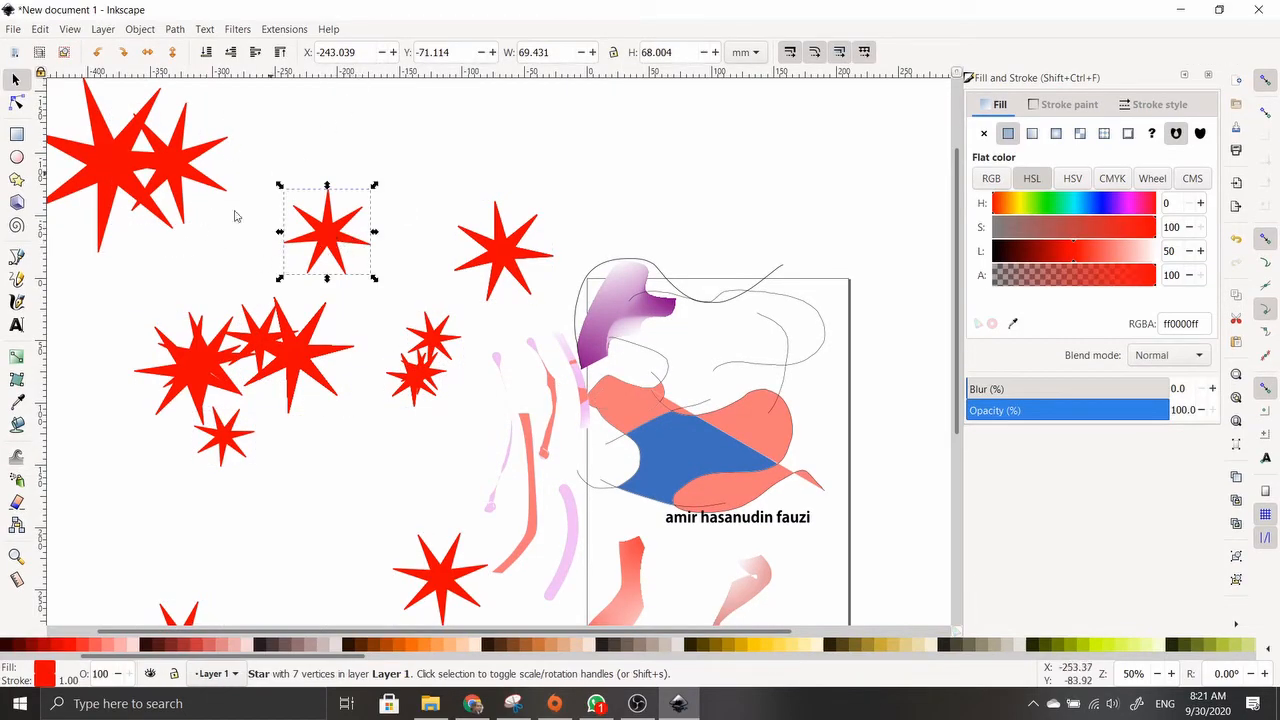
click(16, 458)
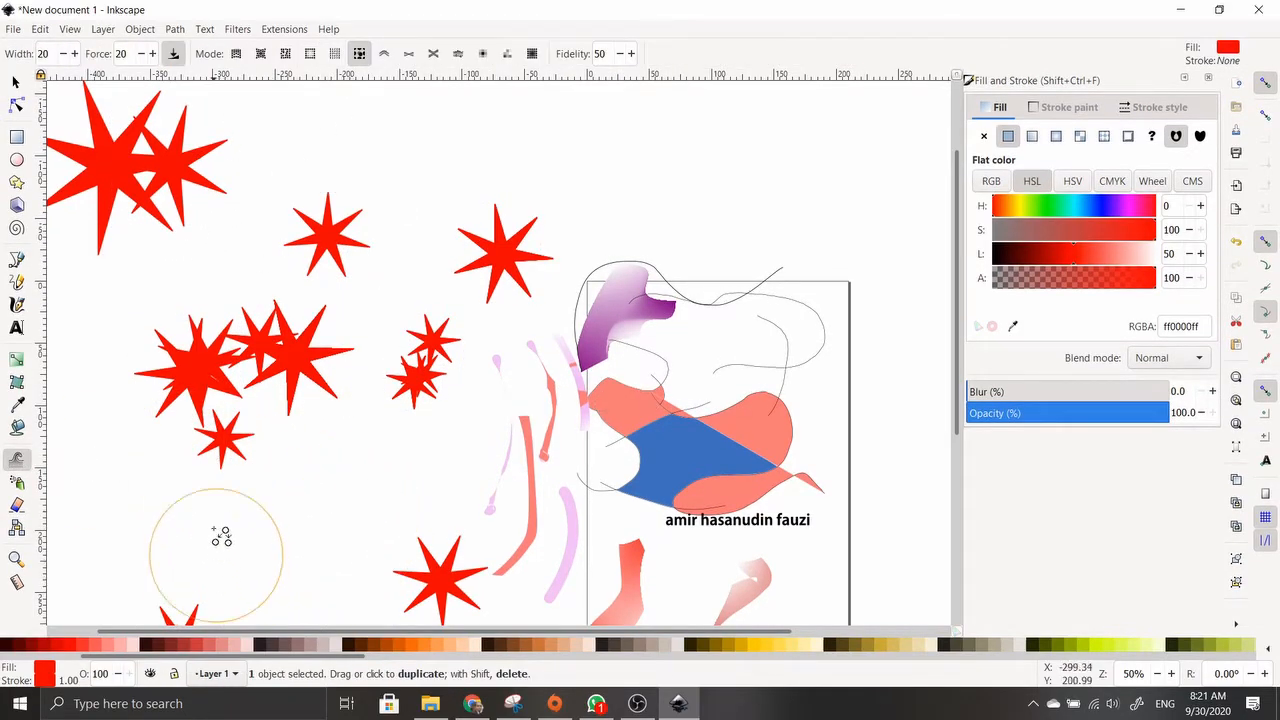
mouse_move(337, 274)
mouse_down()
mouse_move(334, 241)
mouse_move(321, 294)
mouse_up()
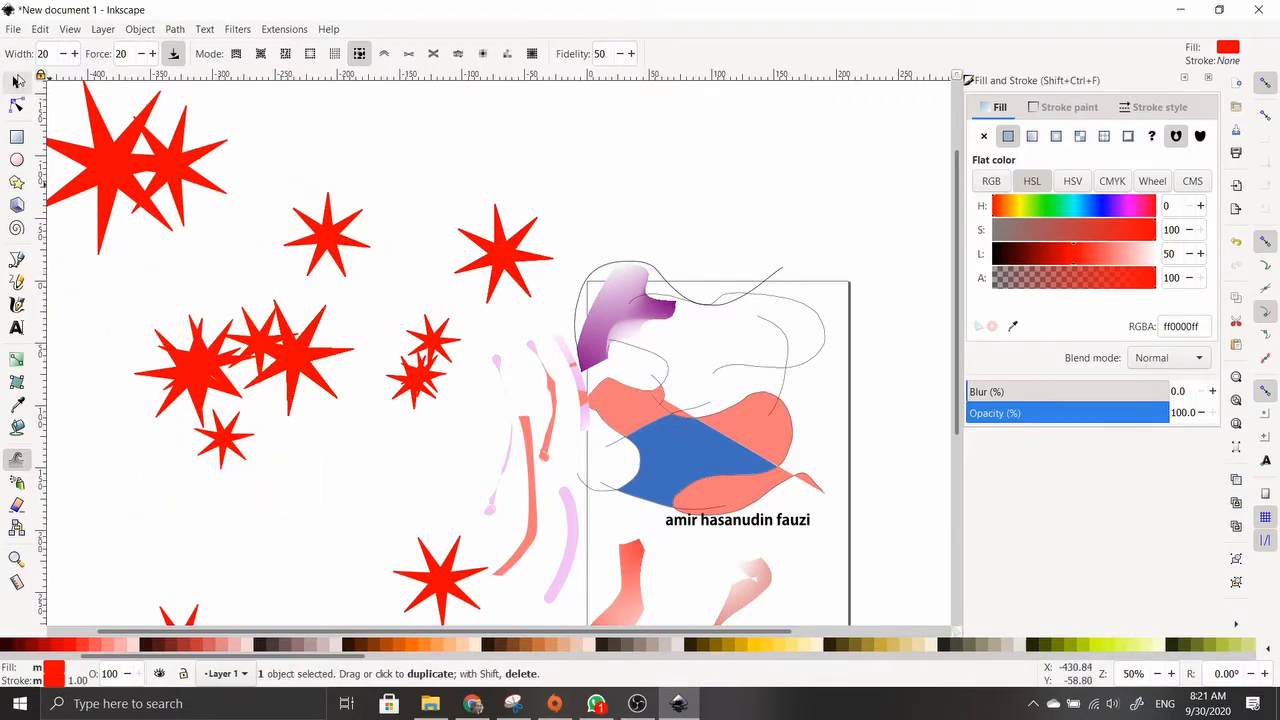
click(16, 80)
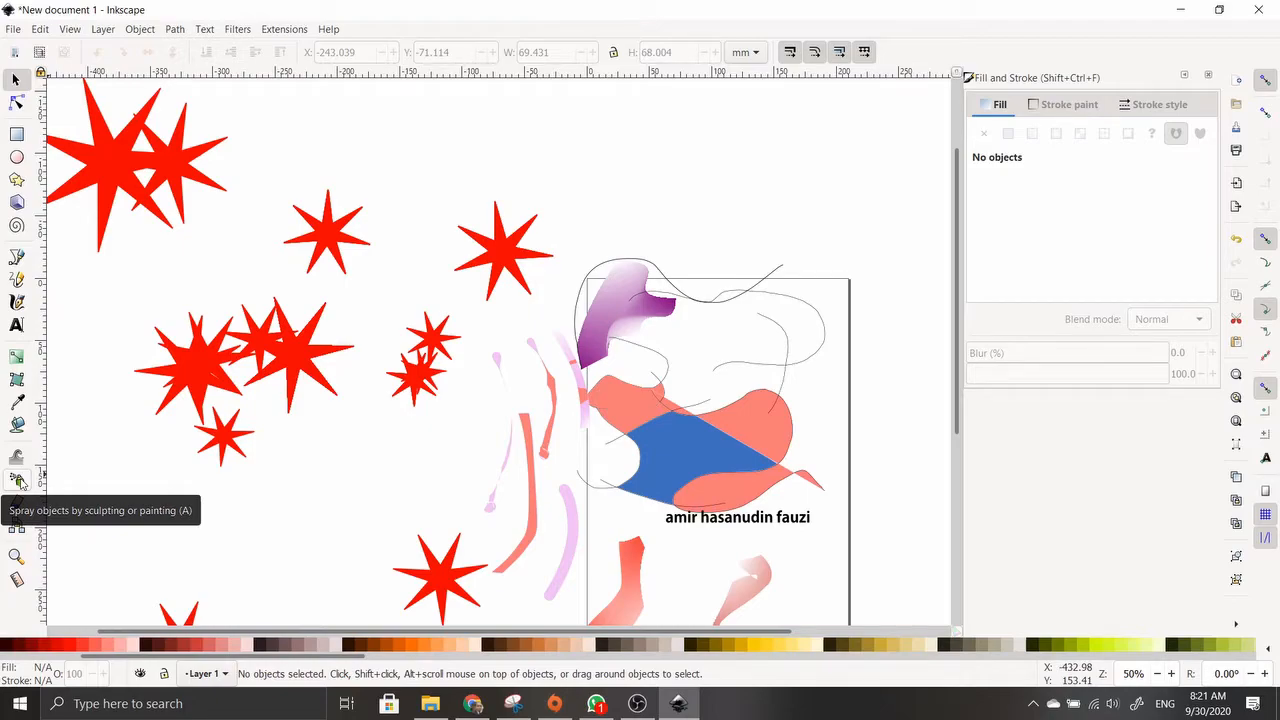
click(333, 235)
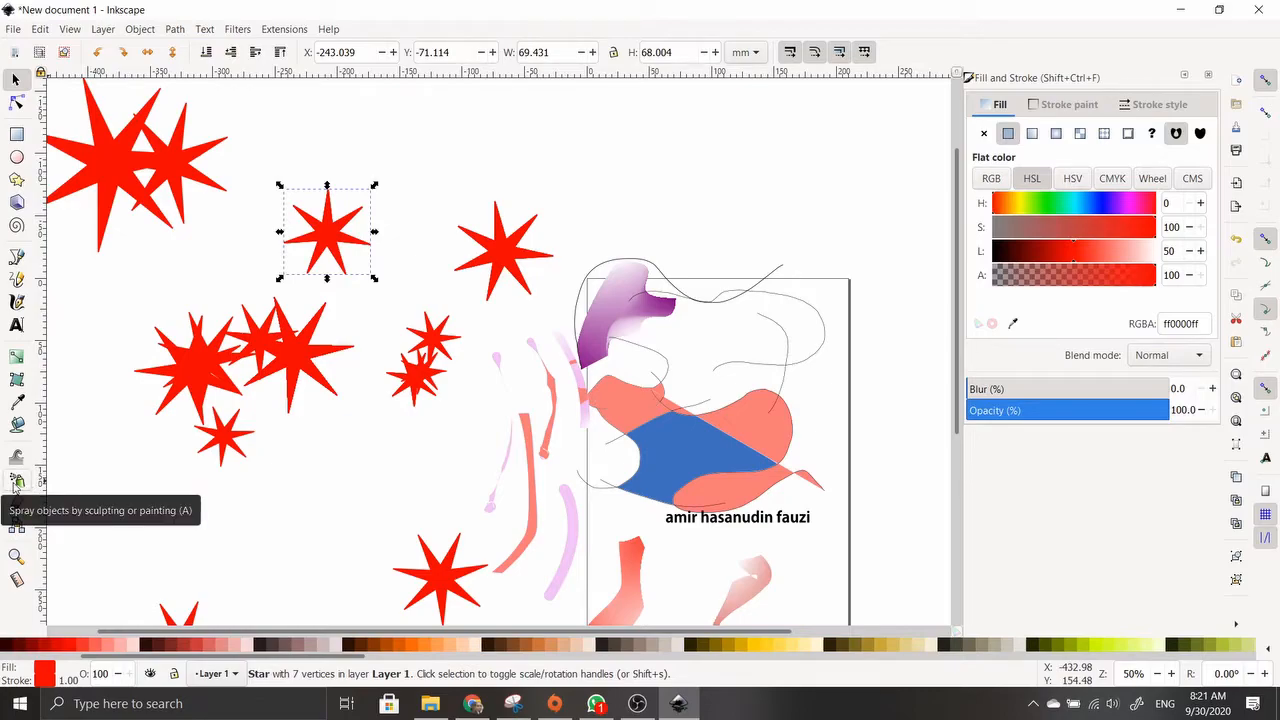
click(508, 265)
Pull copies off the stacked star and draw a large red star at upper right
drag(508, 259, 449, 205)
drag(515, 255, 617, 171)
mouse_move(348, 240)
mouse_down()
mouse_move(334, 172)
mouse_move(160, 240)
mouse_move(172, 297)
mouse_move(386, 282)
mouse_move(432, 326)
mouse_move(432, 460)
mouse_up()
double_click(334, 246)
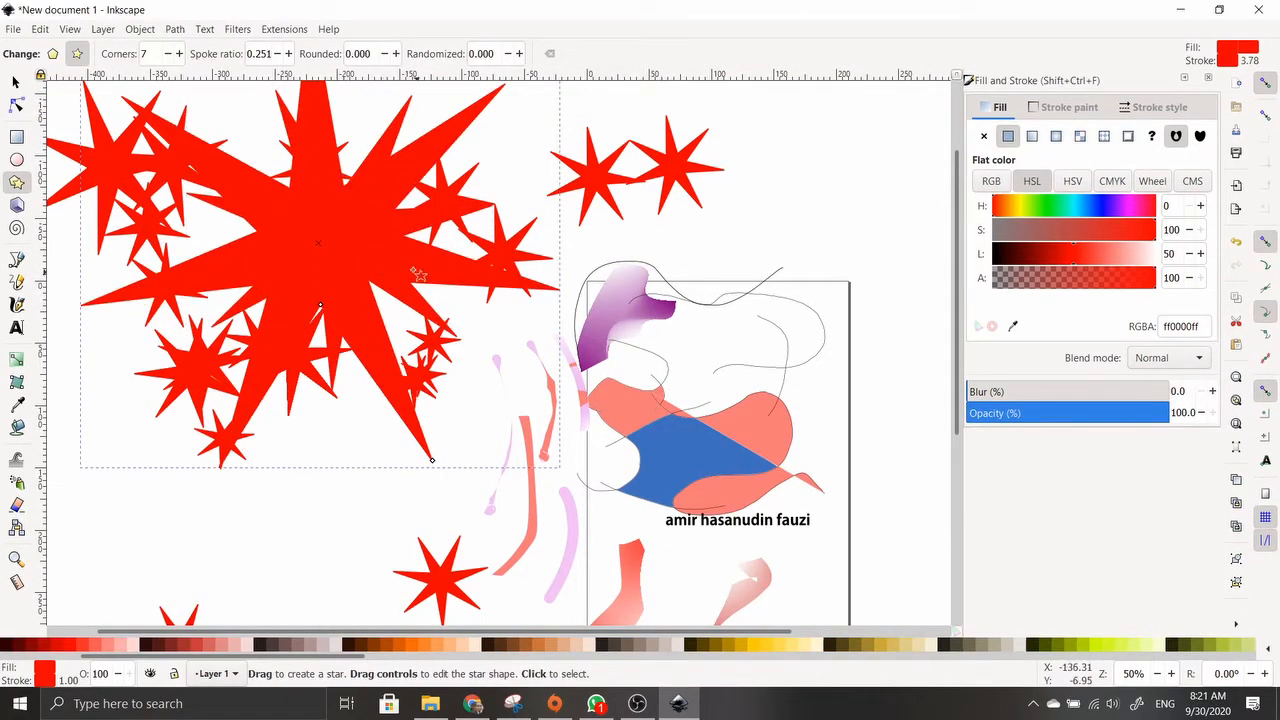
mouse_move(606, 172)
mouse_down()
mouse_move(645, 205)
mouse_move(655, 254)
mouse_move(848, 283)
mouse_up()
Move big stars to the lower left and lower centre and reposition two small stars
click(16, 84)
drag(657, 211, 848, 290)
drag(575, 201, 670, 229)
click(582, 176)
drag(376, 204, 500, 556)
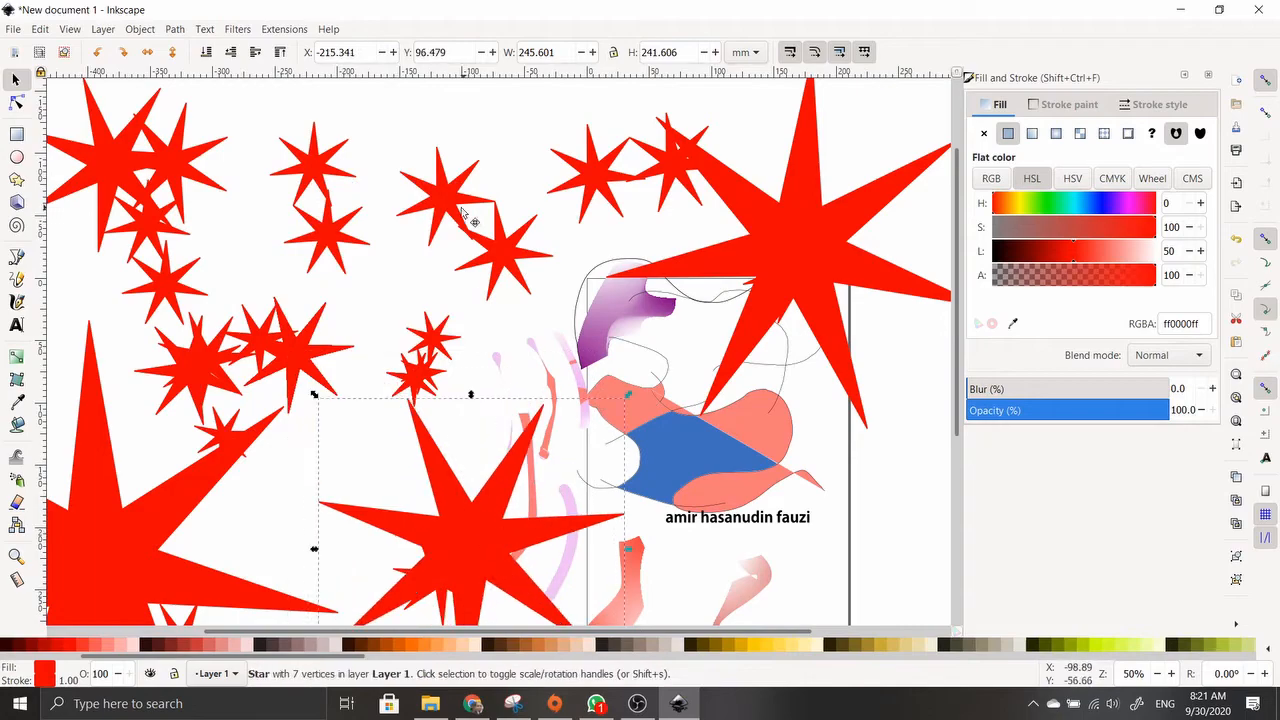
drag(463, 208, 243, 318)
drag(355, 219, 433, 272)
mouse_move(323, 185)
mouse_down()
mouse_move(455, 236)
mouse_move(345, 197)
mouse_up()
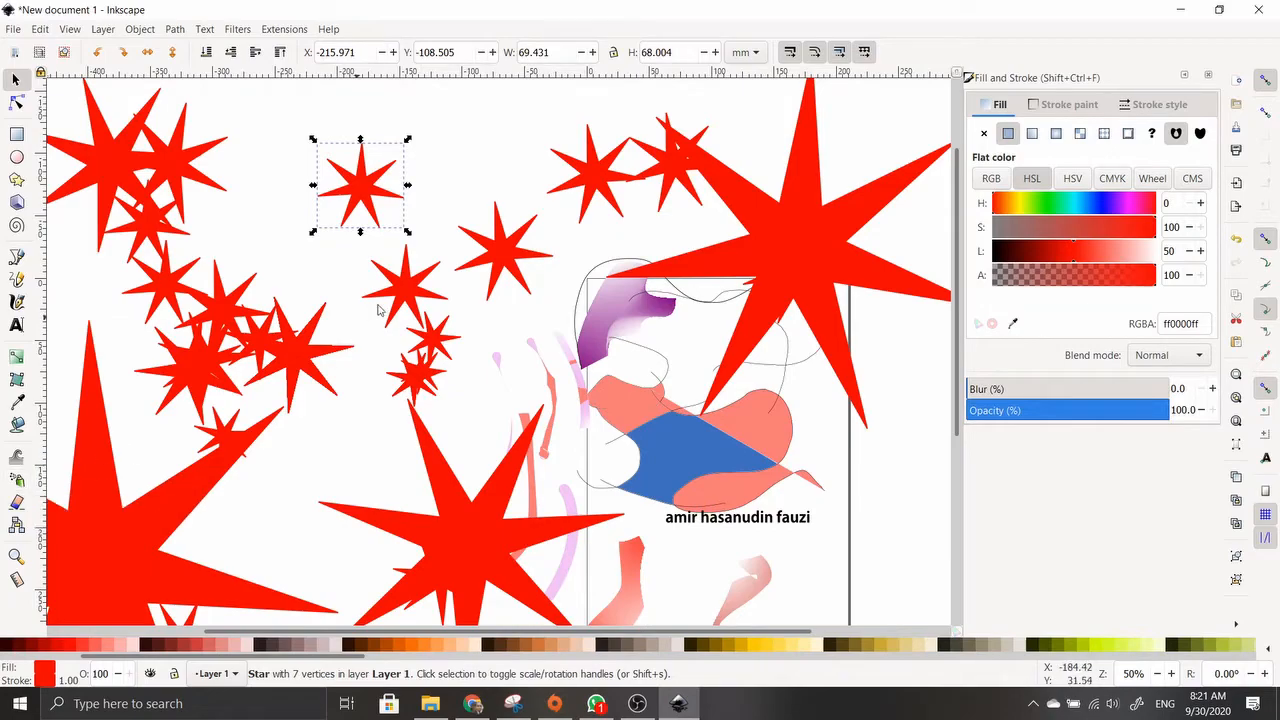
Move the small star down-left and spray several arcs of its clones across the upper canvas
scroll(70, 445, up, 4)
drag(343, 345, 294, 401)
click(16, 480)
mouse_move(260, 235)
mouse_down()
mouse_move(465, 140)
mouse_move(630, 280)
mouse_up()
mouse_move(368, 297)
mouse_down()
mouse_move(540, 282)
mouse_move(808, 200)
mouse_move(833, 273)
mouse_up()
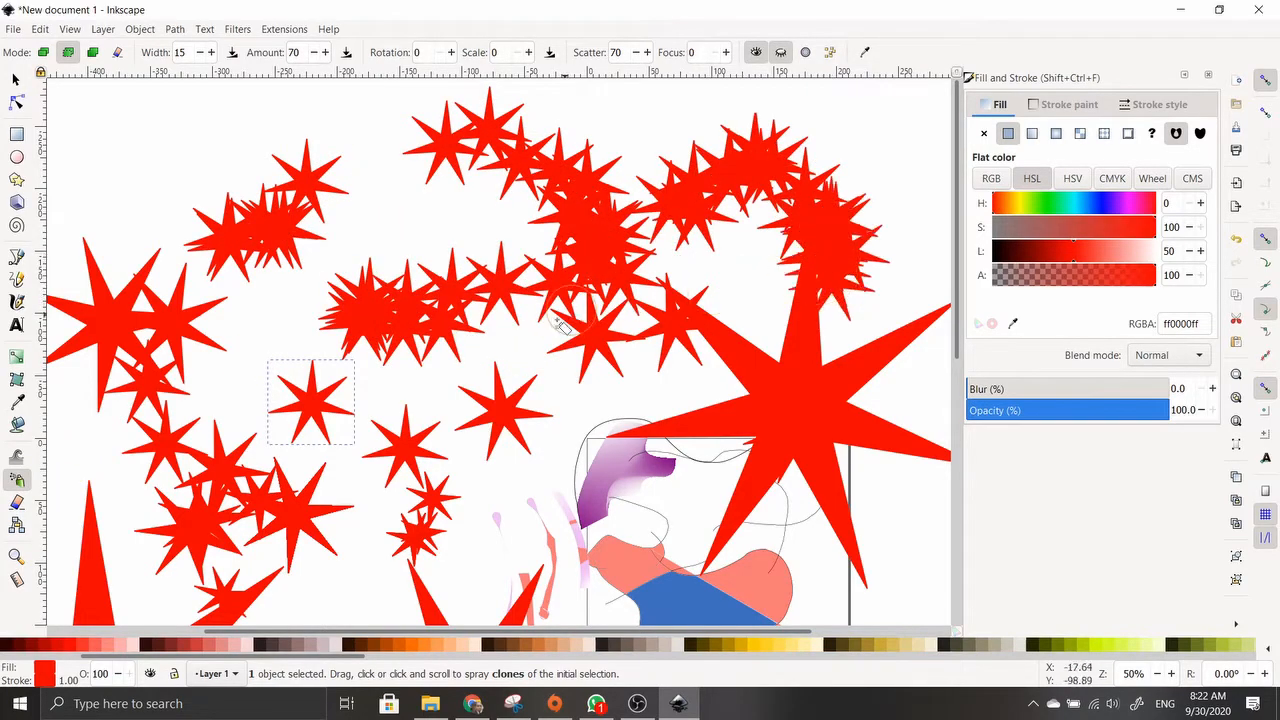
scroll(371, 371, up, 4)
mouse_move(386, 393)
mouse_down()
mouse_move(651, 214)
mouse_move(702, 322)
mouse_up()
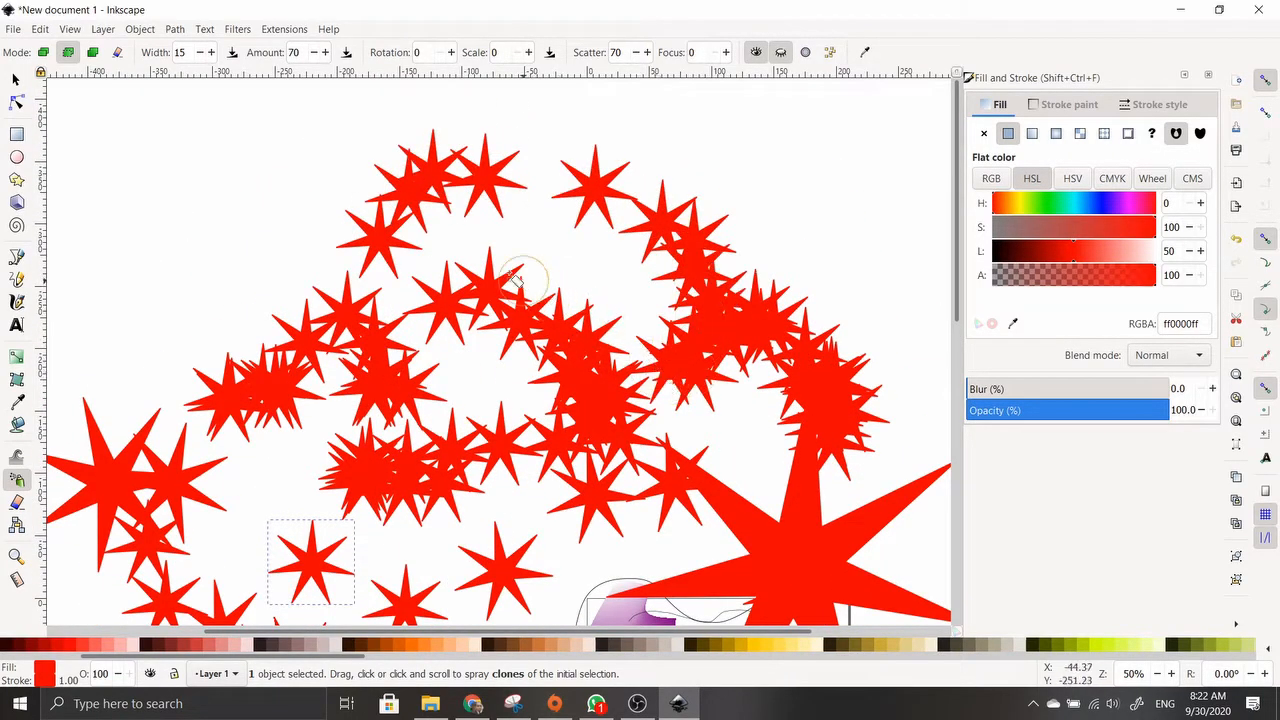
mouse_move(236, 362)
mouse_down()
mouse_move(334, 186)
mouse_move(930, 190)
mouse_up()
scroll(720, 470, down, 12)
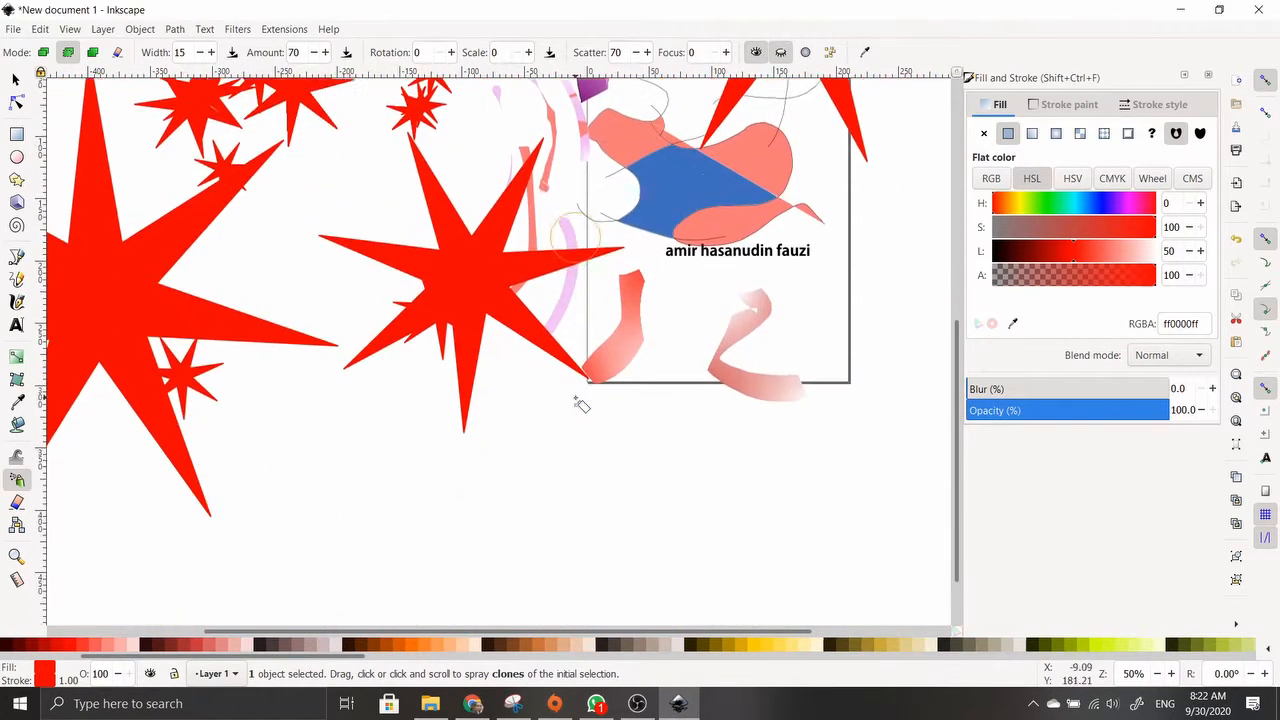
Draw a small red rounded square below the stars
click(16, 181)
click(16, 133)
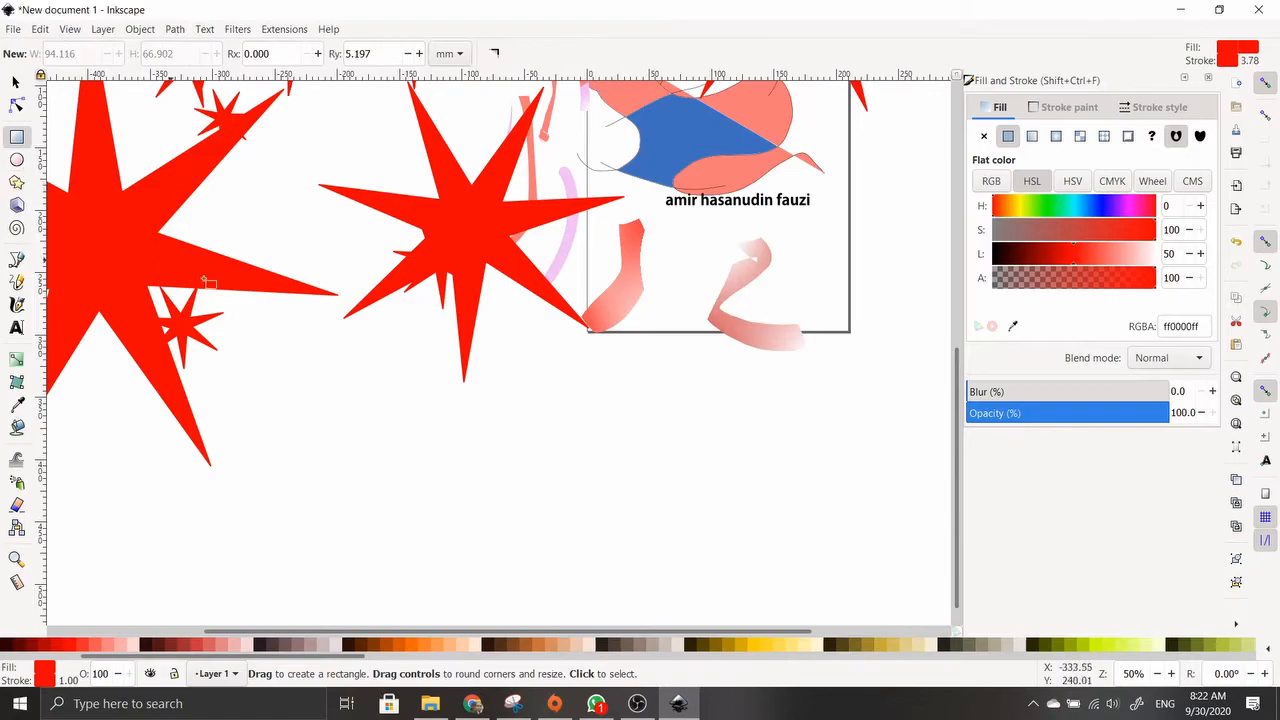
drag(326, 362, 404, 443)
Spray clones of the square in two passes across the lower canvas
click(16, 481)
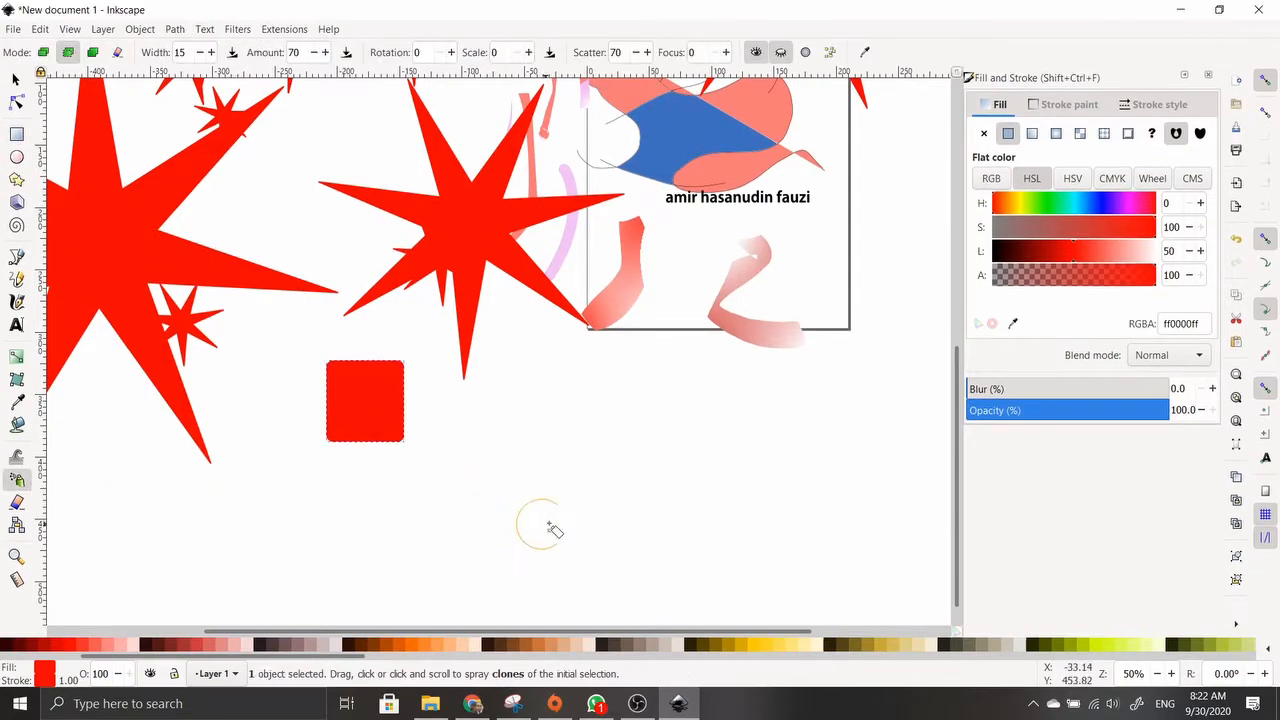
mouse_move(543, 529)
mouse_down()
mouse_move(727, 412)
mouse_move(834, 580)
mouse_up()
mouse_move(330, 560)
mouse_down()
mouse_move(123, 543)
mouse_move(505, 400)
mouse_move(935, 580)
mouse_up()
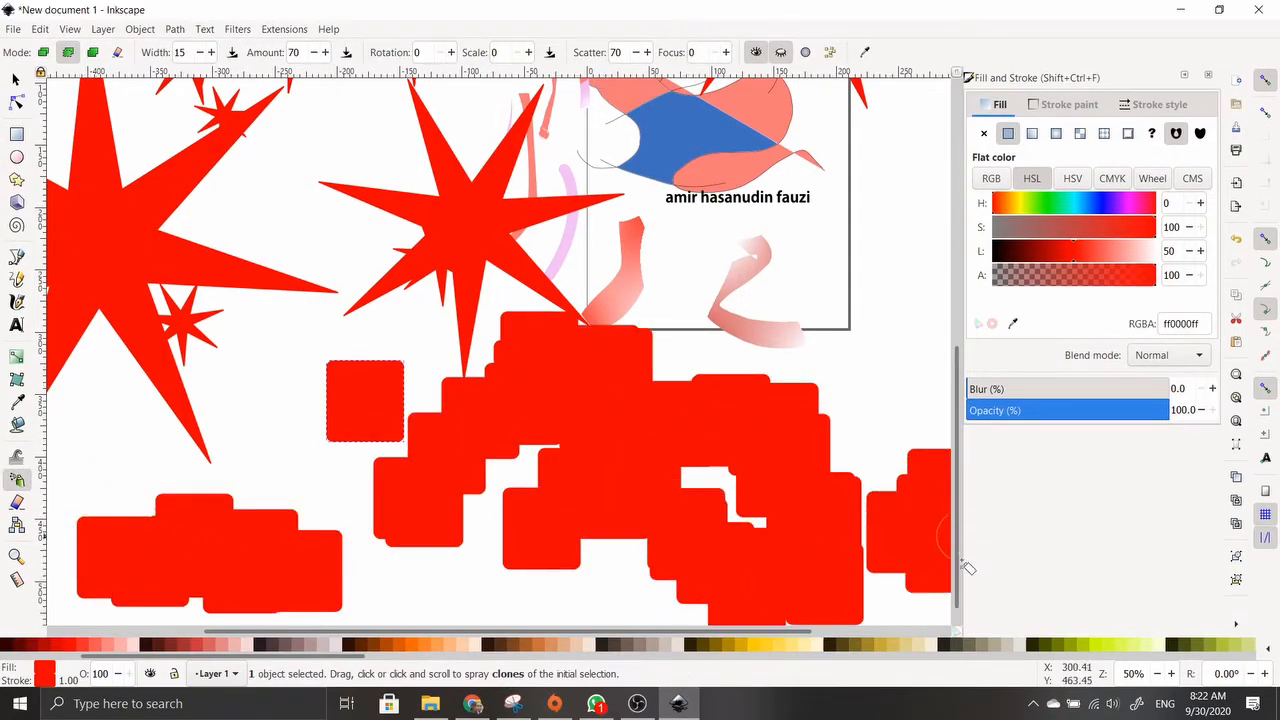
scroll(570, 480, down, 5)
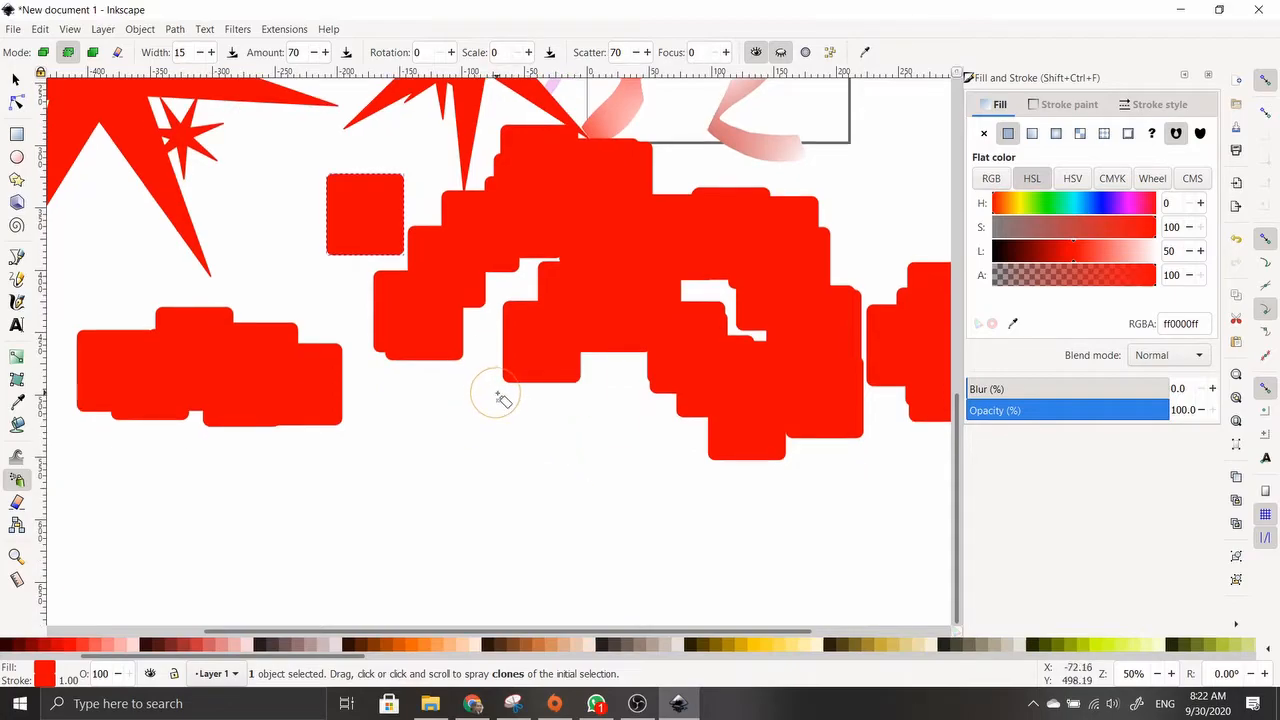
scroll(500, 400, up, 1)
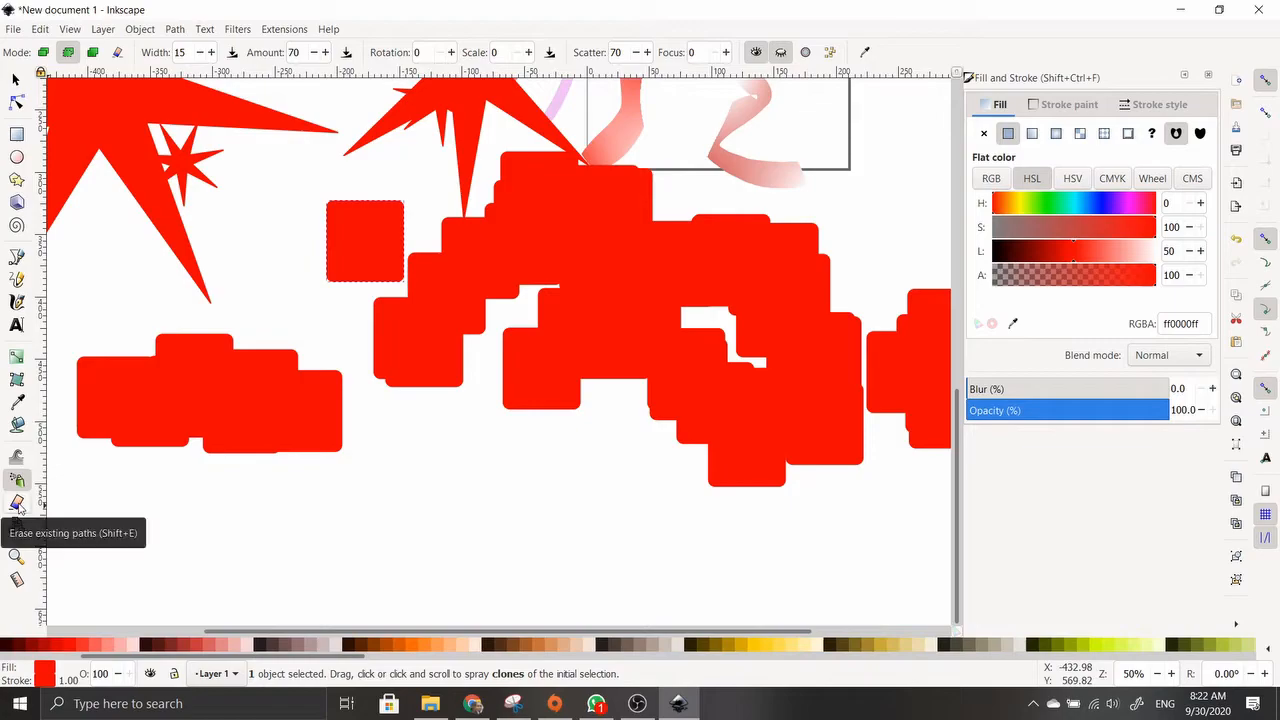
Erase the large clump of red shapes and cut a line through the small red square
click(15, 79)
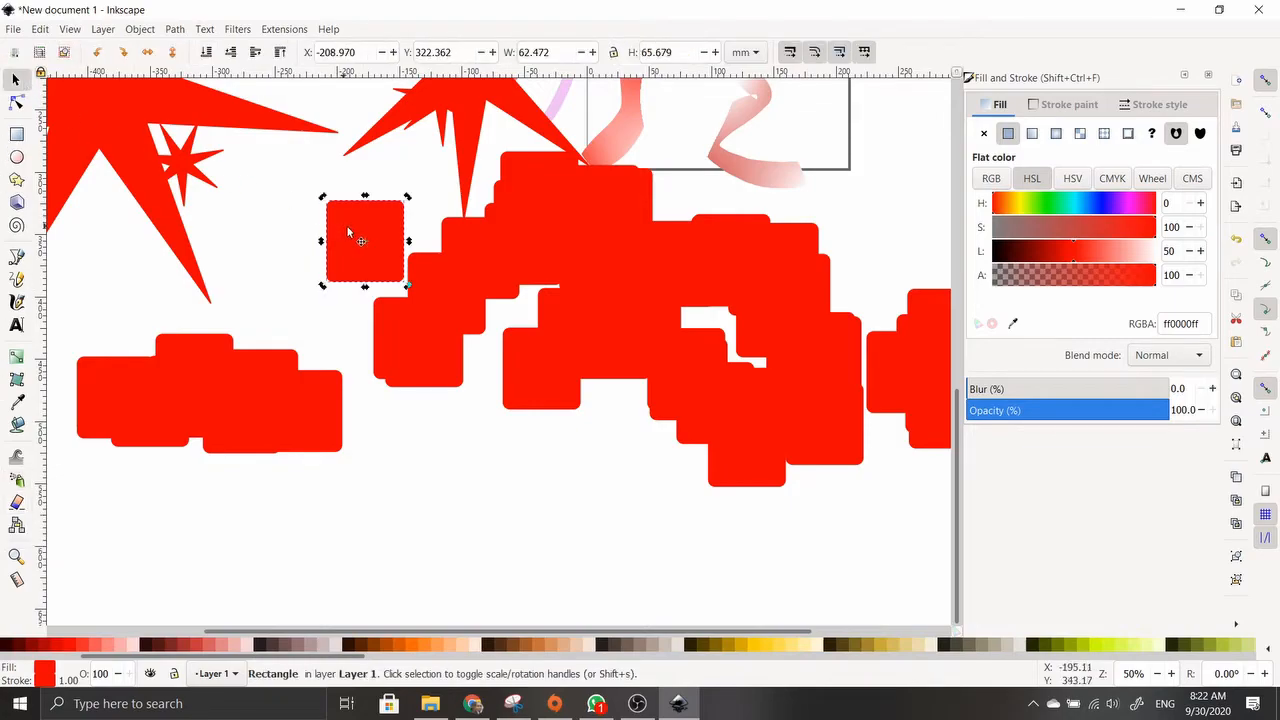
click(16, 505)
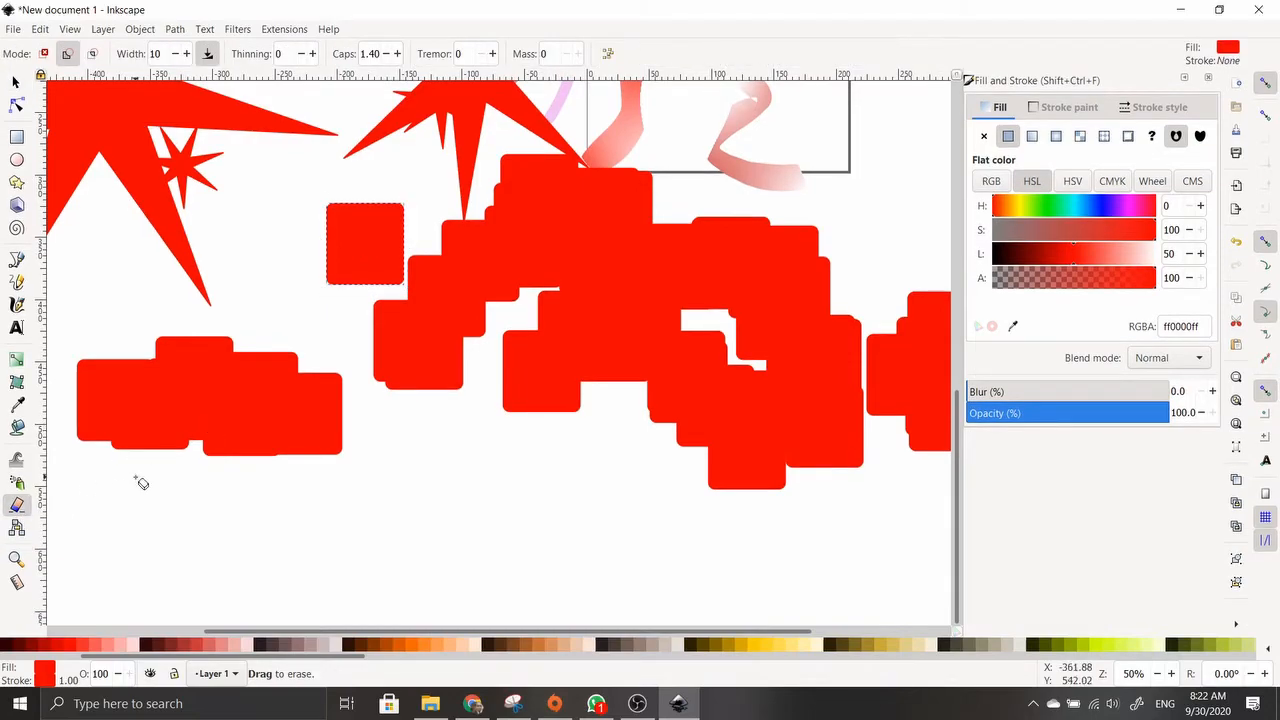
mouse_move(71, 404)
mouse_down()
mouse_move(434, 474)
mouse_move(420, 511)
mouse_up()
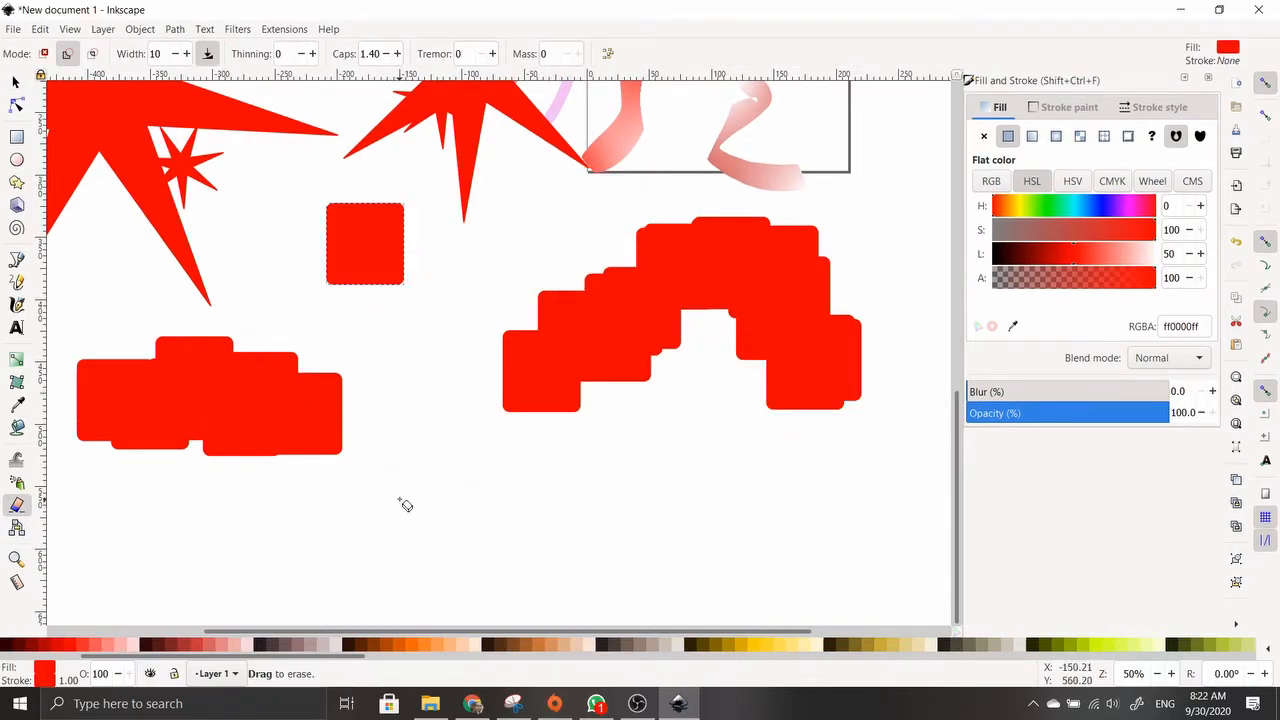
drag(291, 240, 444, 240)
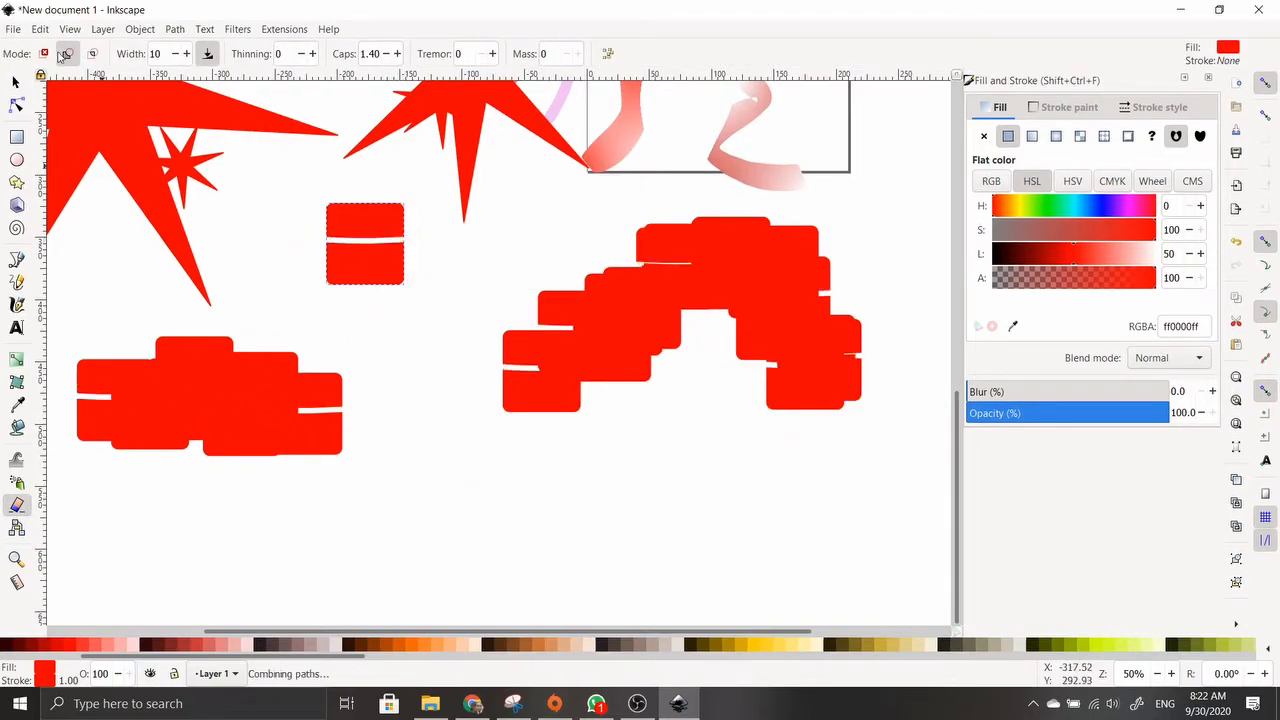
Toggle eraser mode back to cutting and slice thin lines through the lower red shapes and blue shape
click(43, 54)
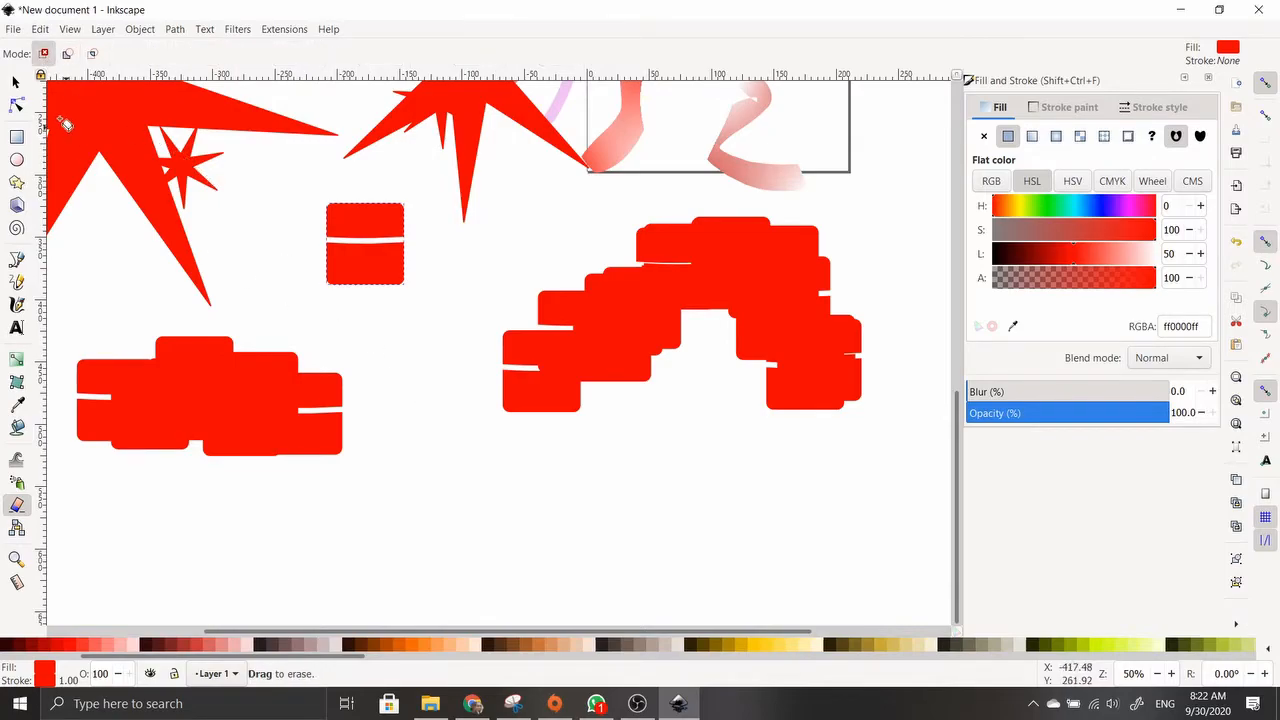
click(68, 55)
drag(432, 367, 620, 330)
drag(860, 358, 797, 408)
scroll(697, 409, up, 5)
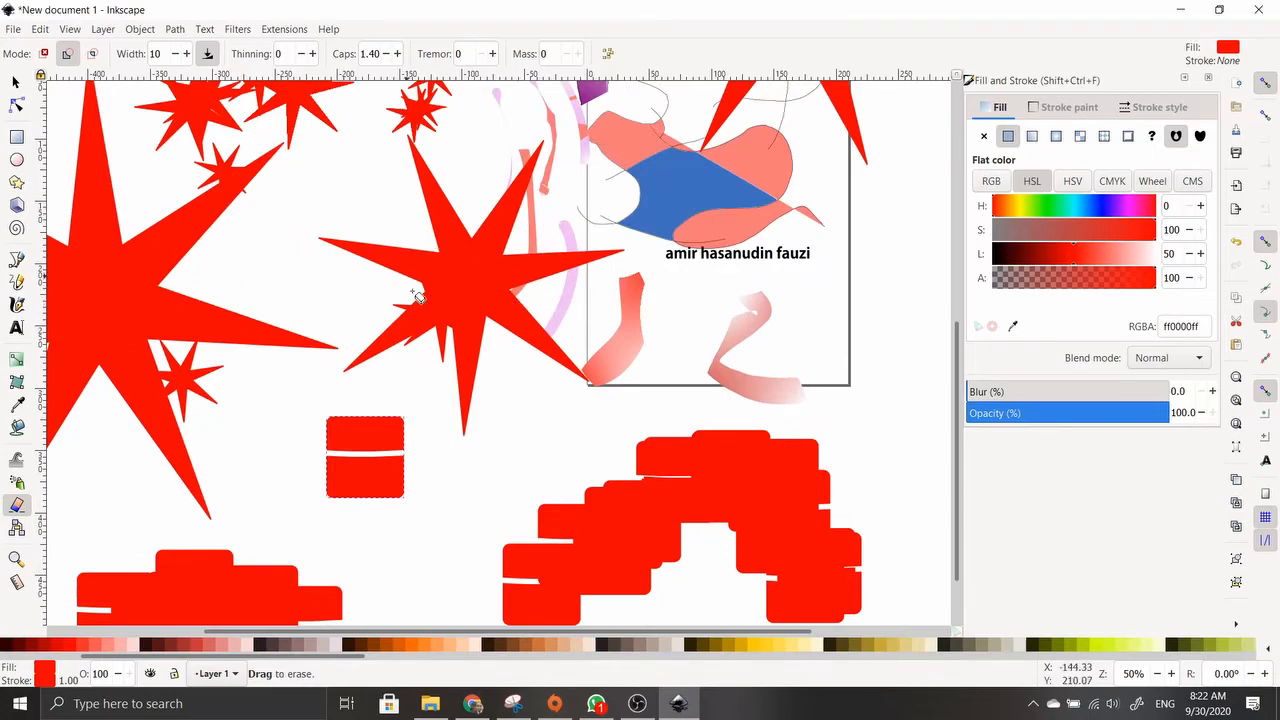
scroll(699, 407, up, 6)
drag(568, 303, 646, 356)
scroll(727, 488, up, 3)
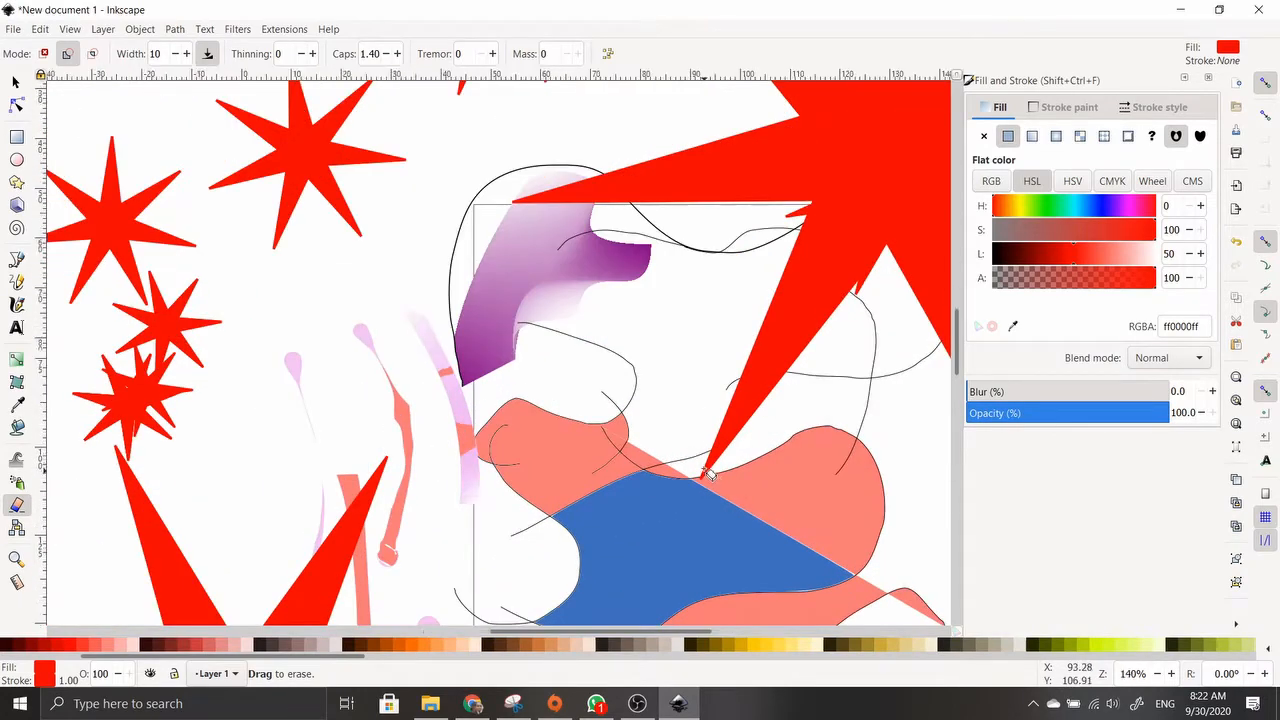
scroll(708, 474, up, 2)
drag(335, 465, 478, 488)
scroll(409, 489, down, 2)
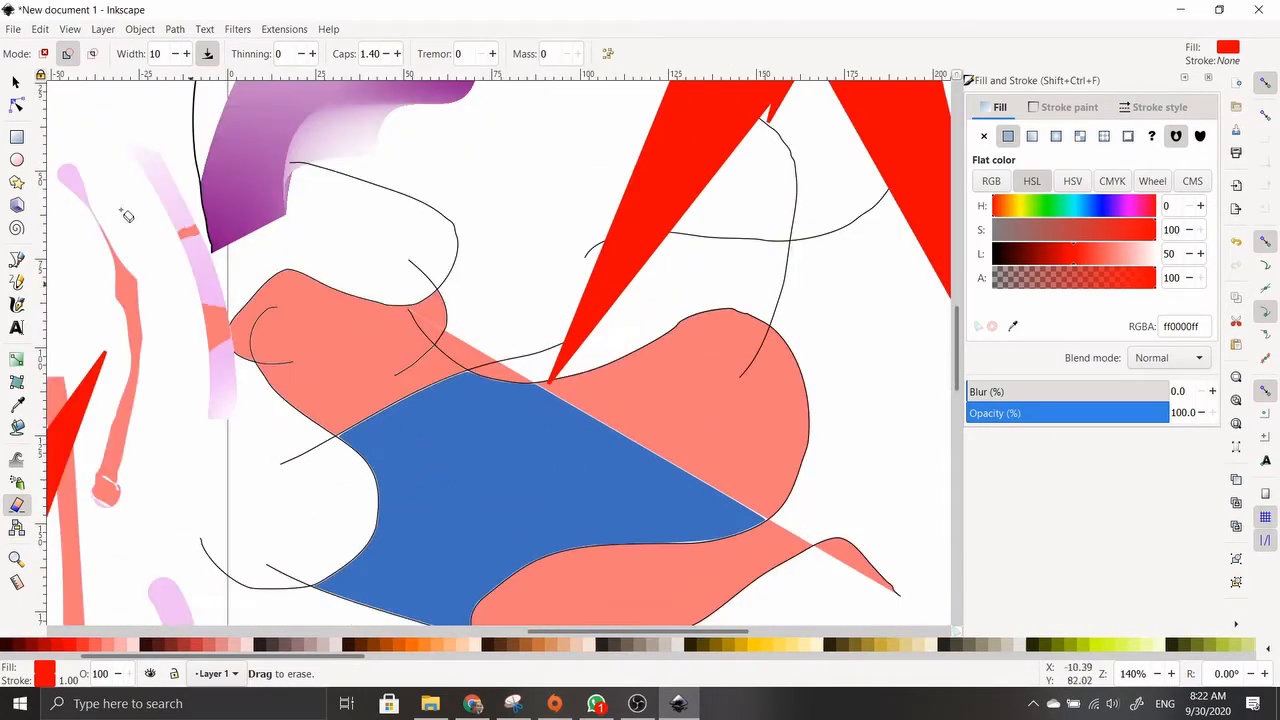
Nudge the blue shape slightly right and display its nodes
click(16, 82)
drag(428, 446, 483, 453)
key(n)
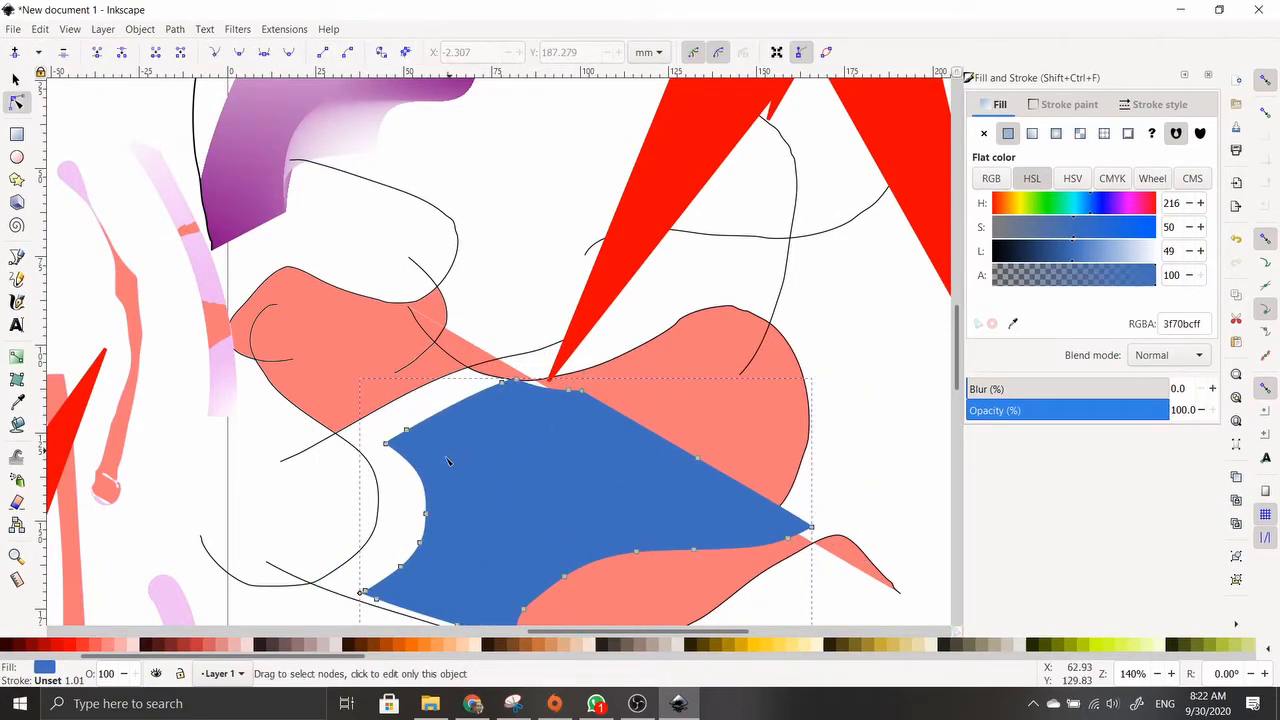
click(310, 487)
Erase a first curved white line through the blue shape
click(16, 502)
mouse_move(371, 500)
mouse_down()
mouse_move(401, 489)
mouse_move(463, 497)
mouse_up()
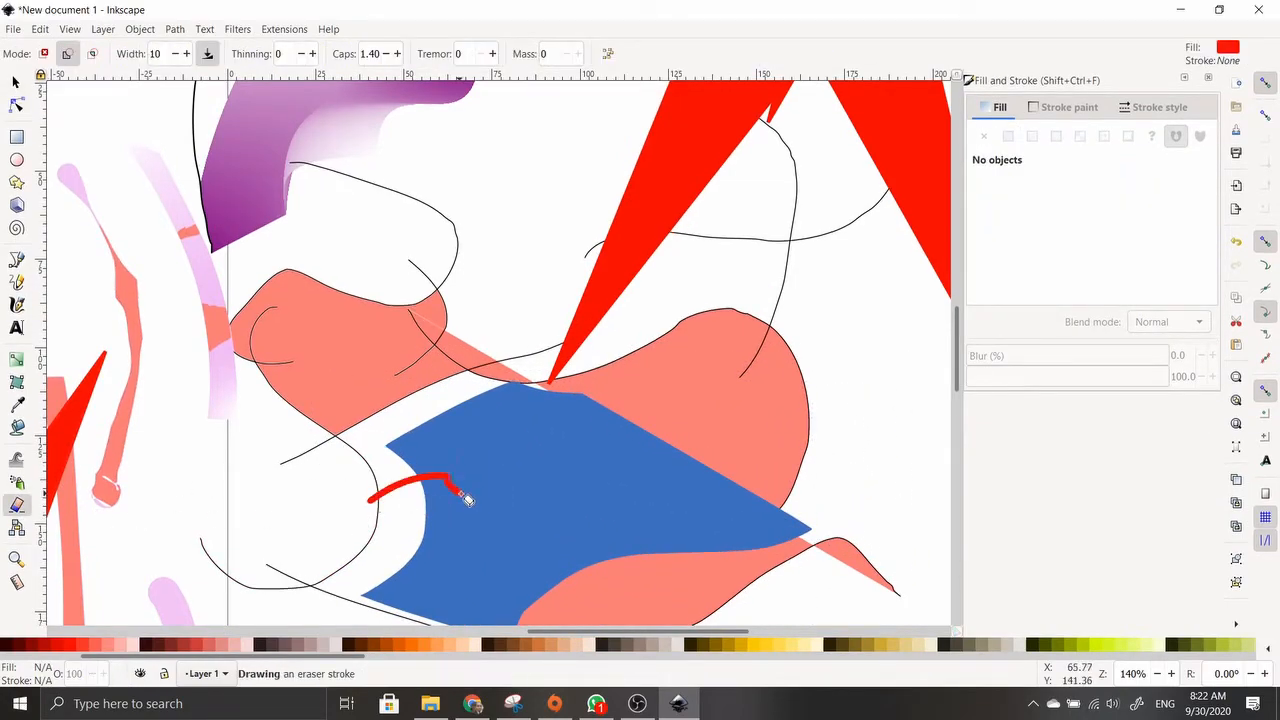
scroll(477, 516, down, 1)
scroll(492, 429, up, 1)
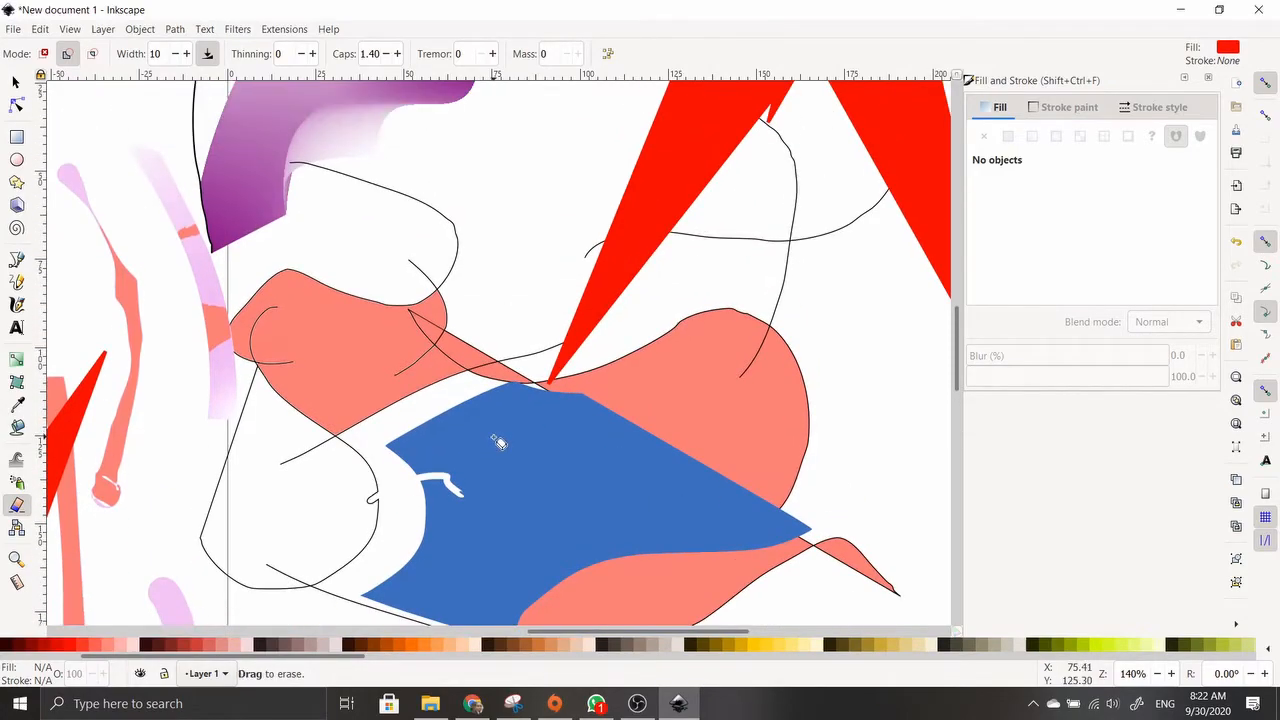
scroll(485, 431, down, 2)
scroll(477, 432, up, 2)
scroll(475, 433, up, 2)
Erase three more long curved cuts across the blue shape
mouse_move(255, 308)
mouse_down()
mouse_move(603, 346)
mouse_move(590, 330)
mouse_up()
scroll(541, 376, down, 1)
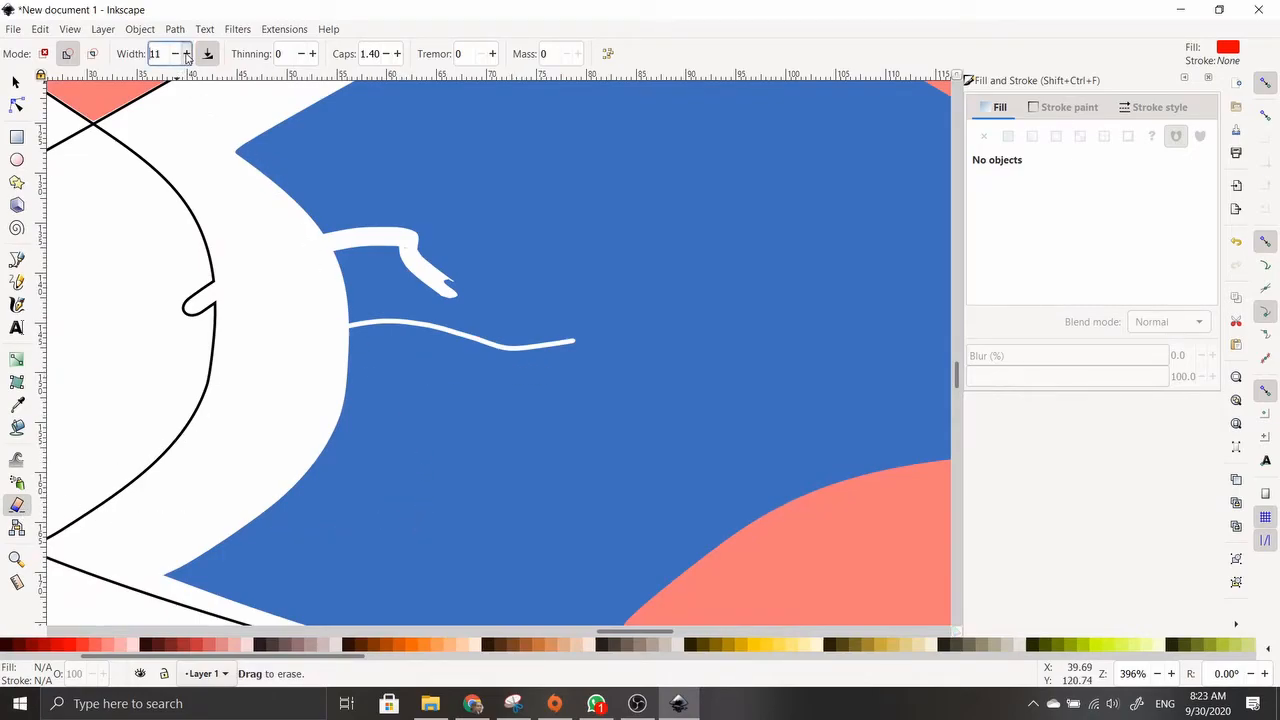
mouse_move(312, 341)
mouse_down()
mouse_move(430, 404)
mouse_move(440, 396)
mouse_up()
mouse_move(298, 420)
mouse_down()
mouse_move(684, 350)
mouse_move(586, 436)
mouse_up()
scroll(242, 477, down, 2)
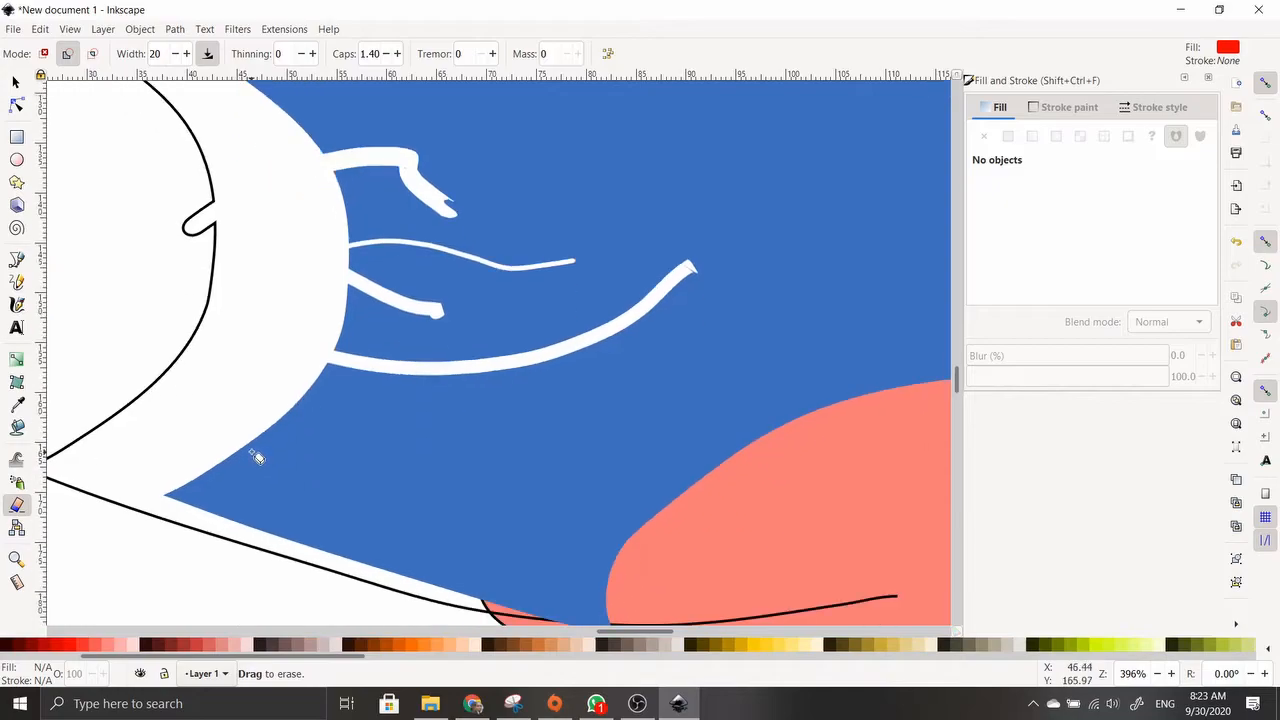
scroll(287, 422, down, 5)
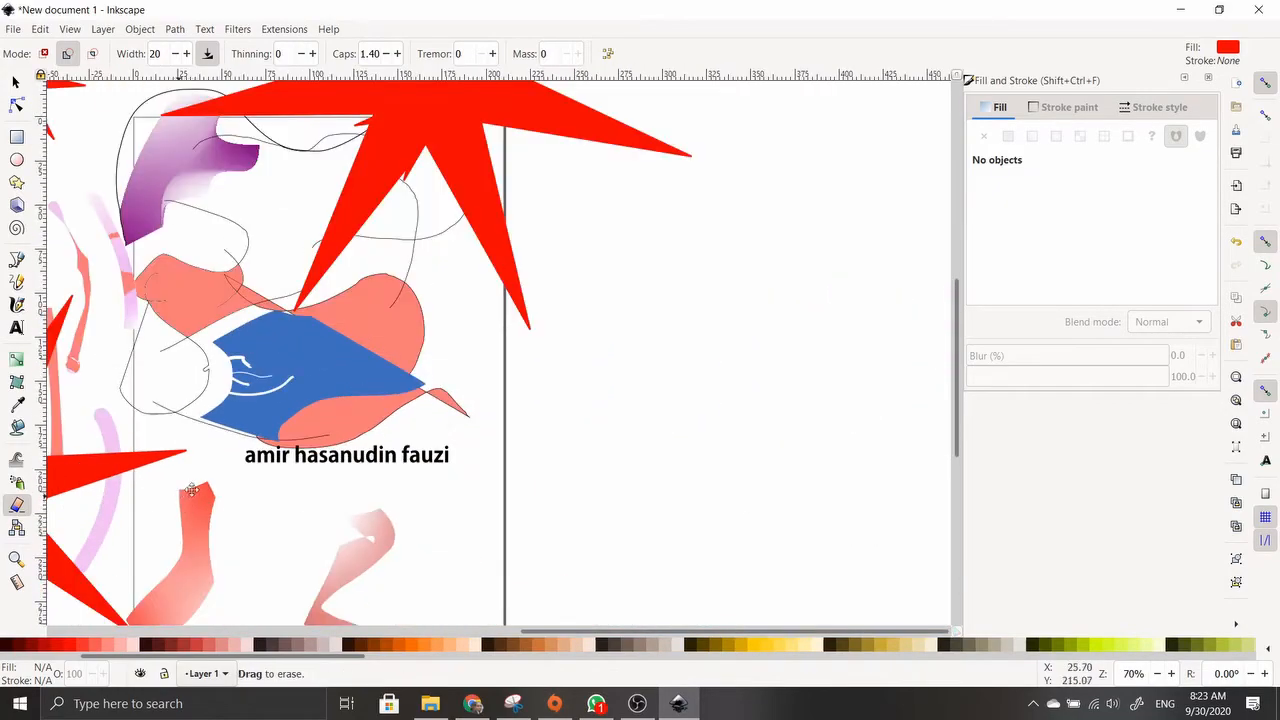
drag(618, 336, 593, 211)
mouse_move(222, 440)
mouse_down()
mouse_move(180, 443)
mouse_move(617, 191)
mouse_move(426, 340)
mouse_move(633, 231)
mouse_up()
Erase a diagonal cut through the small red square
key(s)
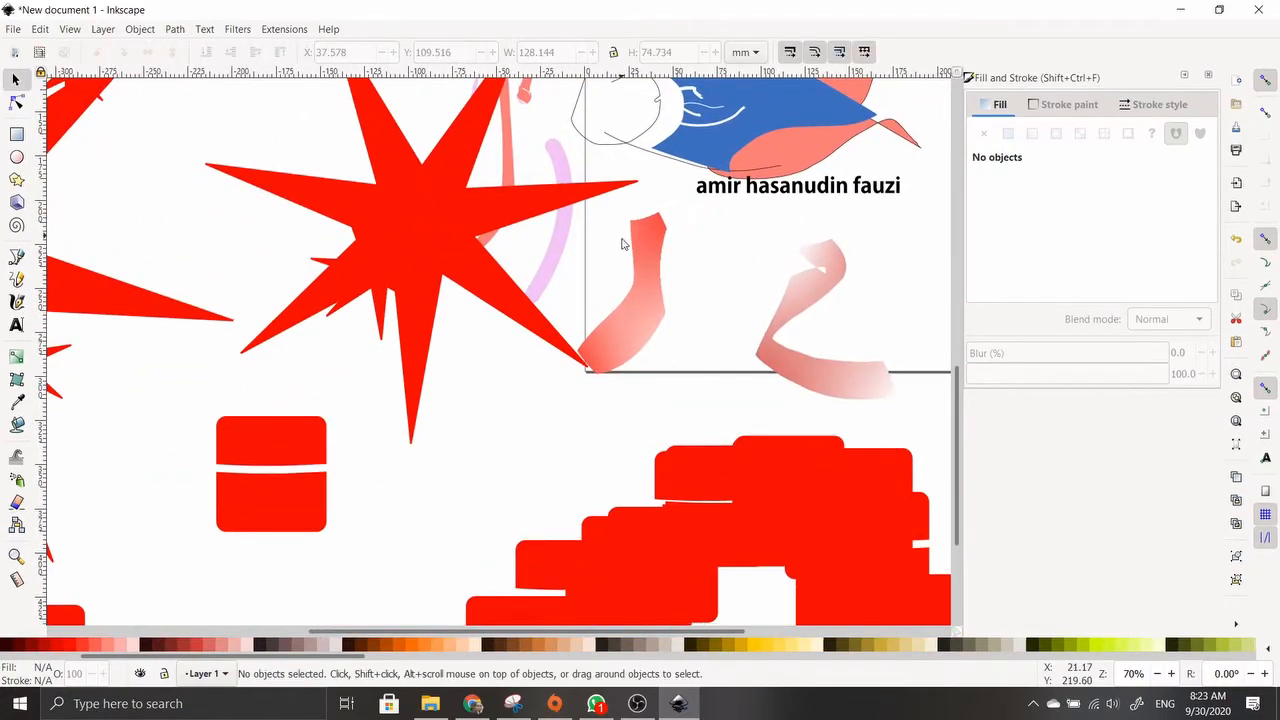
drag(196, 517, 318, 388)
click(16, 503)
mouse_move(214, 529)
mouse_down()
mouse_move(370, 474)
mouse_move(391, 487)
mouse_move(561, 304)
mouse_up()
Erase a vertical cut up through the red square
key(s)
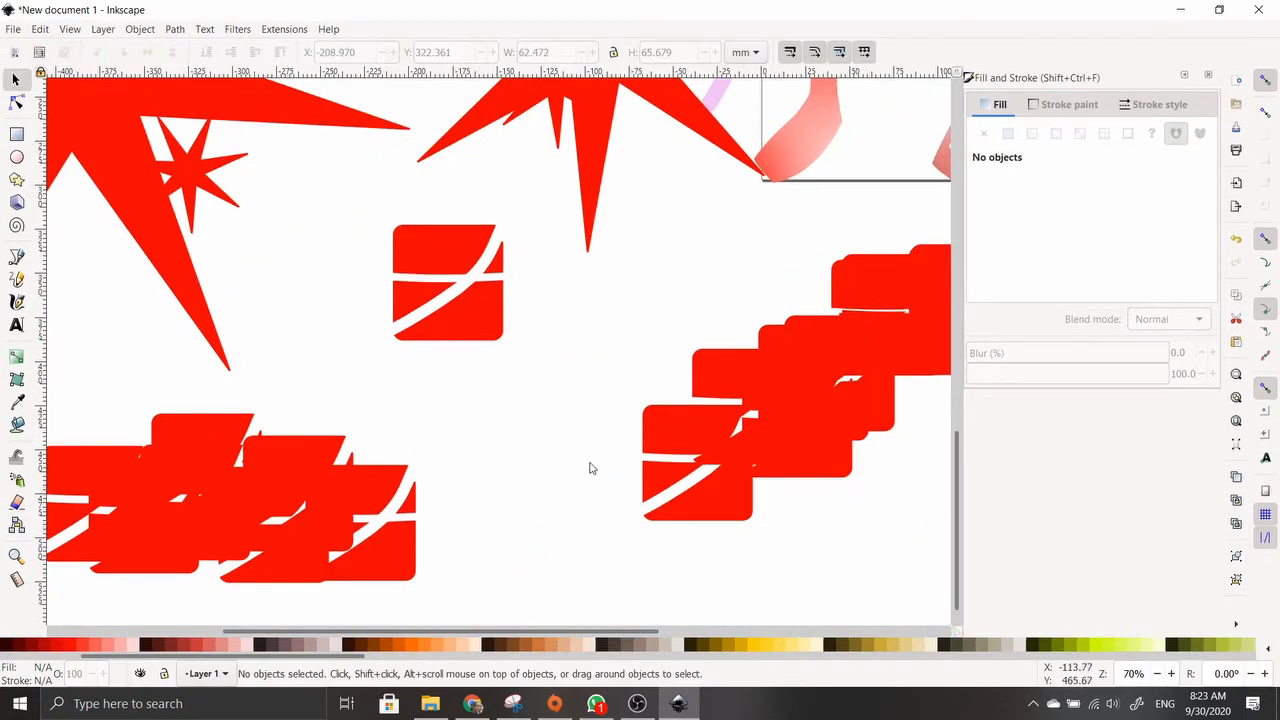
drag(514, 378, 450, 248)
click(16, 503)
drag(460, 380, 447, 270)
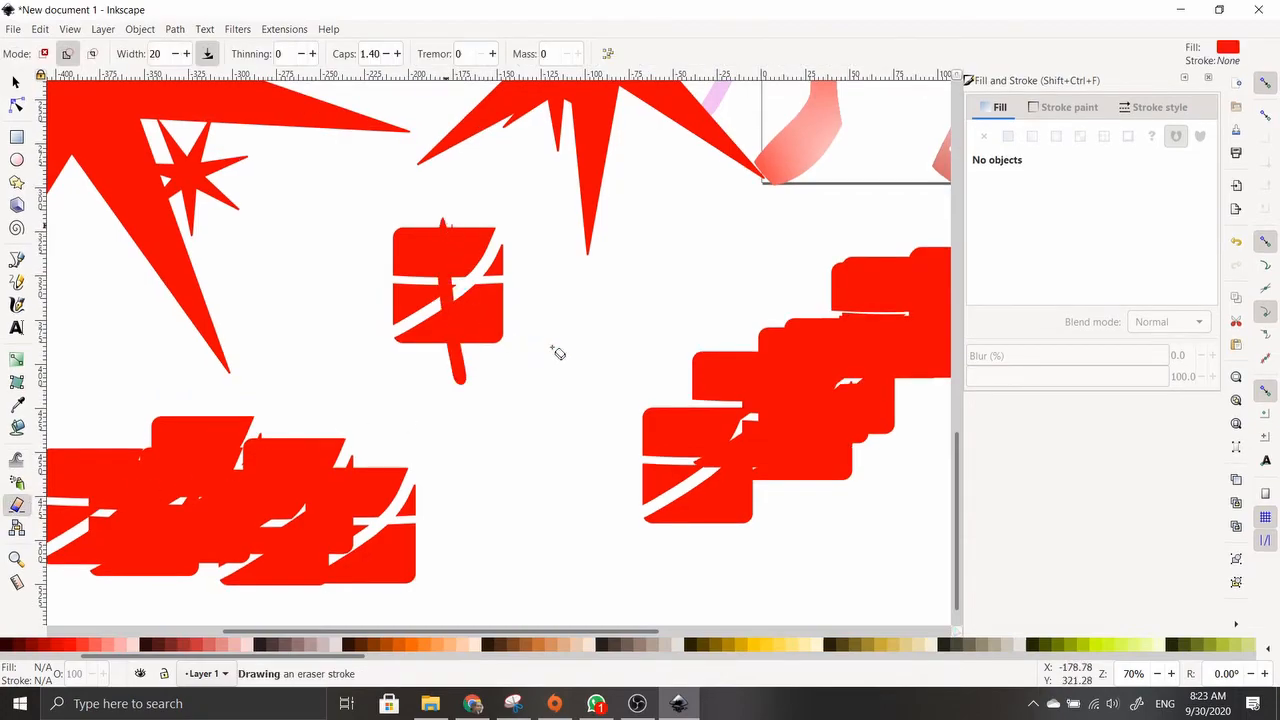
drag(634, 286, 568, 374)
key(s)
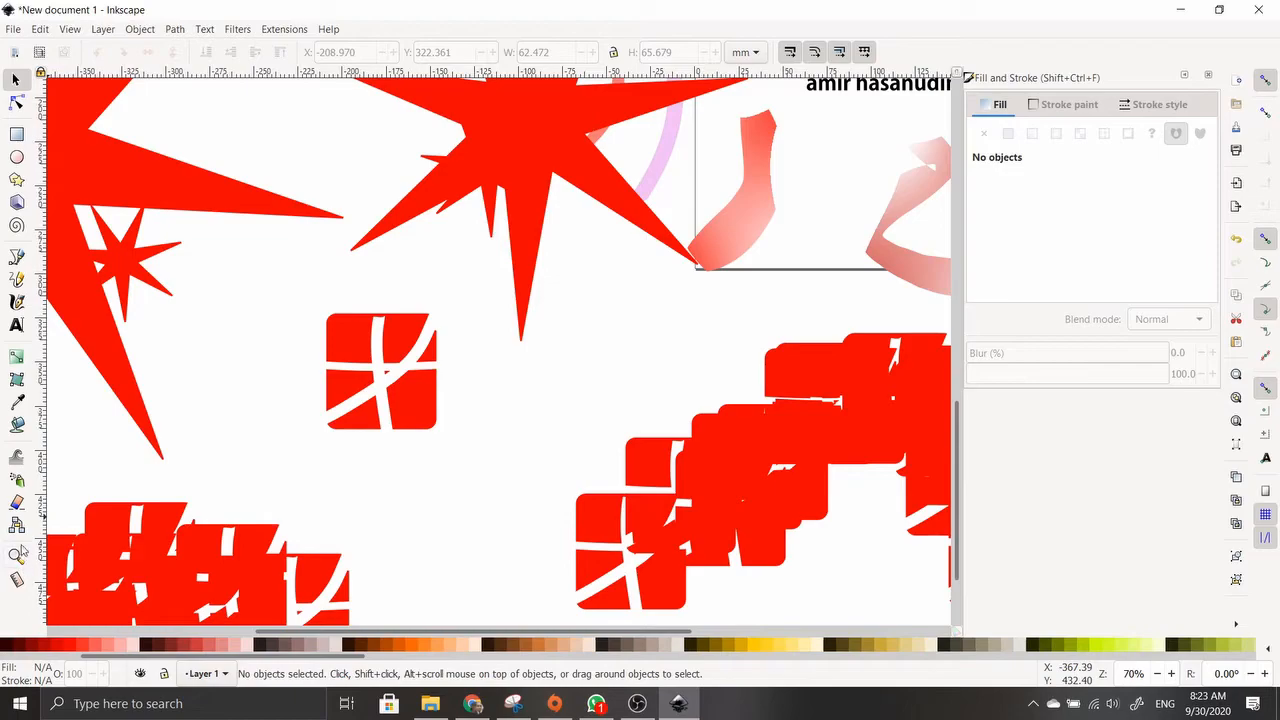
Draw connectors from the small red square outward and up to the large red star
click(16, 526)
drag(362, 368, 546, 467)
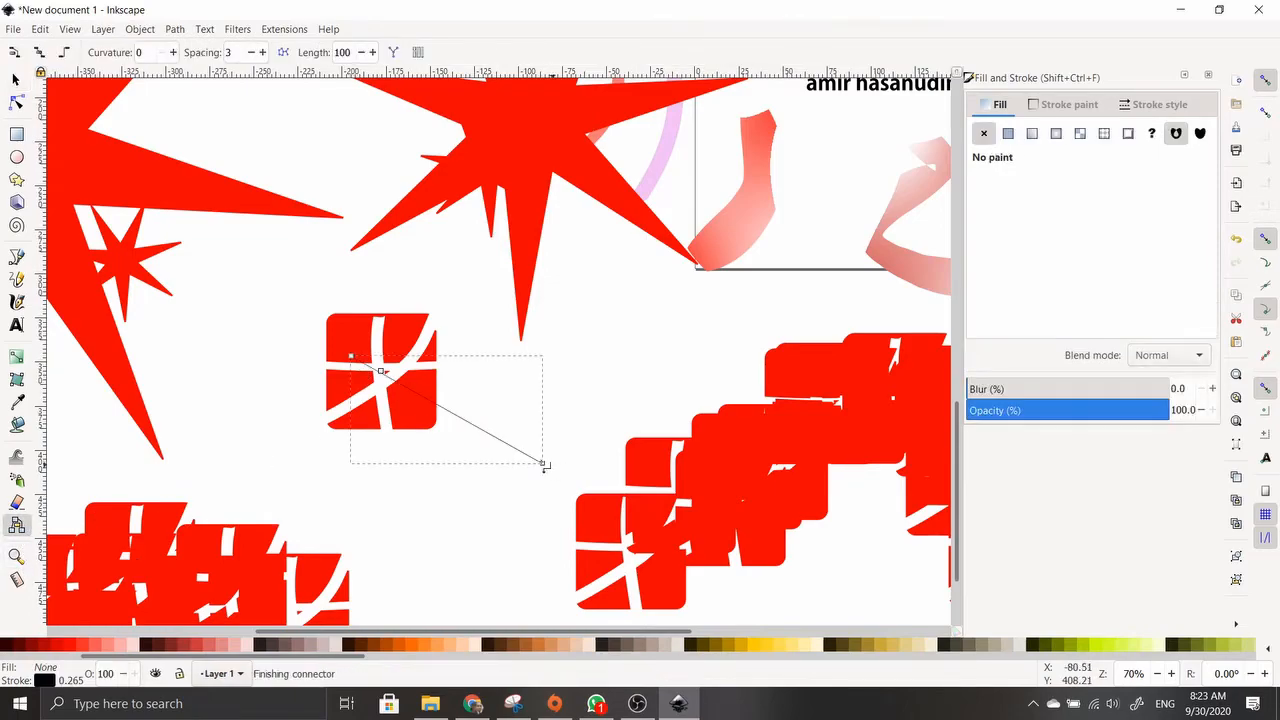
mouse_move(382, 370)
mouse_down()
mouse_move(500, 210)
mouse_move(505, 232)
mouse_up()
scroll(507, 322, up, 2)
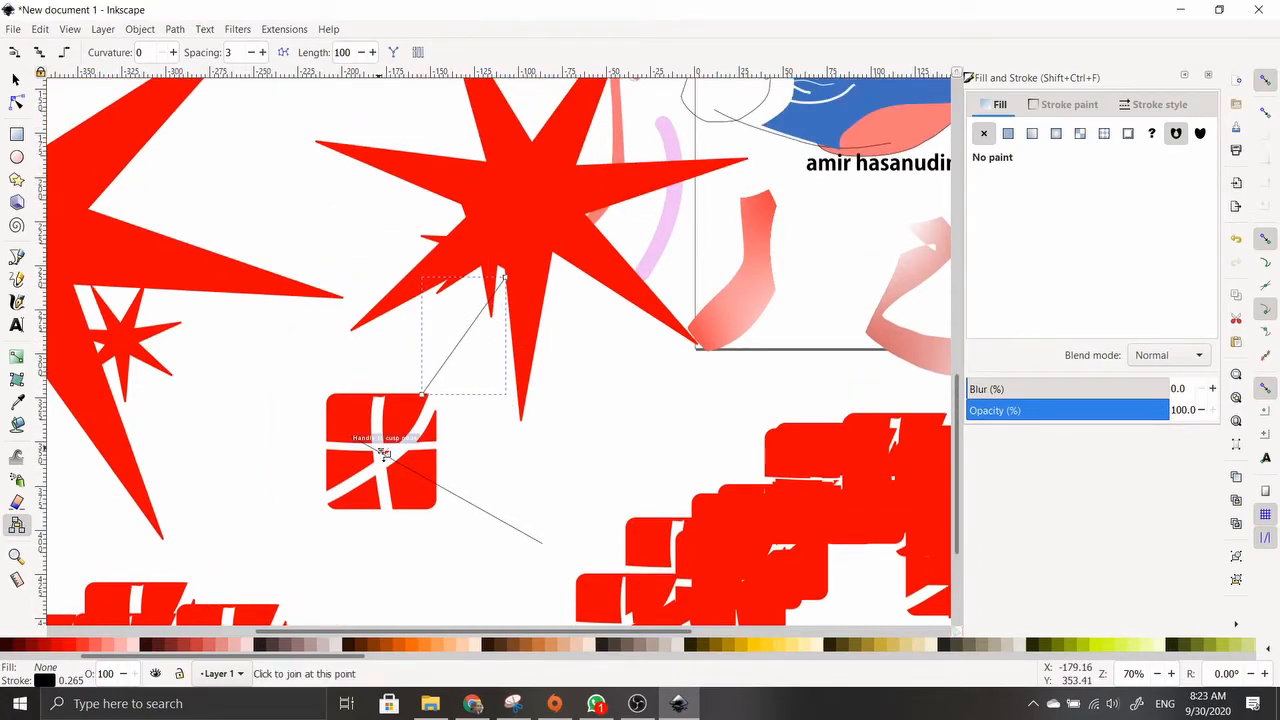
drag(382, 452, 532, 210)
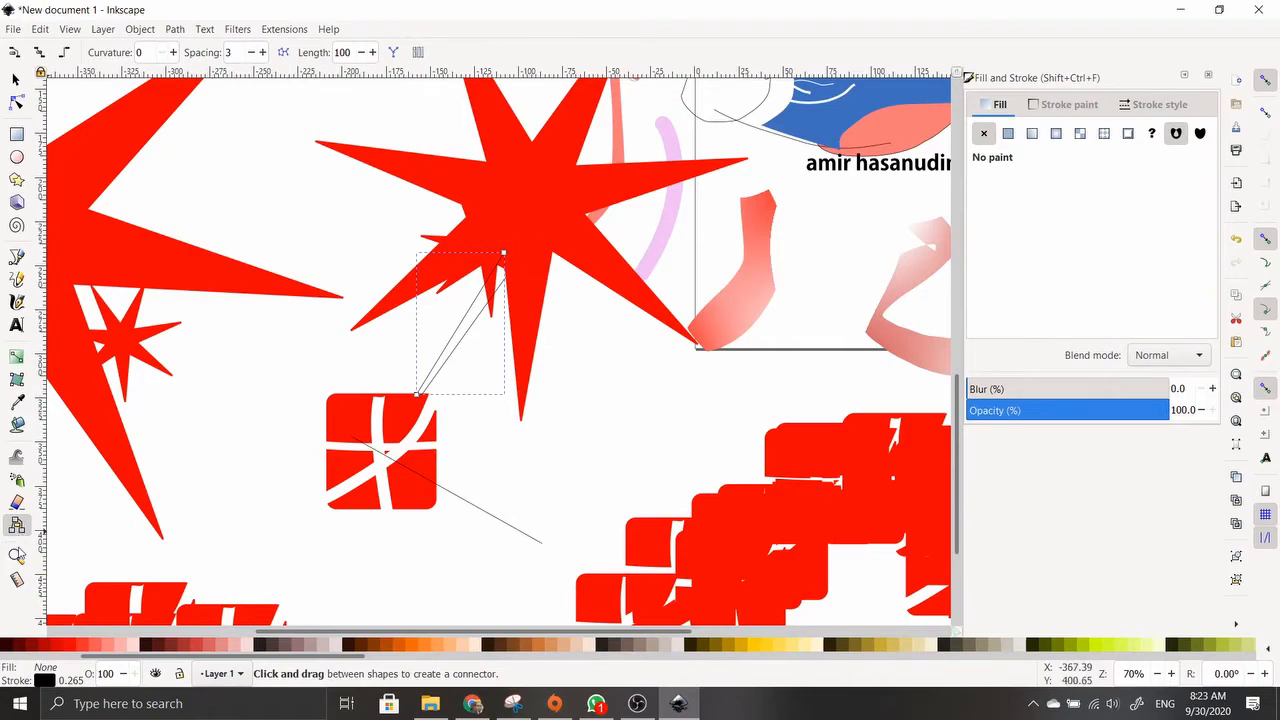
click(16, 555)
Zoom in, then back out until the red stars, cut shapes and blue figure all fit
click(607, 343)
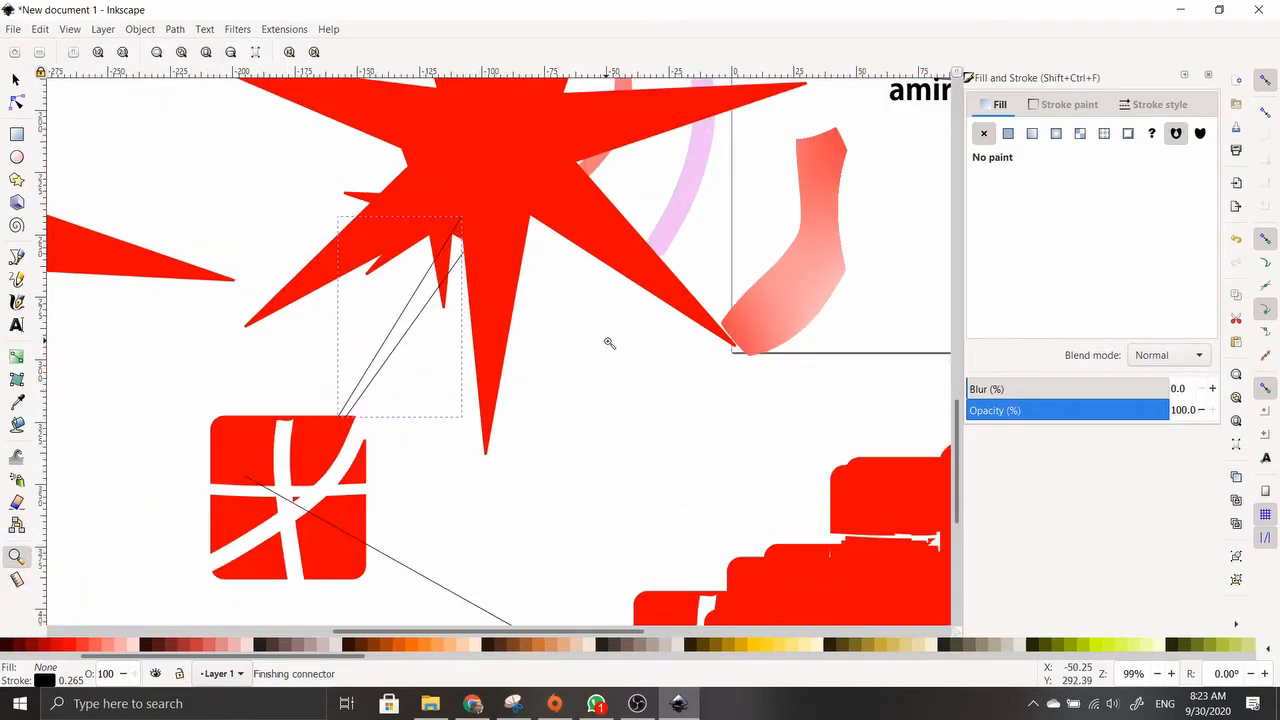
click(563, 297)
click(571, 277)
shift+click(566, 257)
shift+click(566, 257)
shift+click(566, 257)
shift+click(566, 257)
shift+click(566, 257)
shift+click(566, 257)
shift+click(566, 257)
shift+click(483, 310)
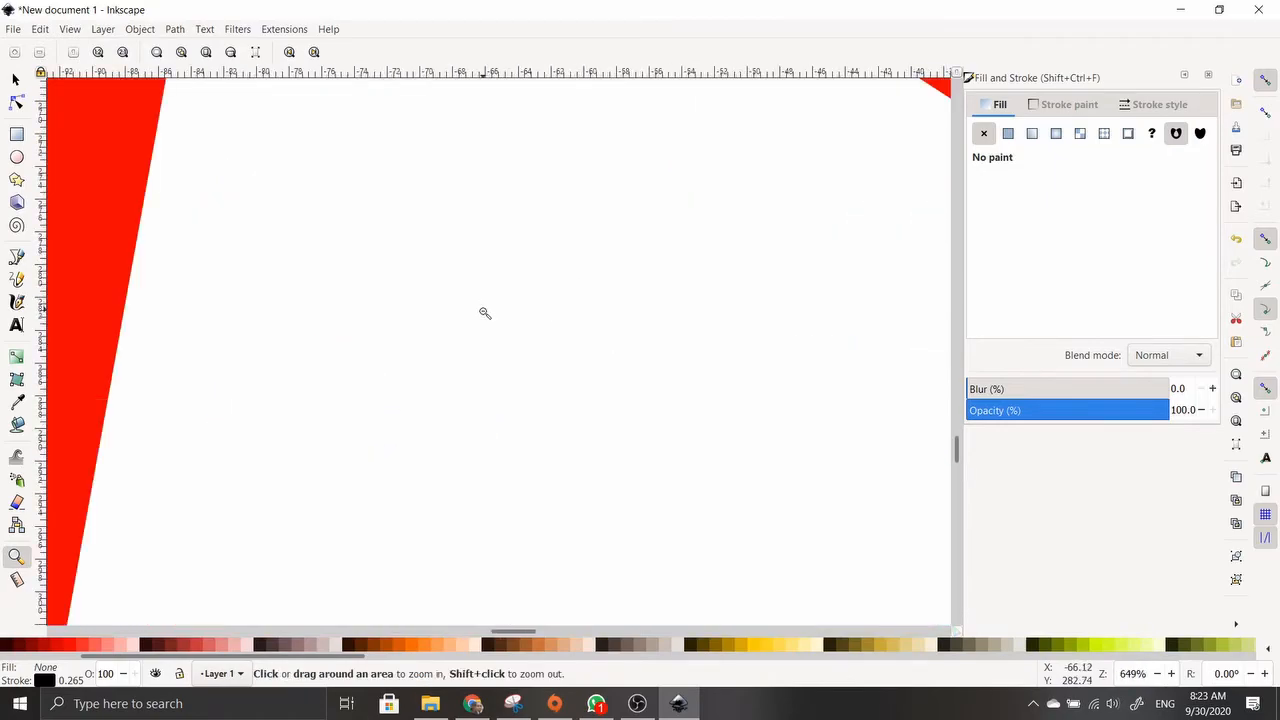
shift+click(485, 312)
shift+click(480, 330)
shift+click(480, 330)
shift+click(480, 330)
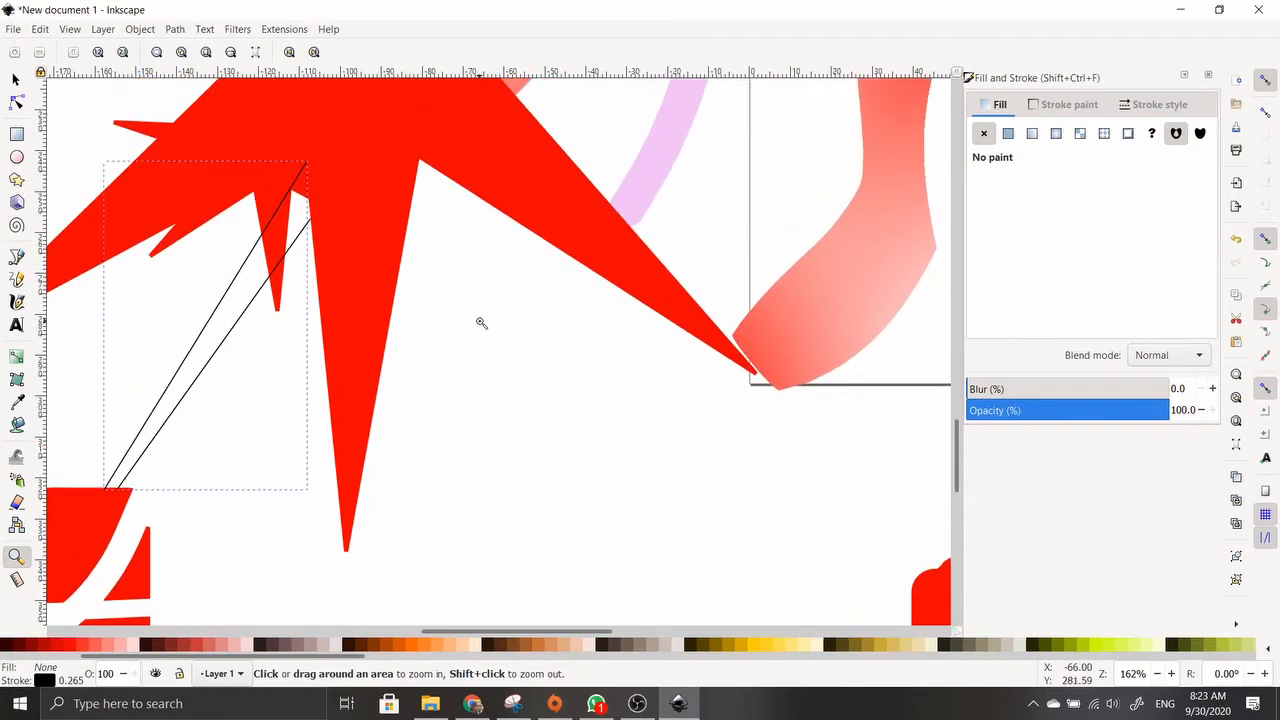
shift+click(480, 321)
shift+click(480, 321)
shift+click(480, 321)
shift+click(480, 321)
shift+click(483, 321)
click(485, 322)
scroll(429, 344, up, 2)
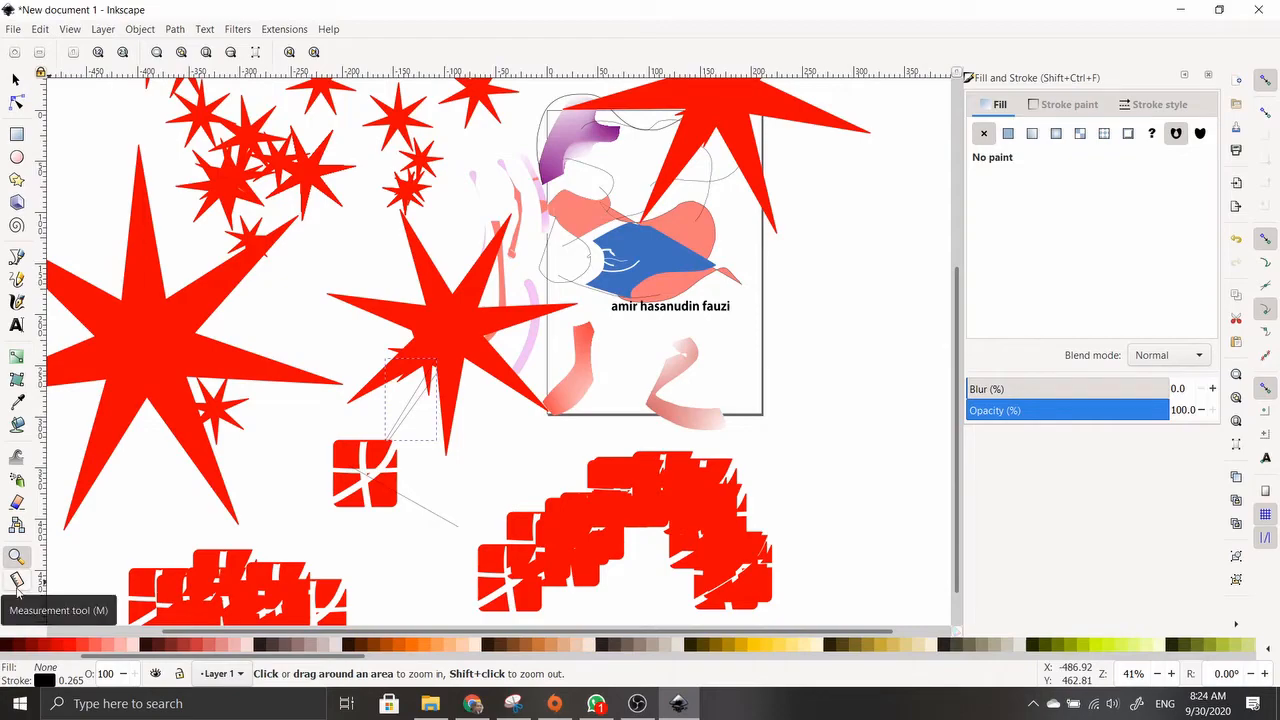
Replace the 140.28 mm measurement with a new one beside the drawing
click(16, 582)
drag(768, 442, 777, 277)
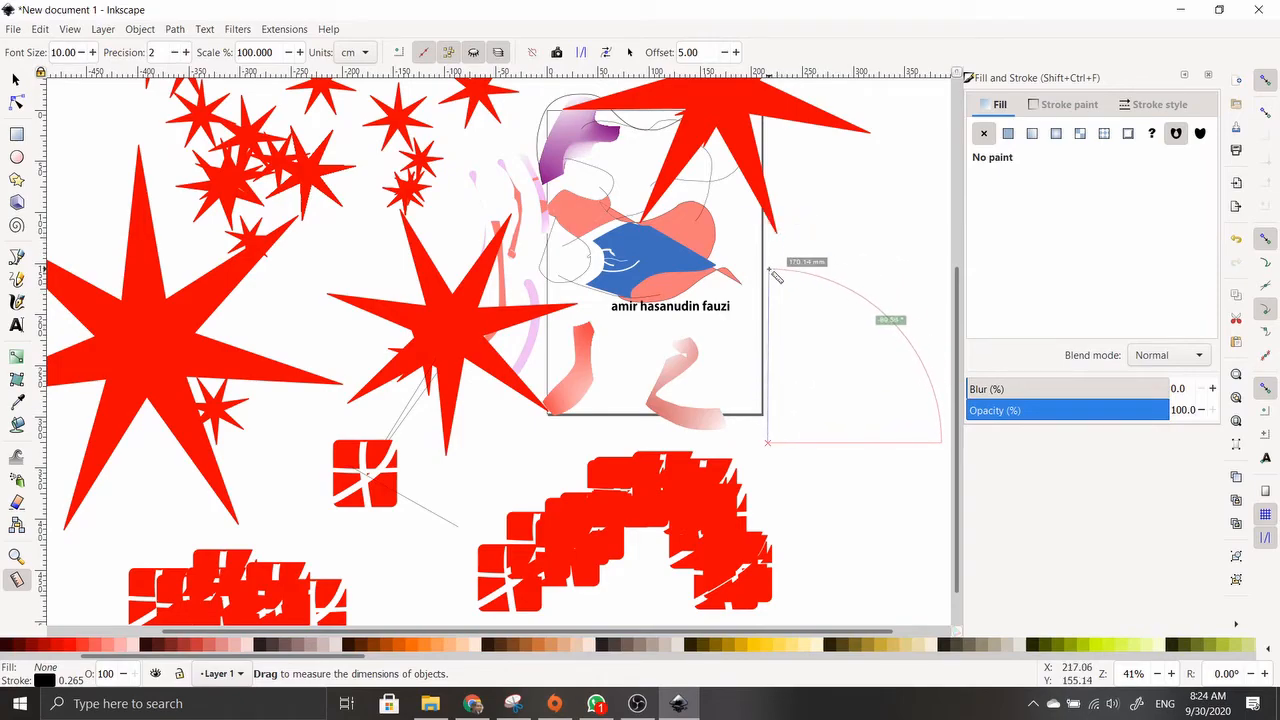
drag(776, 277, 773, 298)
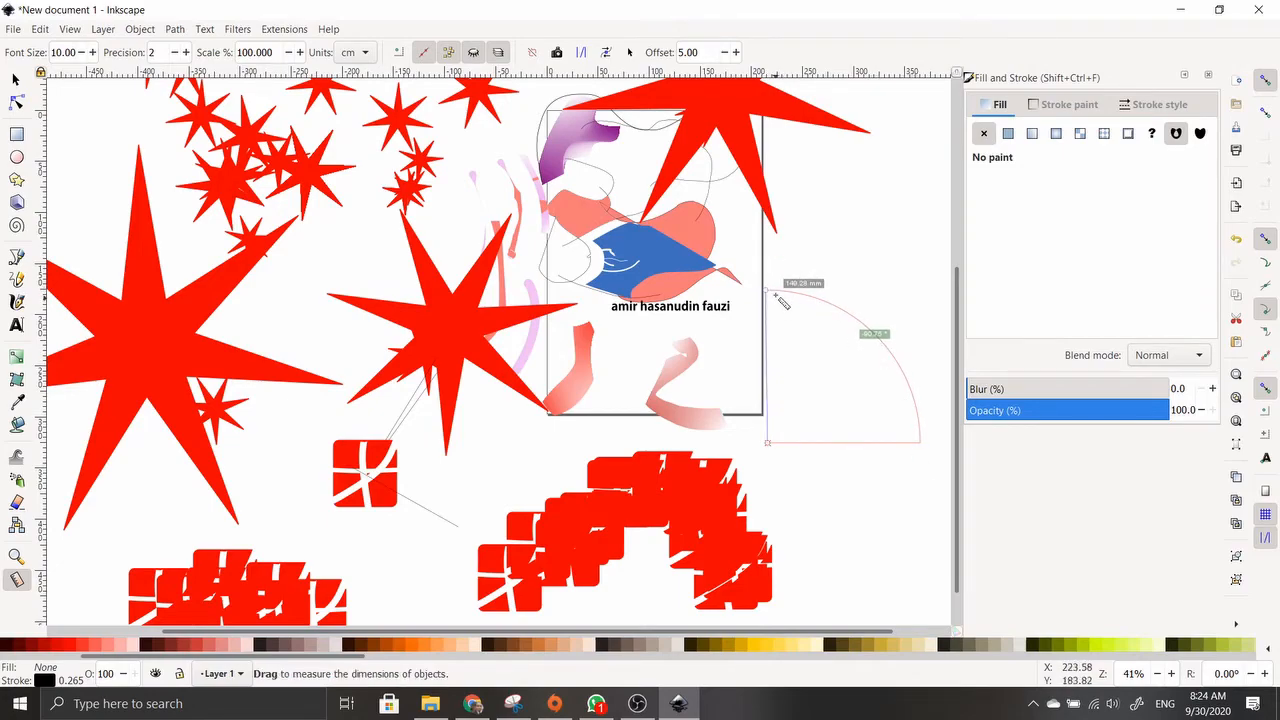
drag(851, 490, 841, 363)
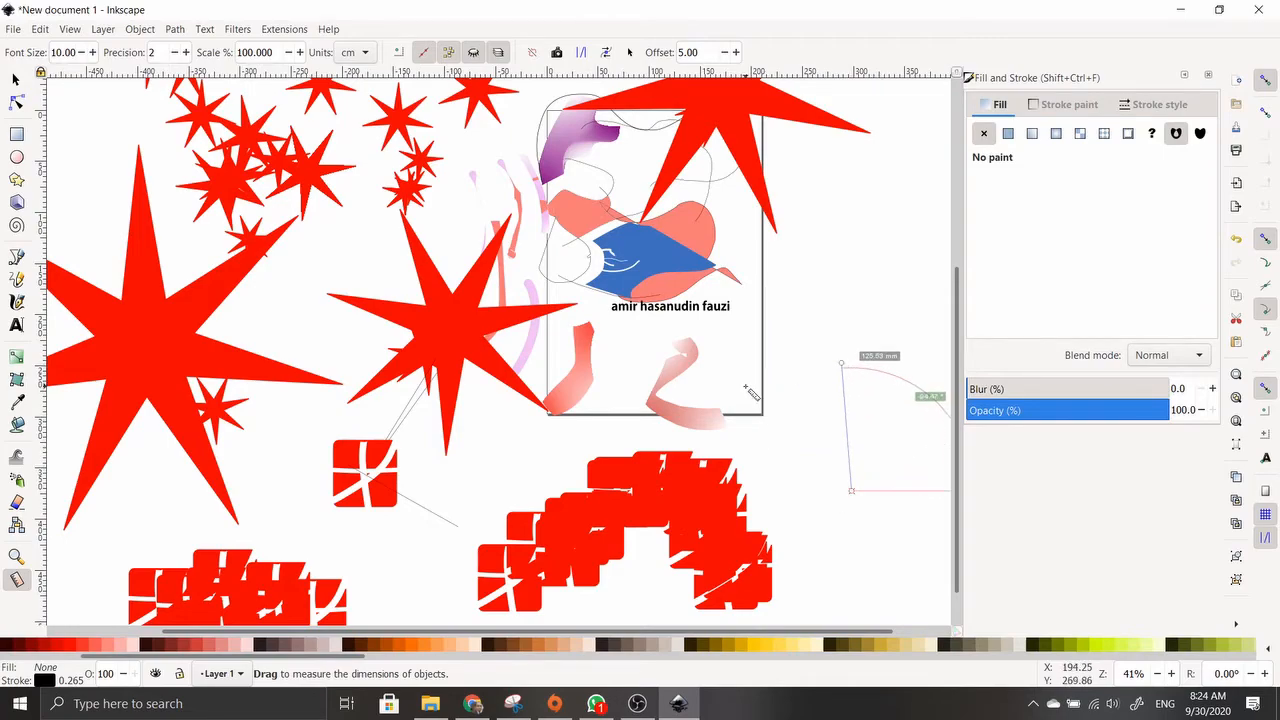
Select the large left star and move it to the right
click(15, 81)
click(325, 306)
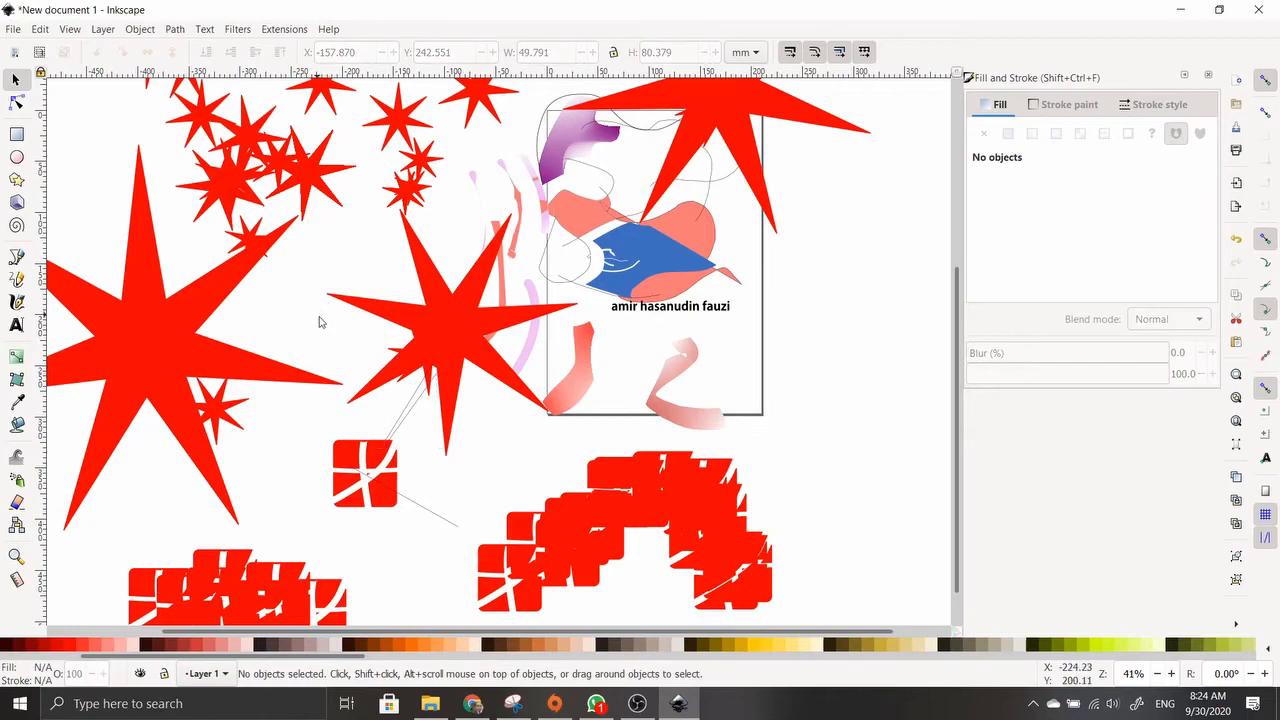
scroll(306, 380, up, 3)
scroll(311, 383, down, 1)
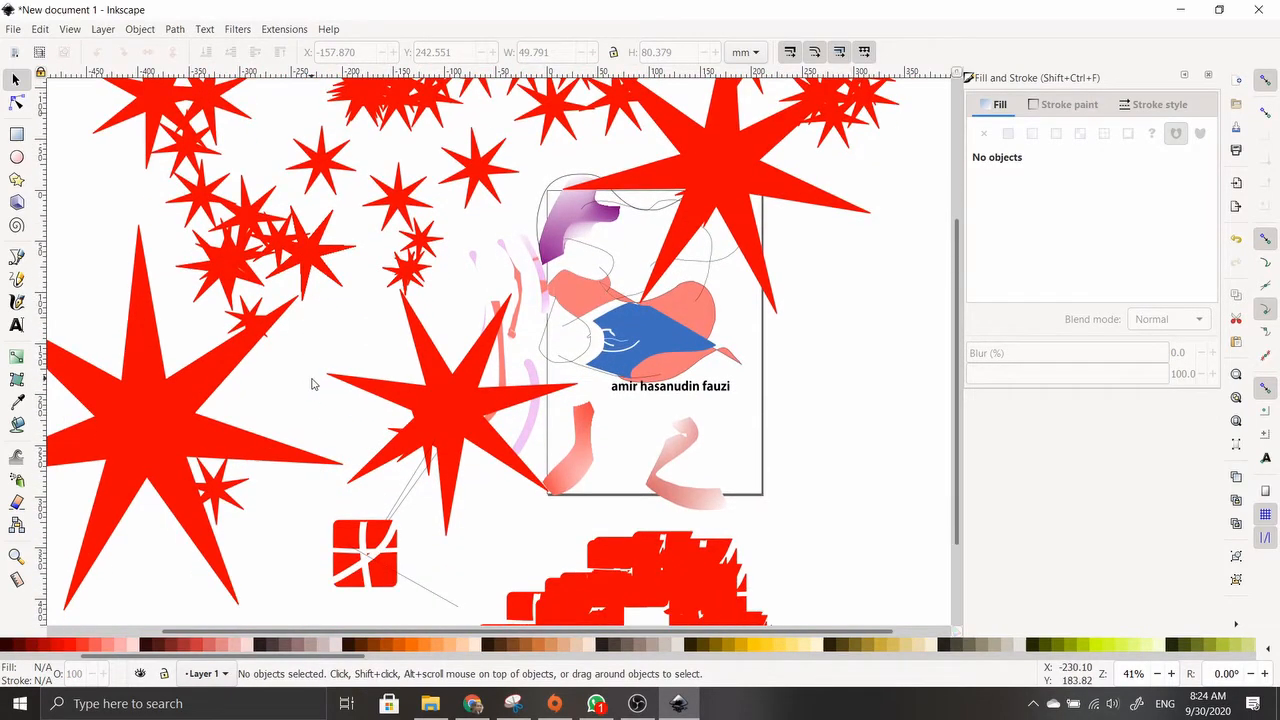
click(162, 404)
drag(162, 404, 218, 365)
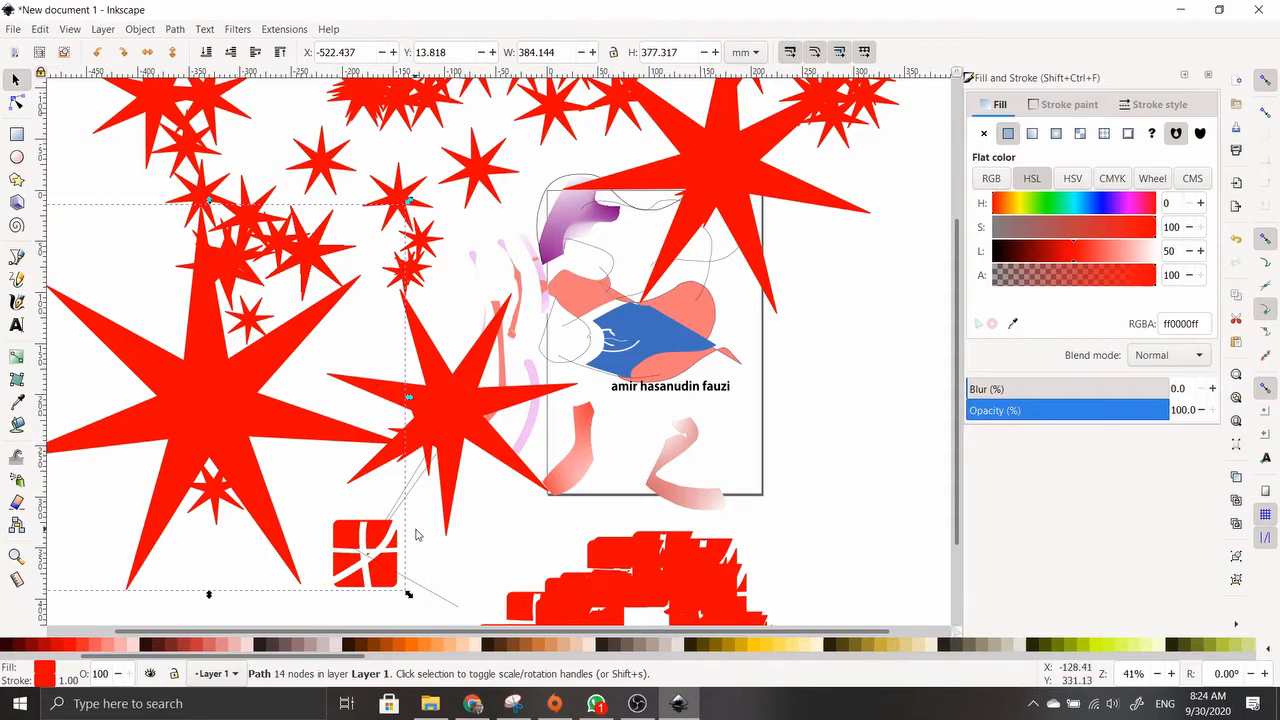
Try several palette fills on the star, settling on pure red with a yellow outline
scroll(300, 644, up, 5)
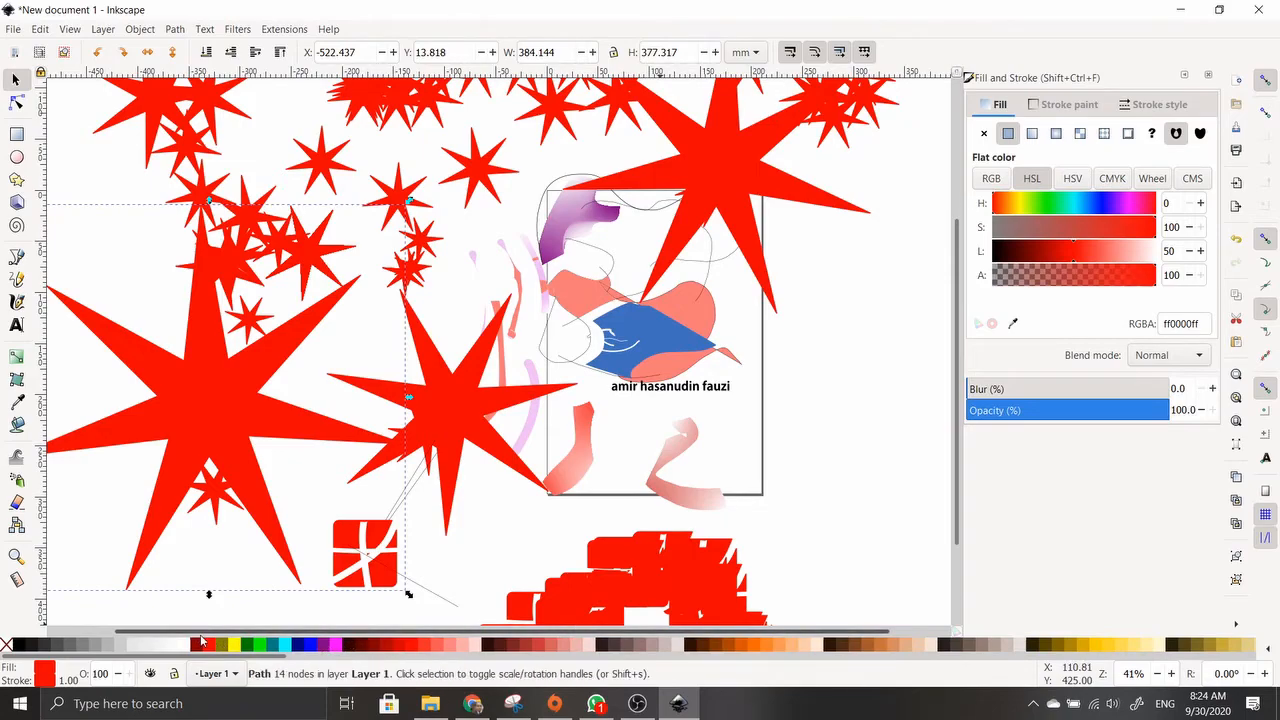
click(232, 645)
click(250, 645)
click(305, 645)
click(379, 645)
click(403, 645)
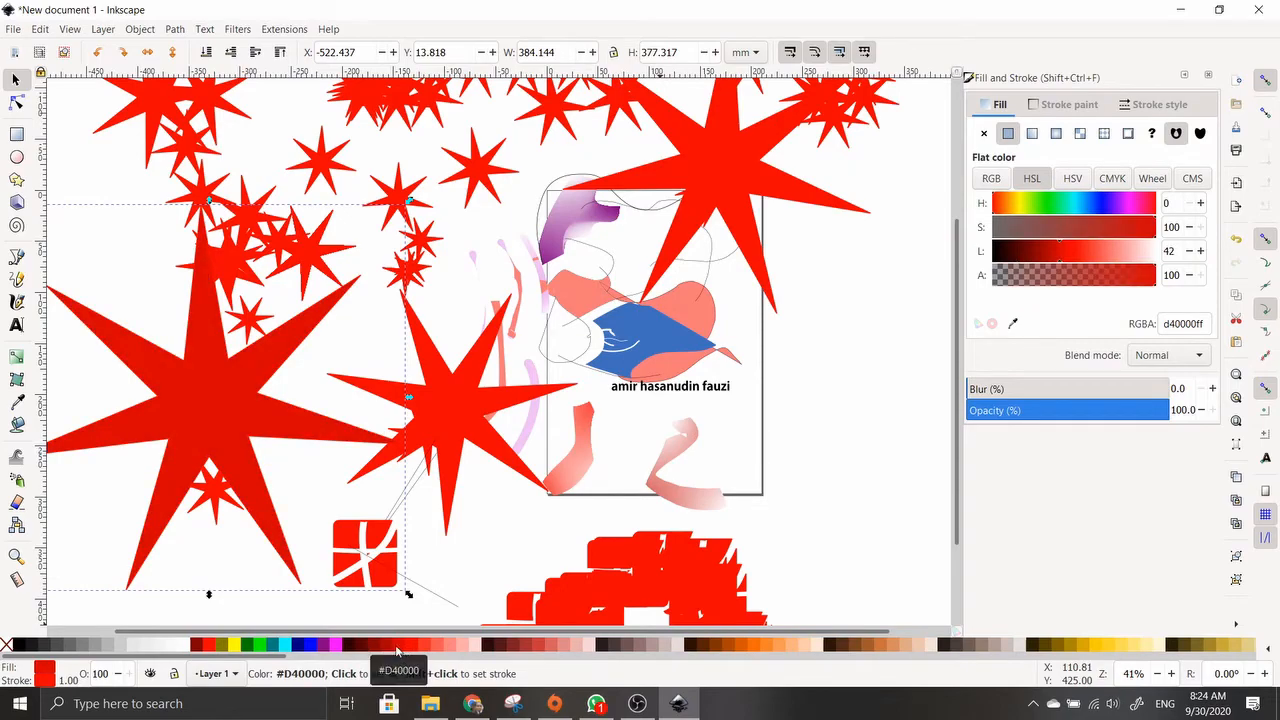
click(197, 645)
click(208, 645)
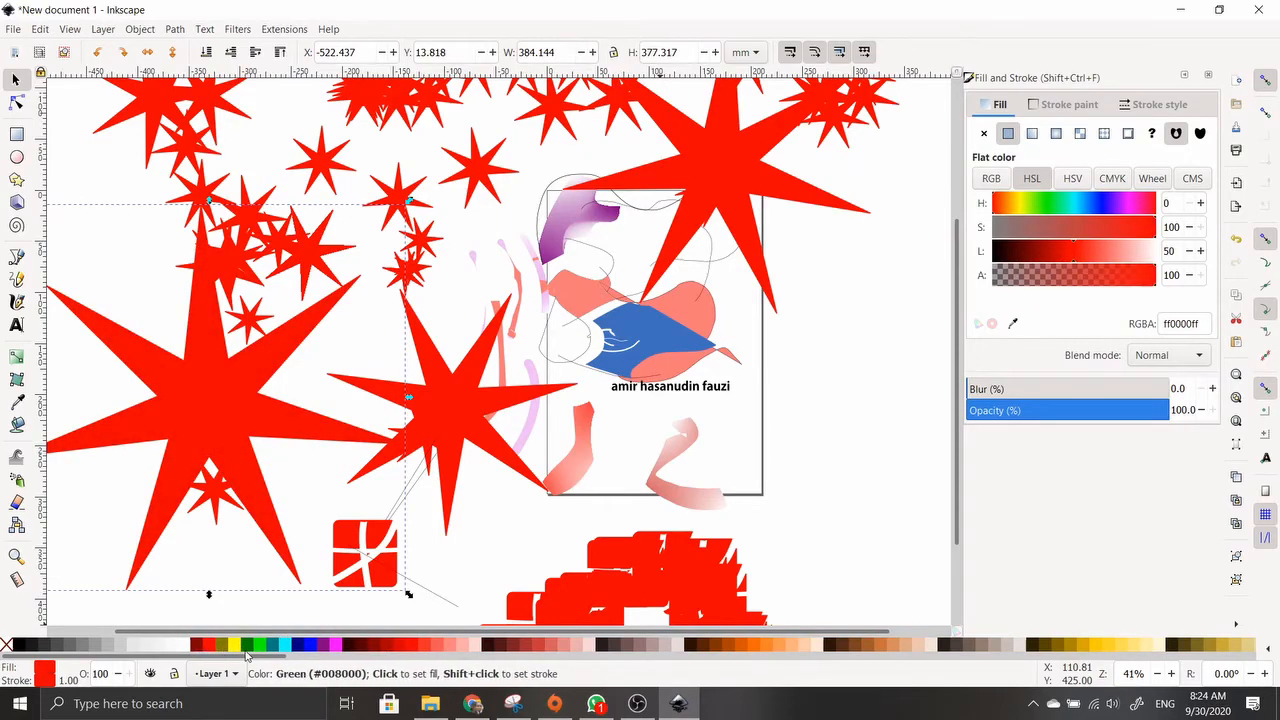
shift+click(233, 645)
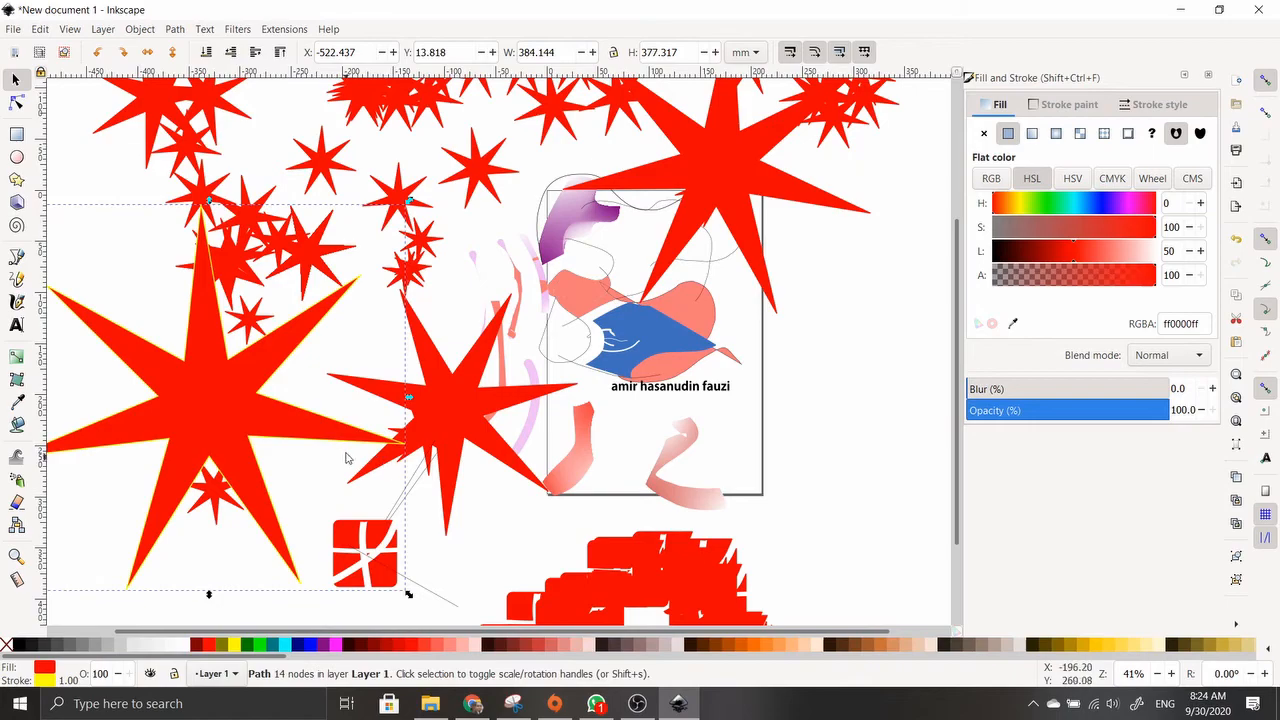
Try lime, teal, pink and navy palette fills on the big star
ctrl+scroll(297, 413, up, 3)
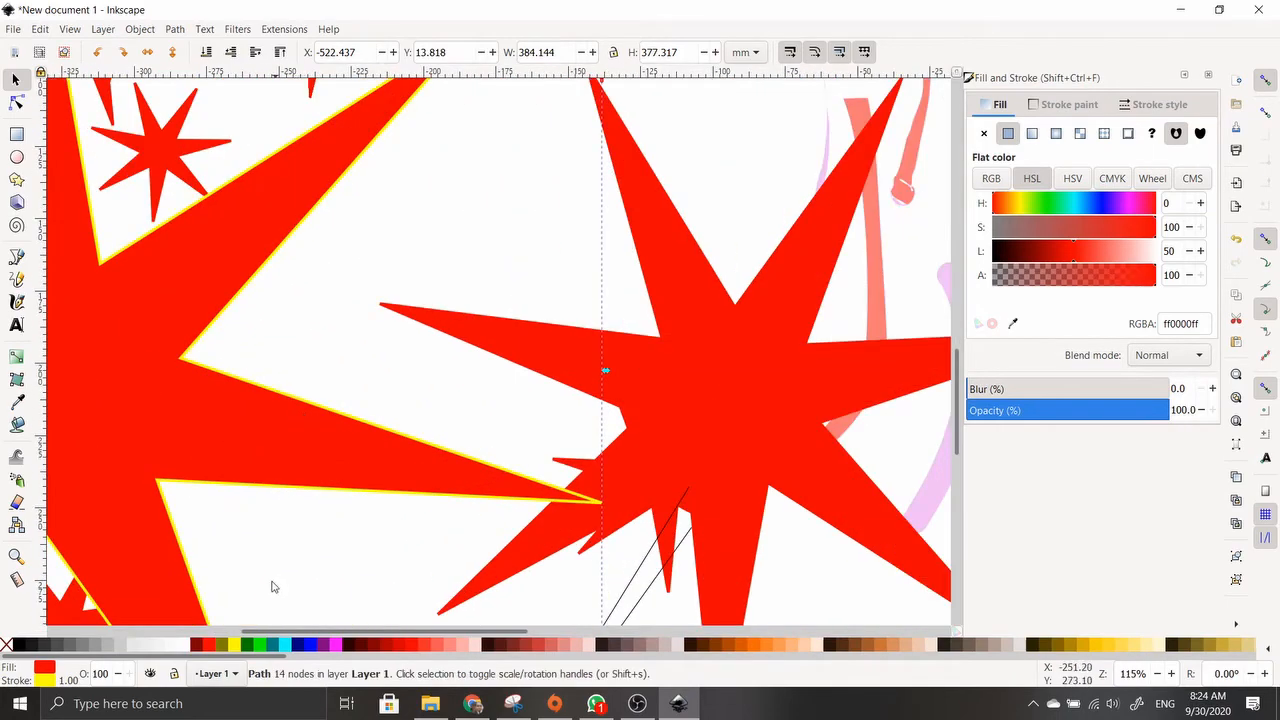
click(263, 645)
click(275, 645)
shift+scroll(343, 503, right, 1)
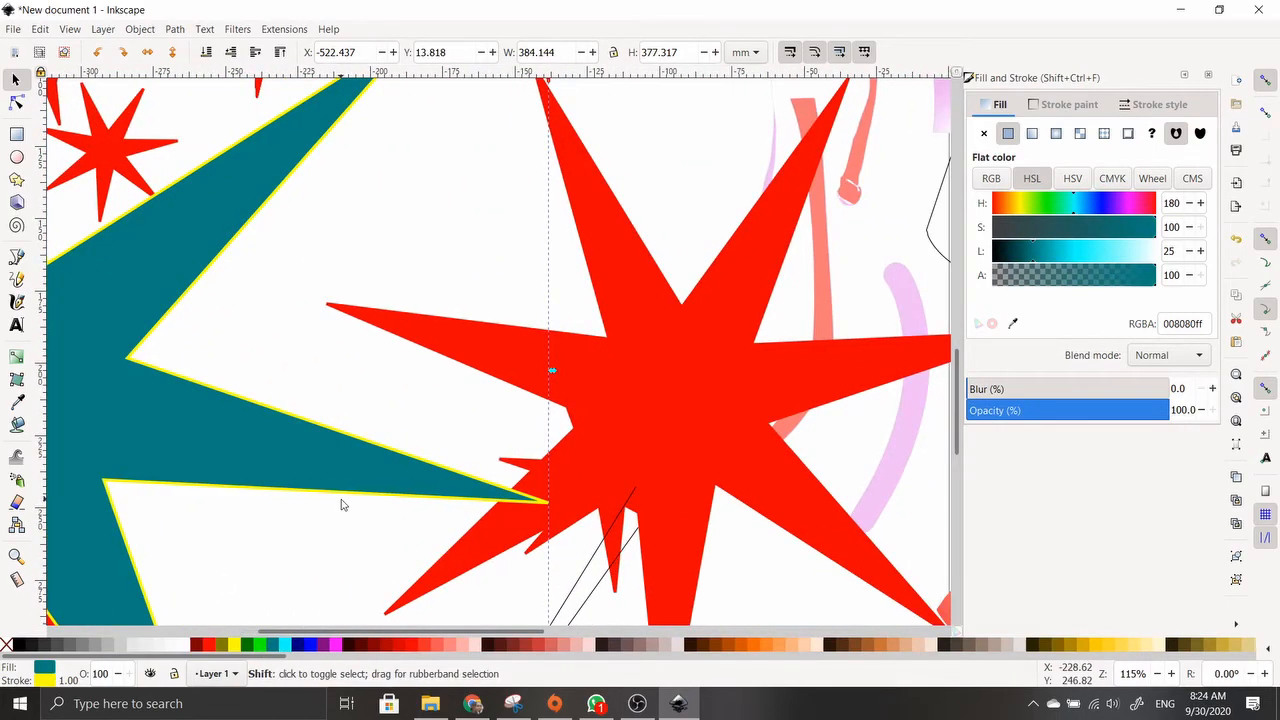
ctrl+scroll(342, 499, down, 2)
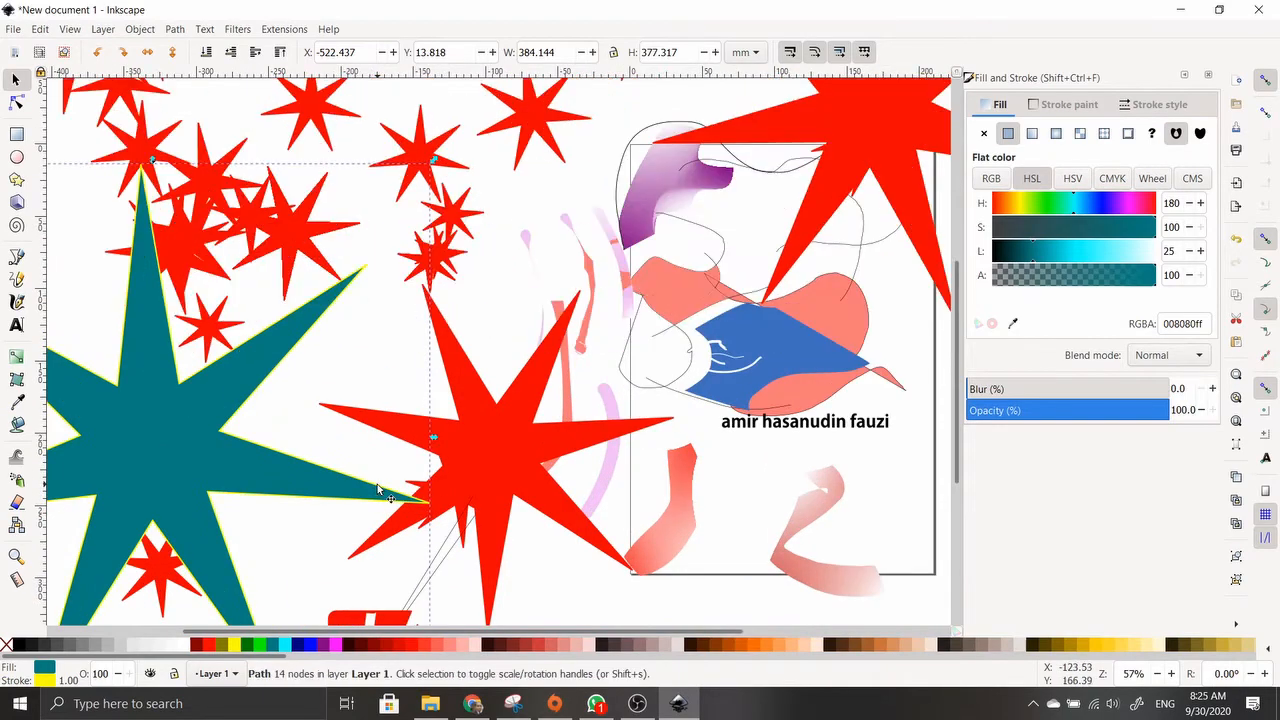
click(587, 645)
click(649, 645)
click(749, 656)
click(812, 645)
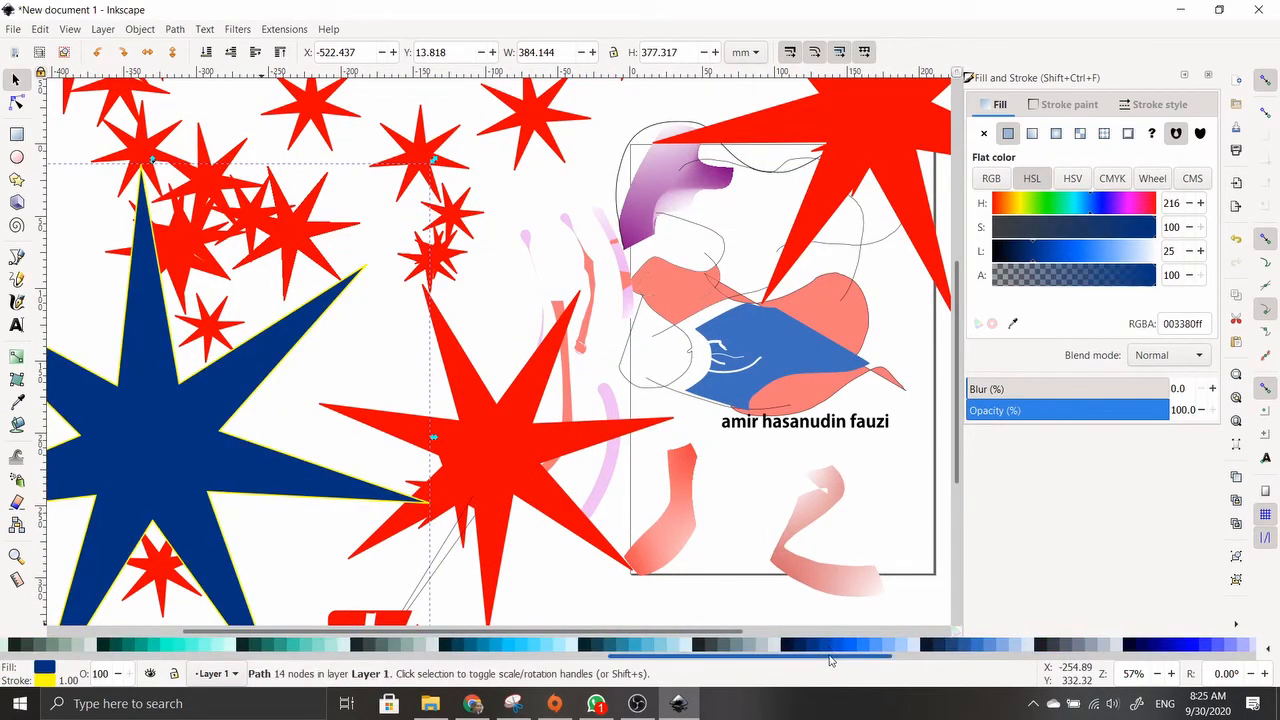
drag(829, 657, 653, 664)
Adjust the HSL lightness and hue sliders to make the fill bright green (00e60b)
click(993, 180)
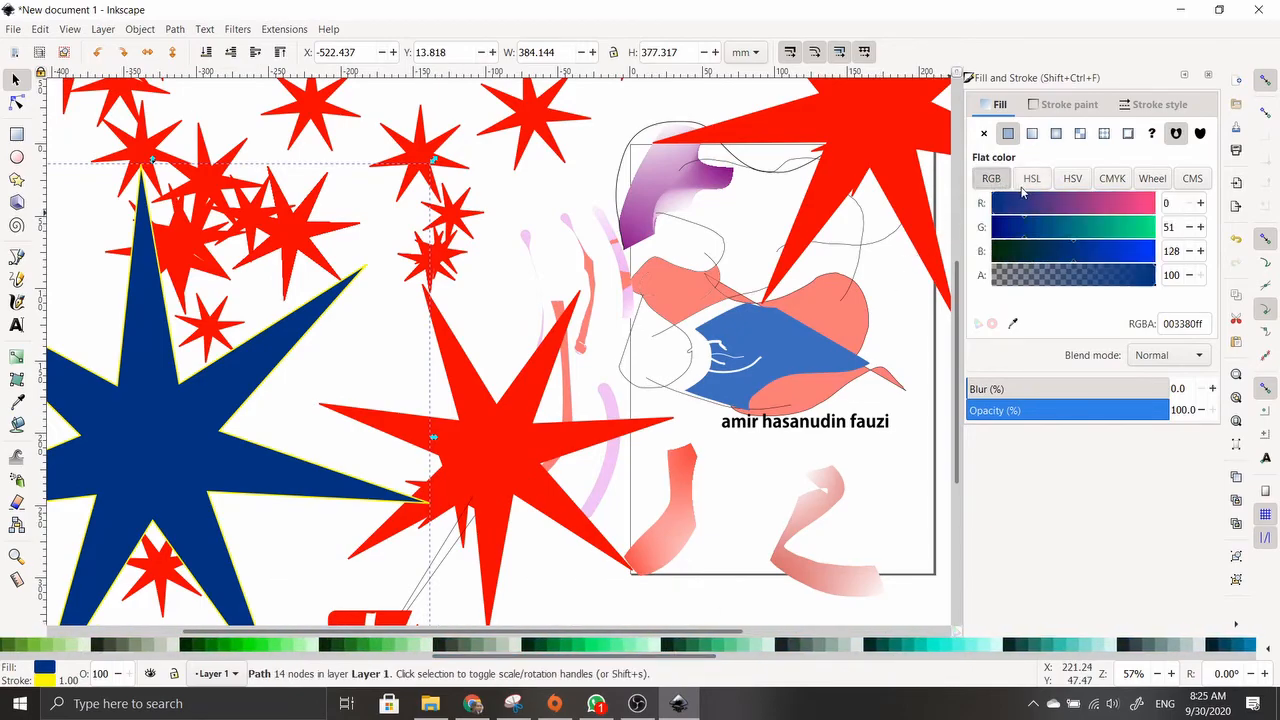
click(1030, 181)
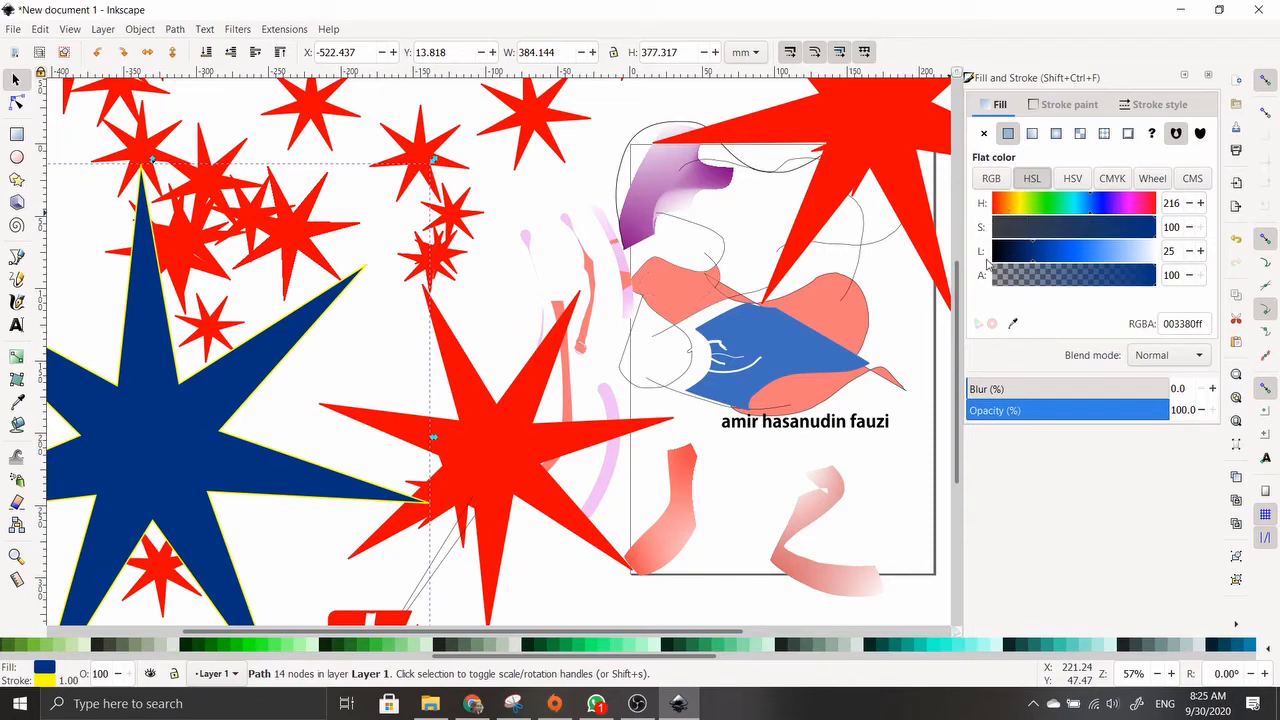
mouse_move(1030, 258)
mouse_down()
mouse_move(1110, 258)
mouse_move(1067, 258)
mouse_up()
mouse_move(1042, 204)
mouse_down()
mouse_move(1070, 208)
mouse_move(1050, 215)
mouse_up()
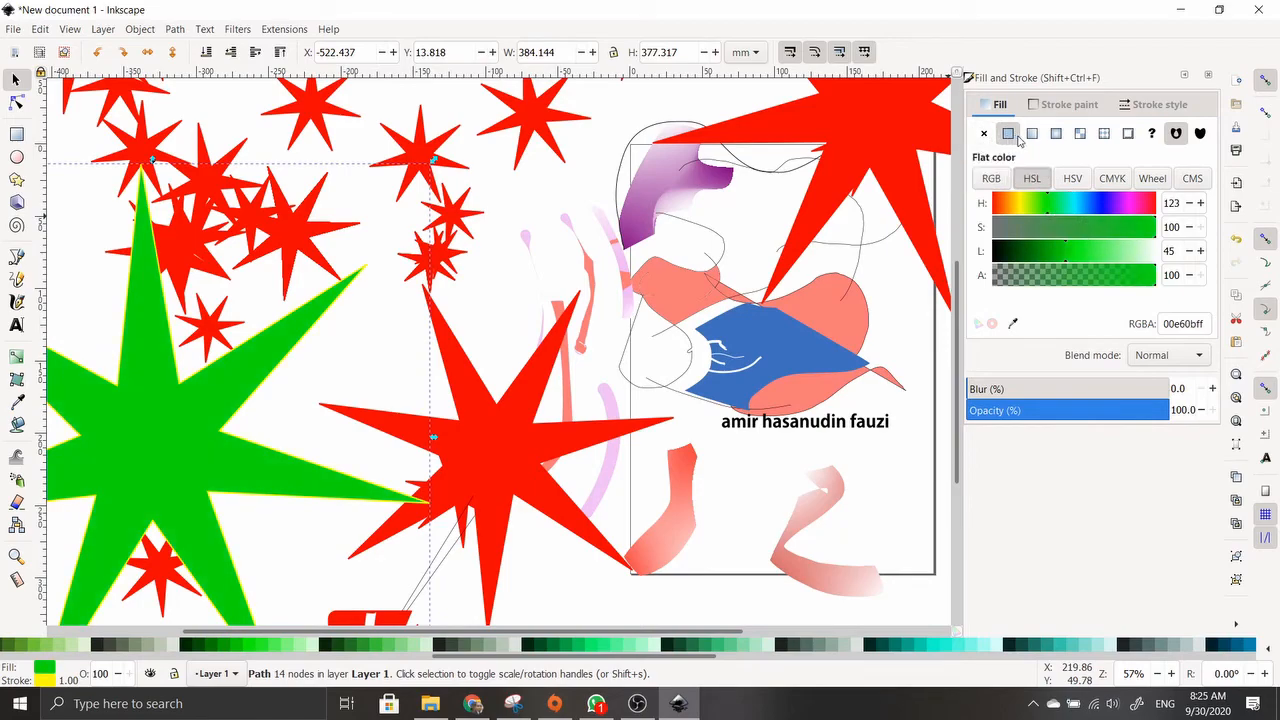
Colour the star's outline purple (9b00ff) and try a dotted pattern
click(1065, 104)
mouse_move(1100, 205)
mouse_down()
mouse_move(1120, 210)
mouse_move(1098, 212)
mouse_up()
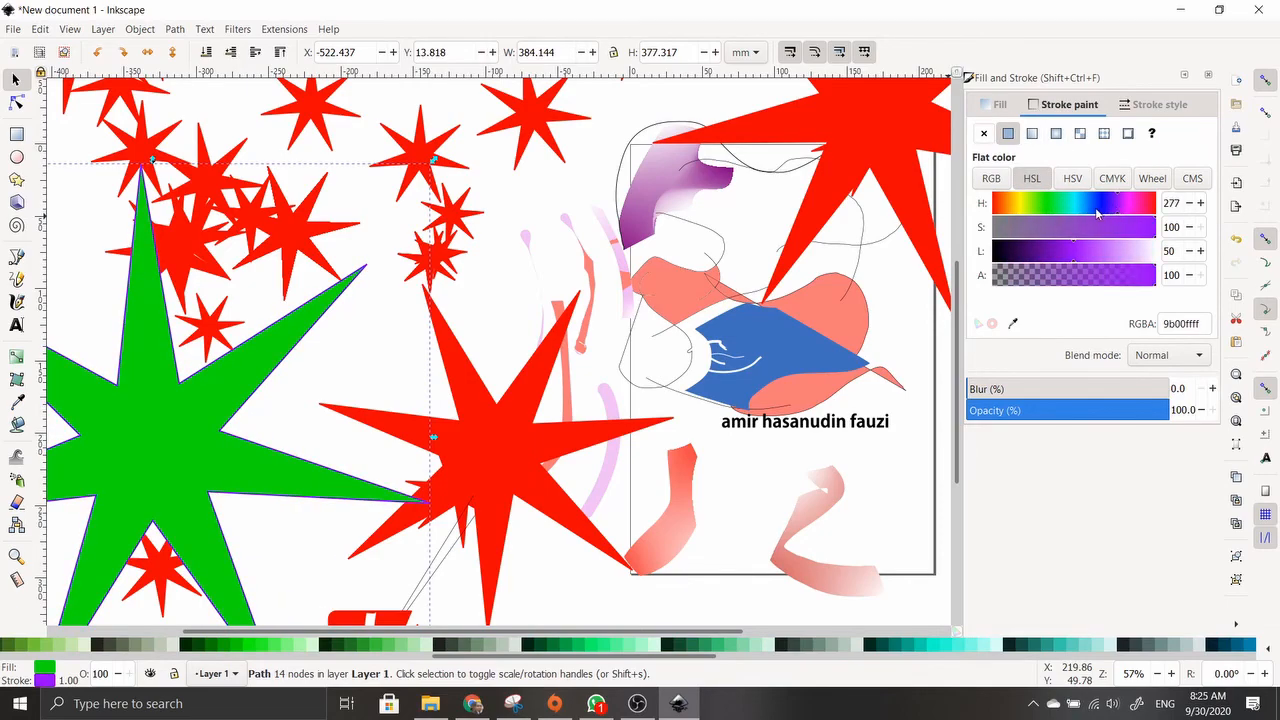
click(1136, 106)
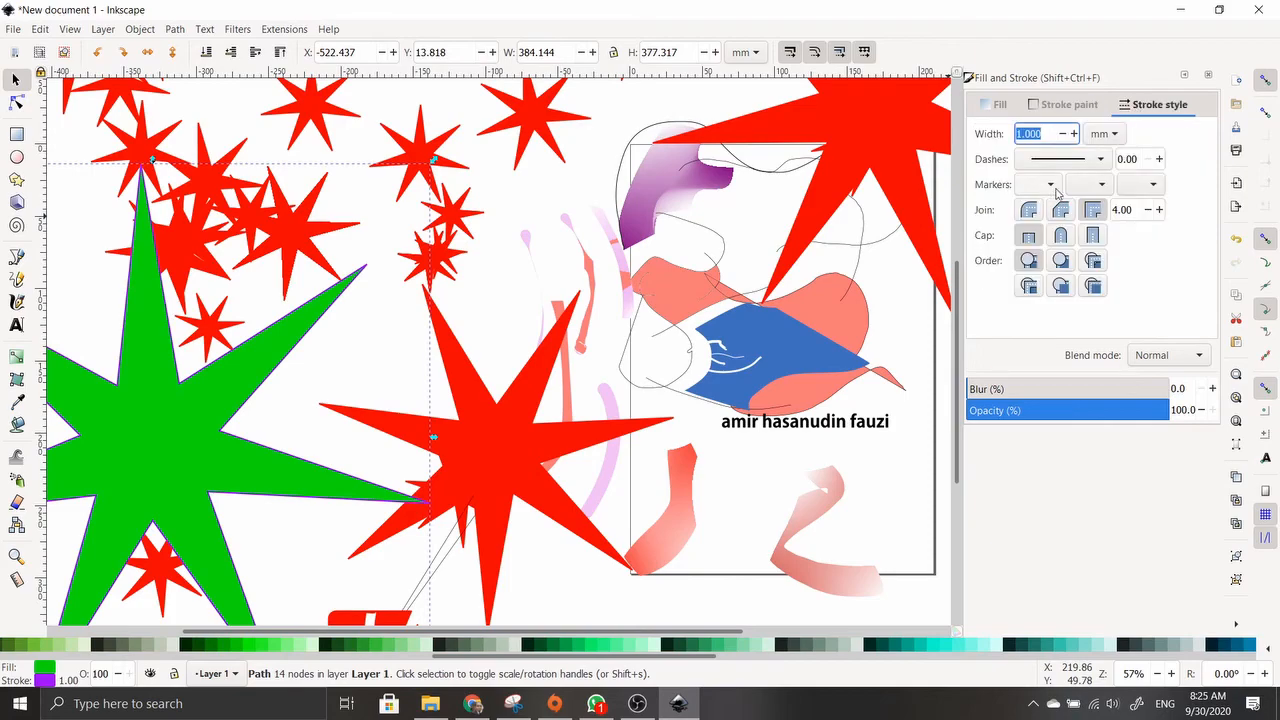
click(1088, 160)
click(1076, 178)
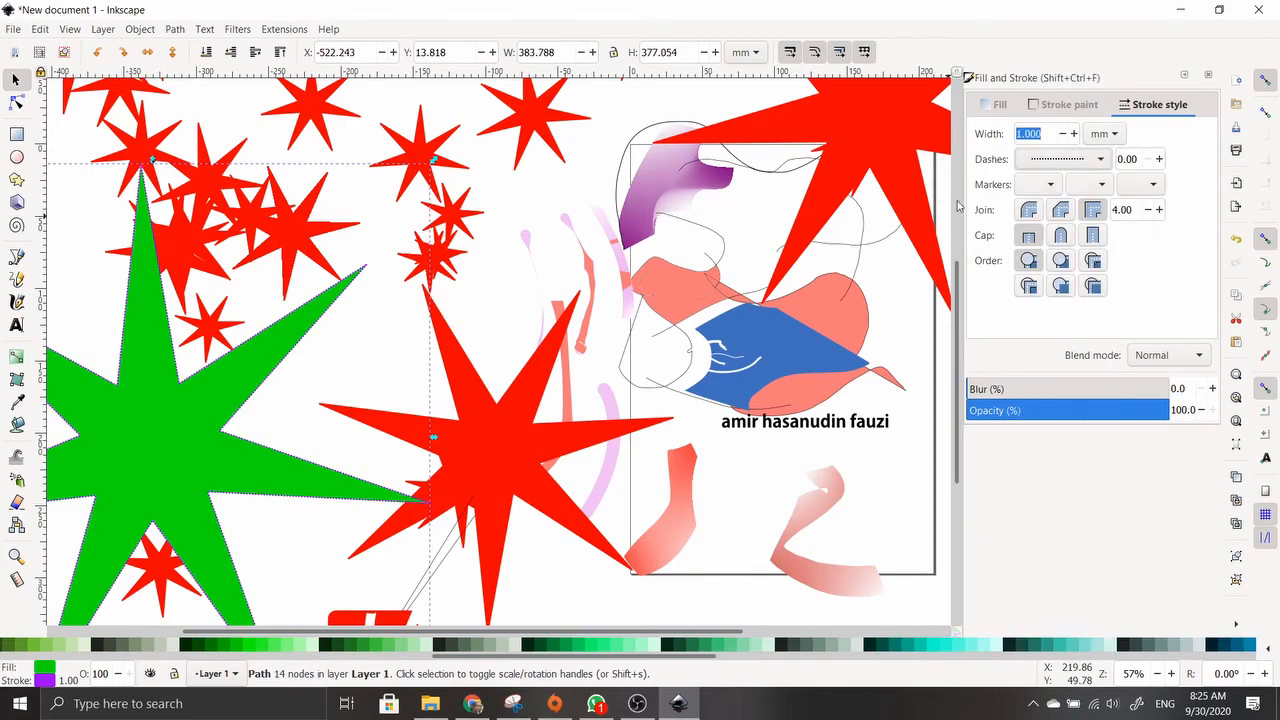
Switch the outline to long dashes and thicken it to 4.4 mm
click(1062, 166)
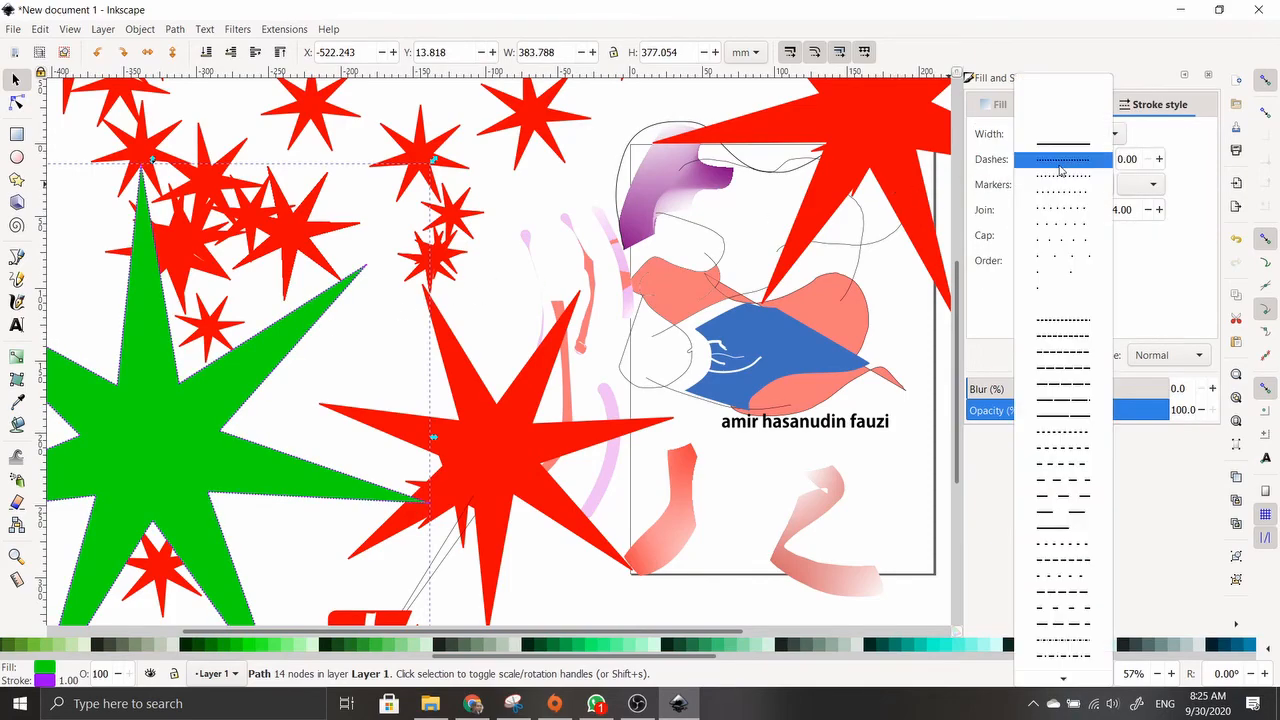
click(1077, 400)
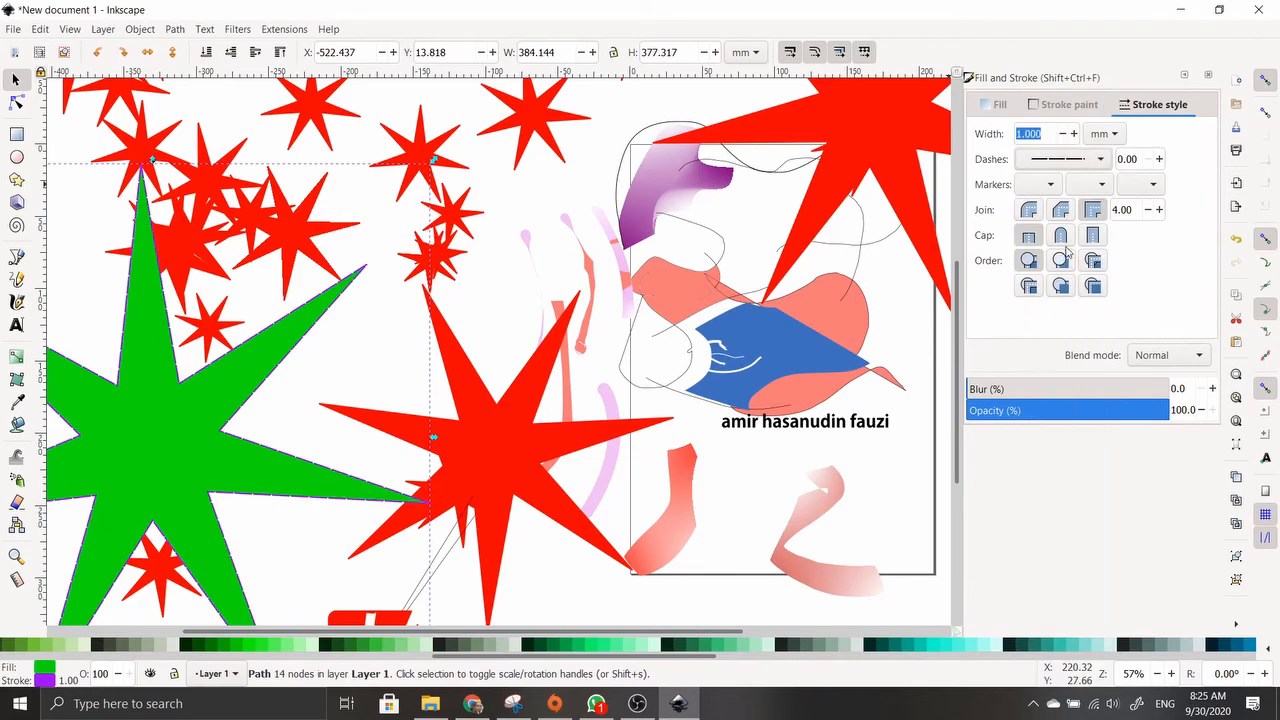
click(1075, 134)
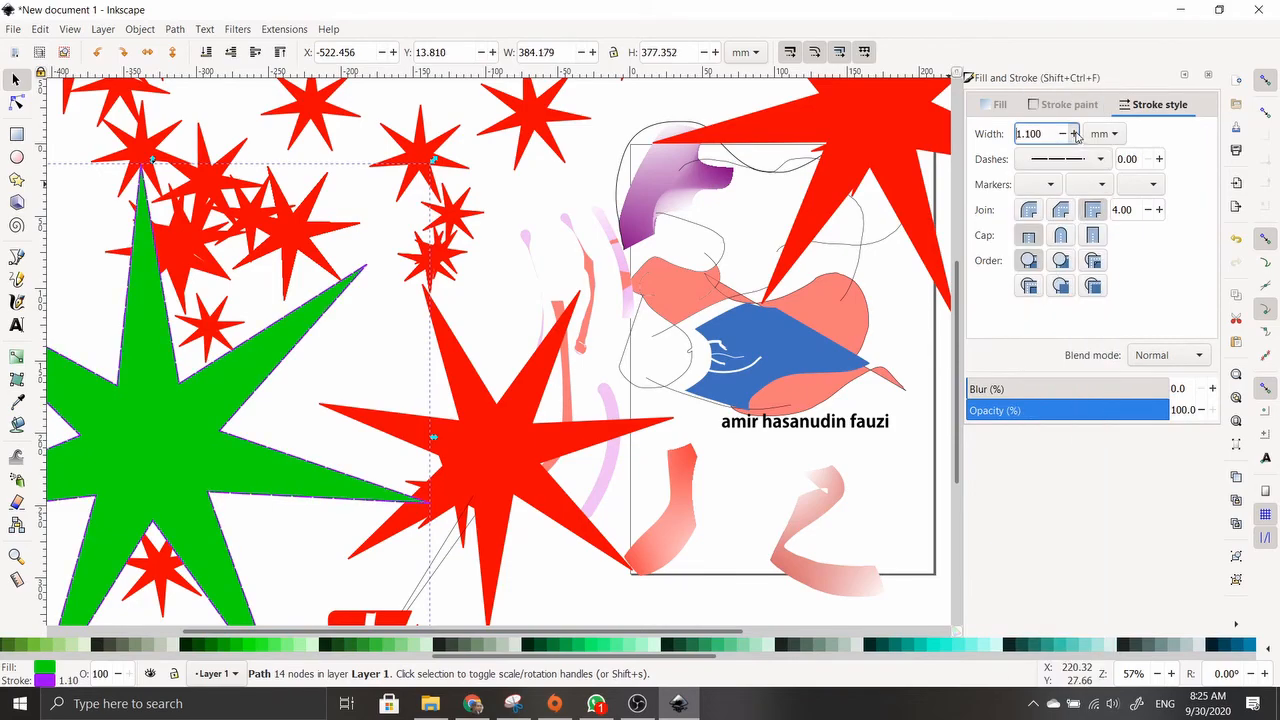
click(1075, 134)
click(1075, 134)
click(1075, 134)
click(1075, 134)
click(1075, 134)
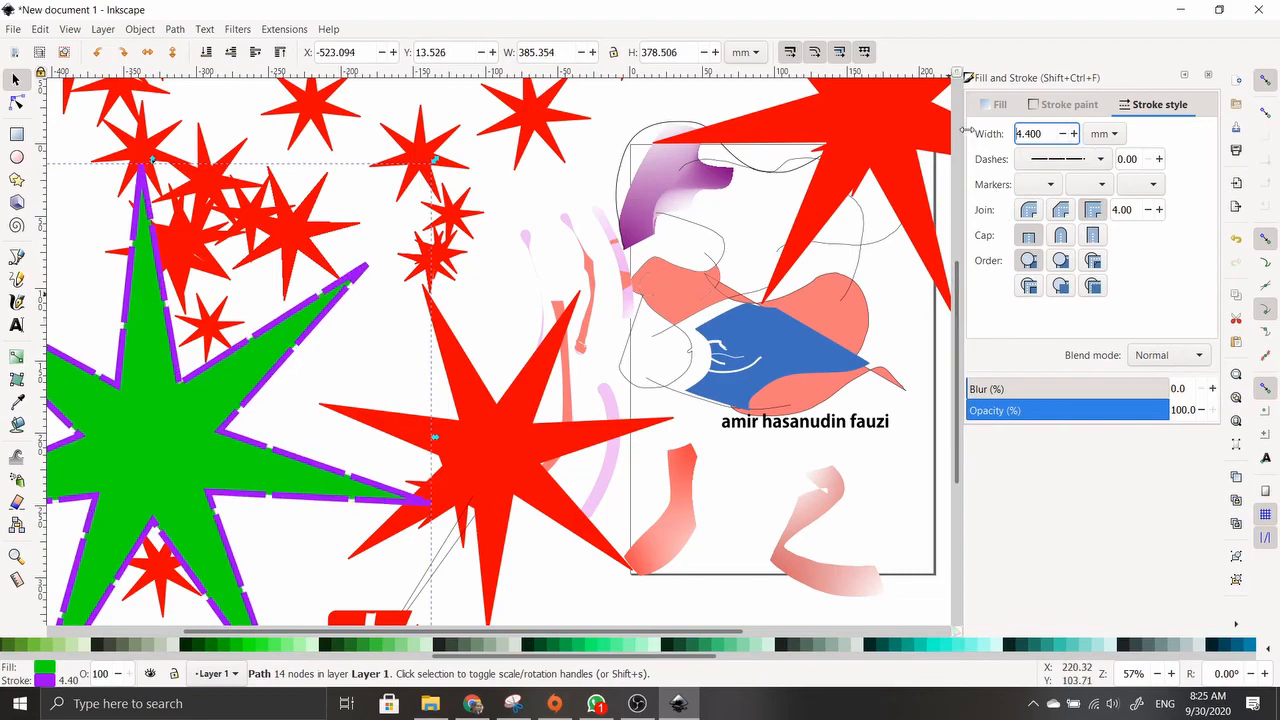